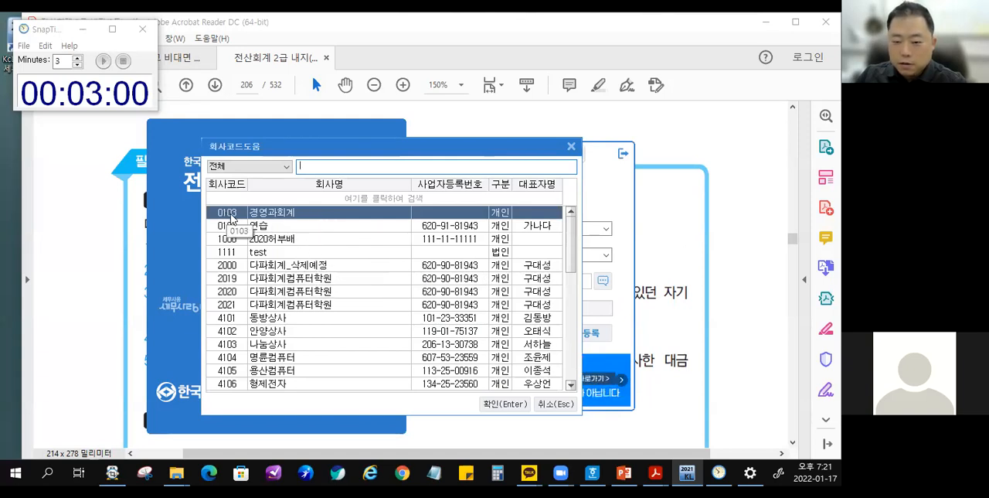
Open company 0103 경영과회계 and move the countdown timer out of the way of the accounting menu.
double_click(290, 215)
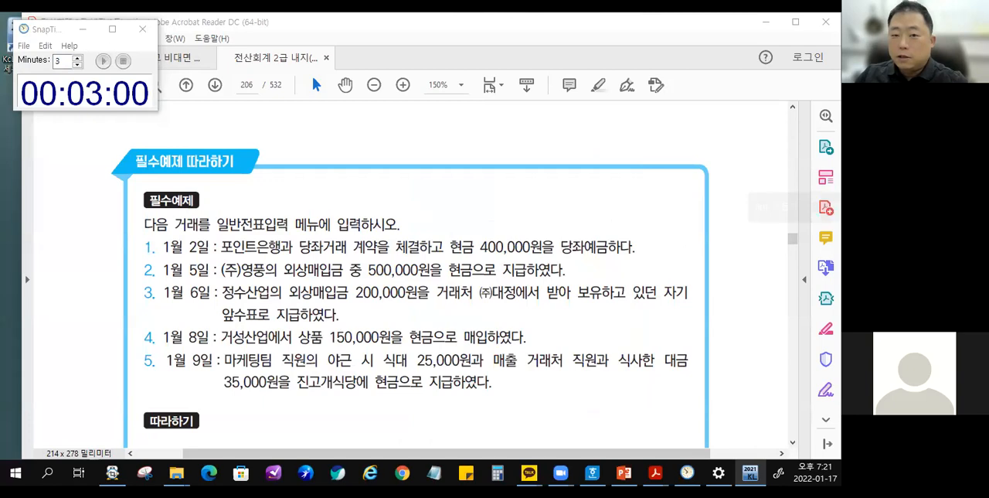
left_click(47, 32)
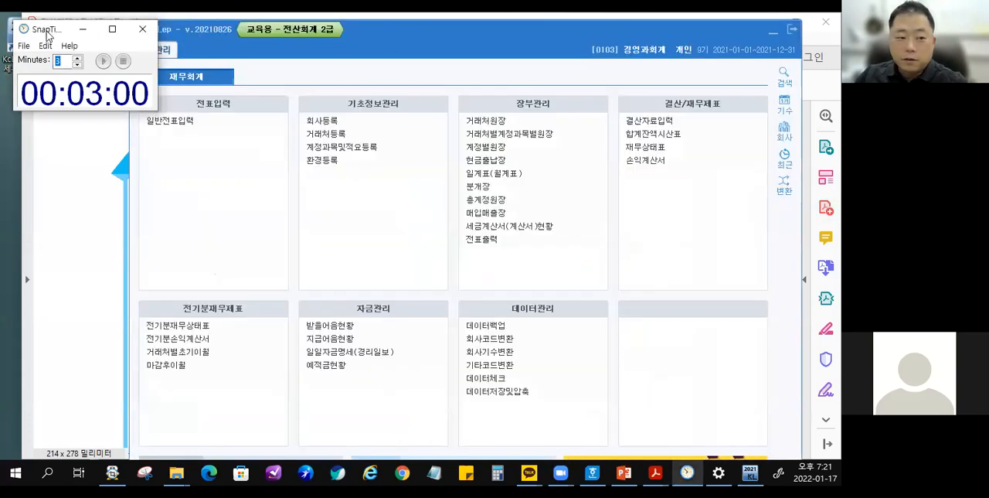
left_click_drag(46, 31, 2, 32)
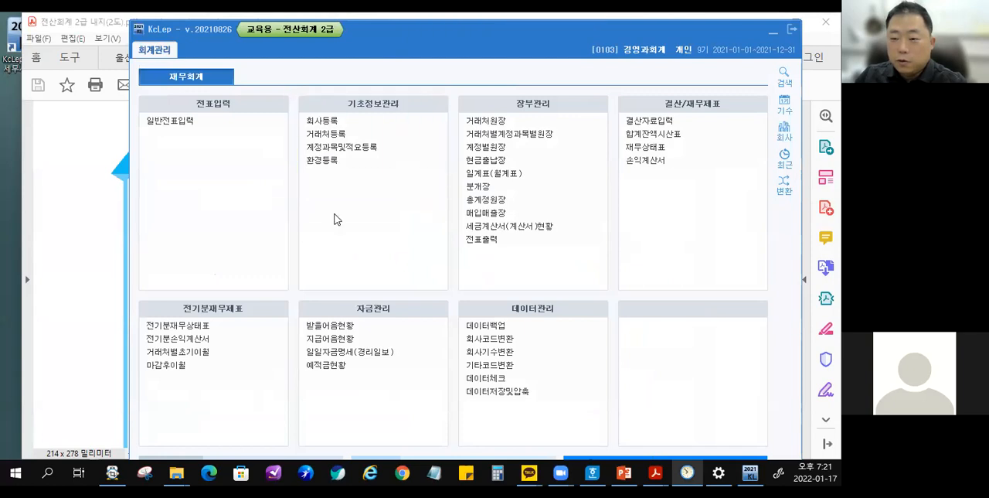
Temporarily box the 기초정보관리 and 전기분재무제표 sections, mark 전기분재무제표 with a check and scribble, and clear the annotations.
mouse_move(291, 94)
left_mouse_down()
mouse_move(419, 221)
mouse_move(446, 288)
left_mouse_up()
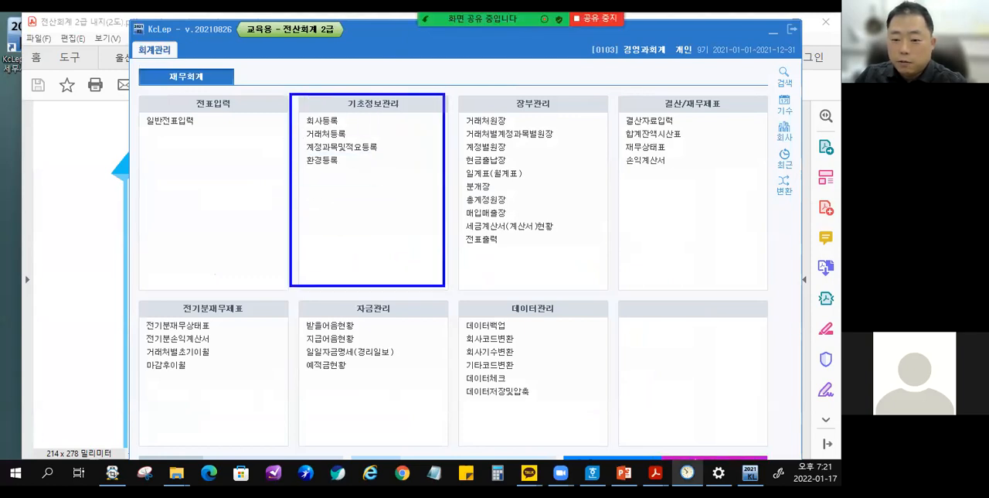
mouse_move(135, 300)
left_mouse_down()
mouse_move(247, 419)
mouse_move(288, 441)
left_mouse_up()
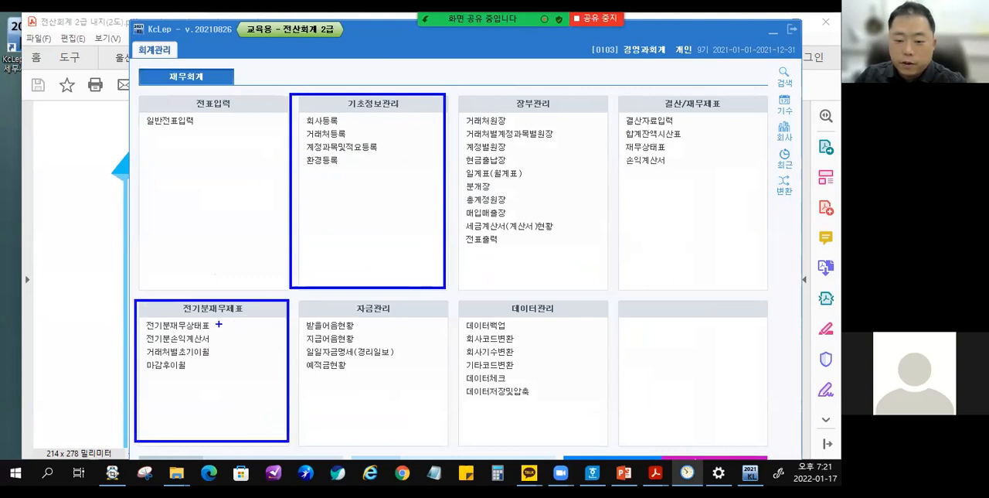
mouse_move(213, 334)
left_mouse_down()
mouse_move(223, 347)
mouse_move(236, 320)
left_mouse_up()
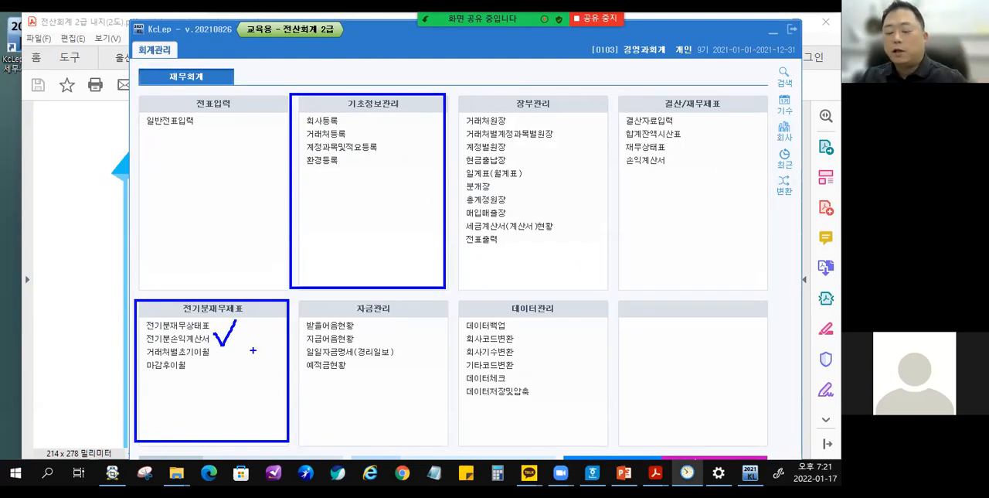
mouse_move(336, 281)
left_mouse_down()
mouse_move(236, 346)
mouse_move(278, 298)
mouse_move(263, 274)
left_mouse_up()
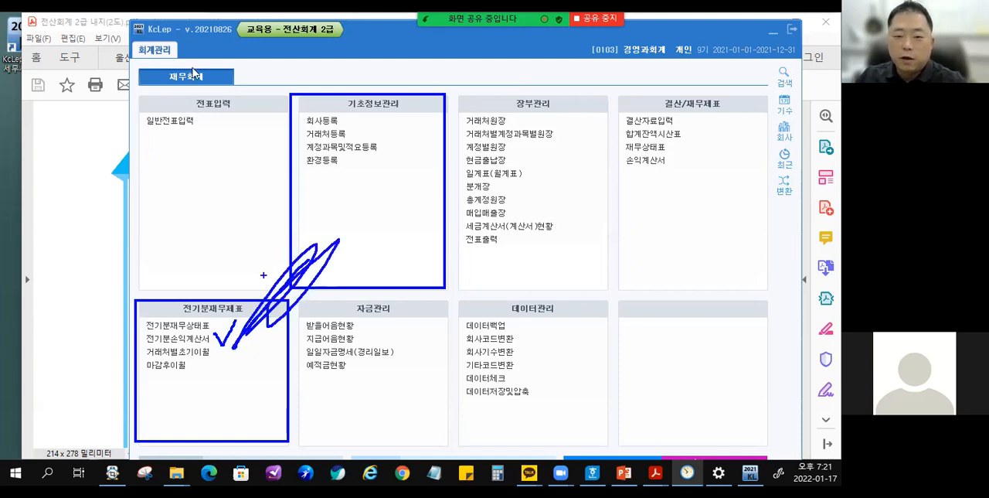
key("Escape")
Circle 일반전표입력 on the main menu with an ellipse and handwrite "50점" beneath it.
key("ctrl+2")
left_click_drag(132, 100, 211, 151)
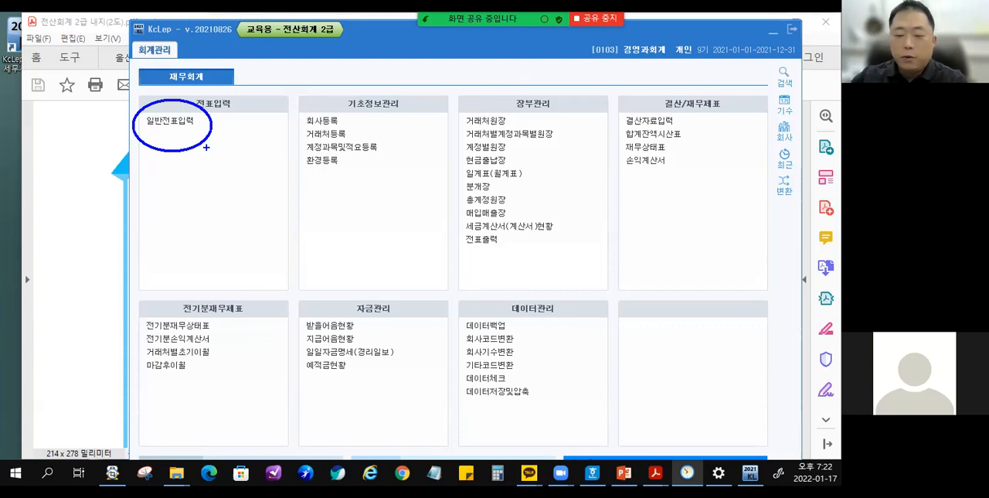
mouse_move(162, 212)
left_mouse_down()
mouse_move(177, 231)
mouse_move(190, 200)
mouse_move(200, 207)
left_mouse_up()
left_click_drag(200, 213, 201, 218)
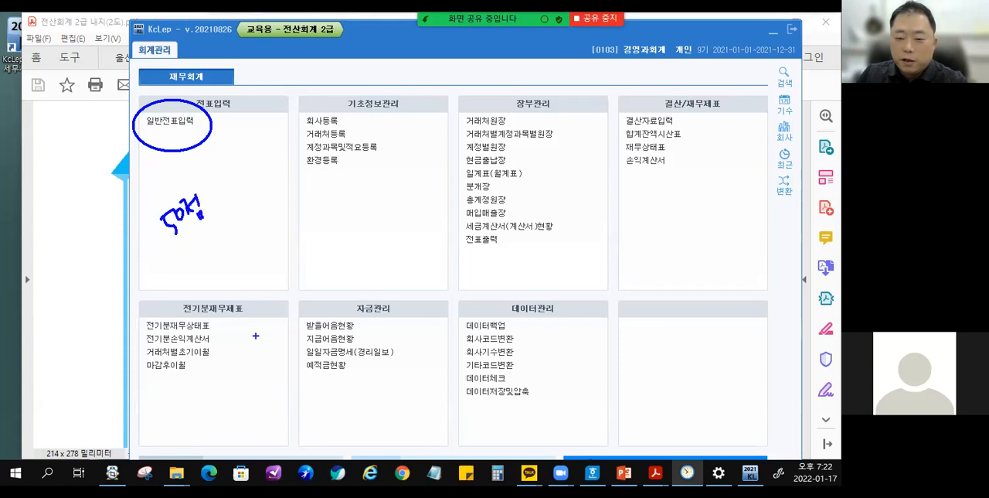
Ring and connect the 전기분재무제표 and 기초정보관리 sections, handwrite score notes including "30점", and clear all annotations.
left_click_drag(257, 344, 261, 348)
left_click_drag(322, 229, 265, 348)
left_click_drag(214, 430, 263, 392)
mouse_move(381, 216)
left_mouse_down()
mouse_move(257, 204)
mouse_move(371, 249)
left_mouse_up()
mouse_move(325, 275)
left_mouse_down()
mouse_move(323, 288)
mouse_move(367, 275)
left_mouse_up()
mouse_move(220, 104)
left_mouse_down()
mouse_move(232, 122)
mouse_move(243, 93)
mouse_move(234, 112)
left_mouse_up()
left_click_drag(242, 101, 254, 96)
left_click_drag(254, 82, 265, 109)
mouse_move(246, 129)
left_mouse_down()
mouse_move(213, 118)
mouse_move(416, 237)
mouse_move(193, 143)
mouse_move(187, 85)
left_mouse_up()
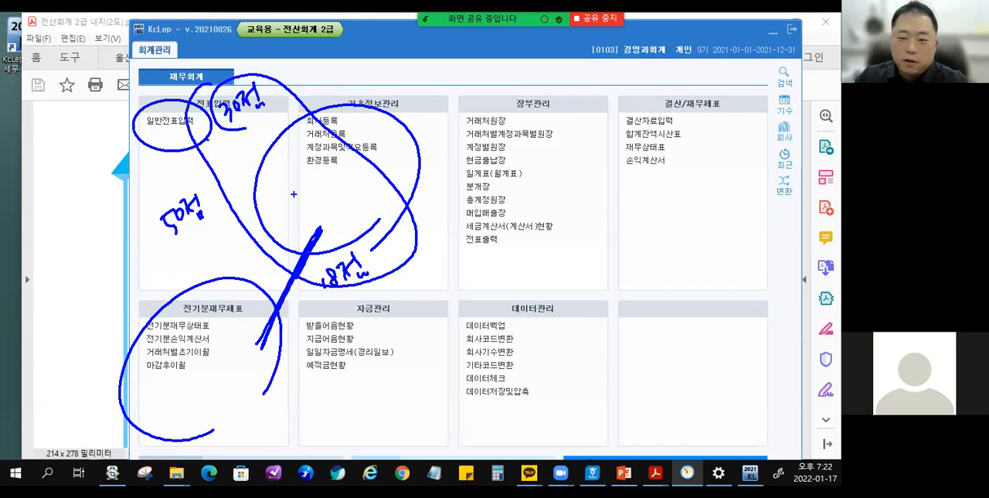
key("Escape")
Draw a box around 일반전표입력 with an arrow pointing to it, and clear the drawing.
left_click_drag(135, 96, 200, 164)
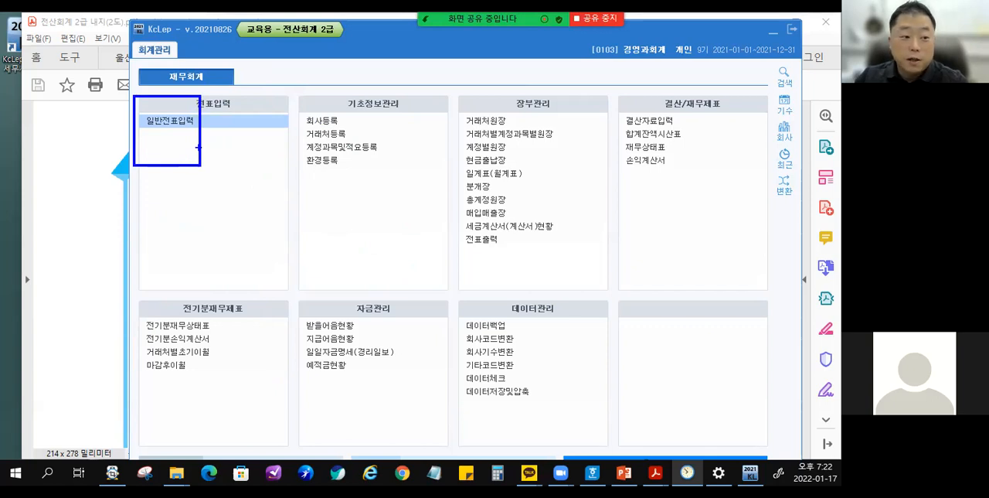
left_click_drag(170, 128, 196, 205)
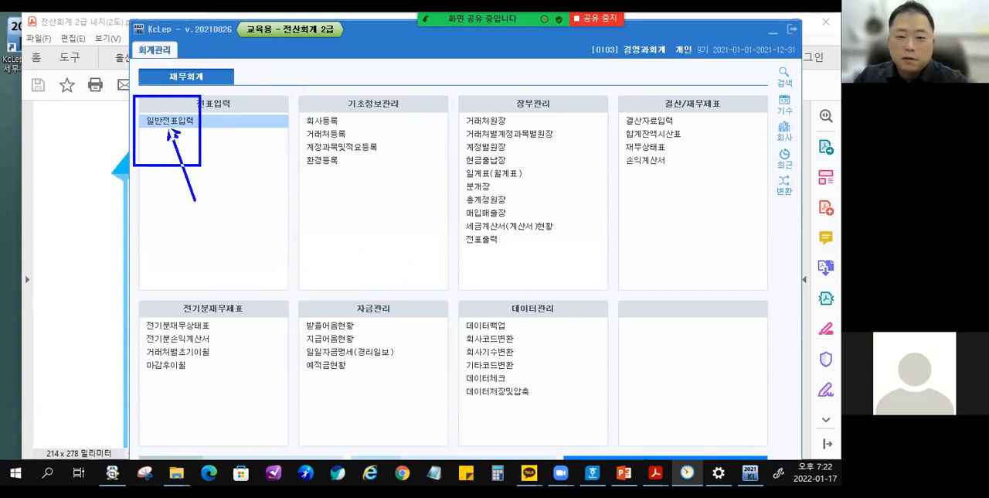
key("Escape")
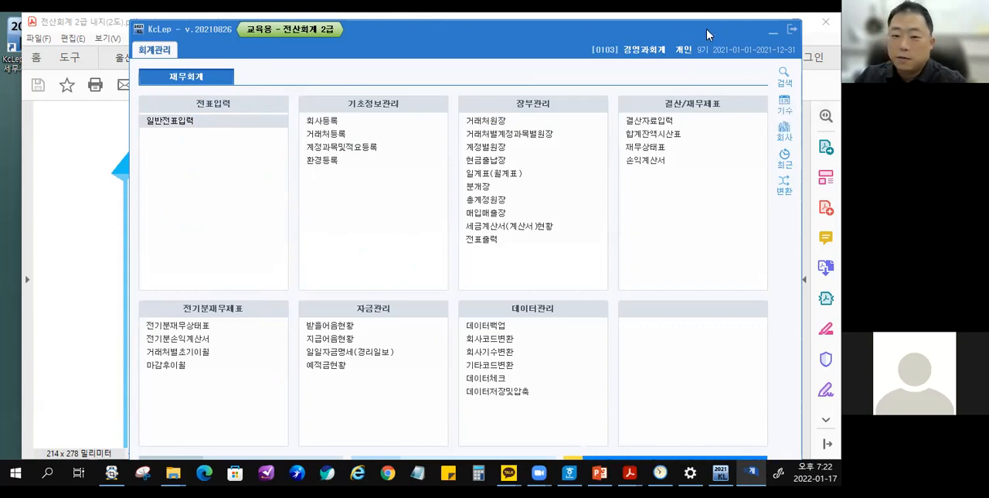
Minimize the main menu and place the 일반전표입력 window below the first transaction in the PDF textbook.
left_click(772, 33)
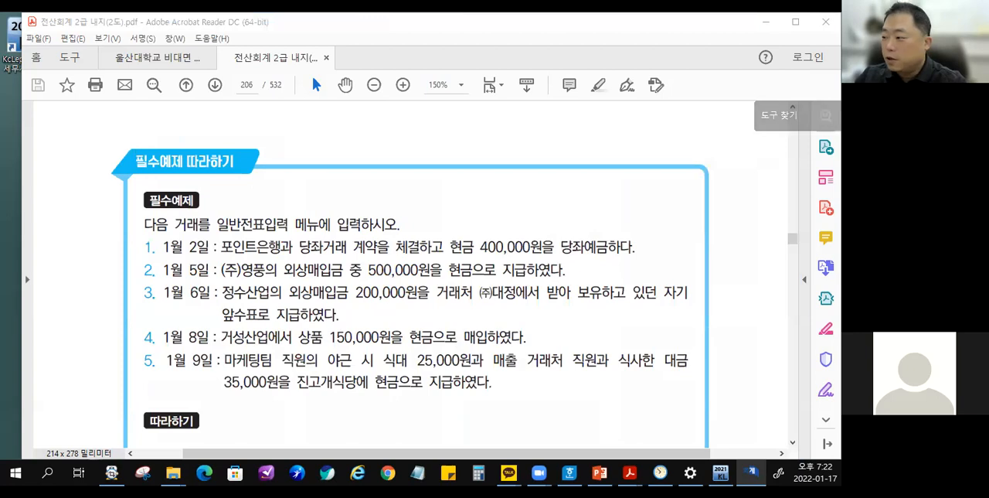
left_click(370, 263)
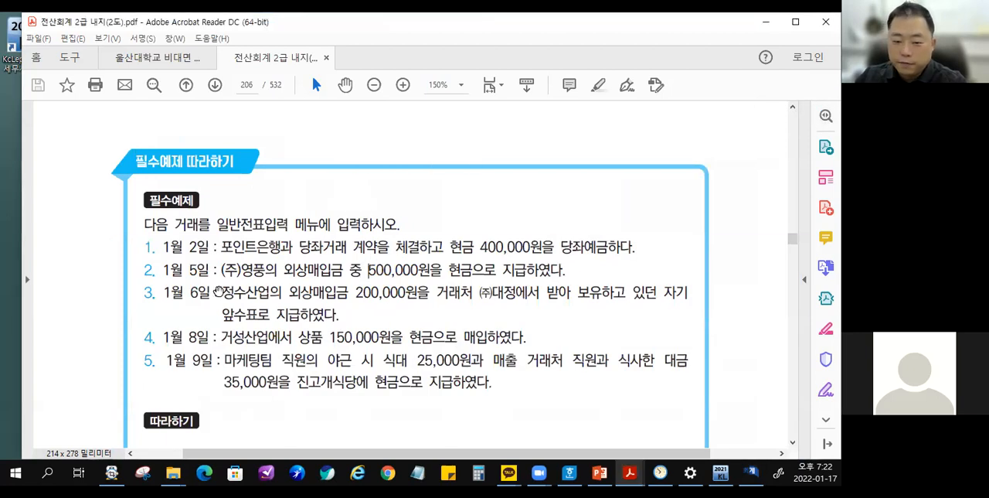
scroll(220, 291, "down", 3)
left_click_drag(221, 185, 218, 181)
key("alt+Tab")
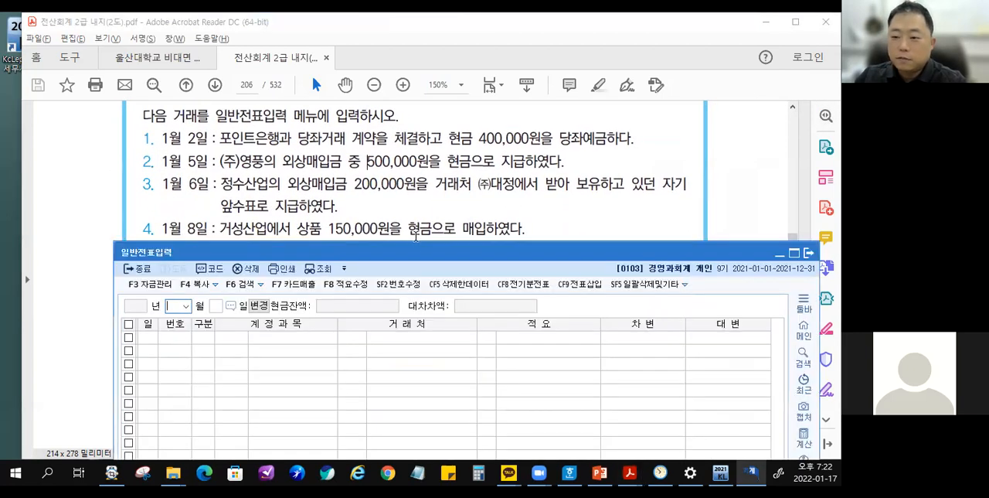
left_click_drag(415, 247, 397, 154)
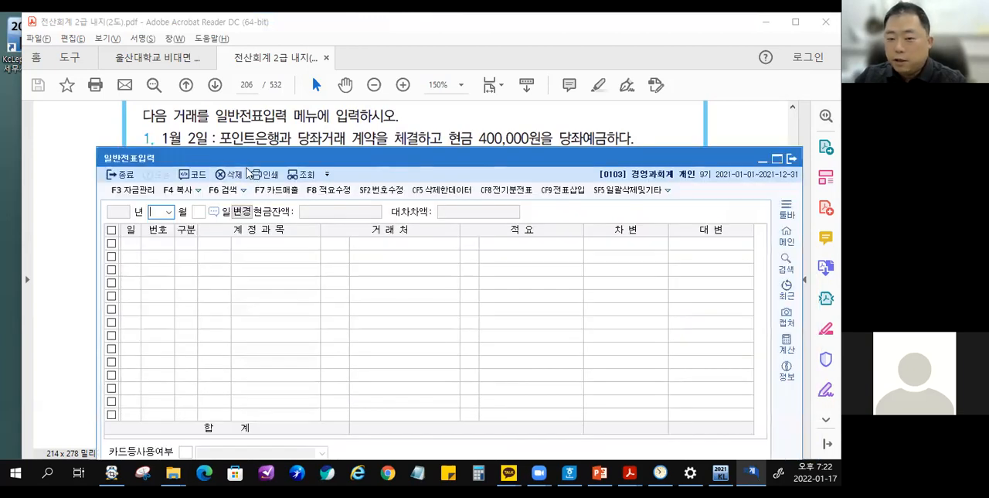
left_click_drag(248, 162, 239, 166)
Enlarge the PDF exercise to 200% and position the 일반전표입력 window directly beneath the January 2 transaction.
left_click(328, 132)
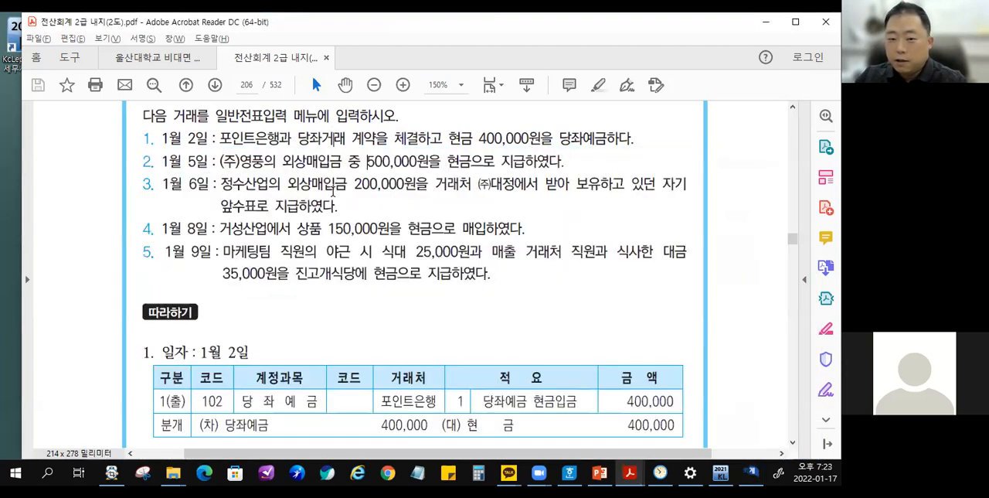
scroll(337, 219, "up", 1)
key("alt+Tab")
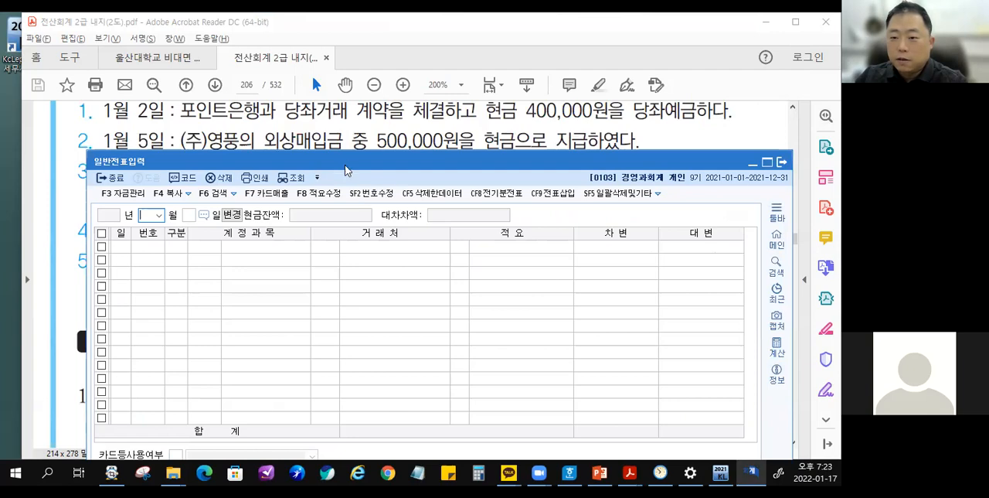
left_click_drag(344, 162, 320, 142)
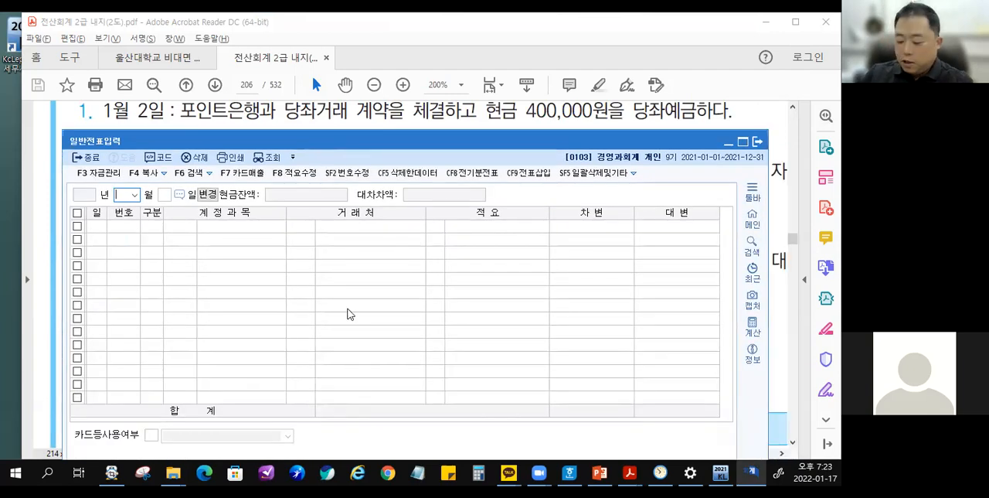
Enter month 1 and day 2 as the date in 일반전표입력.
type("1")
key("Return")
type("2")
key("Return")
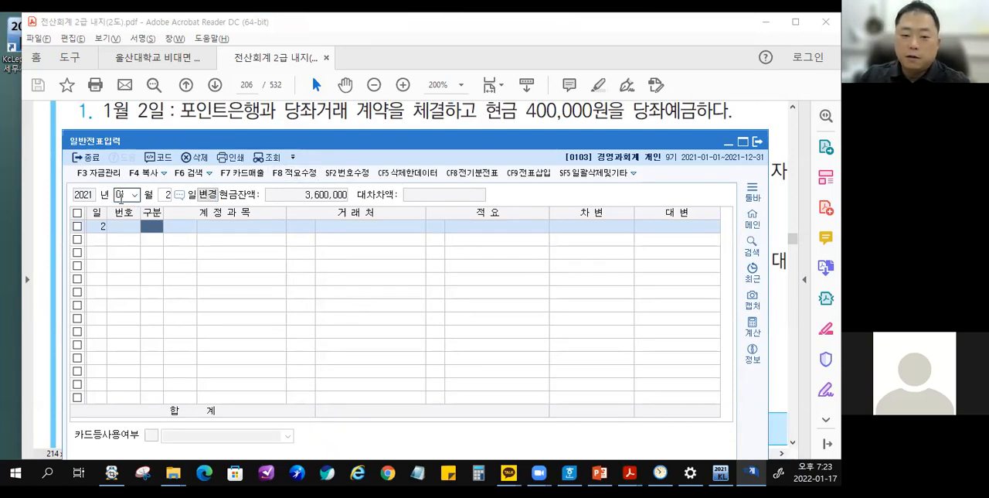
Clear the month and day from the 일반전표입력 date.
left_click(121, 195)
key("BackSpace")
key("Return")
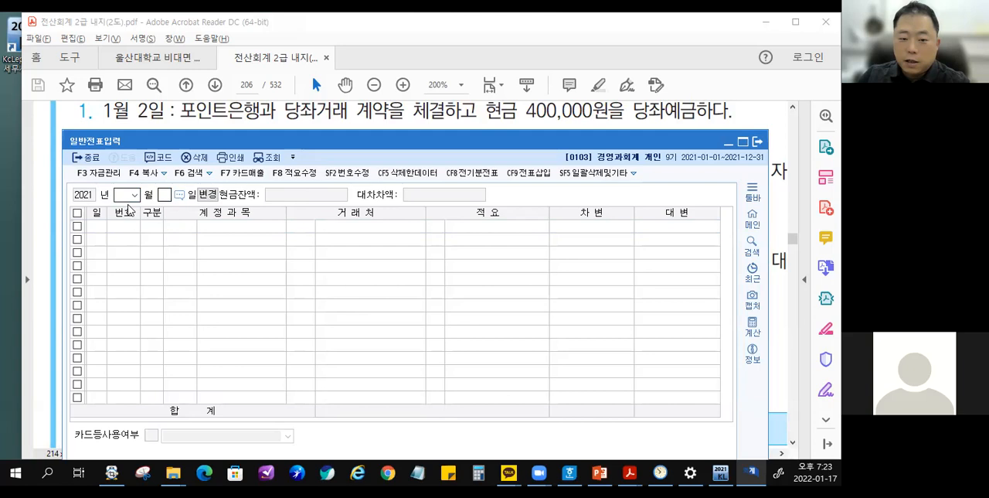
key("Return")
Close the 일반전표입력 window and reopen it from the KcLep main menu.
left_click(757, 142)
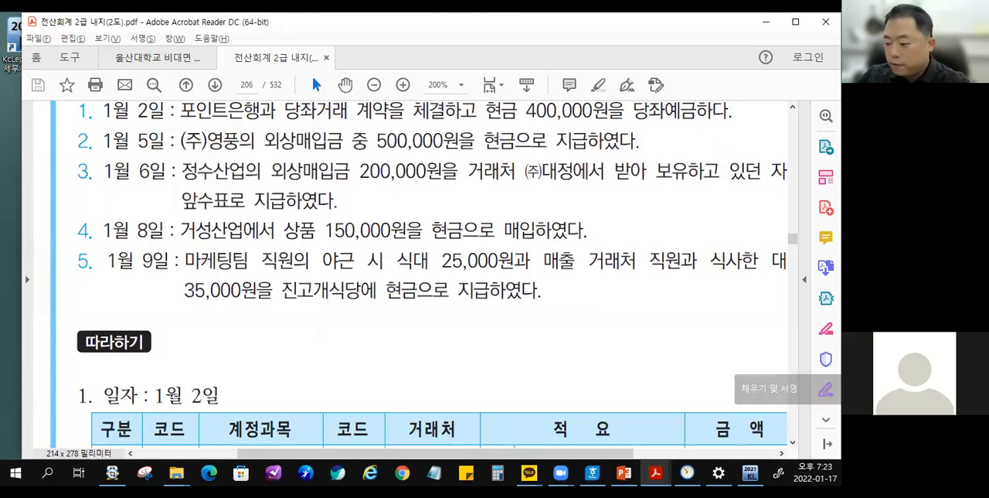
left_click(750, 472)
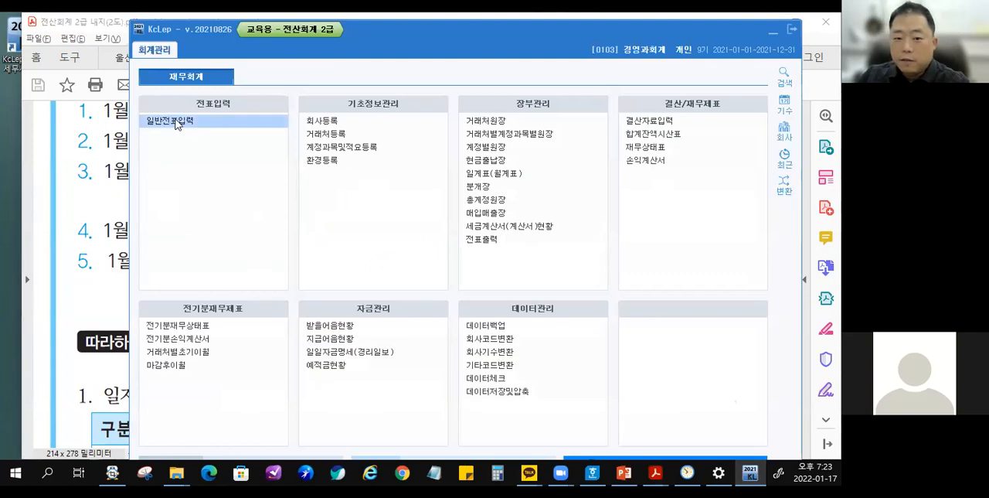
left_click(792, 29)
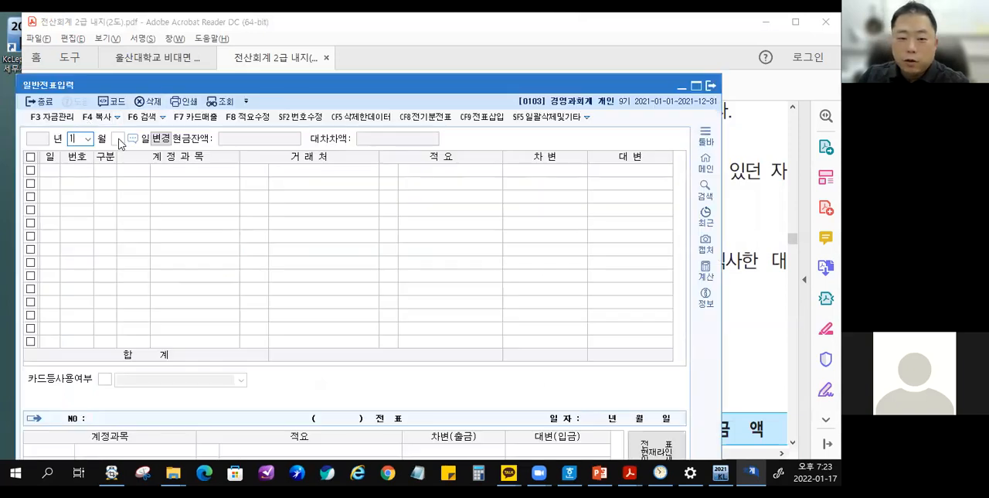
Try to enter day 2 without confirming month 1, temporarily marking the empty year field with a box and arrow.
left_click(118, 139)
mouse_move(20, 128)
left_mouse_down()
mouse_move(65, 155)
mouse_move(100, 212)
left_mouse_up()
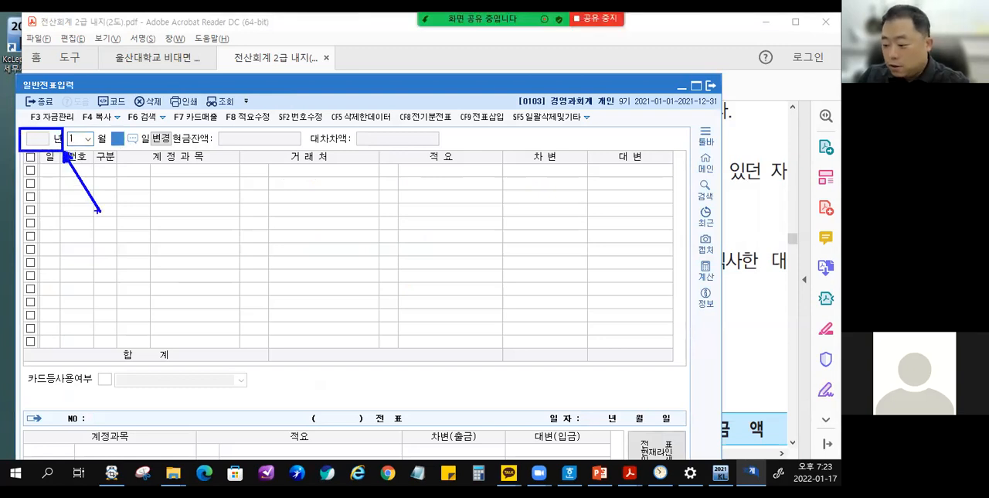
key("Escape")
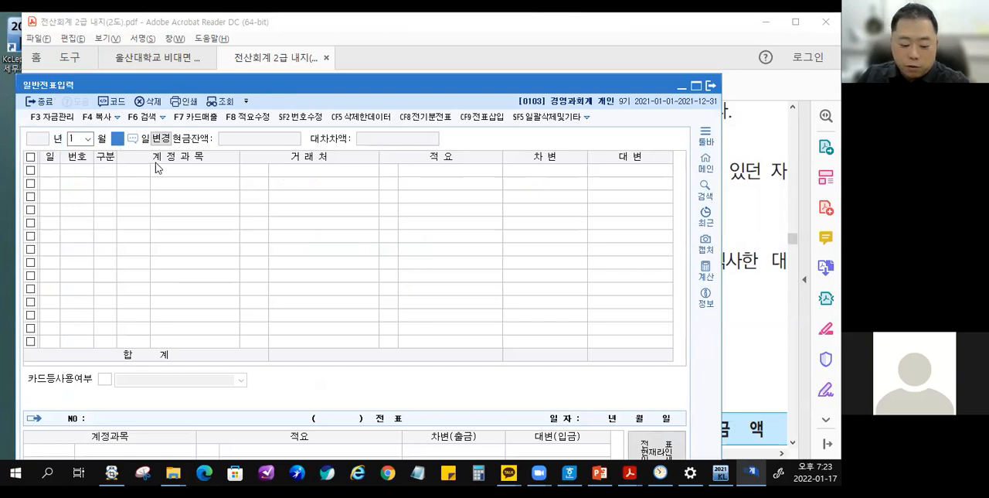
type("3")
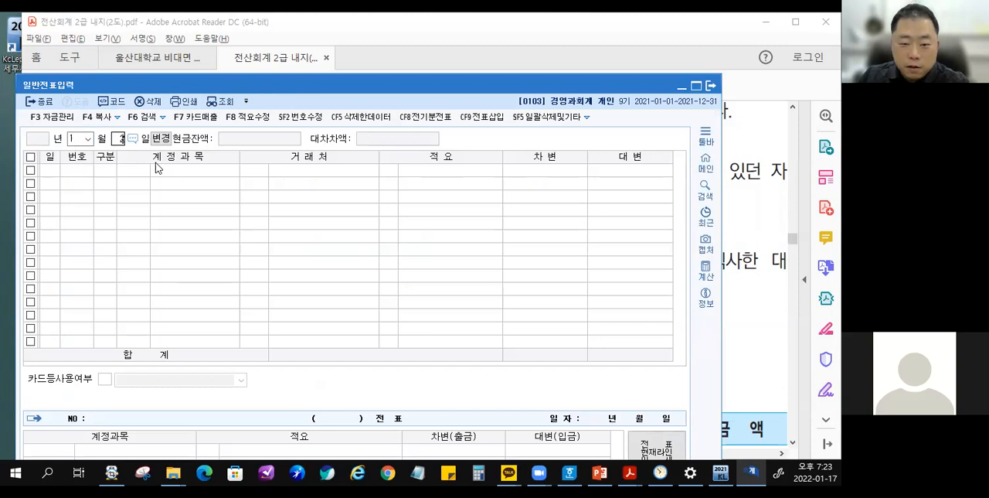
type("2")
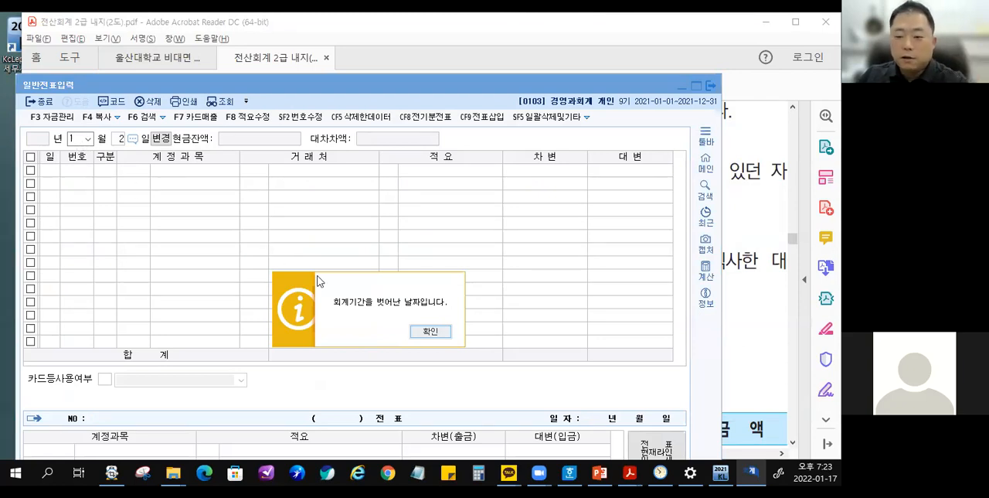
left_click(430, 331)
Confirm month 1 and set the day to 2 to load the voucher entry lines for that date.
left_click(78, 137)
type("1")
key("Return")
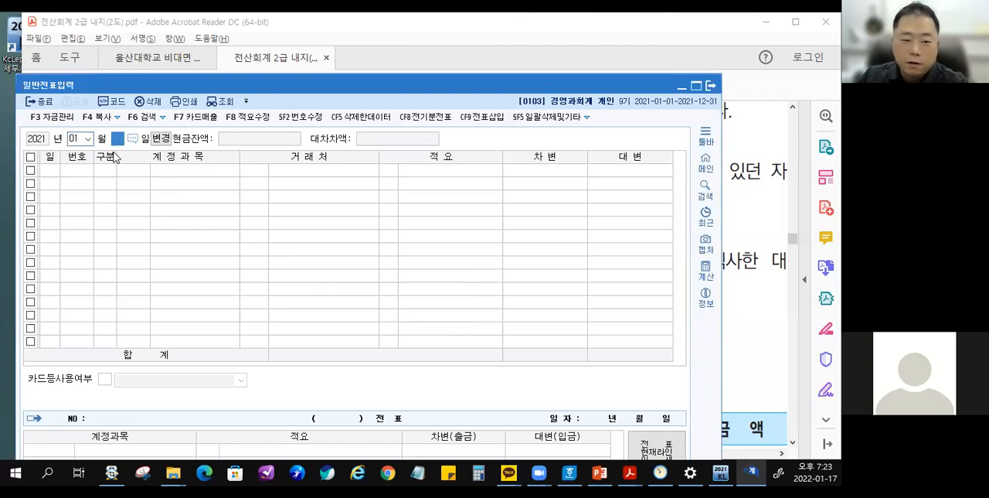
type("3")
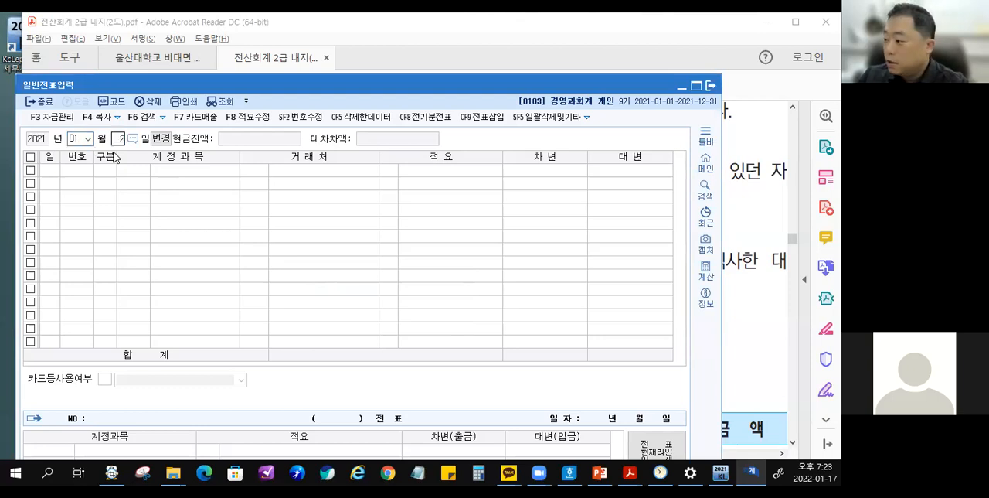
key("Return")
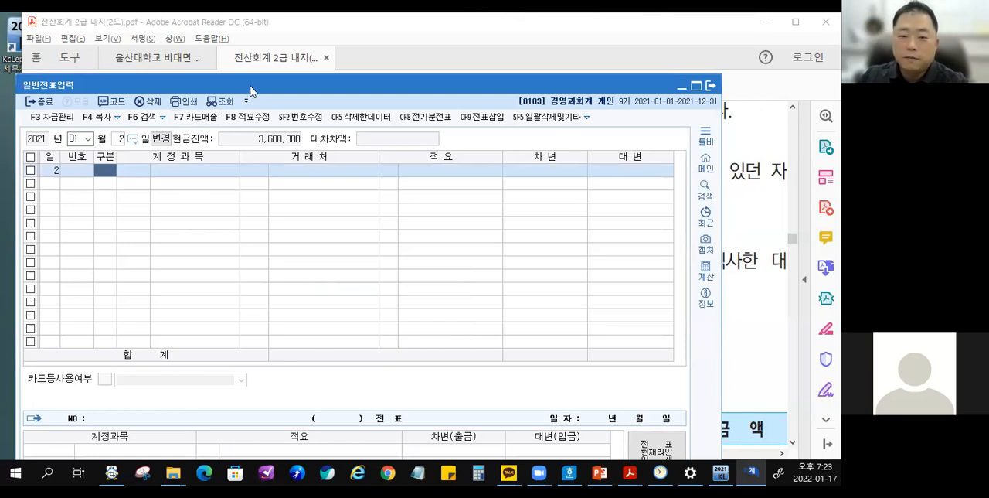
Move the 일반전표입력 window beneath the January 2 transaction, then draw a slash before and underline "현금 400,000원을 당좌예금하다".
left_click_drag(251, 91, 262, 140)
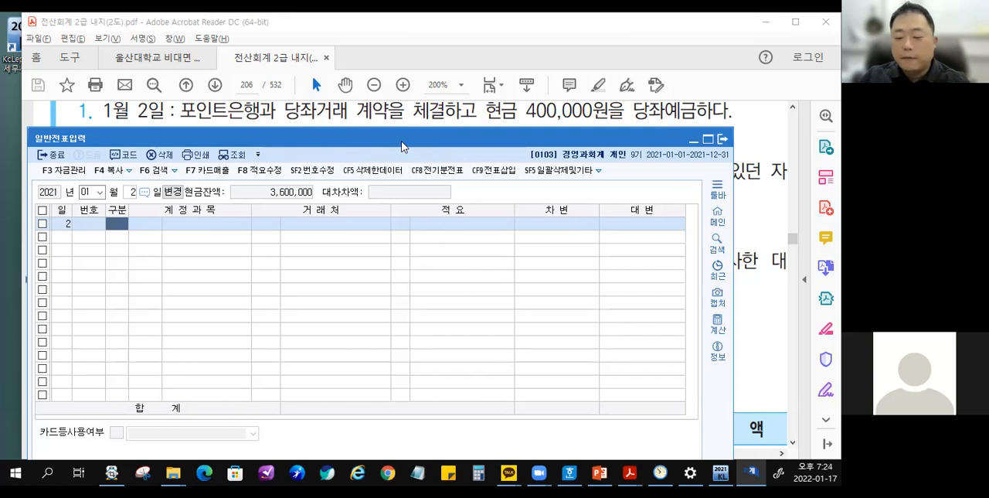
left_click_drag(401, 140, 412, 139)
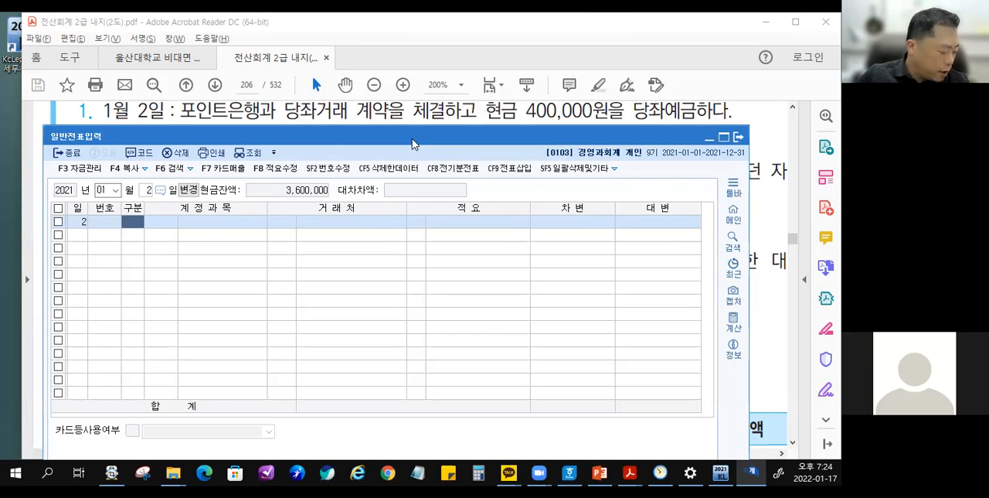
left_click_drag(505, 56, 448, 154)
left_click_drag(484, 120, 740, 119)
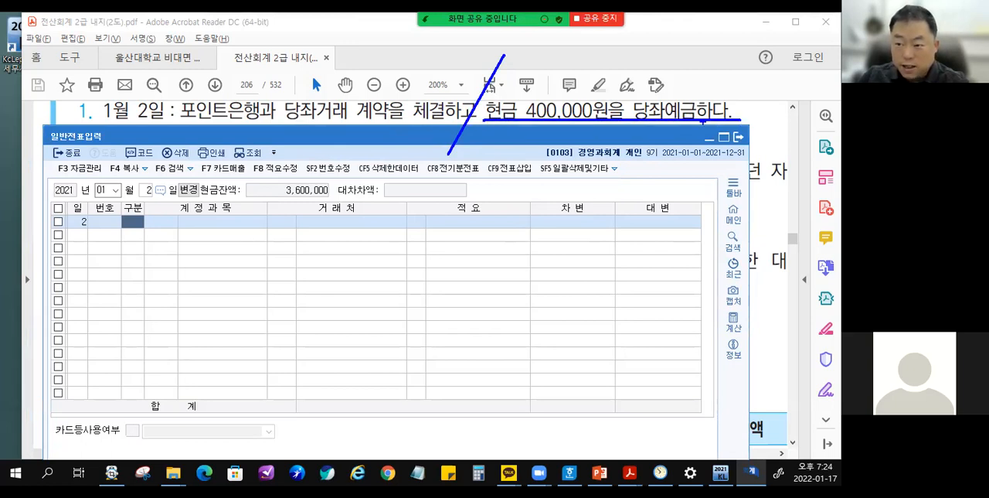
Clear the earlier marks, handwrite the journal entry 당좌예금 | 현금 400,000 over the voucher grid, and clear the writing.
key("Escape")
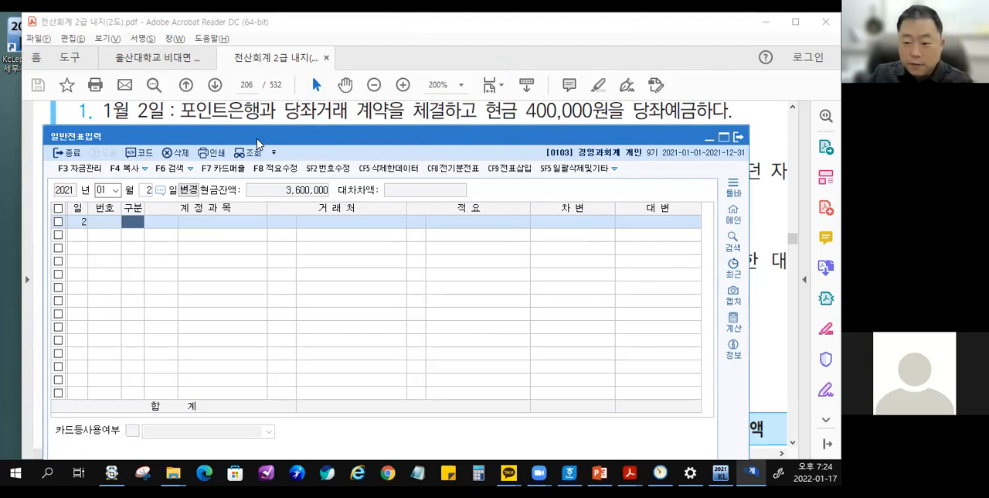
left_click_drag(359, 241, 359, 289)
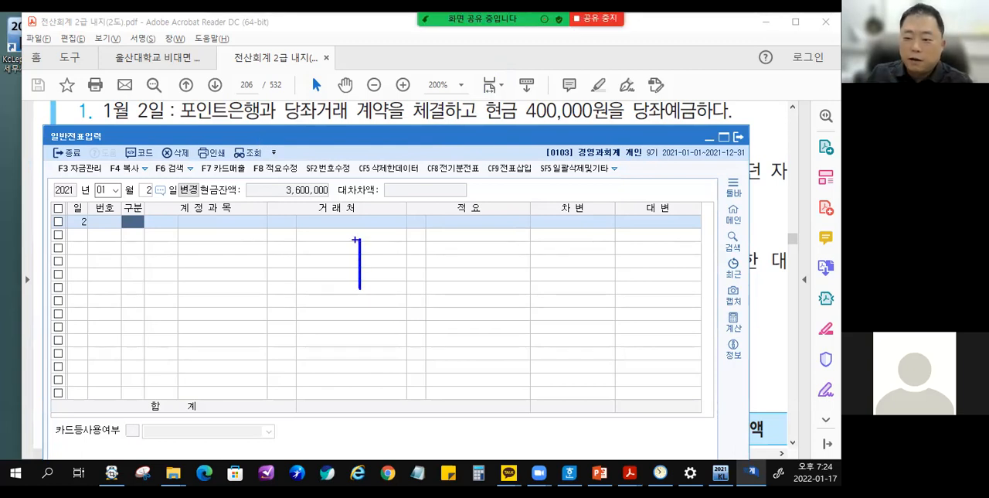
mouse_move(391, 244)
left_mouse_down()
mouse_move(410, 259)
mouse_move(407, 269)
mouse_move(431, 259)
mouse_move(428, 274)
left_mouse_up()
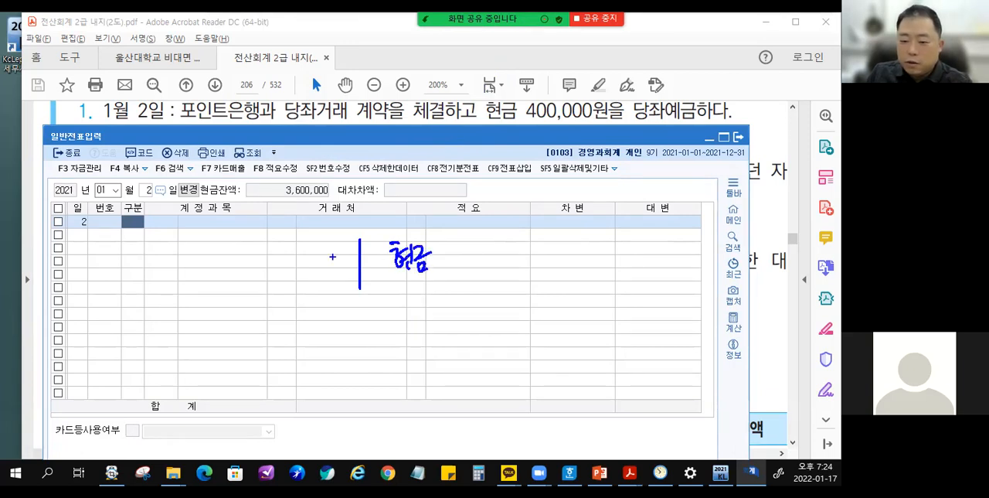
left_click_drag(247, 249, 253, 268)
mouse_move(253, 255)
left_mouse_down()
mouse_move(250, 268)
mouse_move(267, 253)
left_mouse_up()
left_click_drag(265, 257, 268, 271)
mouse_move(264, 272)
left_mouse_down()
mouse_move(277, 270)
mouse_move(274, 280)
left_mouse_up()
left_click_drag(280, 257, 287, 257)
left_click_drag(283, 254, 283, 266)
left_click_drag(286, 257, 293, 261)
left_click_drag(295, 248, 299, 272)
left_click_drag(302, 250, 312, 261)
left_click_drag(303, 265, 303, 276)
left_click_drag(303, 265, 311, 275)
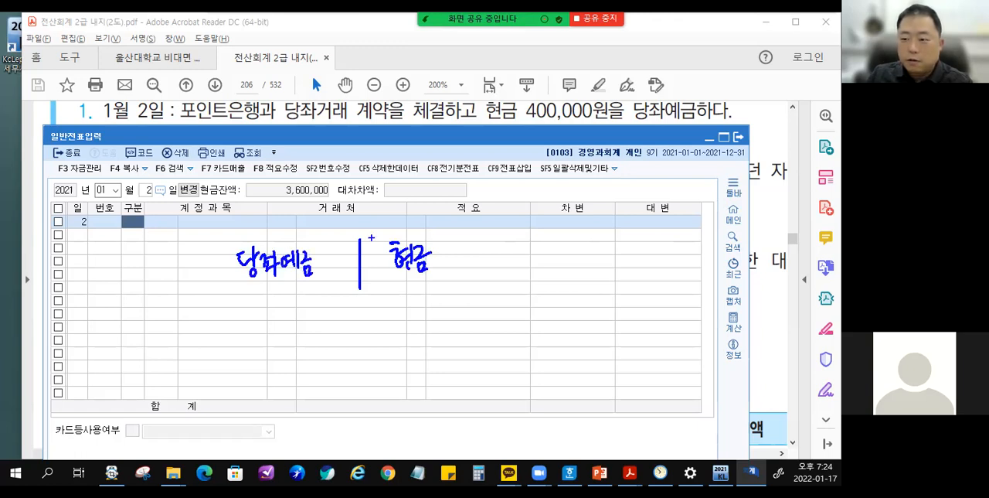
mouse_move(470, 252)
left_mouse_down()
mouse_move(494, 263)
mouse_move(479, 283)
left_mouse_up()
left_click_drag(486, 258, 493, 262)
left_click_drag(499, 251, 508, 262)
left_click_drag(513, 255, 538, 258)
mouse_move(533, 253)
left_mouse_down()
mouse_move(552, 244)
mouse_move(538, 252)
left_mouse_up()
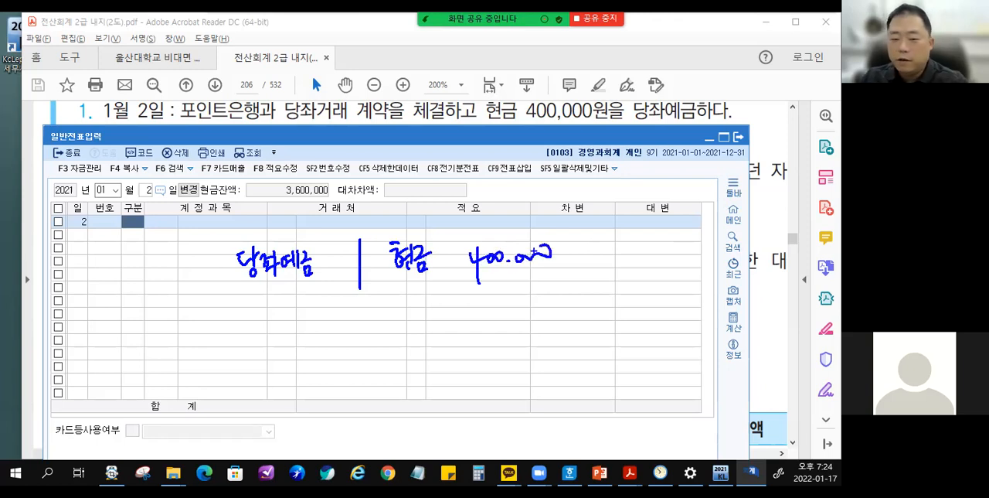
key("Escape")
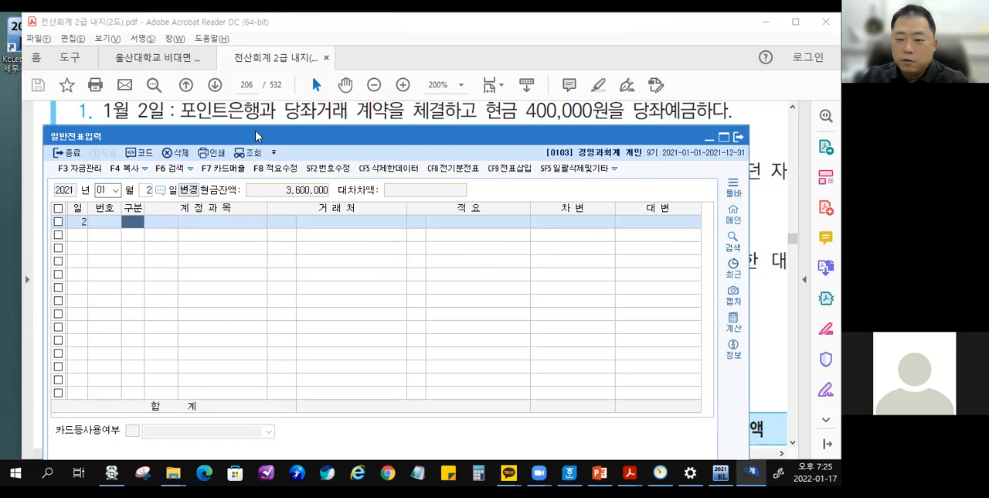
Maximize the 일반전표입력 window and temporarily mark the list of 구분 codes with a box and an arrow.
double_click(259, 128)
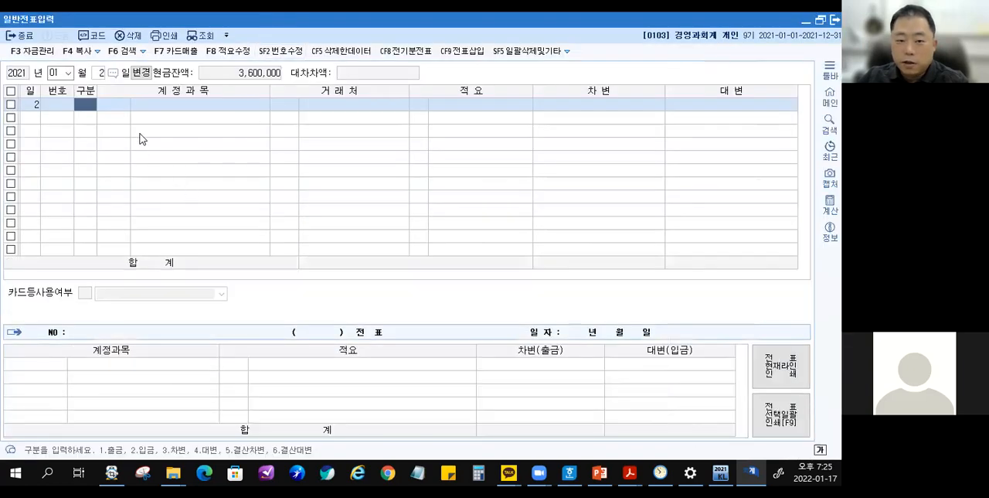
key("ctrl+2")
mouse_move(91, 435)
left_mouse_down()
mouse_move(214, 459)
mouse_move(317, 459)
mouse_move(349, 404)
mouse_move(422, 348)
mouse_move(204, 214)
mouse_move(94, 115)
left_mouse_up()
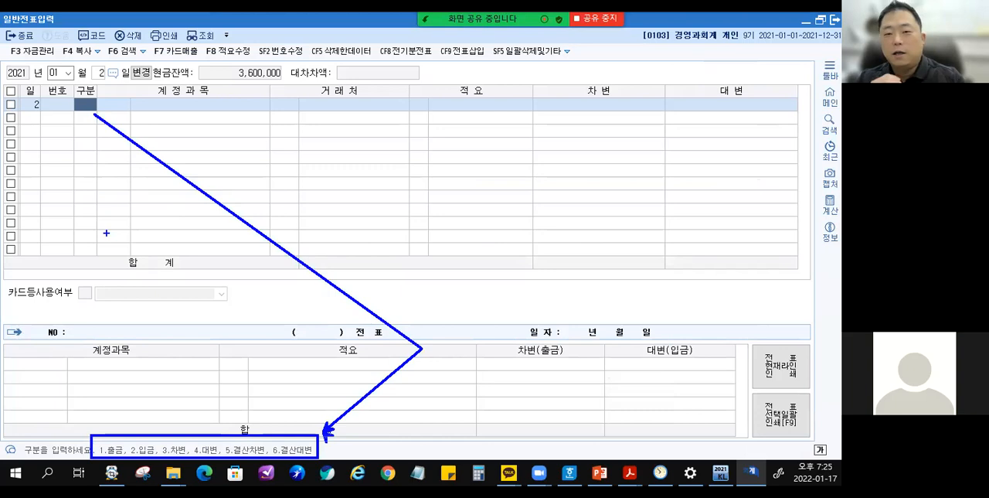
key("Escape")
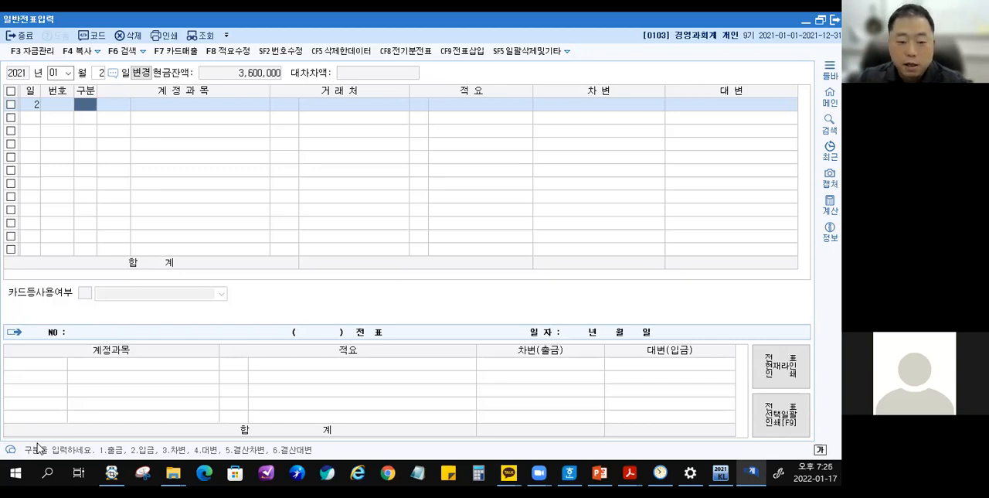
Enter a 대변 line for January 2 with account 0101 현금, no 거래처 or 적요, and amount 400,000.
type("4")
type("현금")
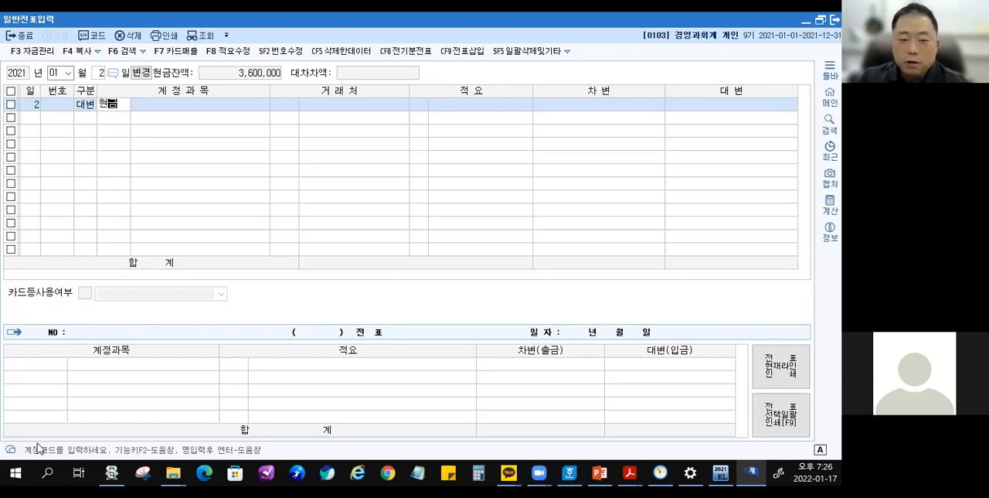
key("BackSpace")
key("BackSpace")
key("BackSpace")
key("BackSpace")
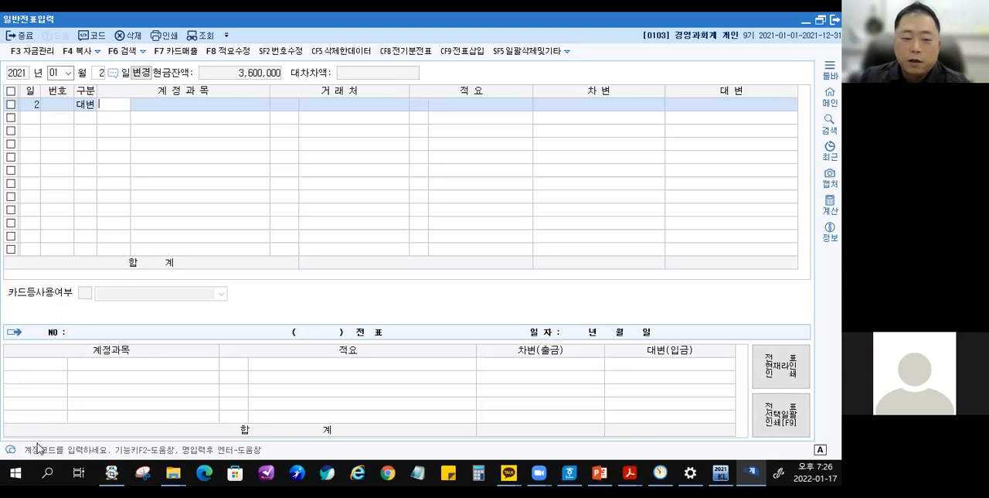
type("0101")
key("Return")
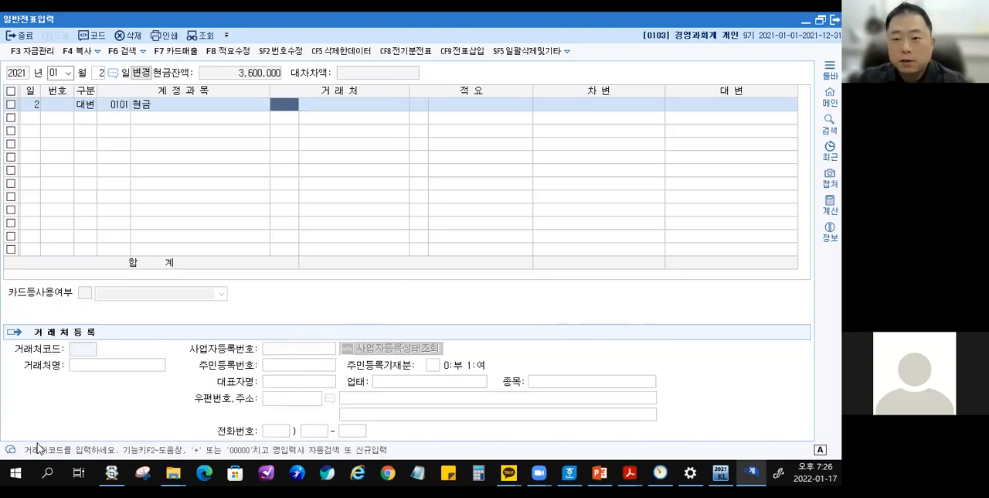
key("Return")
key("Return")
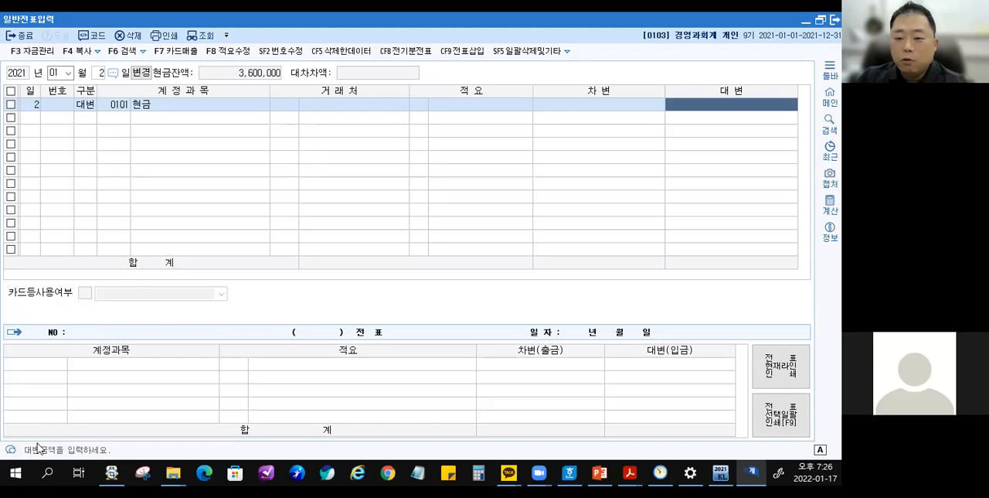
type("400,000")
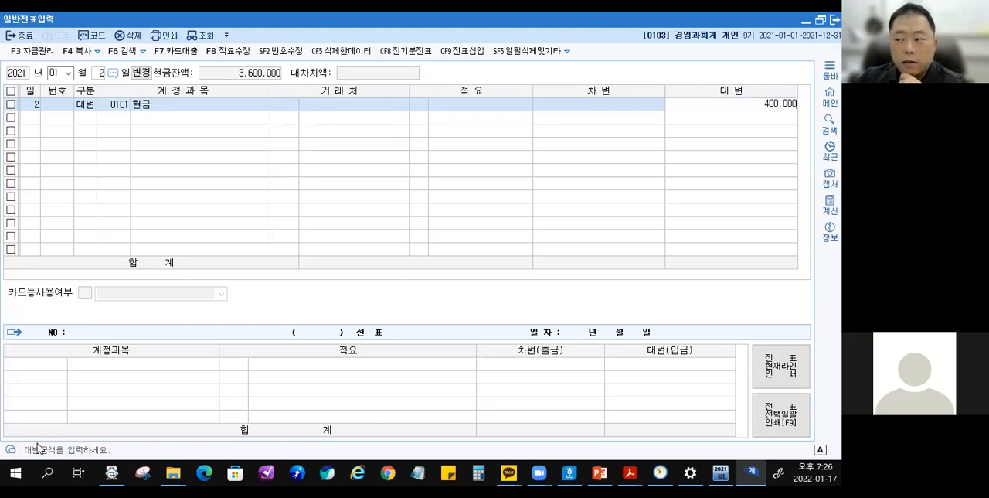
key("Return")
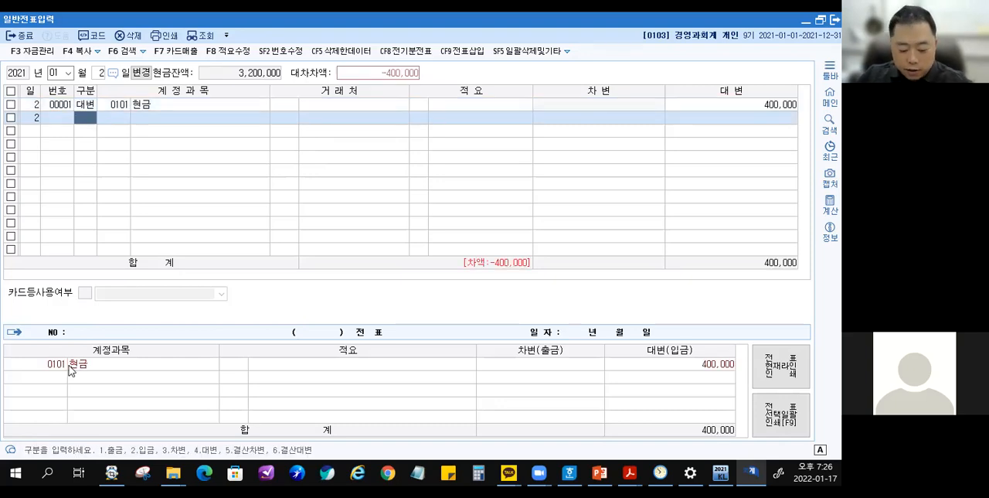
Temporarily box the 현금 account, its 대변 amount and the 차액 figure, with an arrow to the 차액.
left_click_drag(36, 356, 94, 374)
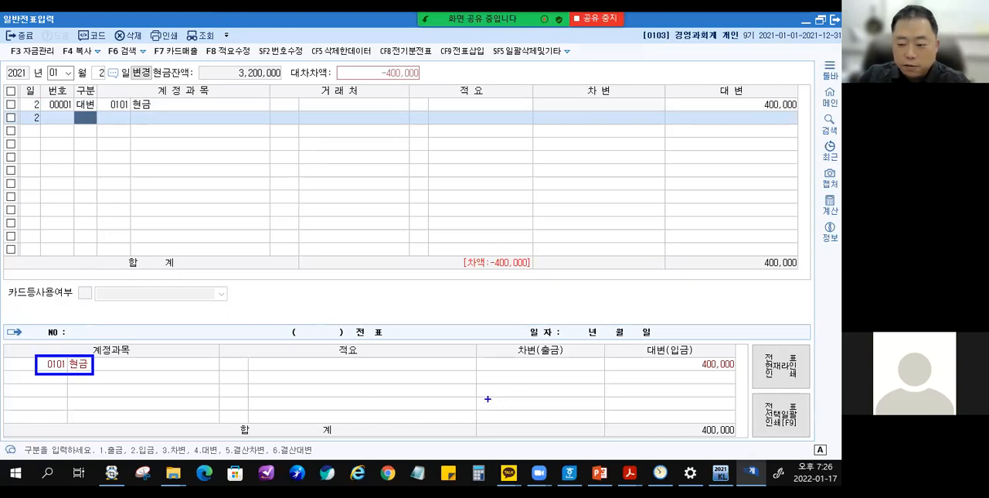
left_click_drag(683, 355, 741, 375)
left_click_drag(643, 338, 671, 361)
left_click_drag(460, 246, 534, 277)
left_click_drag(538, 369, 513, 280)
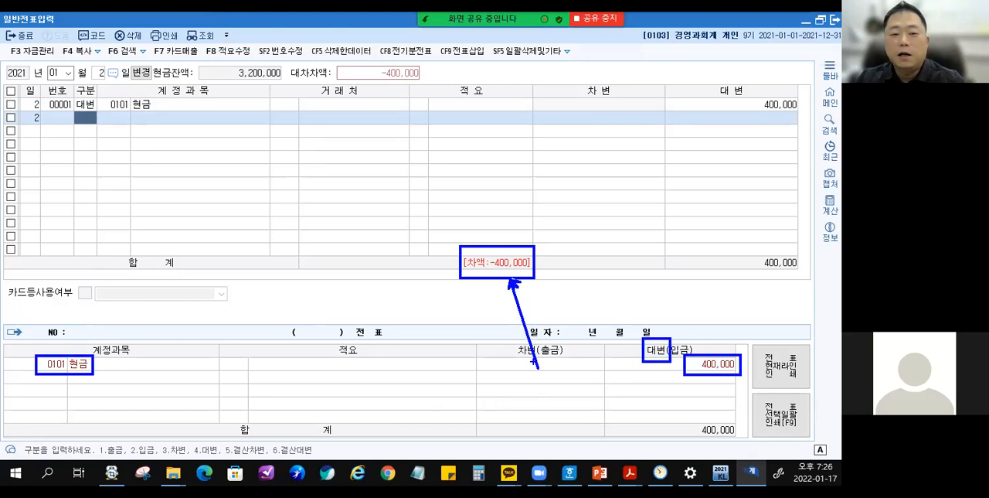
key("Escape")
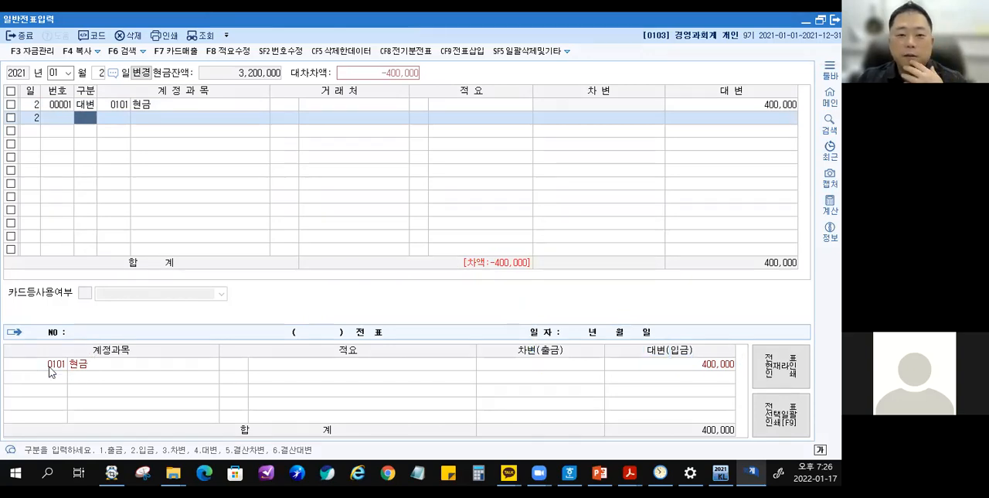
Add the balancing 차변 line with account 0102 당좌예금 for 400,000.
key("3")
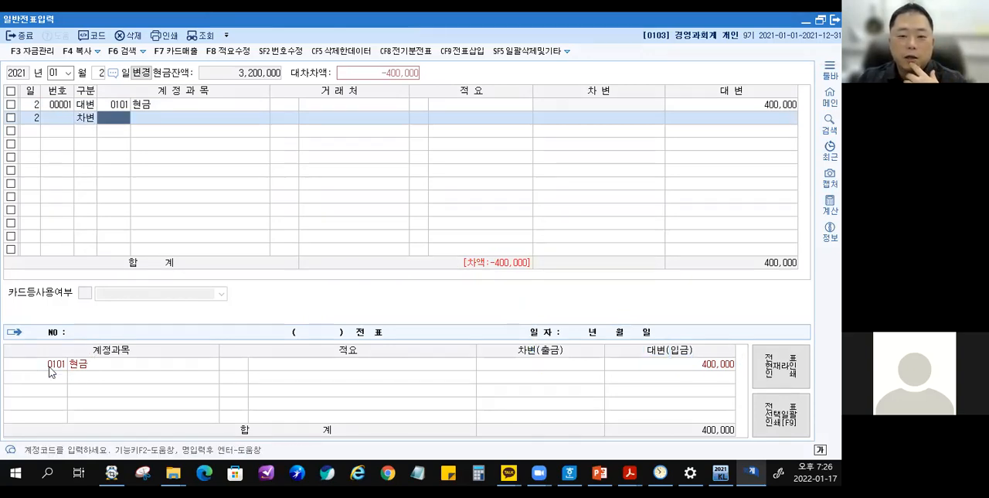
type("당좌")
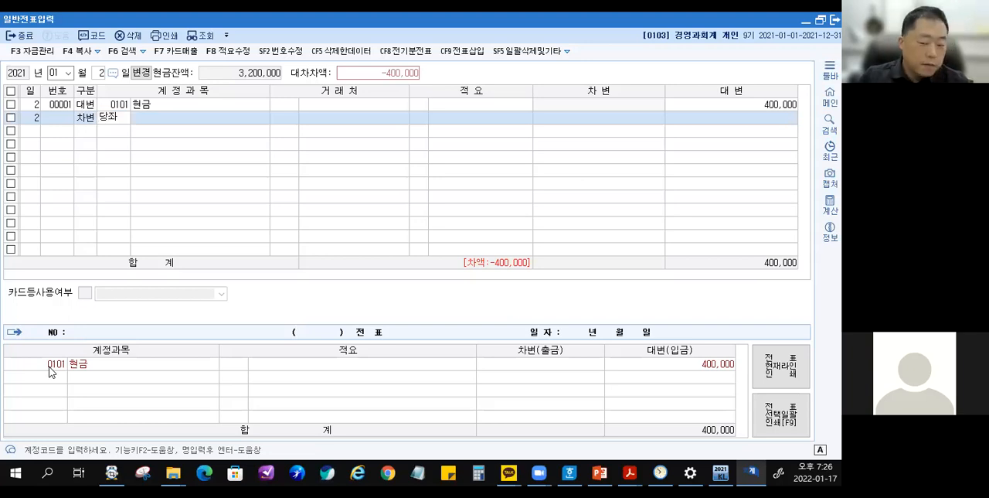
key("Return")
key("Return")
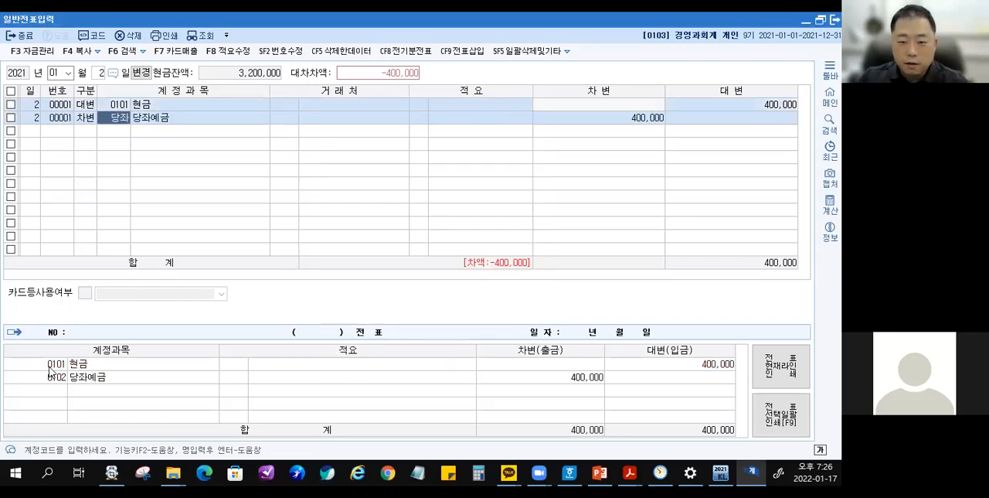
key("Return")
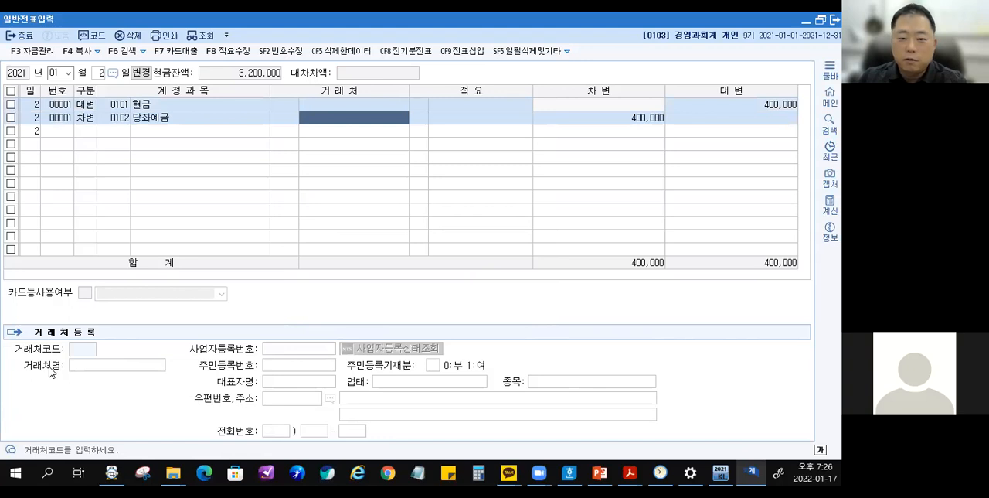
key("Return")
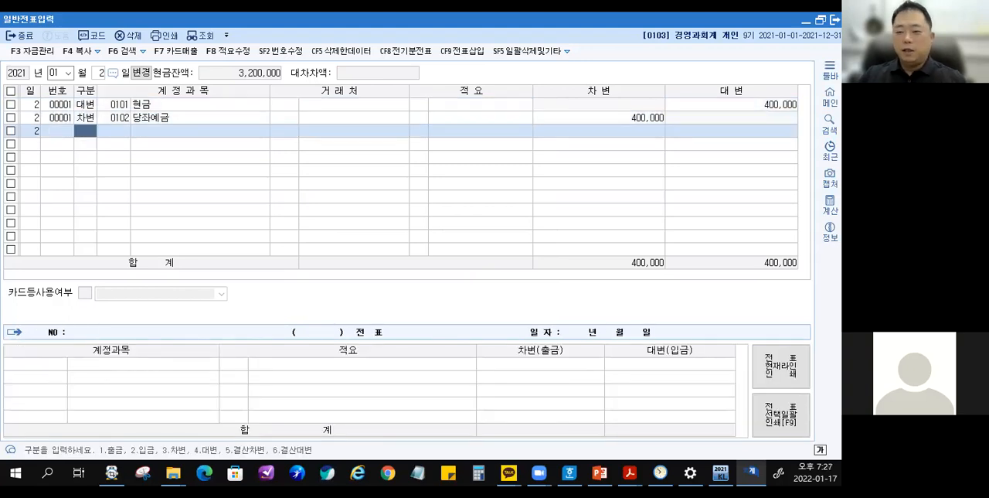
Temporarily box the two entered lines, then their shared voucher number 00001 with an arrow, and clear the marks.
left_click(380, 120)
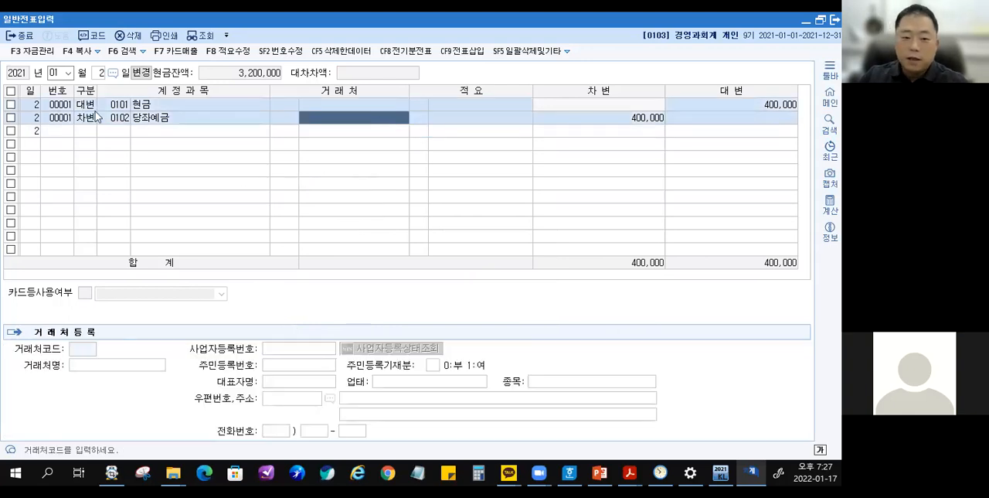
mouse_move(4, 93)
left_mouse_down()
mouse_move(210, 116)
mouse_move(802, 125)
left_mouse_up()
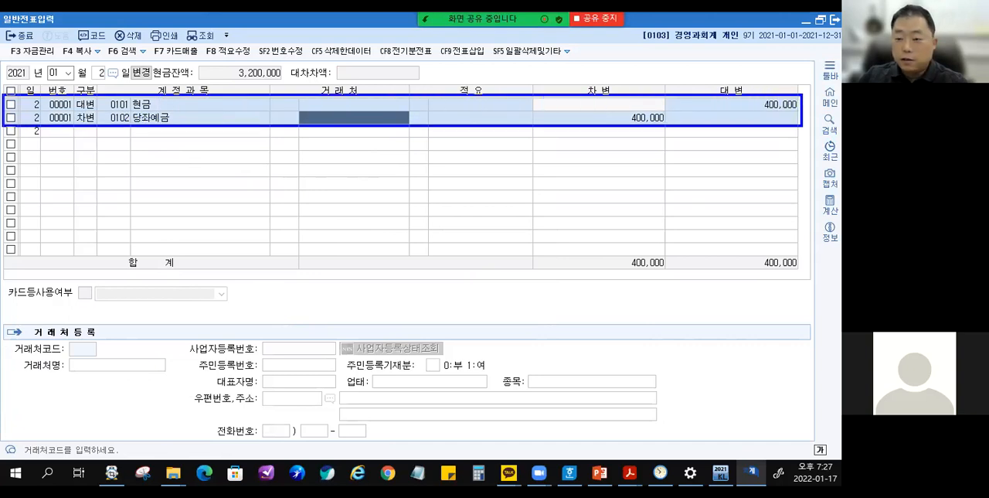
key("Escape")
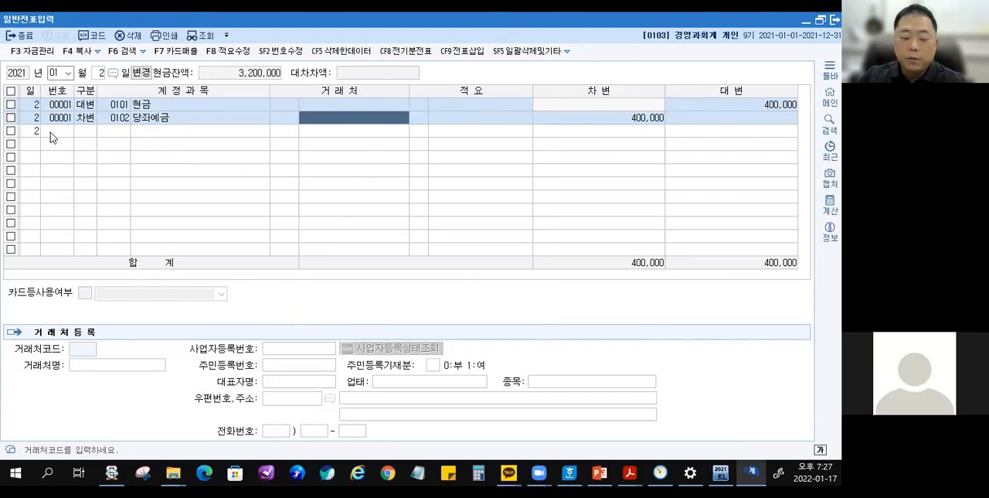
key("ctrl+2")
mouse_move(43, 97)
left_mouse_down()
mouse_move(74, 130)
mouse_move(105, 204)
left_mouse_up()
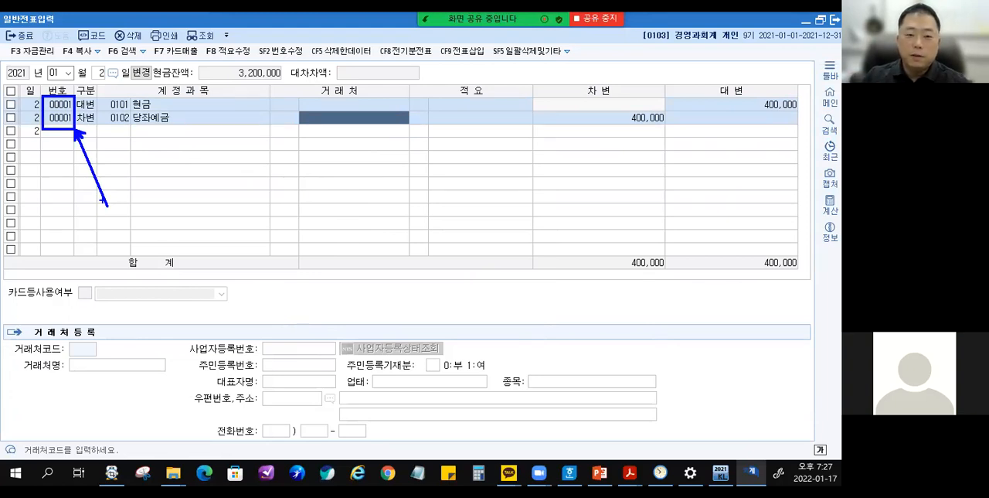
key("Escape")
Enter another 대변 line on the next empty row with account 101 현금 and amount 400,000.
left_click(87, 132)
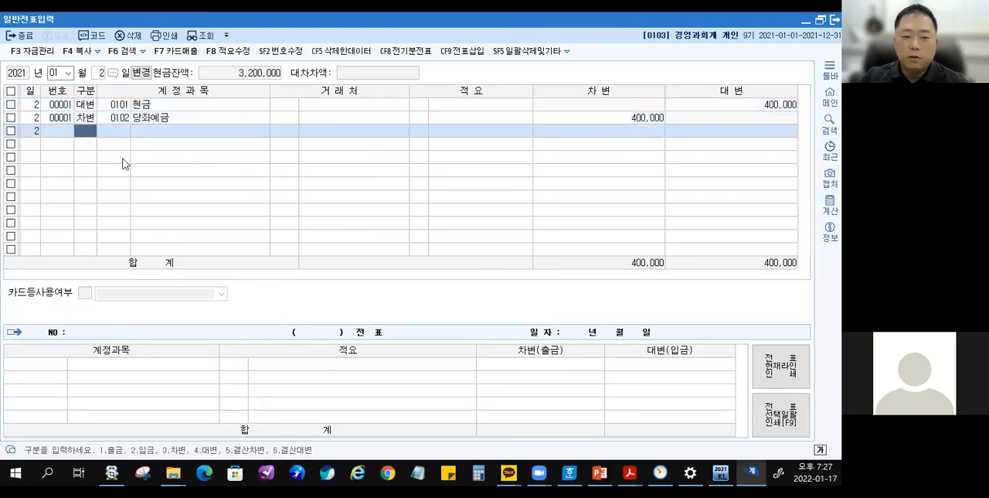
key("4")
key("Return")
type("101")
key("Return")
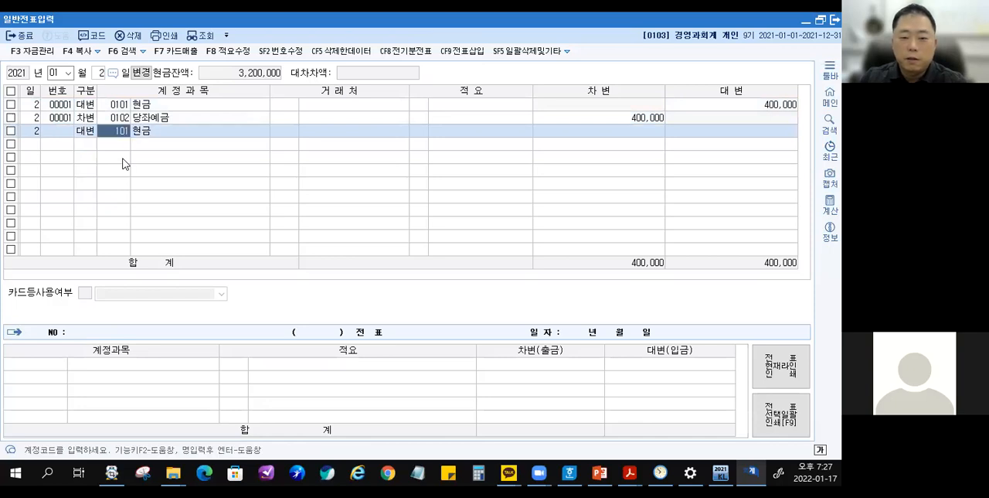
key("Return")
key("Return")
type("400,000")
key("Return")
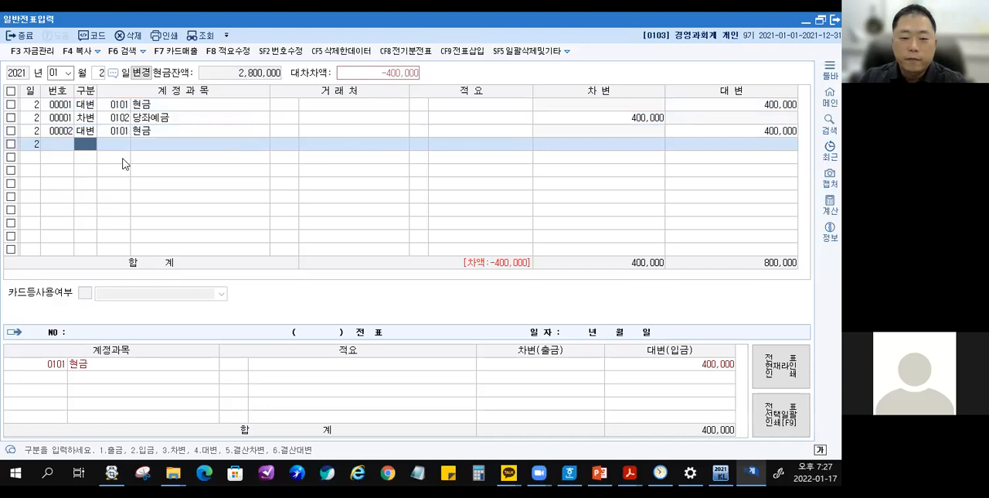
Add a 차변 line with account 102 당좌예금 below the second 현금 line, accepting the balancing 400,000.
key("Up")
key("Up")
key("Down")
key("Down")
type("3")
key("Return")
type("102")
key("Return")
Change the second 당좌예금 line's 차변 amount to 100,000, then set it back to 400,000.
key("Return")
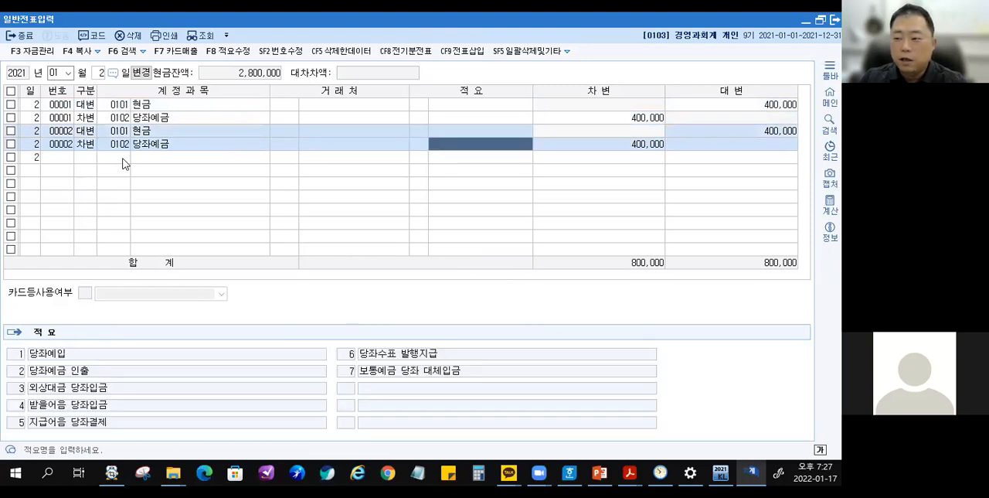
key("Return")
type("100000")
key("Return")
key("Return")
key("Return")
key("Return")
key("Return")
key("Return")
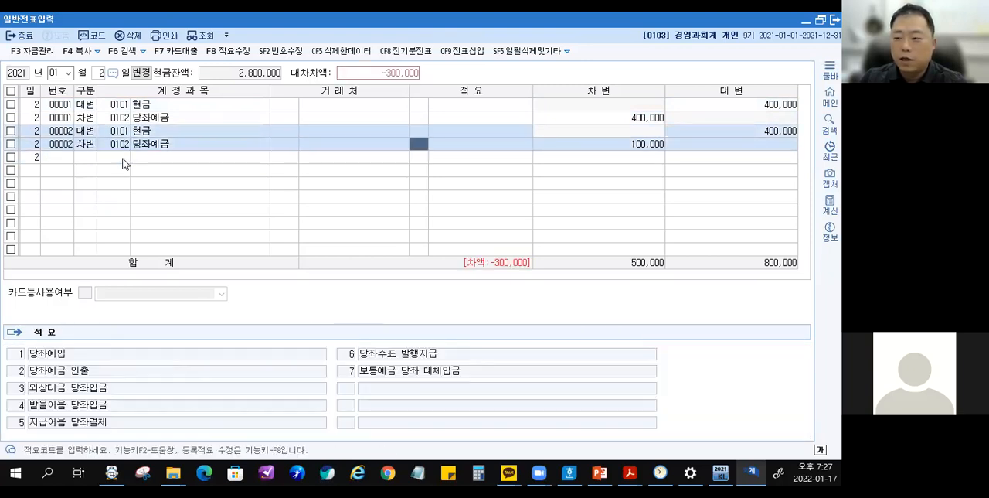
type("400000")
key("Return")
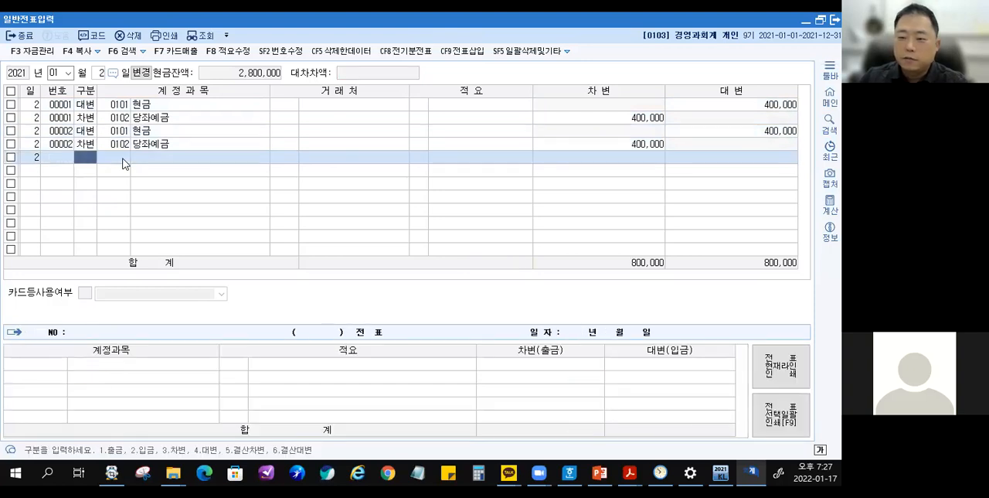
Select lines of vouchers 00002 and 00001 in turn to compare their 대체 voucher details.
left_click(71, 147)
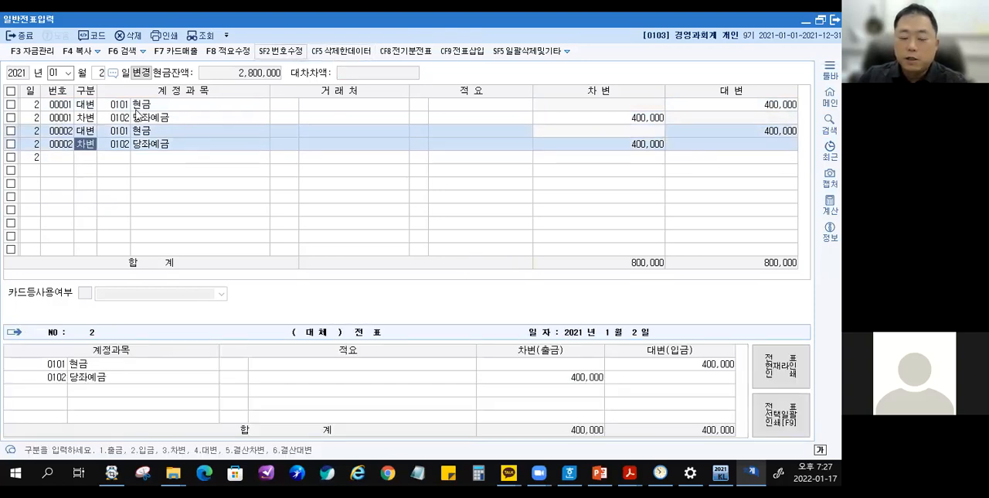
left_click(62, 108)
left_click(66, 147)
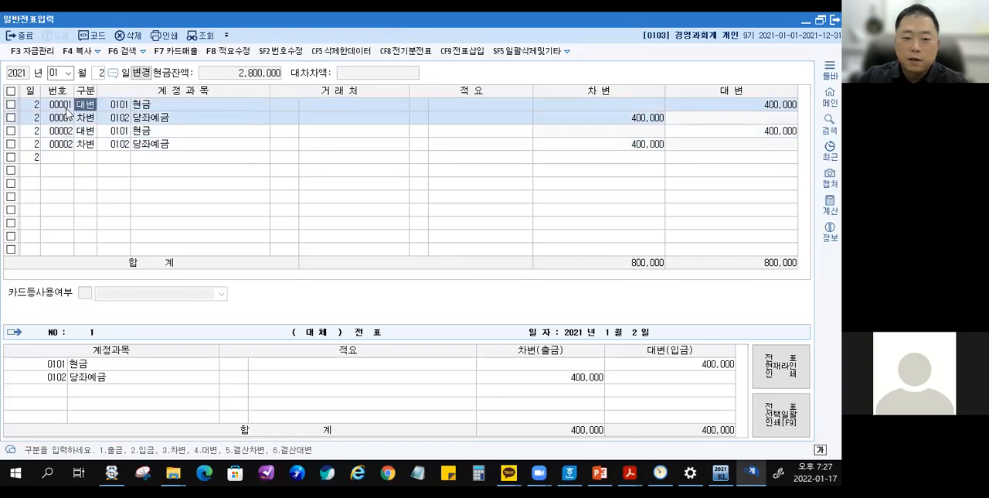
Use 번호수정 to change the voucher number of the second 당좌예금 line to 3, leaving number-editing mode at the end.
left_click(296, 56)
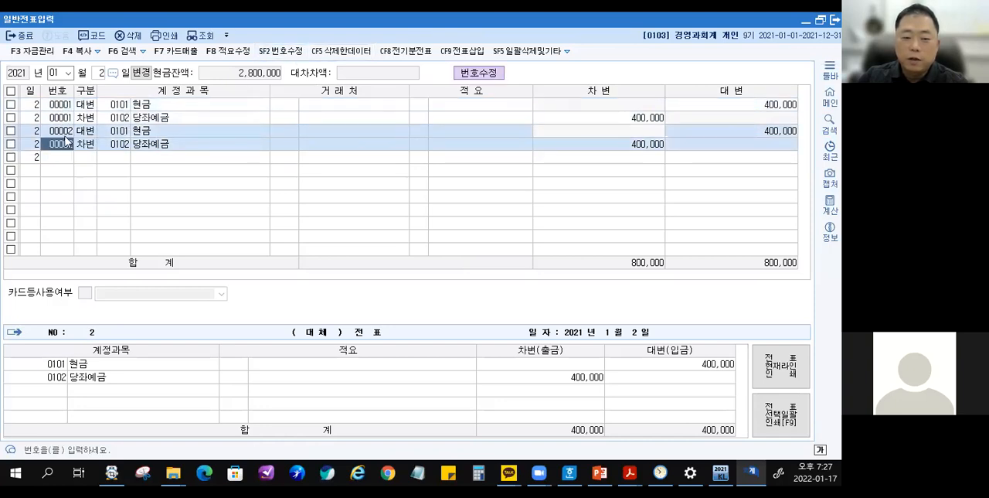
type("3")
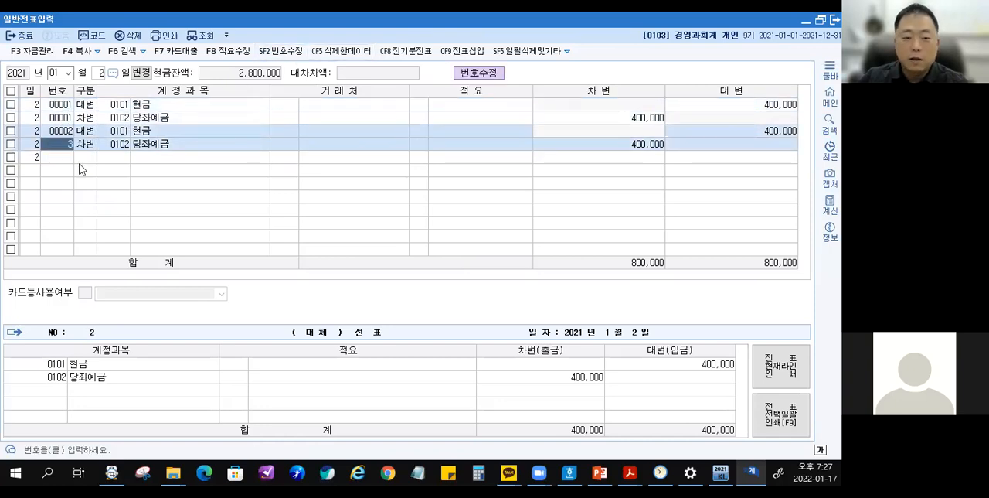
key("Return")
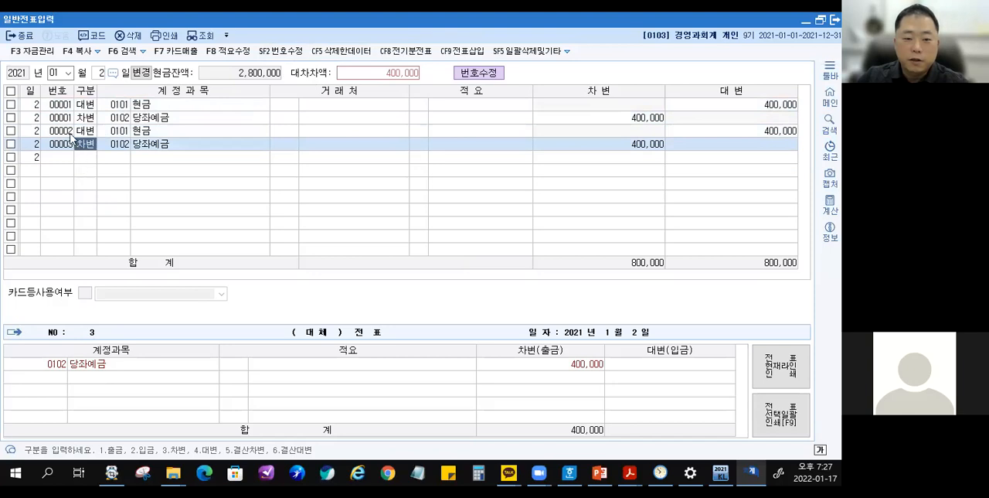
left_click(295, 52)
Select the 현금 line of voucher 00002 and the 당좌예금 line of voucher 00003 alternately to compare their voucher details and 대차차액.
left_click(58, 133)
left_click(58, 143)
left_click(59, 133)
left_click(61, 143)
left_click(61, 134)
left_click(63, 145)
left_click(63, 134)
left_click(64, 144)
left_click(64, 133)
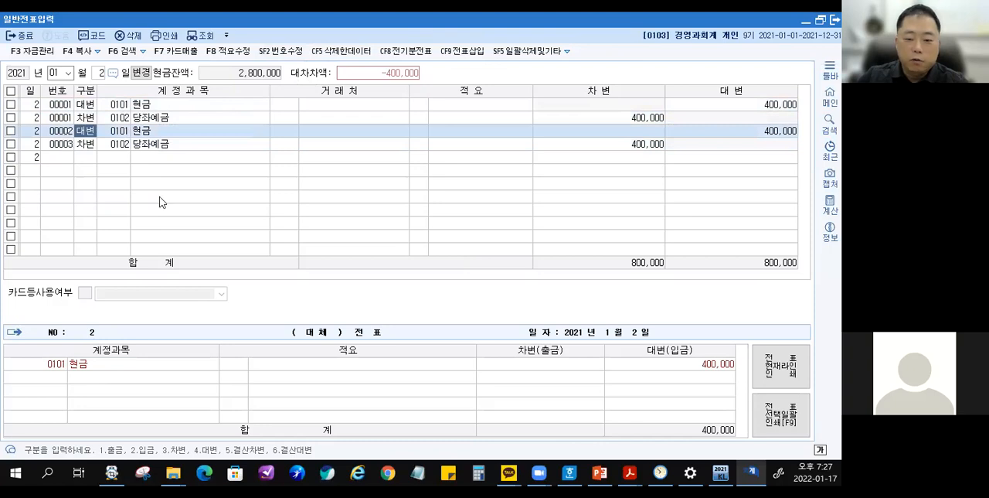
left_click(221, 143)
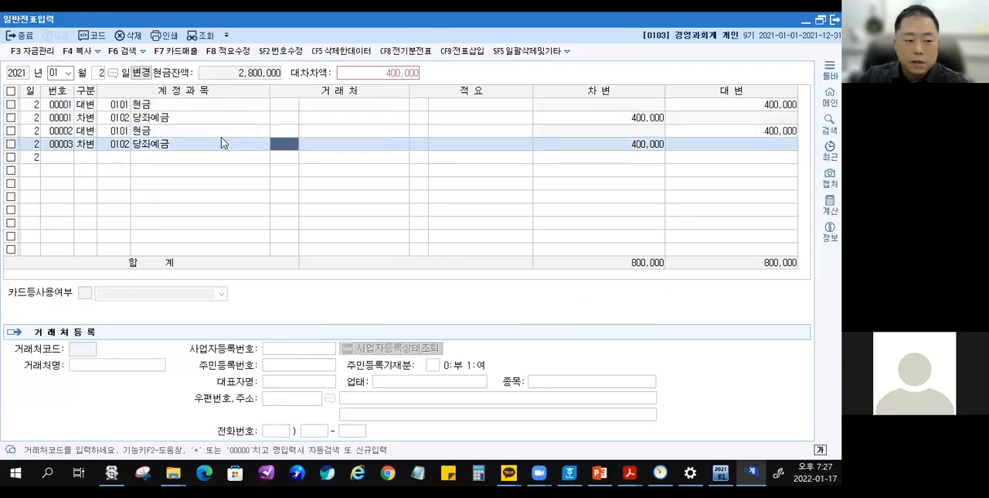
left_click(220, 134)
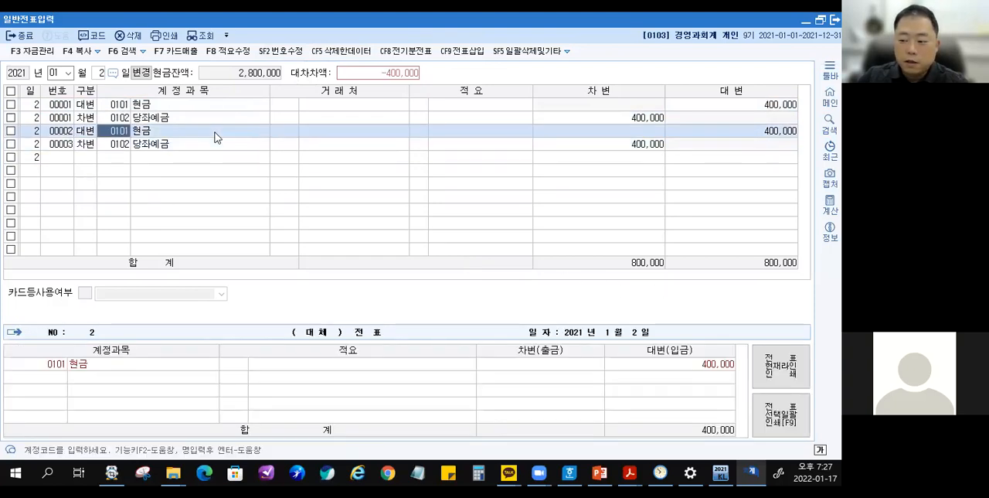
left_click(60, 141)
left_click(62, 131)
left_click(60, 143)
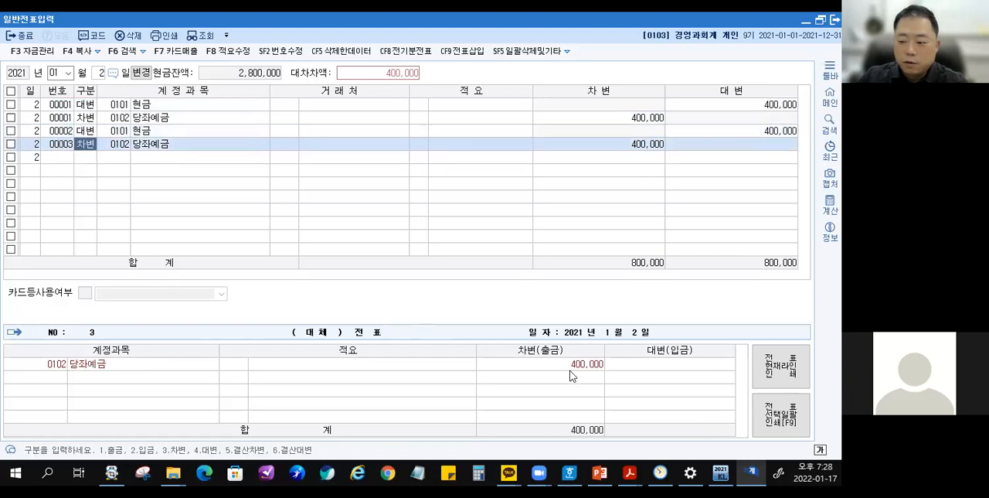
left_click(58, 131)
left_click(58, 144)
left_click(58, 131)
left_click(55, 143)
left_click(57, 132)
left_click(55, 143)
left_click(58, 133)
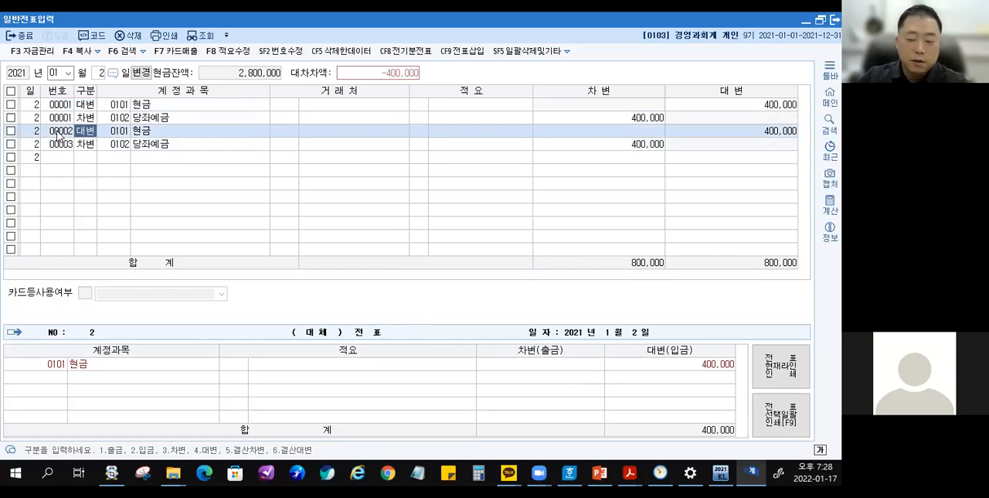
Try to leave the voucher entry screen and accept viewing the unbalanced entries in the 대차차액전표 LIST.
key("Escape")
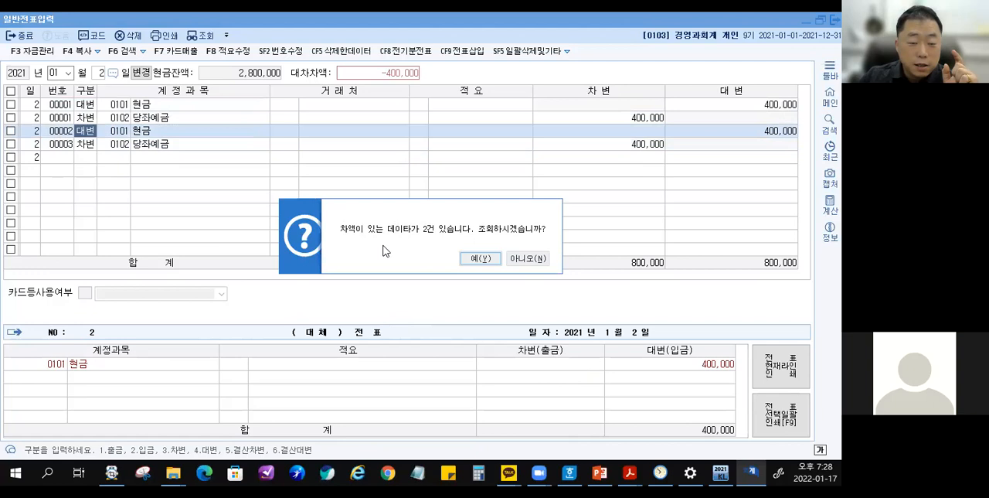
left_click(476, 259)
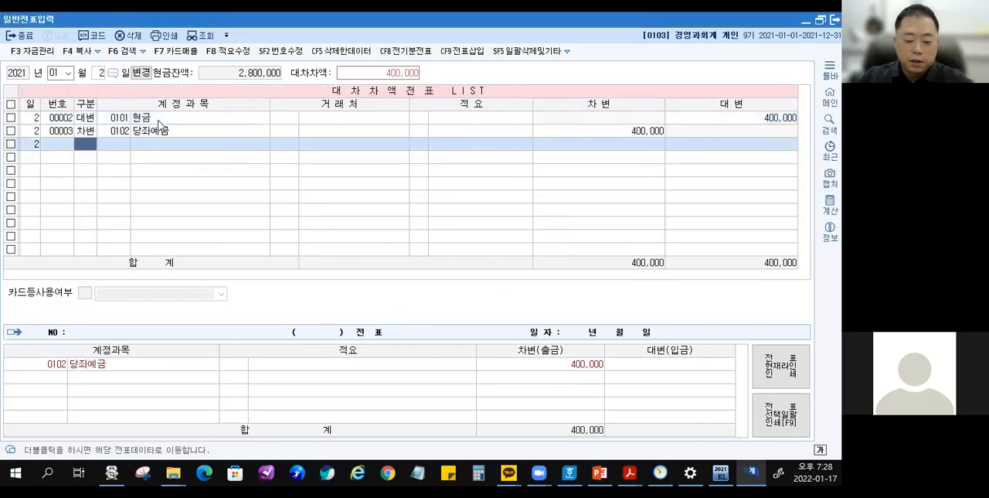
mouse_move(38, 104)
left_mouse_down()
mouse_move(103, 178)
mouse_move(267, 67)
left_mouse_up()
left_click_drag(256, 38, 298, 71)
key("Escape")
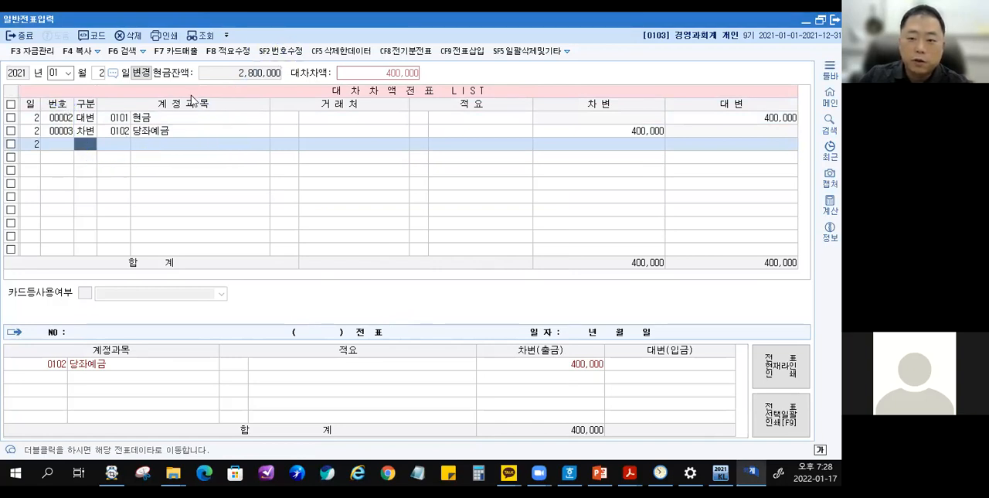
Set the voucher number of the 당좌예금 line in the 대차차액전표 LIST to 2 with 번호수정, and return to the full voucher list.
left_click(280, 51)
left_click(62, 130)
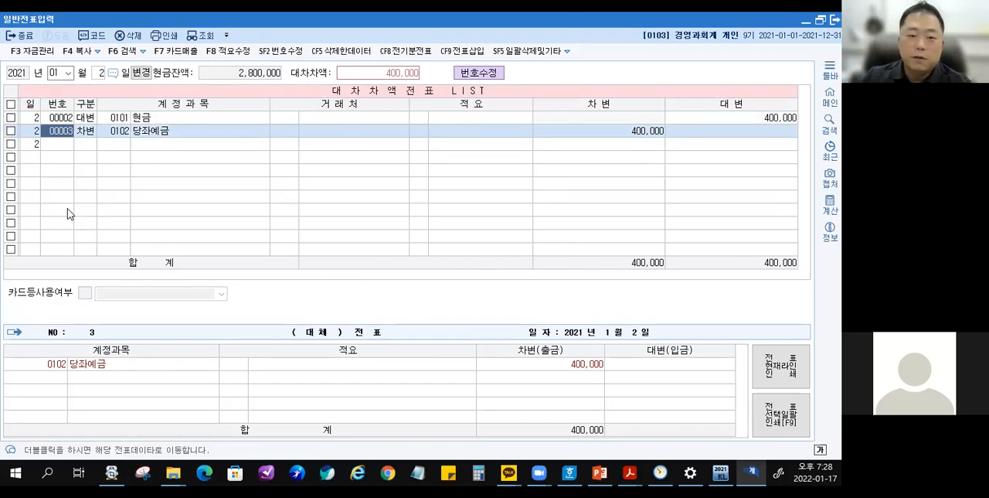
type("2")
key("Return")
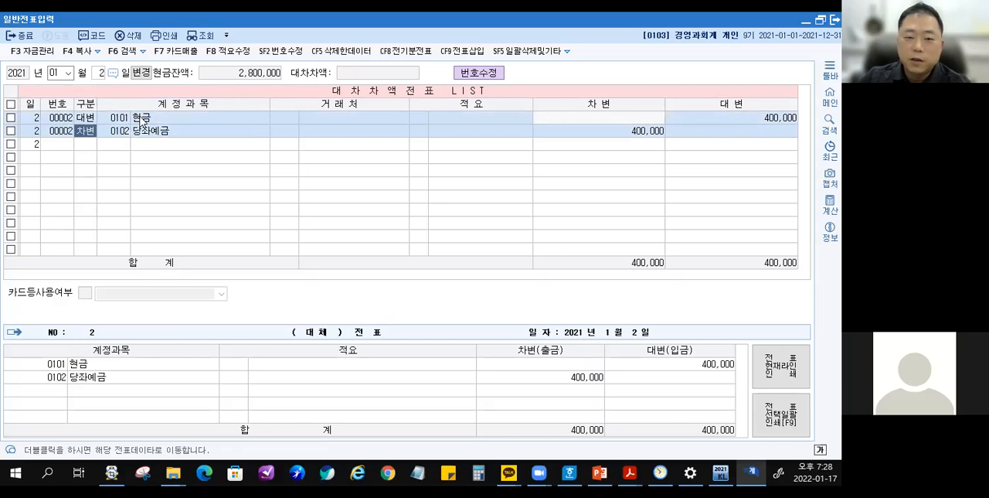
double_click(140, 117)
Move between the lines of vouchers 00001 and 00002 to check how the lines of each voucher are grouped.
left_click(140, 129)
left_click(136, 144)
left_click(147, 119)
left_click(143, 131)
left_click(150, 105)
left_click(146, 144)
left_click(150, 117)
left_click(146, 130)
left_click(154, 108)
left_click(153, 132)
left_click(158, 107)
left_click(160, 129)
left_click(160, 101)
left_click(149, 134)
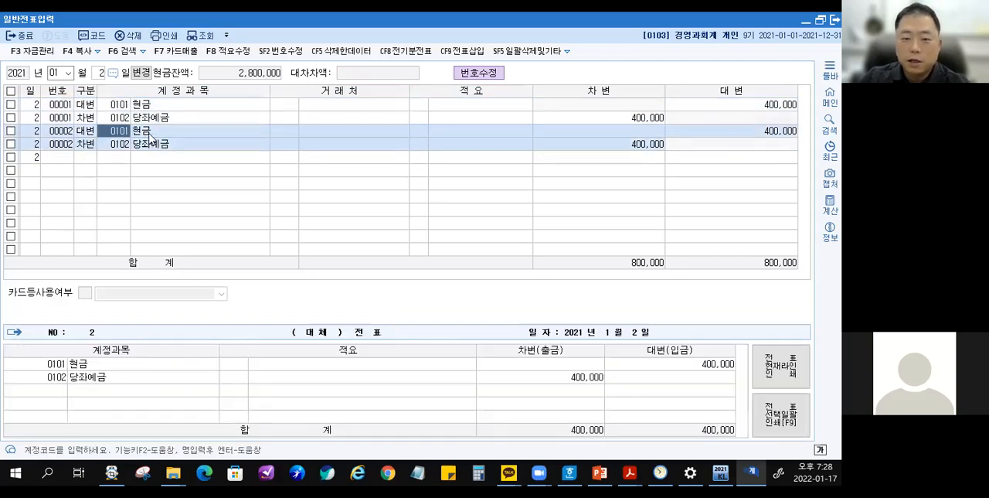
left_click(152, 107)
left_click(150, 145)
left_click(155, 118)
left_click(146, 146)
left_click(163, 106)
left_click(155, 142)
left_click(152, 137)
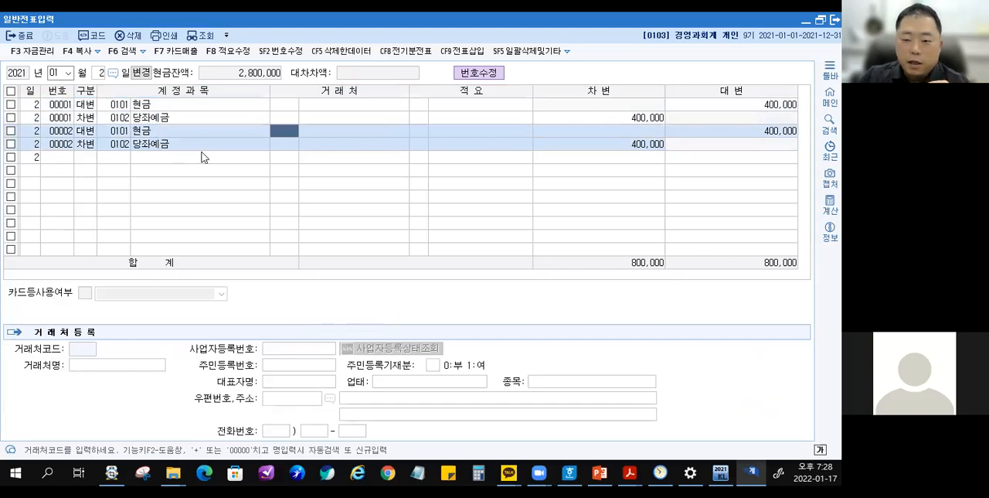
key("Down")
key("Down")
key("Up")
key("Up")
key("Down")
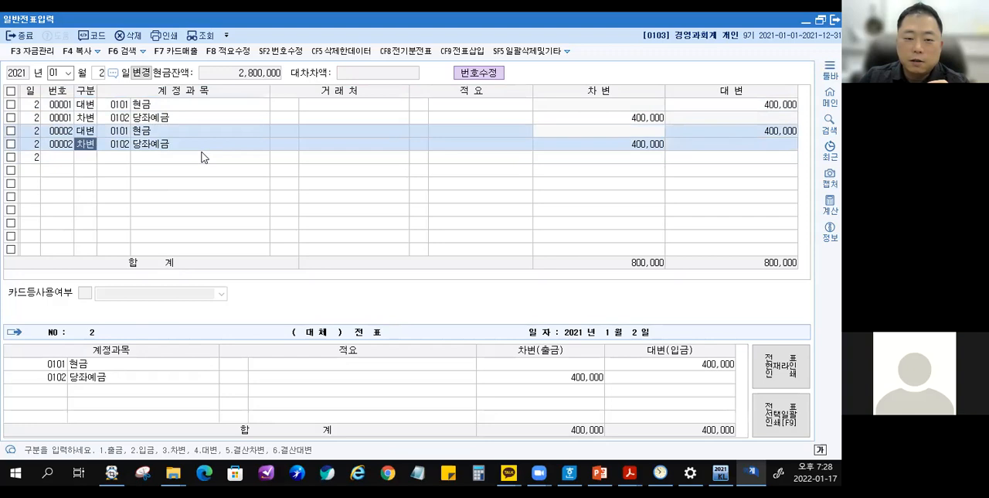
Delete the 현금 and 당좌예금 lines of voucher 00002 one after the other, confirming each deletion.
key("Up")
key("F5")
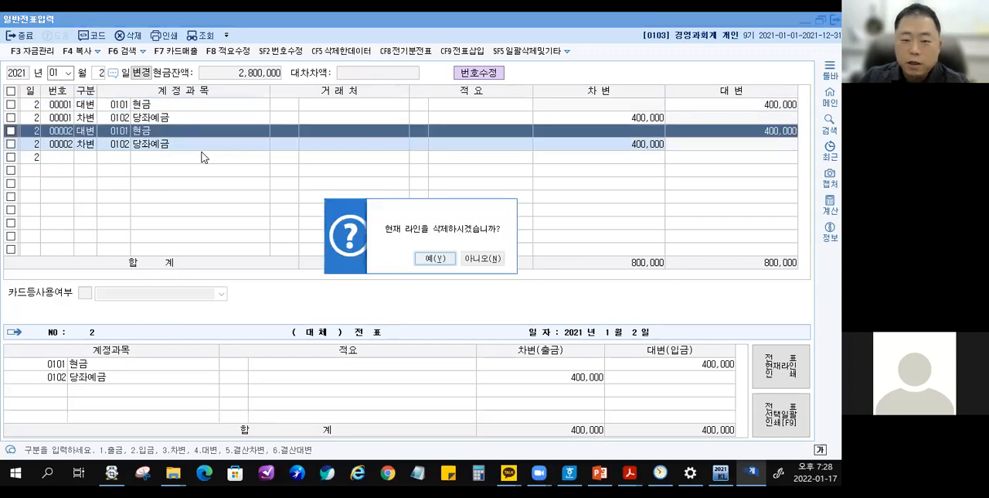
key("Return")
key("F5")
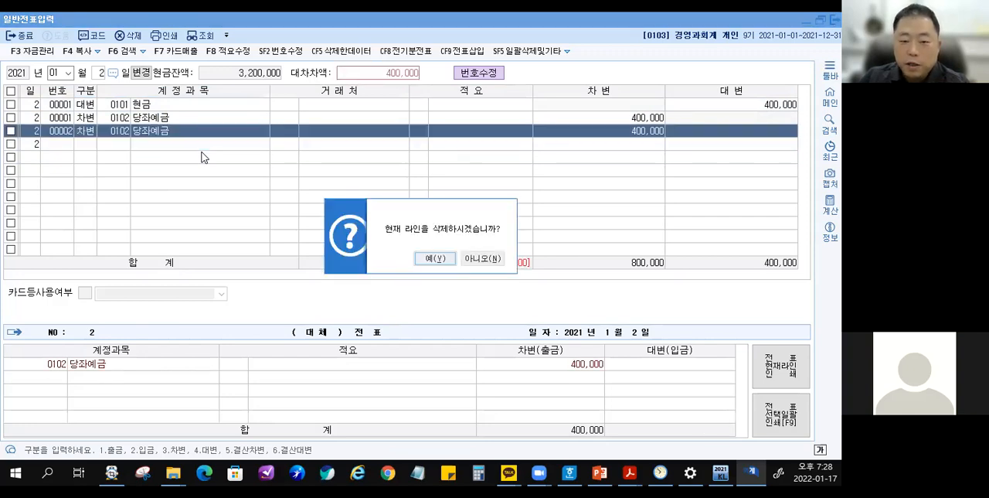
key("Return")
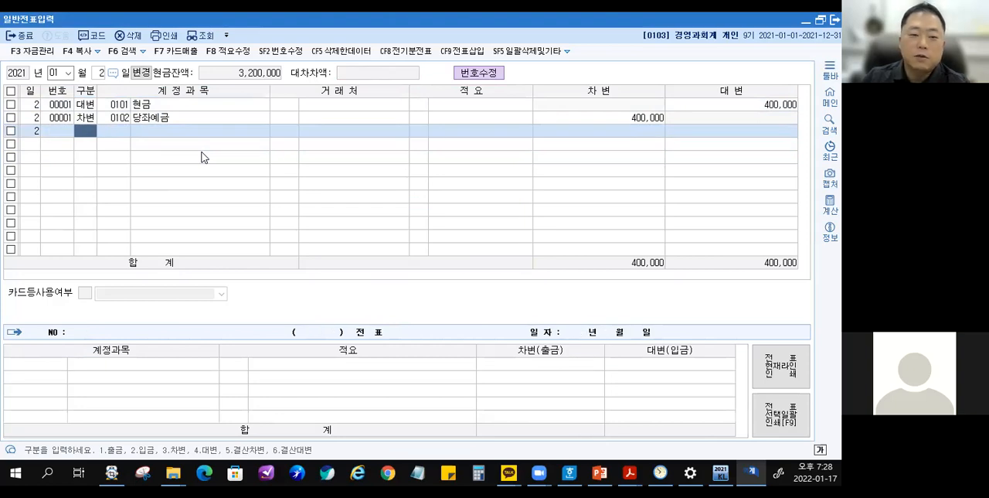
Select all remaining voucher lines for January 2 and delete them together.
left_click(11, 92)
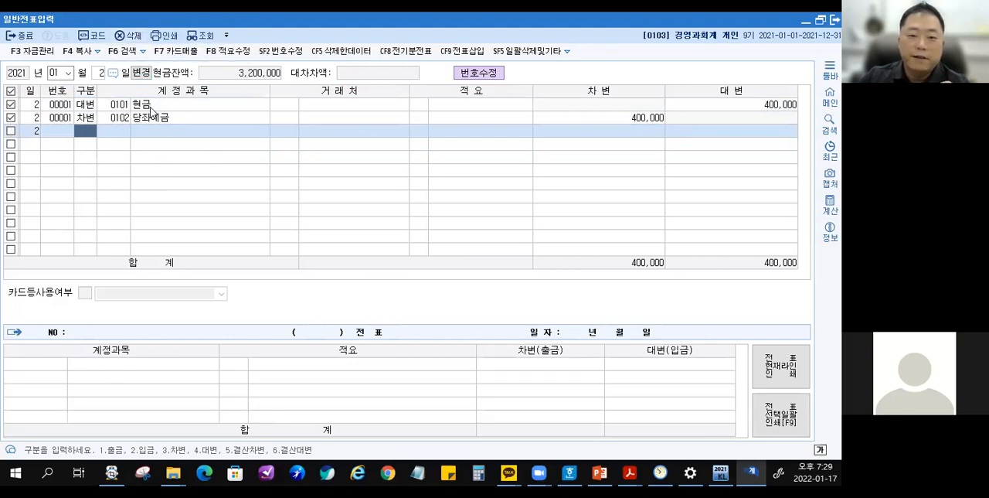
left_click(133, 36)
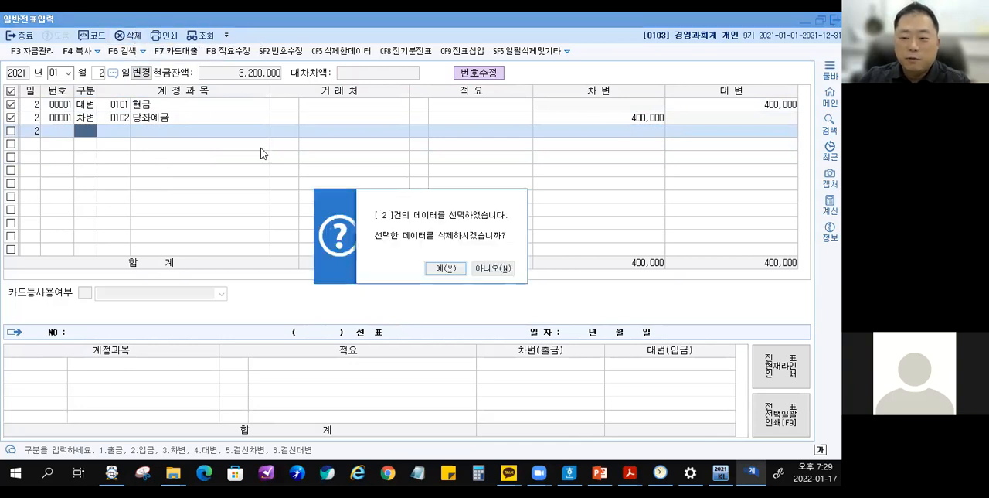
left_click(449, 268)
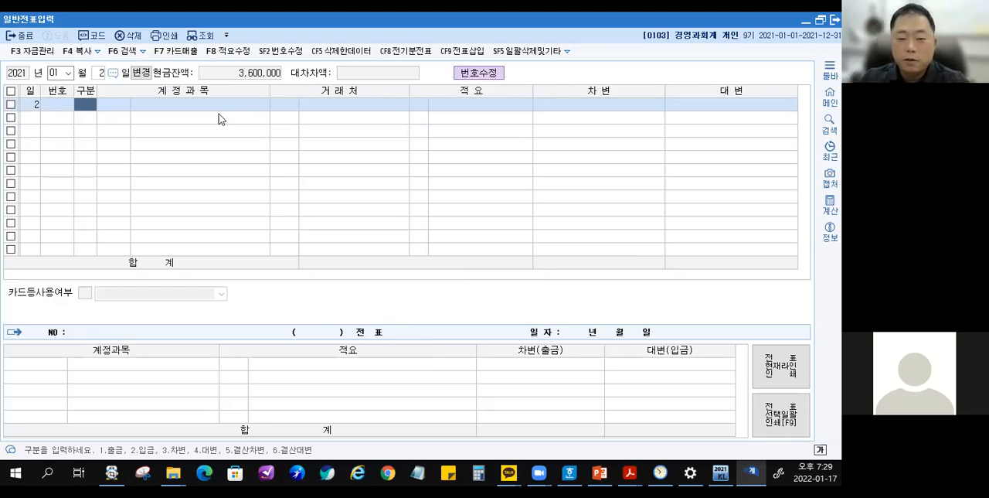
Enter a 대변 line on the empty January 2 row with account 101 현금 and amount 400,000.
type("3")
key("Left")
type("4")
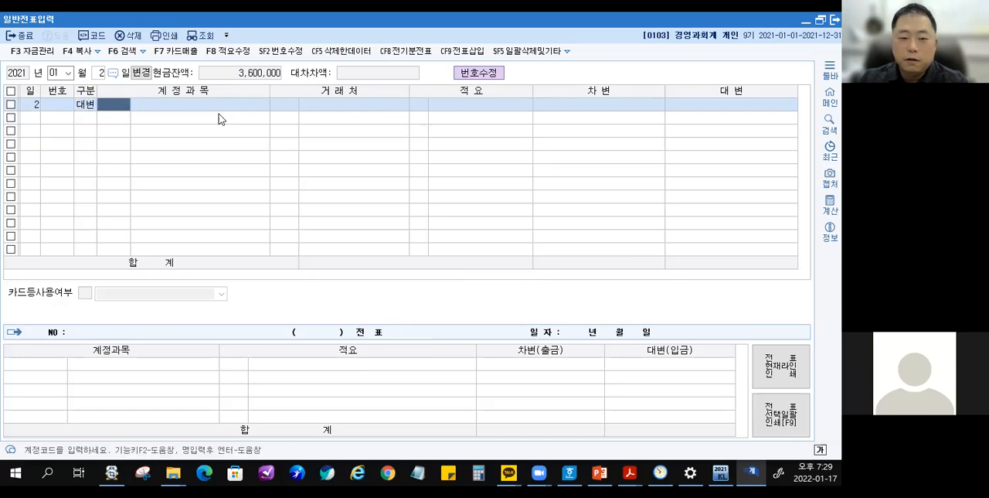
type("101")
key("Return")
key("Return")
key("Return")
key("Return")
type("4000000")
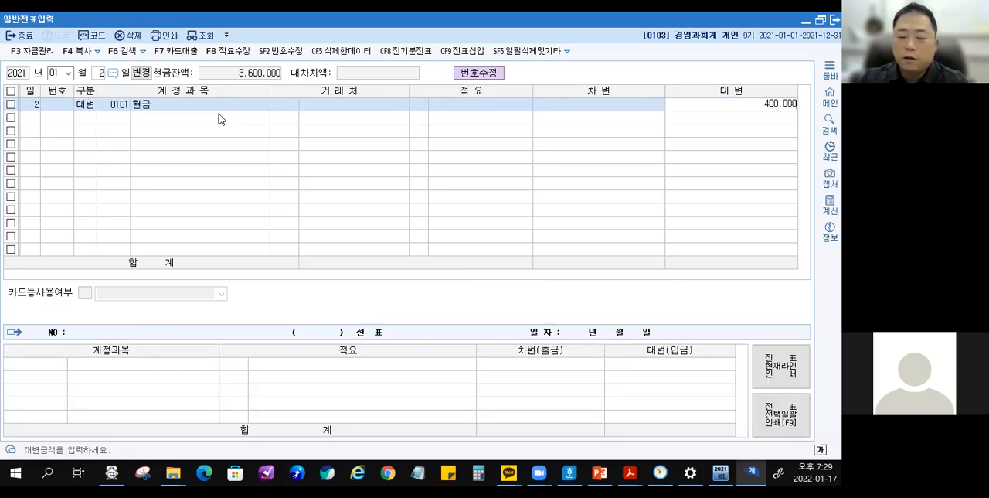
Add a 차변 line with account 102 당좌예금 below it, accepting the balancing 400,000.
key("Return")
type("3")
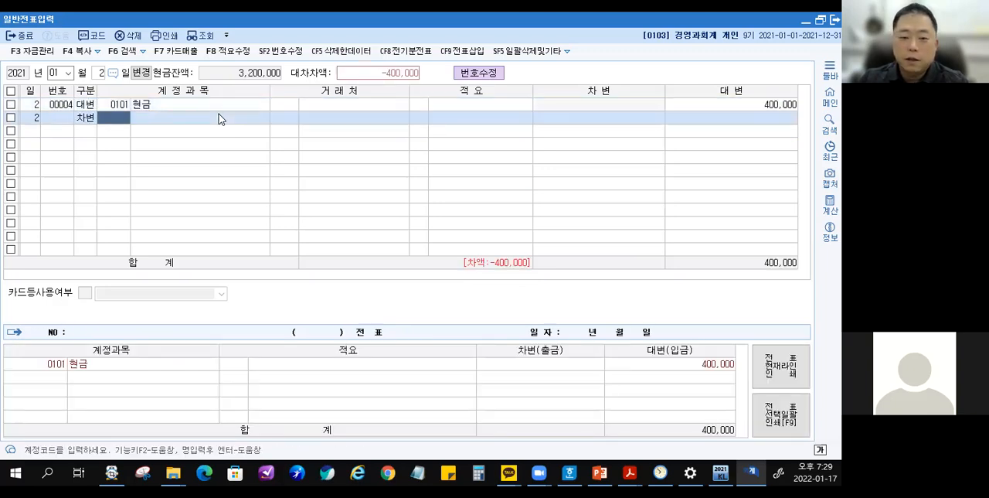
type("102")
key("Return")
key("Return")
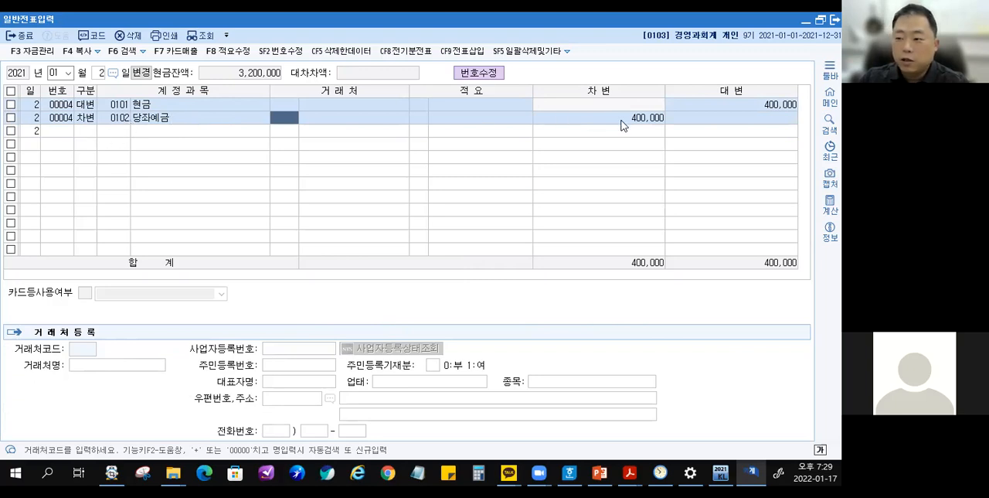
Examine the 당좌예금 line's 차변 amount and the lines of the 대체 voucher detail below the list.
left_click_drag(619, 105, 673, 140)
mouse_move(640, 86)
left_mouse_down()
mouse_move(653, 100)
mouse_move(669, 81)
left_mouse_up()
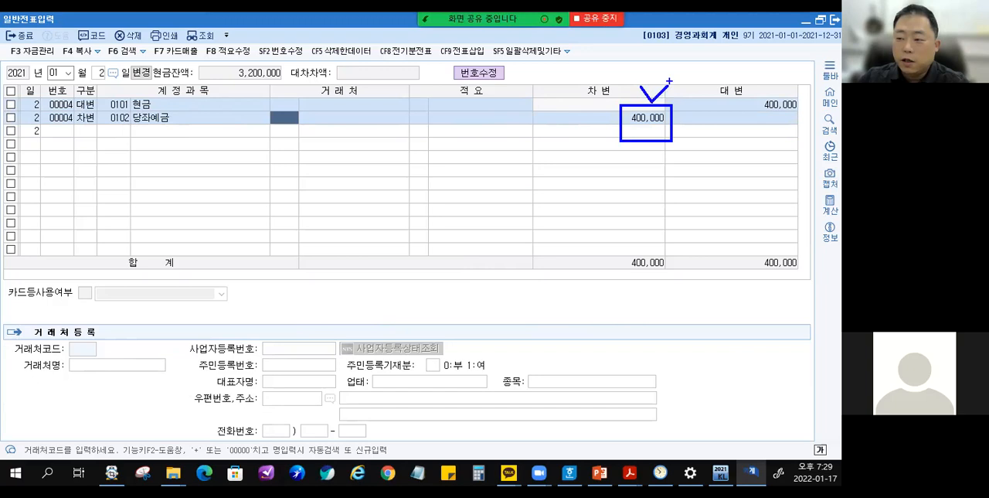
left_click(622, 121)
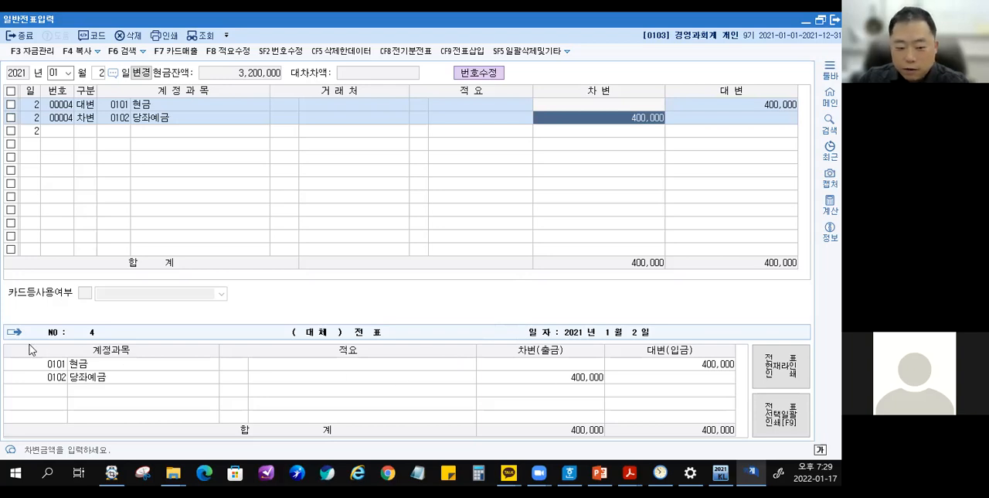
left_click(54, 363)
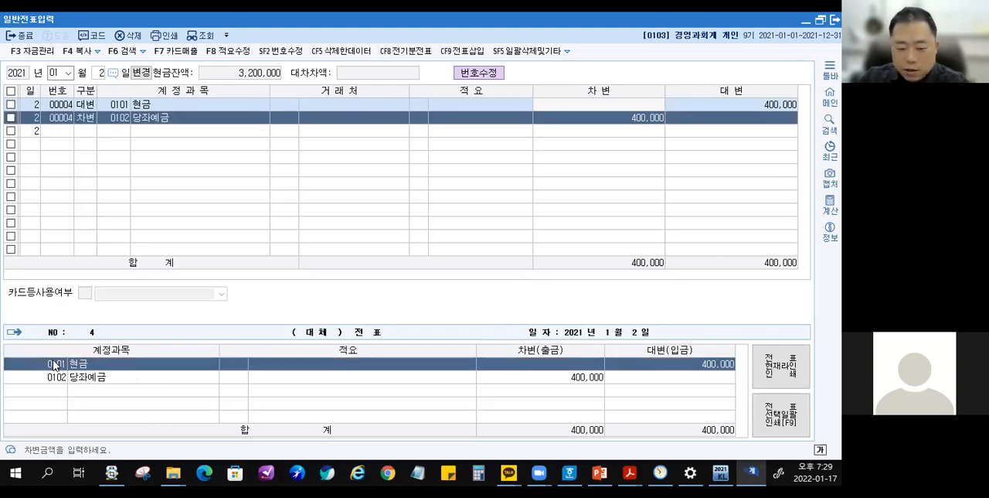
left_click_drag(436, 405, 742, 386)
key("Escape")
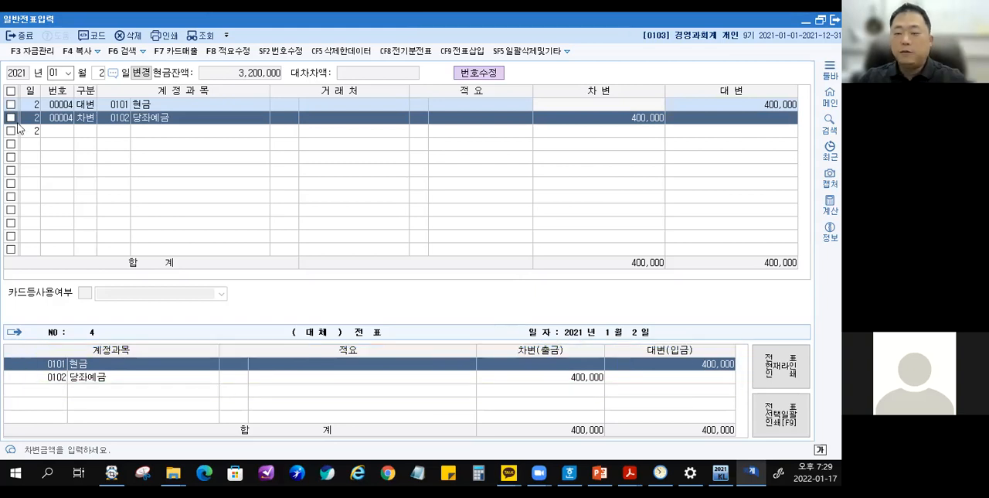
Enter a 출금 line on the next empty row, looking up 당좌 to choose 0102 당좌예금, with amount 400,000.
left_click(88, 131)
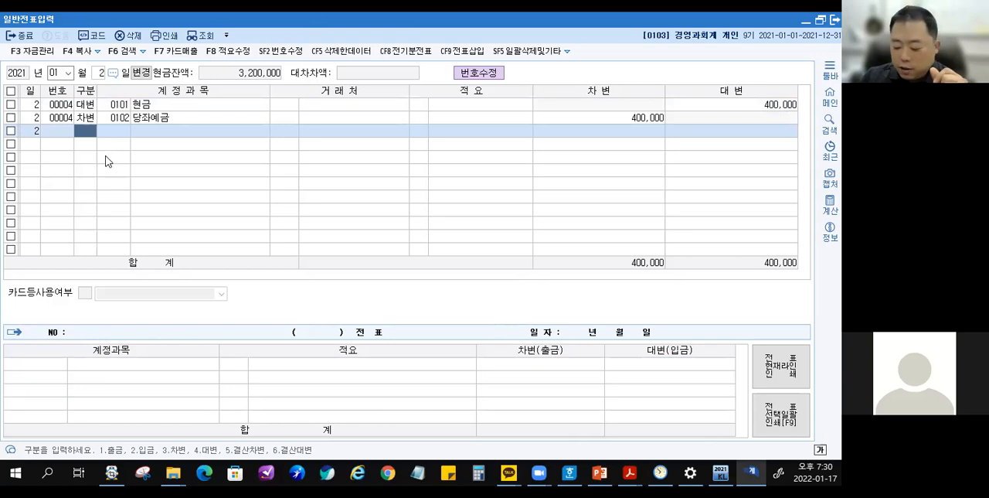
key("1")
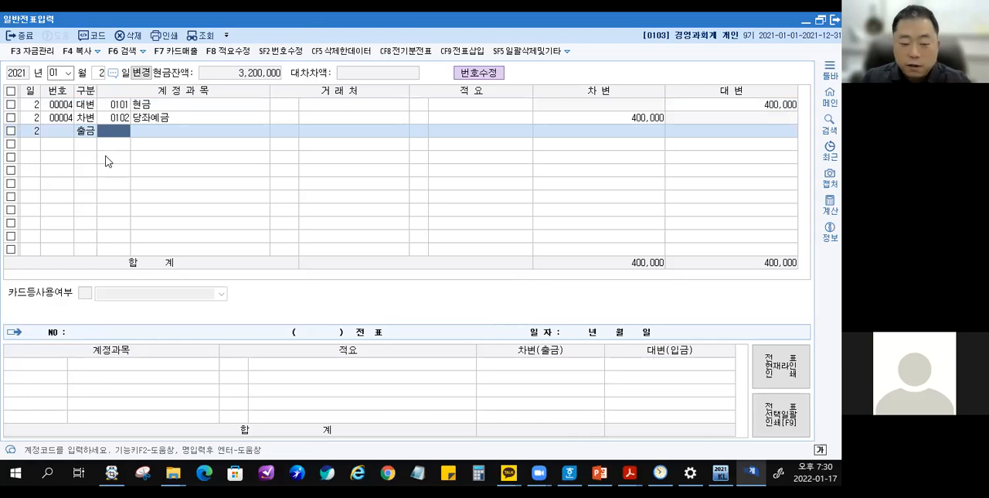
type("당좌")
key("Return")
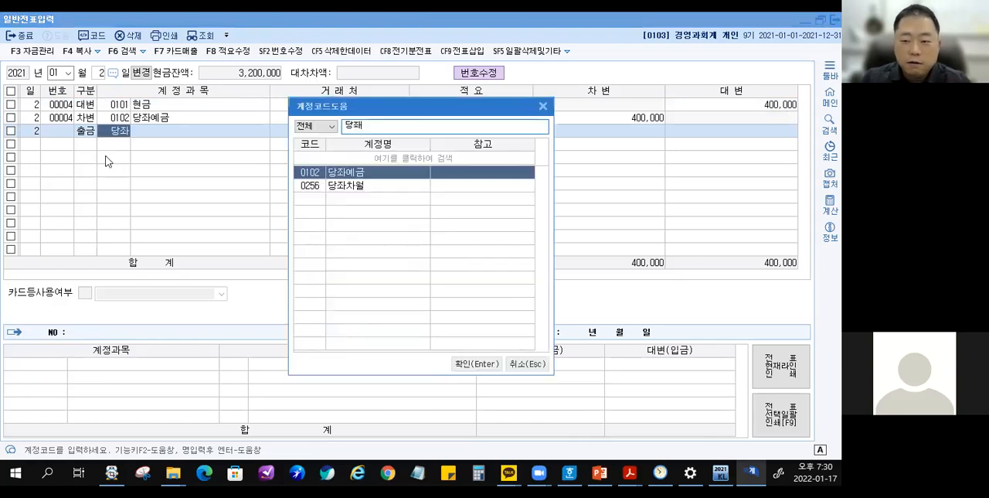
key("Return")
key("Return")
key("Return")
key("Return")
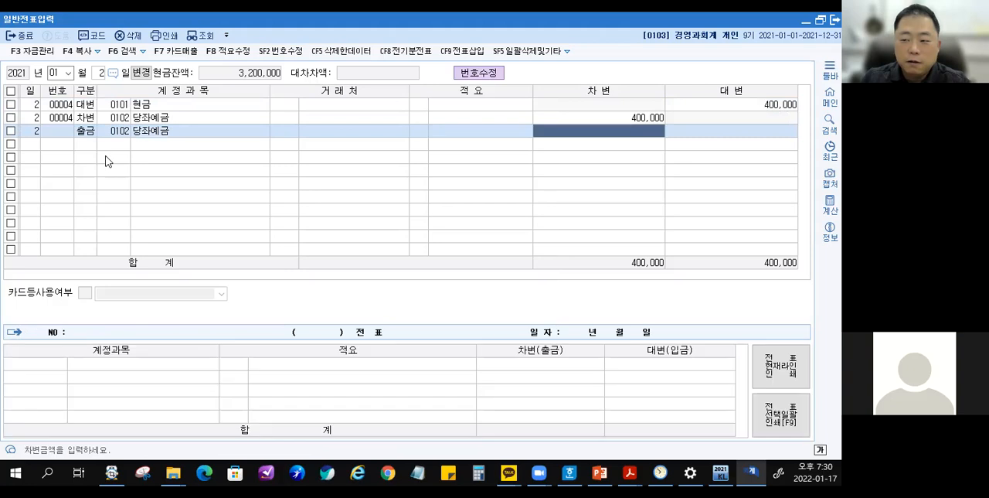
type("4000000")
key("Return")
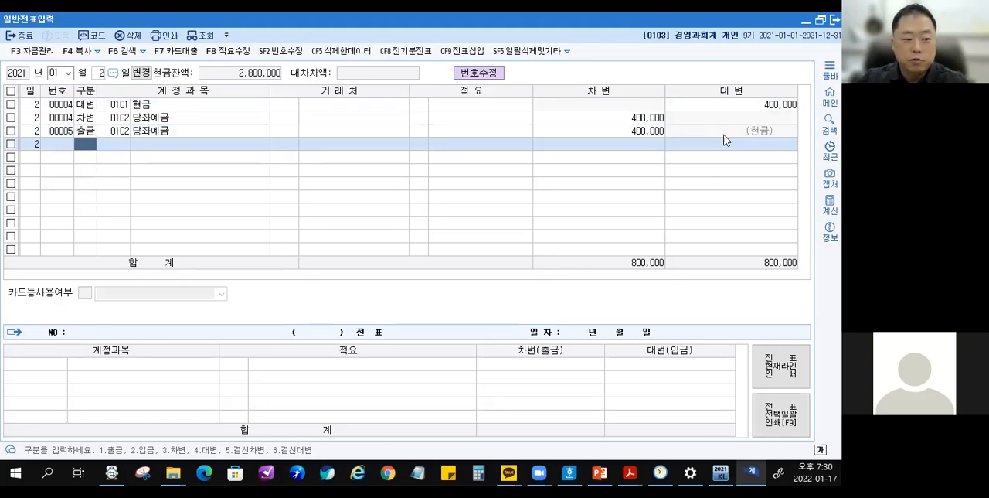
Compare the voucher detail of the 출금 line with that of the 대변/차변 pair for January 2.
left_click(649, 136)
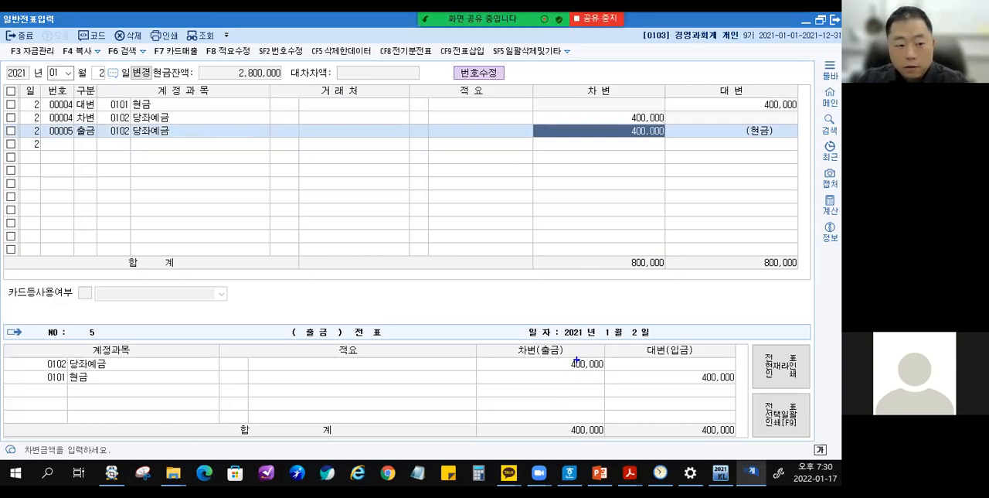
mouse_move(30, 342)
left_mouse_down()
mouse_move(148, 382)
mouse_move(744, 397)
left_mouse_up()
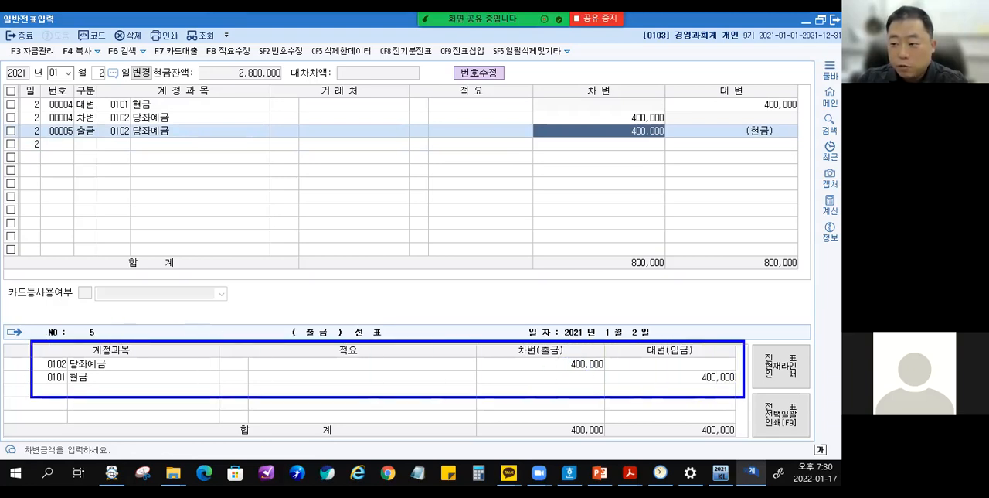
mouse_move(31, 88)
left_mouse_down()
mouse_move(68, 101)
mouse_move(804, 125)
left_mouse_up()
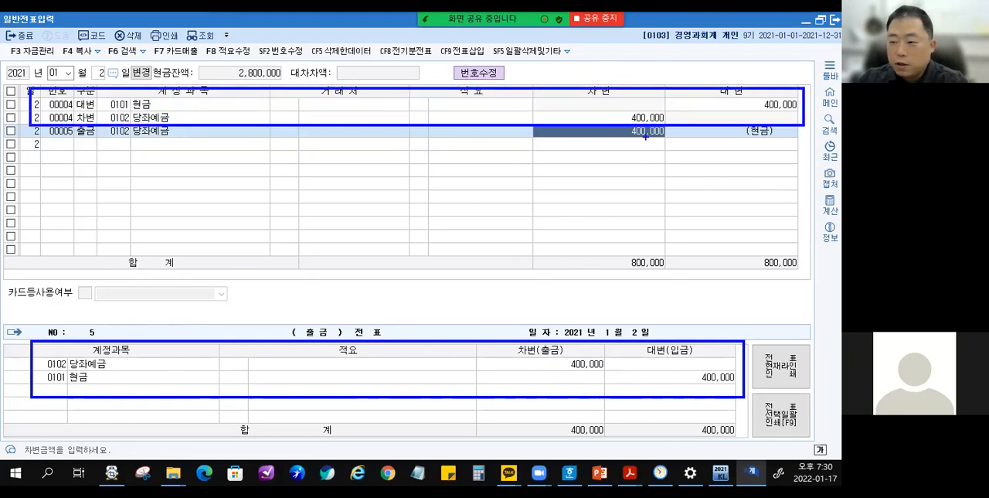
left_click(193, 107)
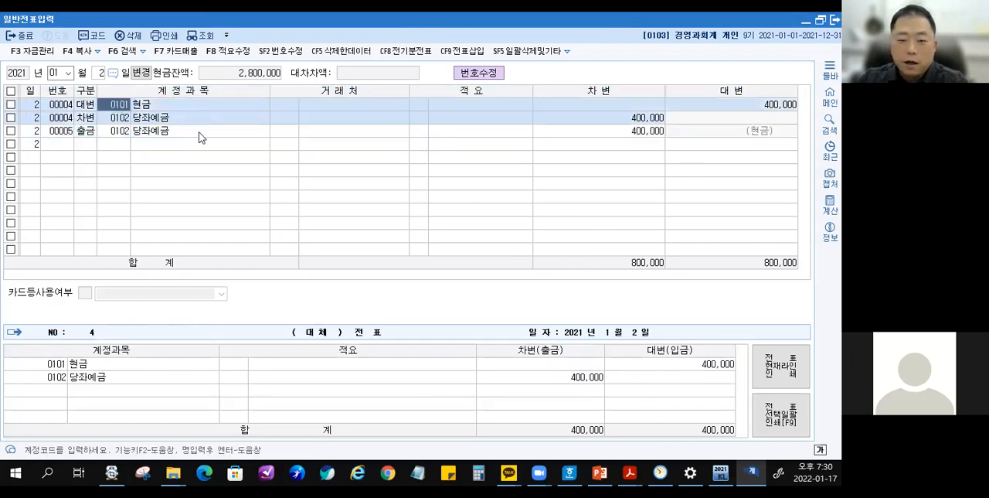
left_click(198, 133)
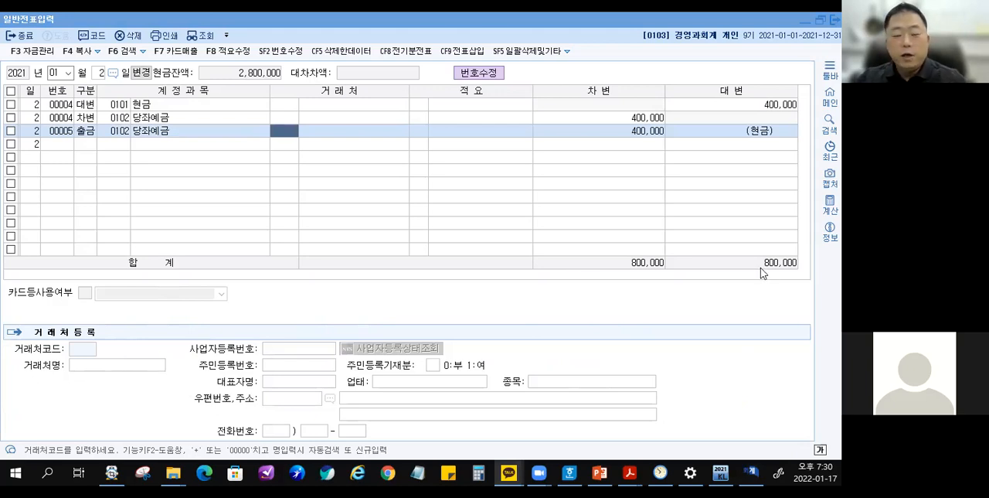
Compare the 차변 amounts of the two 당좌예금 lines, checking the 대체 and 출금 voucher details in turn.
left_click(622, 116)
left_click(624, 132)
left_click(622, 117)
left_click(623, 130)
left_click(619, 120)
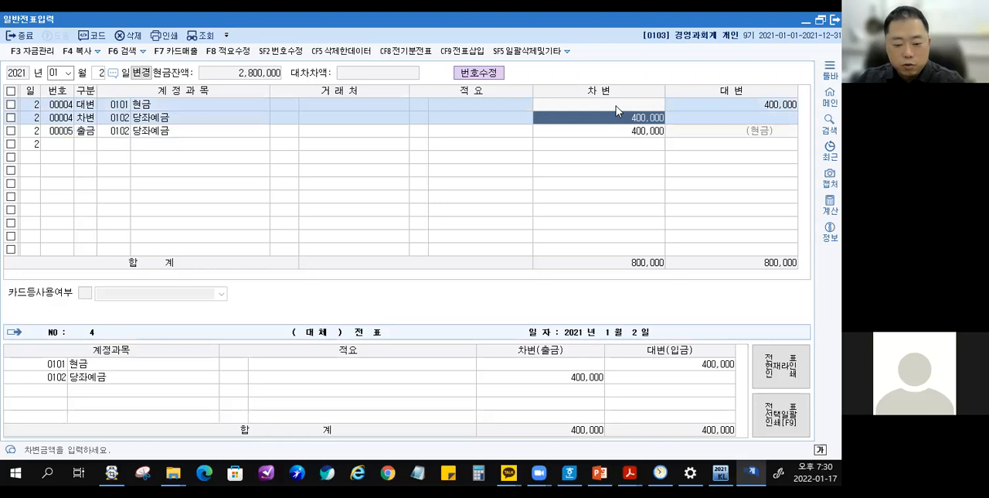
left_click(617, 108)
left_click(618, 131)
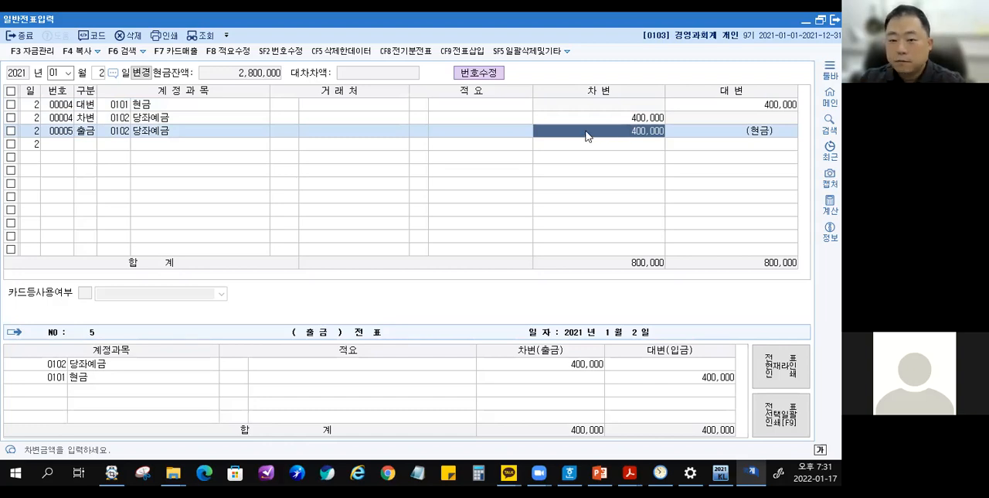
left_click(596, 119)
left_click(596, 129)
left_click(600, 119)
left_click(599, 129)
left_click(601, 119)
left_click(601, 130)
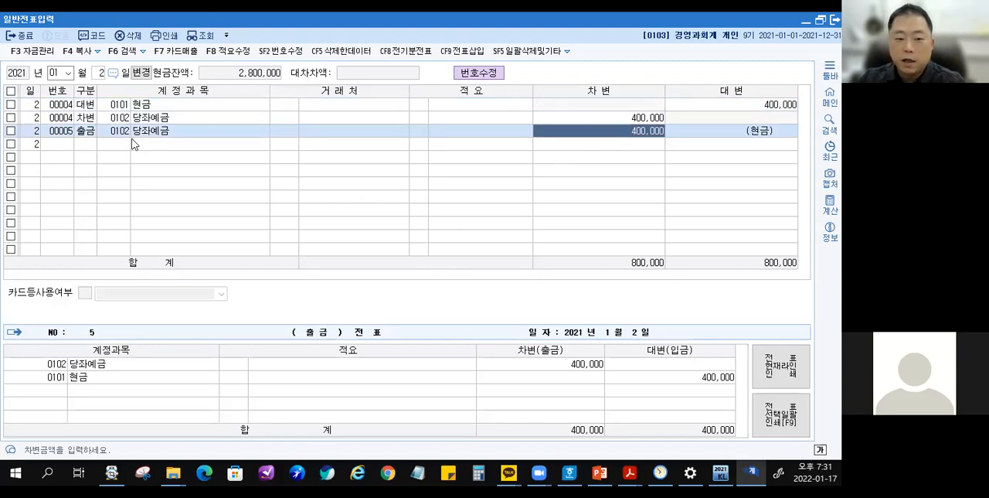
Delete the 출금 line for 당좌예금, keeping the 대변 현금 and 차변 당좌예금 lines.
key("F5")
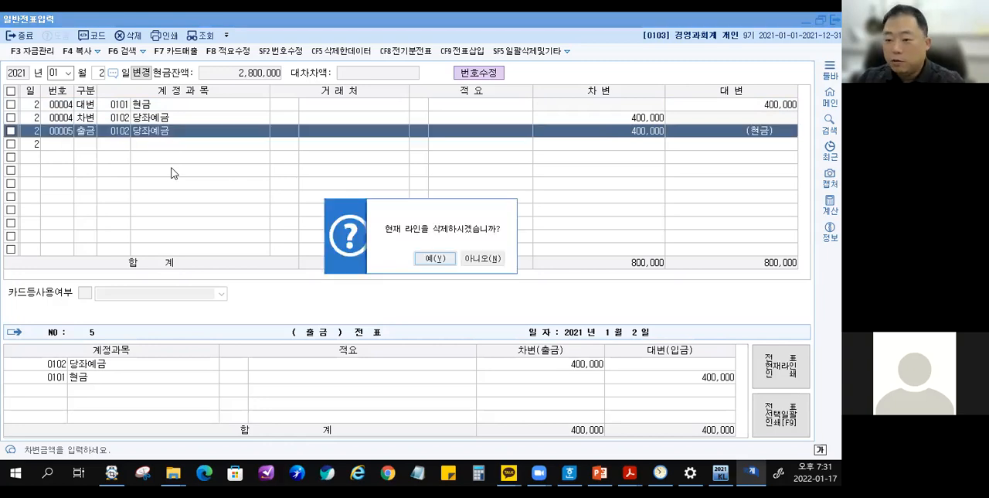
key("Return")
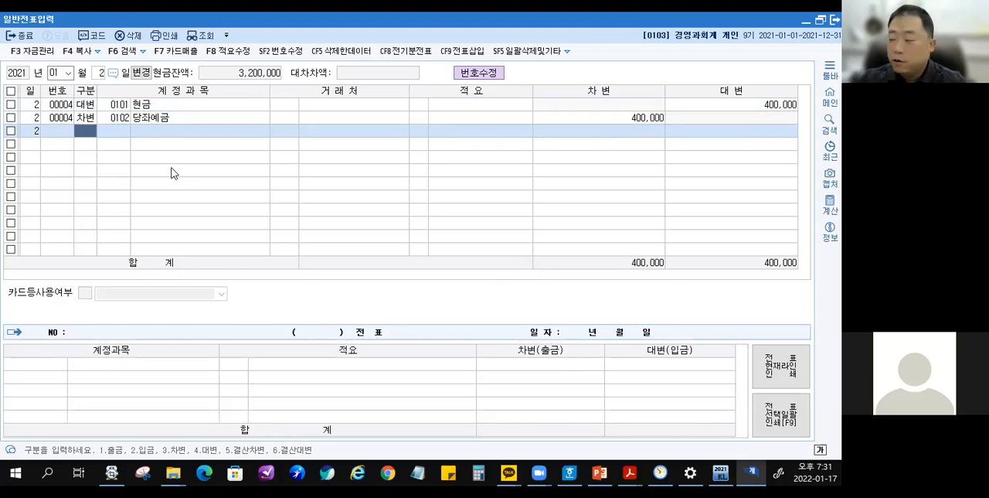
left_click(268, 118)
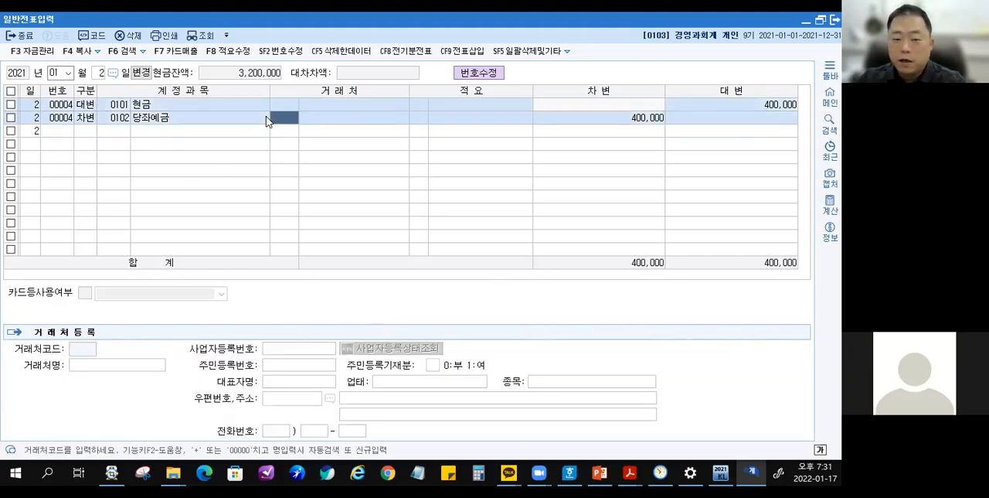
Switch to the textbook PDF and examine the 구분 code and 분개 in the January 2 answer table.
double_click(305, 21)
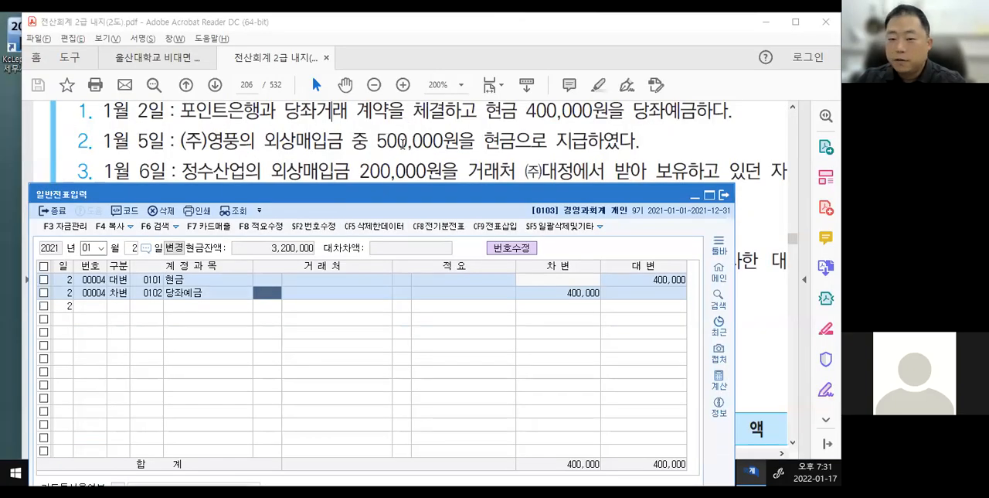
left_click(402, 144)
scroll(387, 170, "down", 5)
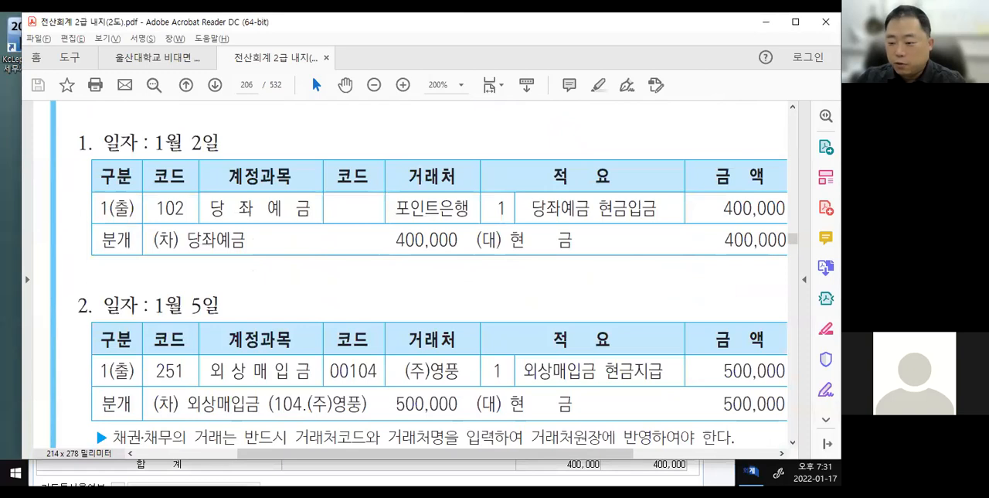
left_click_drag(526, 455, 539, 456)
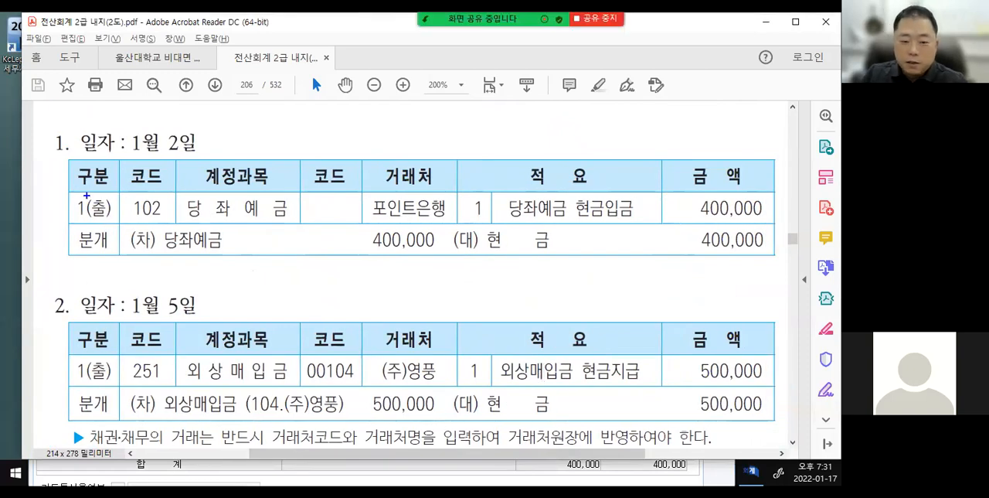
mouse_move(67, 190)
left_mouse_down()
mouse_move(113, 211)
mouse_move(116, 224)
left_mouse_up()
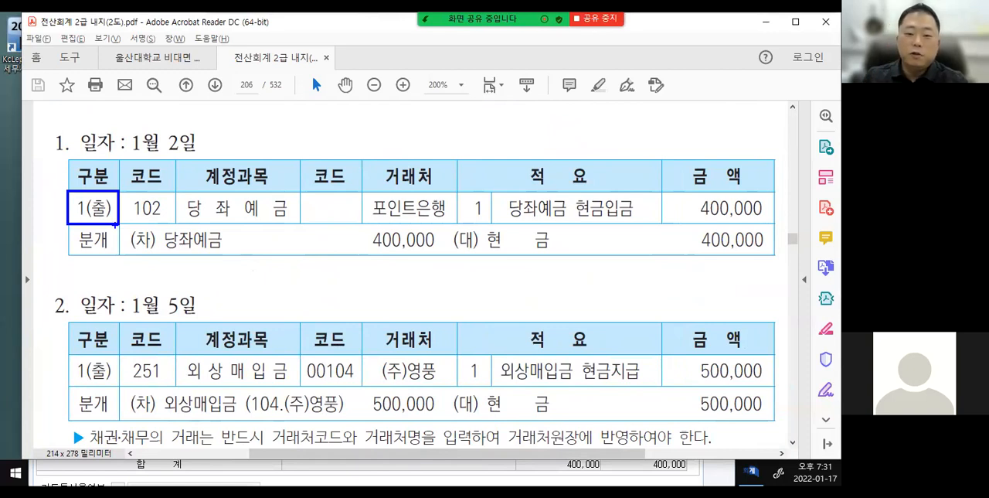
key("Escape")
key("ctrl+2")
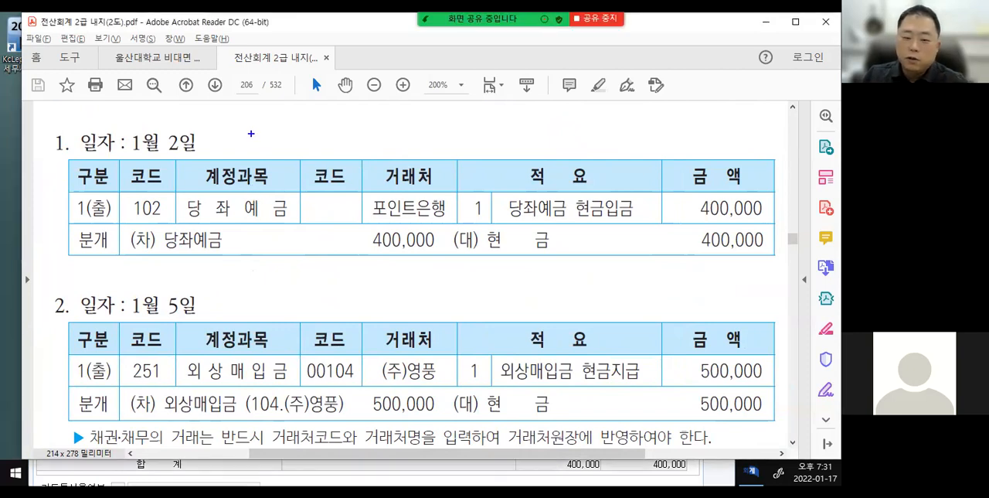
left_click_drag(68, 188, 80, 187)
mouse_move(215, 132)
left_mouse_down()
mouse_move(230, 145)
mouse_move(262, 137)
mouse_move(272, 147)
left_mouse_up()
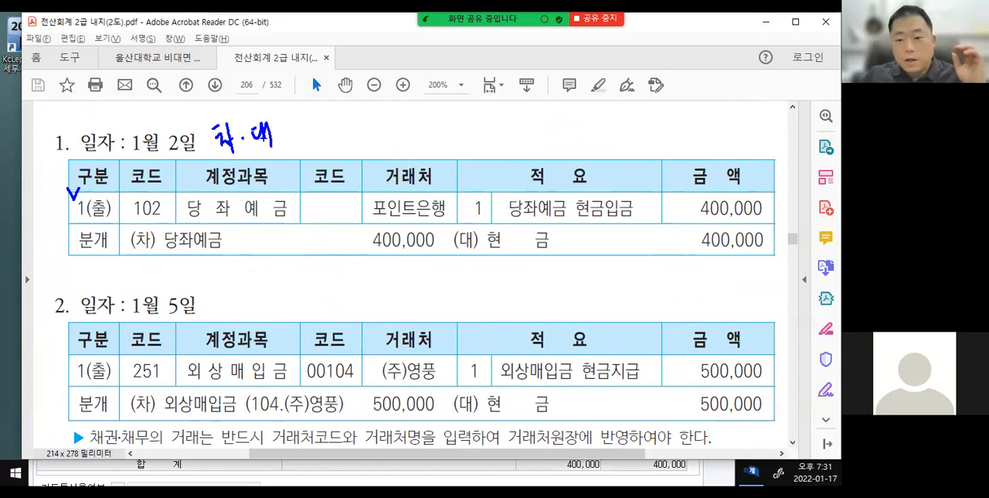
left_click_drag(252, 103, 235, 169)
left_click_drag(180, 229, 453, 221)
key("Escape")
Examine the 거래처 code and name in the January 2 answer table.
mouse_move(315, 191)
left_mouse_down()
mouse_move(301, 195)
mouse_move(349, 224)
mouse_move(329, 190)
left_mouse_up()
mouse_move(299, 352)
left_mouse_down()
mouse_move(358, 367)
mouse_move(341, 352)
mouse_move(365, 312)
mouse_move(354, 348)
mouse_move(366, 339)
left_mouse_up()
mouse_move(334, 194)
left_mouse_down()
mouse_move(359, 144)
mouse_move(337, 191)
mouse_move(366, 183)
mouse_move(320, 226)
mouse_move(354, 225)
left_mouse_up()
left_click_drag(403, 195, 386, 223)
left_click_drag(386, 193, 409, 212)
key("Escape")
key("ctrl+2")
left_click_drag(341, 199, 426, 198)
left_click_drag(317, 209, 431, 206)
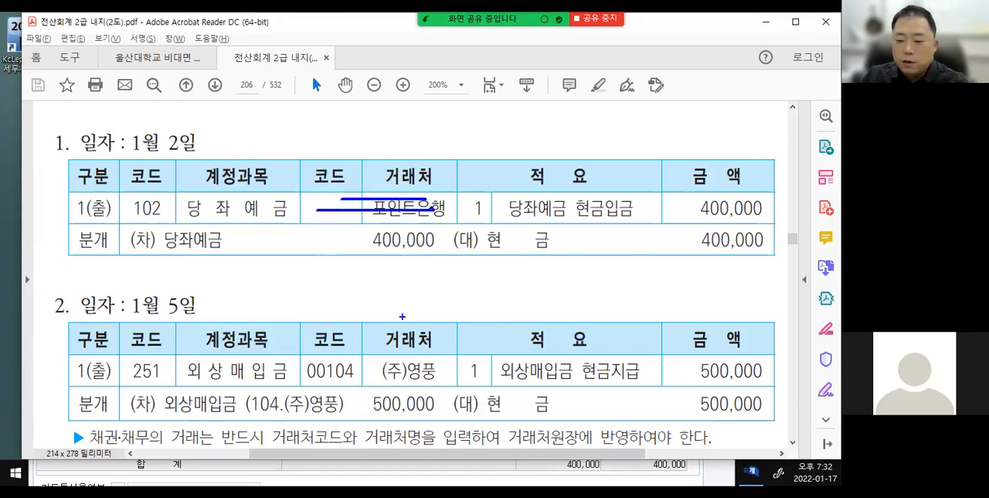
Examine the 거래처 code 00104 for (주)영풍 in the January 5 answer table.
mouse_move(331, 385)
left_mouse_down()
mouse_move(342, 345)
mouse_move(439, 377)
mouse_move(317, 385)
left_mouse_up()
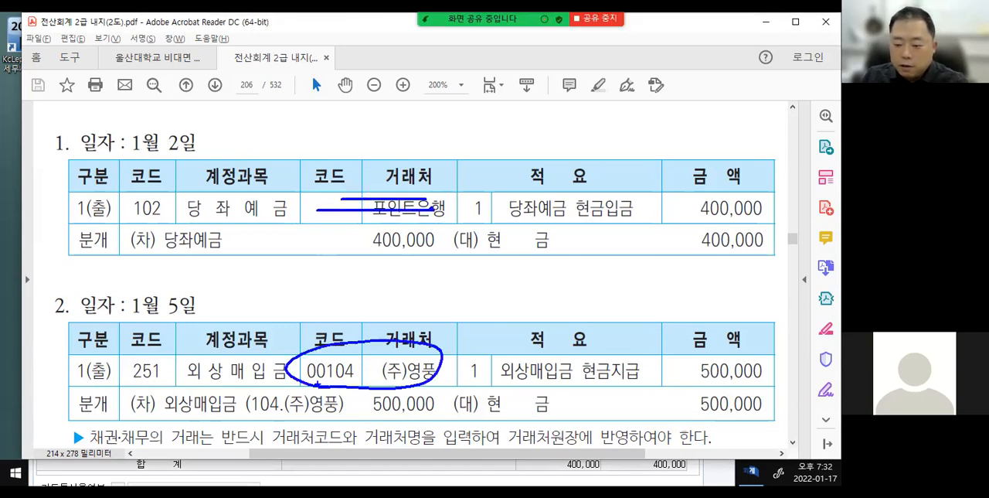
mouse_move(349, 336)
left_mouse_down()
mouse_move(371, 301)
mouse_move(402, 299)
left_mouse_up()
mouse_move(401, 289)
left_mouse_down()
mouse_move(408, 307)
mouse_move(417, 303)
left_mouse_up()
left_click_drag(412, 304, 438, 302)
left_click_drag(393, 320, 458, 312)
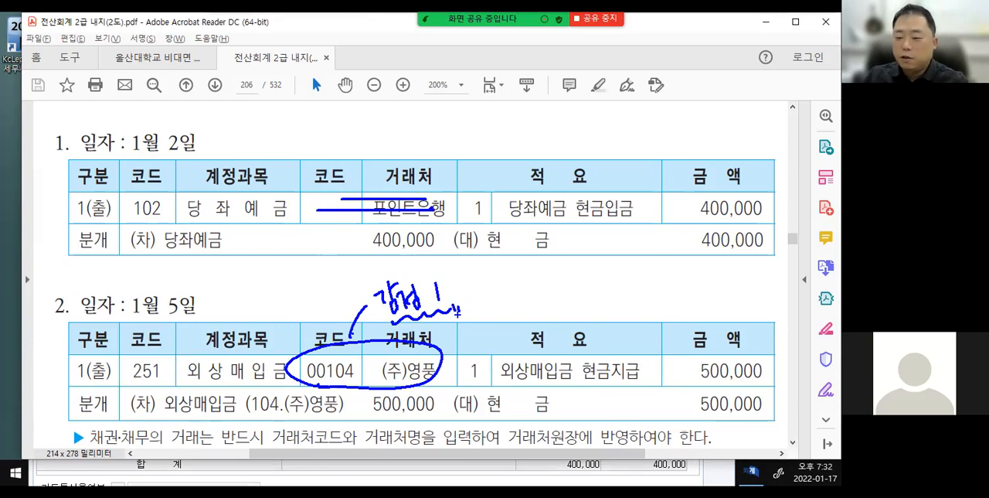
key("Escape")
key("ctrl+2")
Examine the 적요 numbers and the meaning of the 적요 column in the January 2 and January 5 answer tables.
left_click_drag(464, 192, 497, 224)
mouse_move(475, 356)
left_mouse_down()
mouse_move(468, 383)
mouse_move(493, 369)
left_mouse_up()
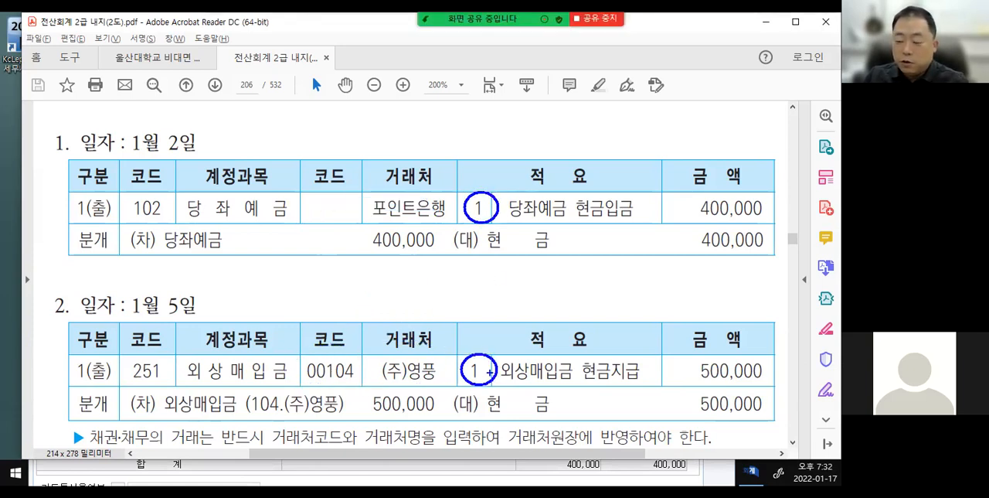
mouse_move(524, 170)
left_mouse_down()
mouse_move(513, 151)
mouse_move(521, 130)
mouse_move(544, 133)
mouse_move(575, 115)
left_mouse_up()
left_click_drag(535, 151, 581, 132)
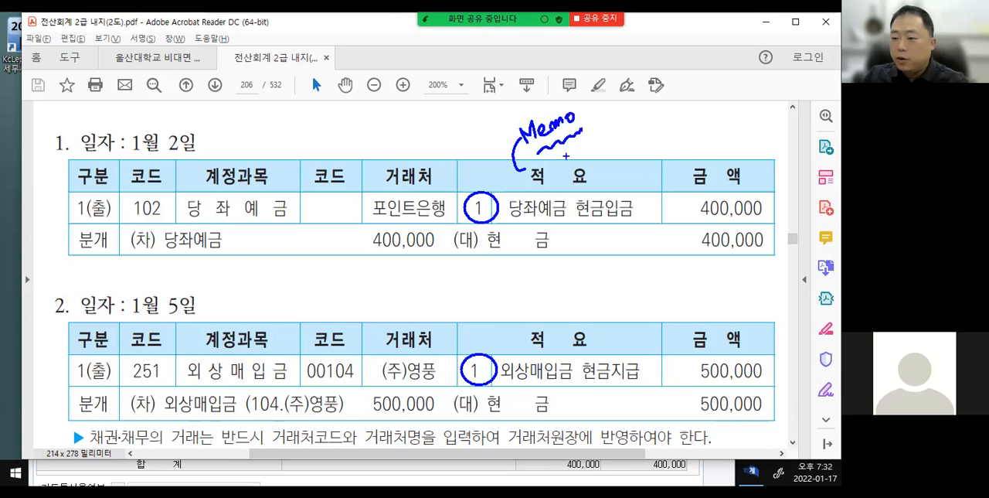
mouse_move(467, 193)
left_mouse_down()
mouse_move(452, 136)
mouse_move(461, 144)
left_mouse_up()
mouse_move(417, 113)
left_mouse_down()
mouse_move(438, 116)
mouse_move(442, 129)
mouse_move(447, 109)
mouse_move(455, 114)
mouse_move(449, 108)
left_mouse_up()
key("ctrl+z")
key("ctrl+z")
left_click_drag(446, 114, 451, 121)
mouse_move(444, 123)
left_mouse_down()
mouse_move(465, 102)
mouse_move(468, 110)
left_mouse_up()
mouse_move(431, 143)
left_mouse_down()
mouse_move(483, 118)
mouse_move(427, 102)
mouse_move(429, 141)
left_mouse_up()
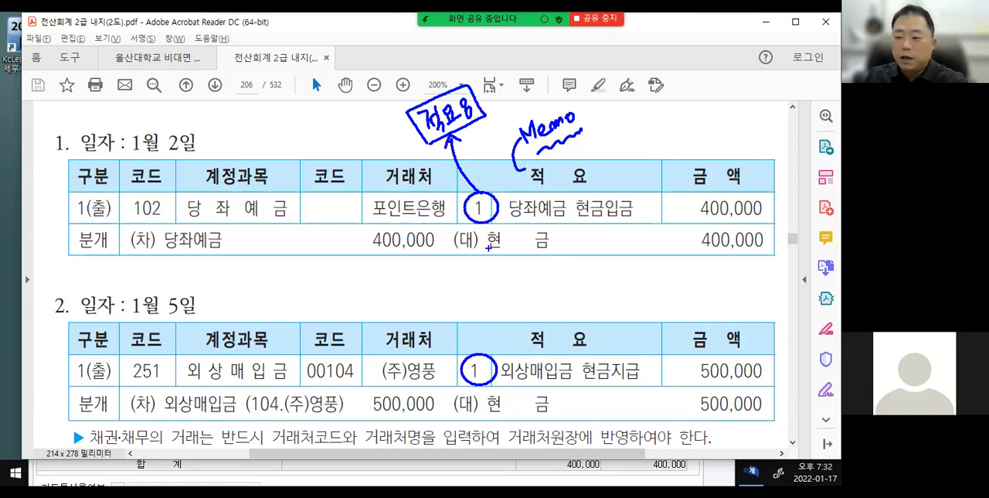
key("e")
Compare the 거래처 and 적요 entries of January 2 with those of January 5 in the answer tables.
mouse_move(312, 205)
left_mouse_down()
mouse_move(571, 189)
mouse_move(621, 205)
left_mouse_up()
left_click_drag(312, 215, 599, 217)
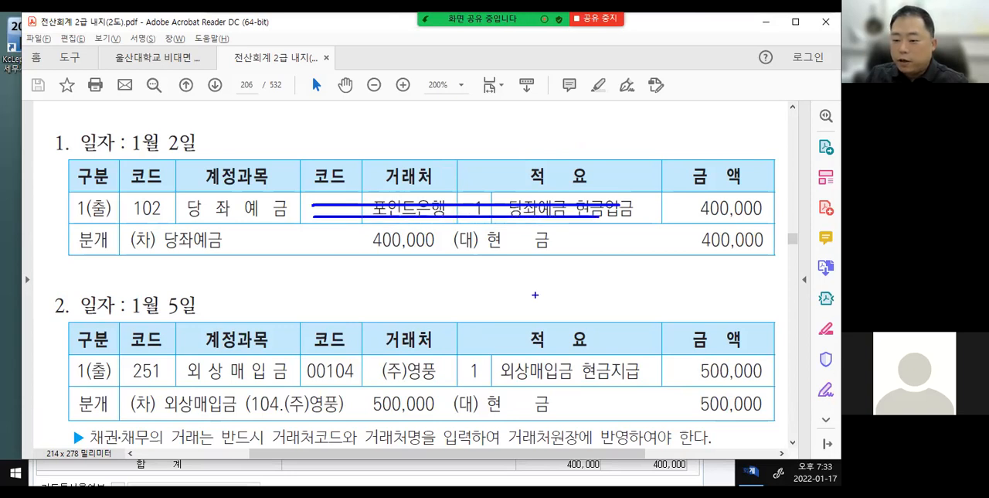
mouse_move(306, 354)
left_mouse_down()
mouse_move(410, 388)
mouse_move(308, 352)
left_mouse_up()
left_click_drag(470, 369, 615, 367)
left_click_drag(471, 376, 642, 378)
key("Escape")
Return to 일반전표입력 and enter a 출금 line for January 2 with account 102 당좌예금 and amount 400,000, leaving 거래처 and 적요 blank.
left_click(504, 476)
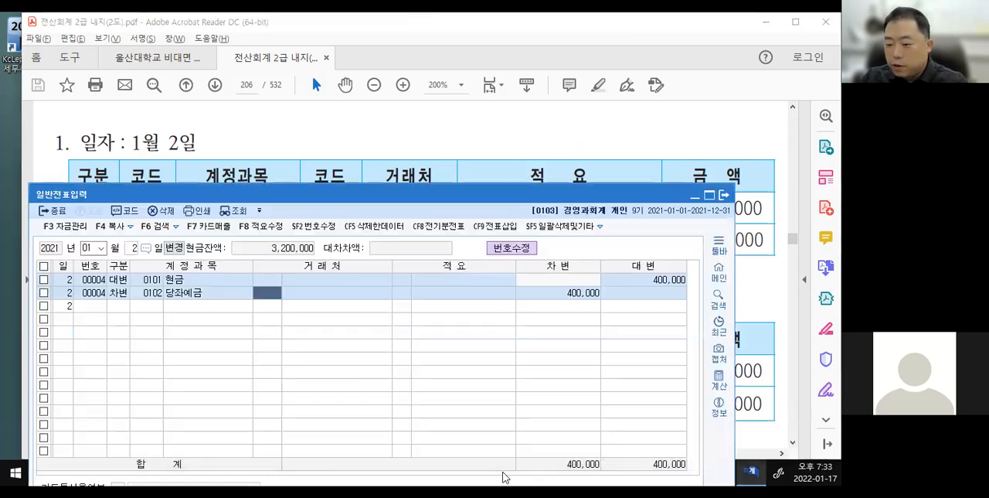
mouse_move(255, 271)
left_mouse_down()
mouse_move(495, 316)
mouse_move(517, 301)
left_mouse_up()
key("Escape")
left_click(120, 306)
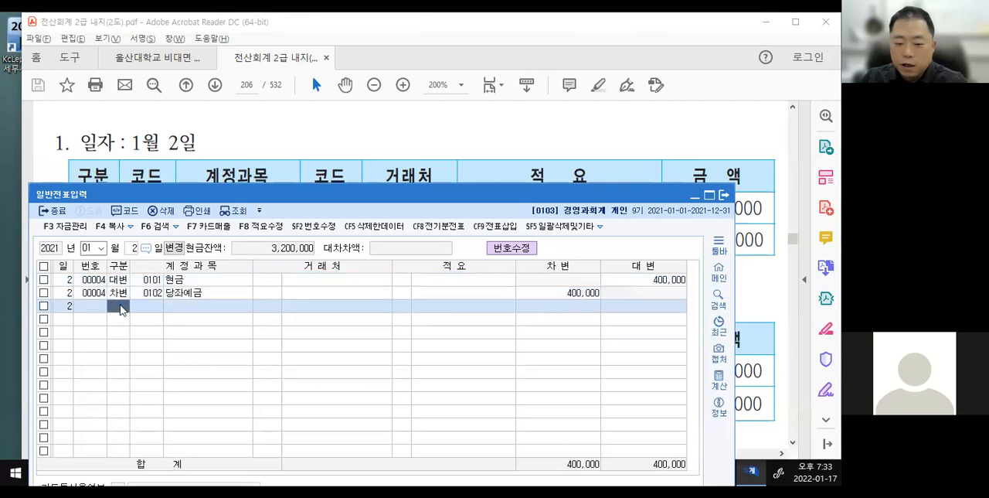
type("1")
key("Return")
type("102")
key("Return")
key("Return")
key("Return")
type("4000000")
key("Return")
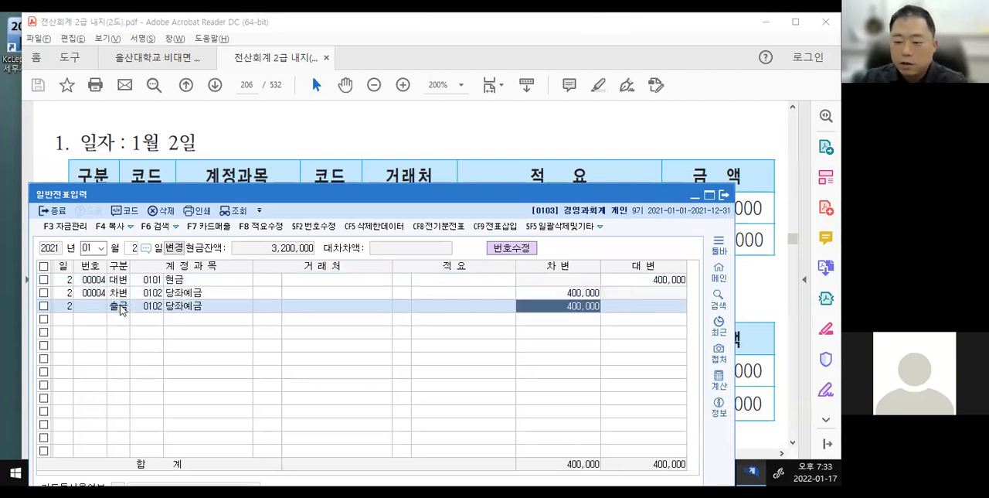
mouse_move(253, 298)
left_mouse_down()
mouse_move(486, 320)
mouse_move(515, 311)
left_mouse_up()
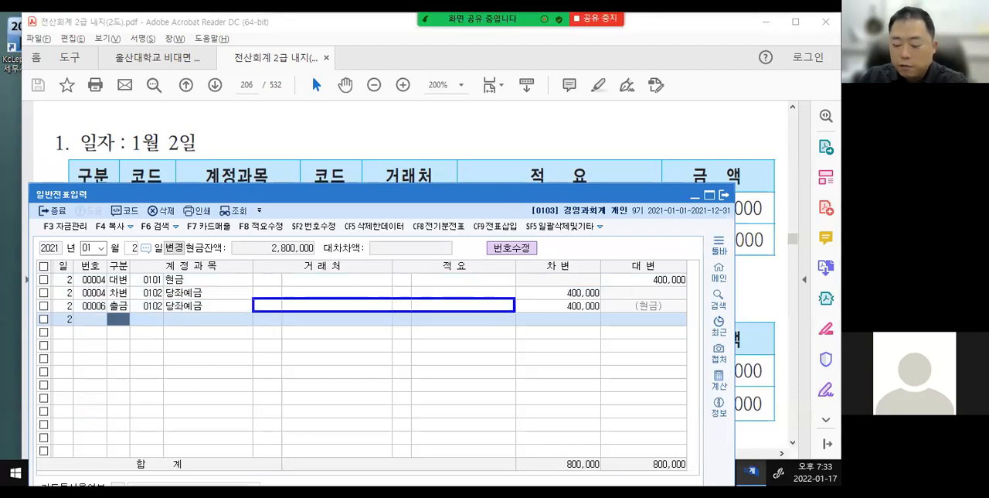
left_click_drag(418, 284, 341, 321)
left_click_drag(345, 283, 415, 323)
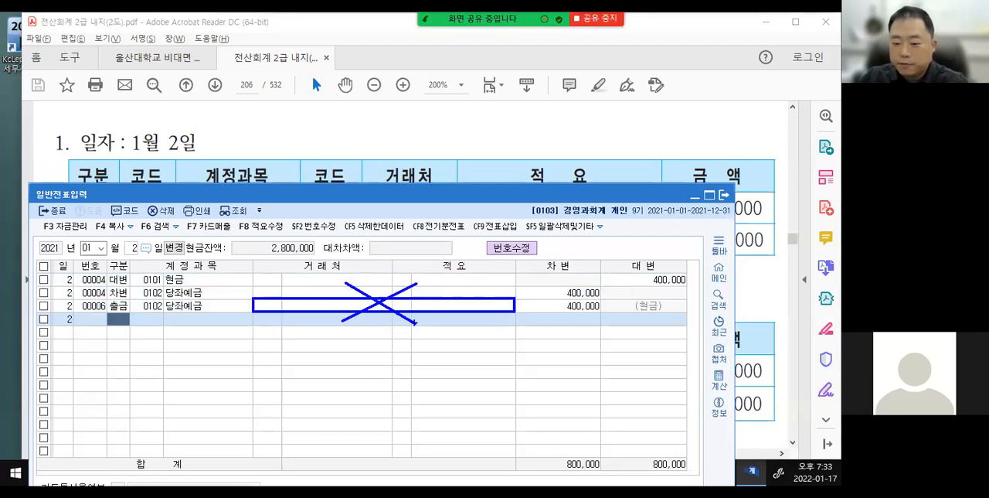
Delete the 대변 현금 and 차변 당좌예금 lines of the 대체 voucher, keeping only the 출금 line.
left_click(150, 307)
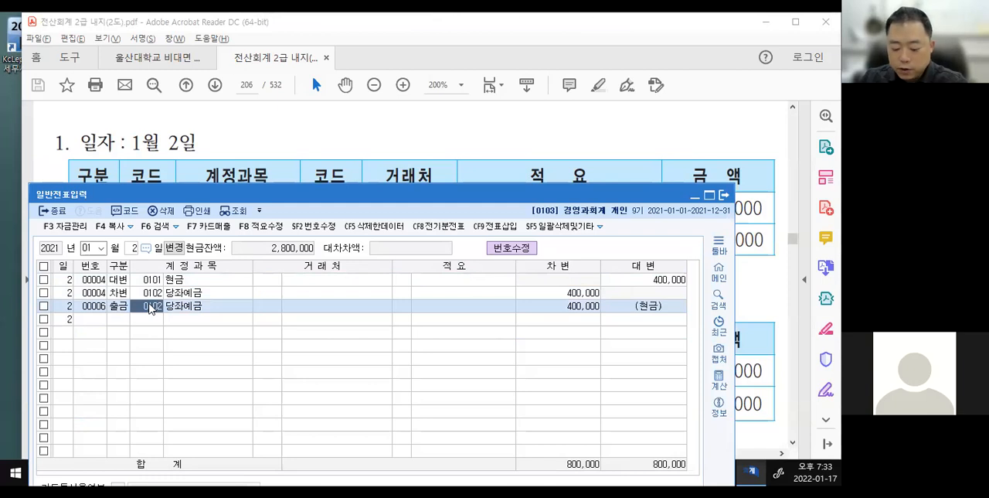
key("Up")
key("Up")
key("F5")
key("Return")
key("F5")
key("Return")
key("F5")
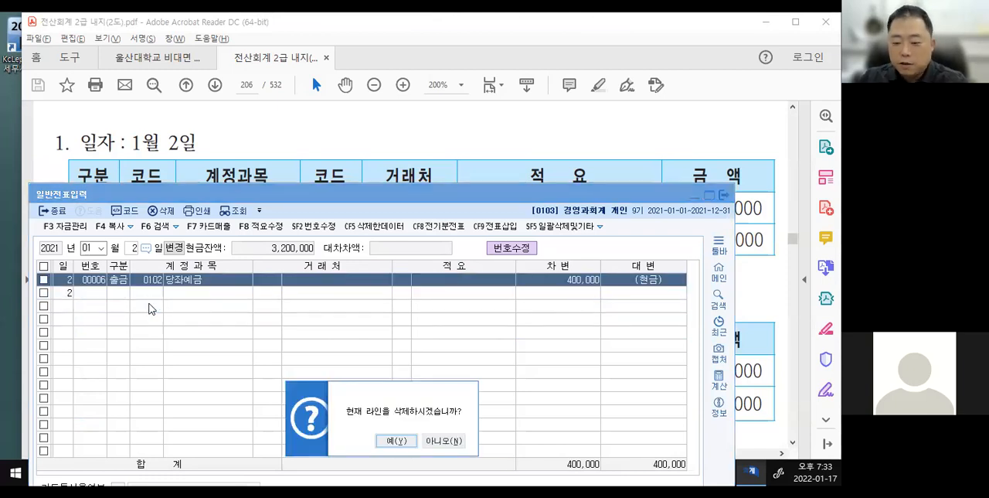
left_click(444, 441)
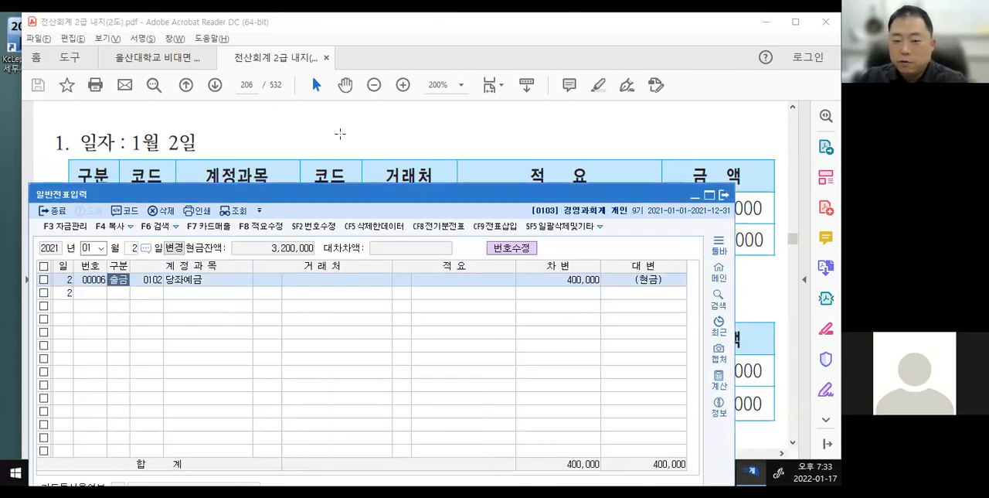
Switch to the textbook PDF and read the list of January transactions in the 필수예제 section.
left_click(340, 134)
scroll(266, 261, "up", 5)
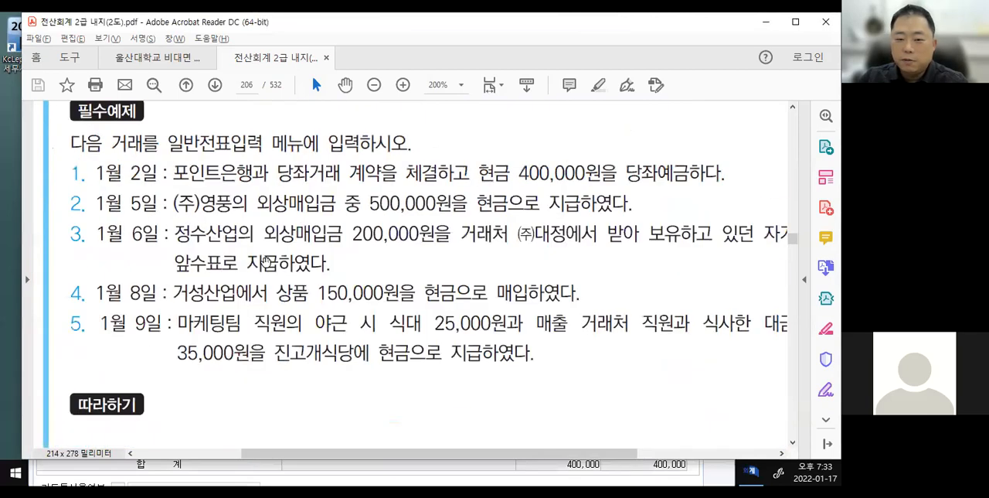
scroll(266, 261, "down", 2)
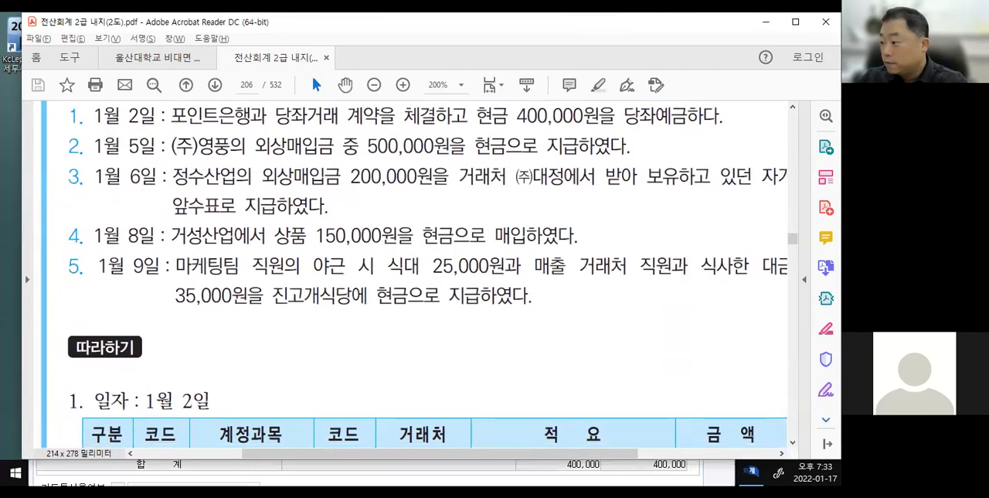
key("alt+Tab")
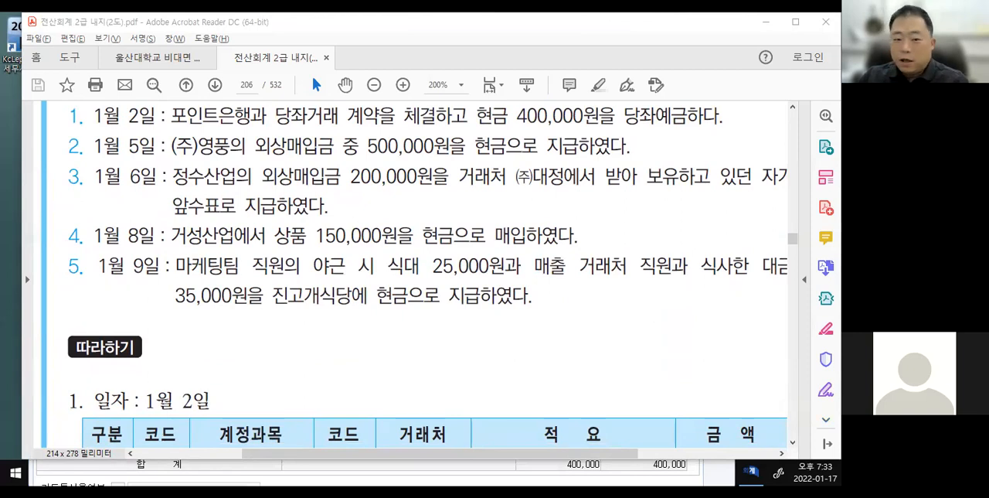
Open a blank Notepad page below the January 5 transaction, circle its 외상매입금 and 현금, and draw a vertical journal-entry divider.
key("alt+Tab")
key("ctrl+2")
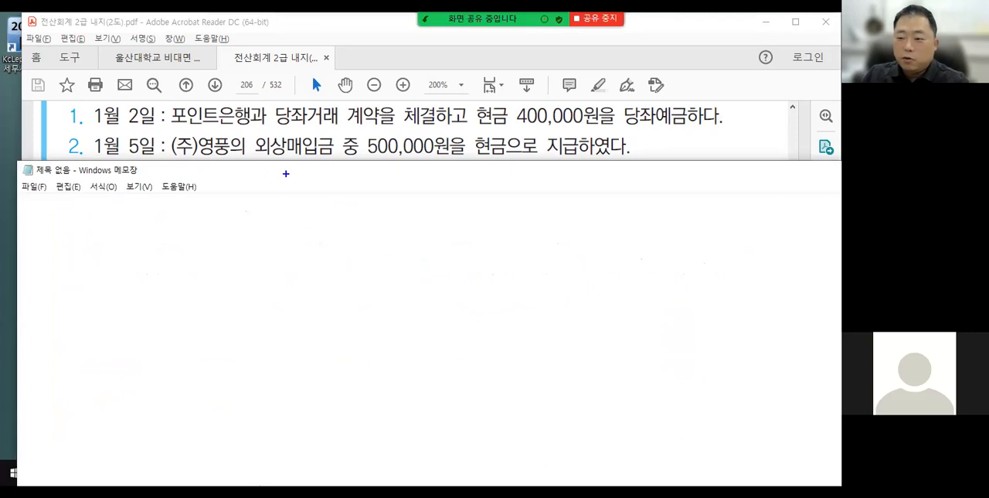
mouse_move(257, 126)
left_mouse_down()
mouse_move(326, 167)
mouse_move(263, 123)
left_mouse_up()
mouse_move(469, 133)
left_mouse_down()
mouse_move(506, 159)
mouse_move(512, 151)
left_mouse_up()
left_click_drag(400, 212, 399, 276)
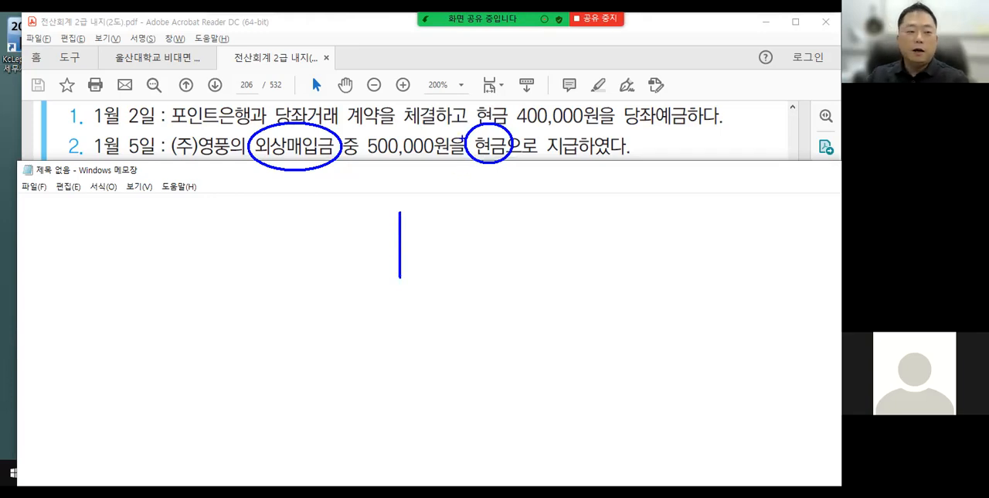
Draw an arrow from the circled 현금 and handwrite 현금 on the credit side of the divider.
mouse_move(490, 159)
left_mouse_down()
mouse_move(463, 210)
mouse_move(477, 203)
left_mouse_up()
left_click_drag(427, 232, 452, 254)
mouse_move(458, 235)
left_mouse_down()
mouse_move(471, 232)
mouse_move(472, 241)
left_mouse_up()
mouse_move(458, 246)
left_mouse_down()
mouse_move(479, 245)
mouse_move(477, 258)
left_mouse_up()
Draw an arrow from 외상매입금, handwrite 외상매입금 with a circled 거 and 500,000 on the debit side, and clear the markup.
mouse_move(302, 179)
left_mouse_down()
mouse_move(303, 219)
mouse_move(268, 246)
mouse_move(278, 252)
left_mouse_up()
mouse_move(278, 235)
left_mouse_down()
mouse_move(278, 271)
mouse_move(287, 242)
mouse_move(279, 258)
left_mouse_up()
left_click_drag(283, 246, 292, 250)
left_click_drag(295, 236, 294, 261)
left_click_drag(298, 244, 309, 254)
left_click_drag(306, 246, 314, 252)
mouse_move(315, 241)
left_mouse_down()
mouse_move(334, 257)
mouse_move(352, 247)
mouse_move(355, 256)
left_mouse_up()
left_click_drag(364, 243, 372, 243)
left_click_drag(372, 243, 373, 252)
mouse_move(373, 244)
left_mouse_down()
mouse_move(361, 256)
mouse_move(386, 261)
left_mouse_up()
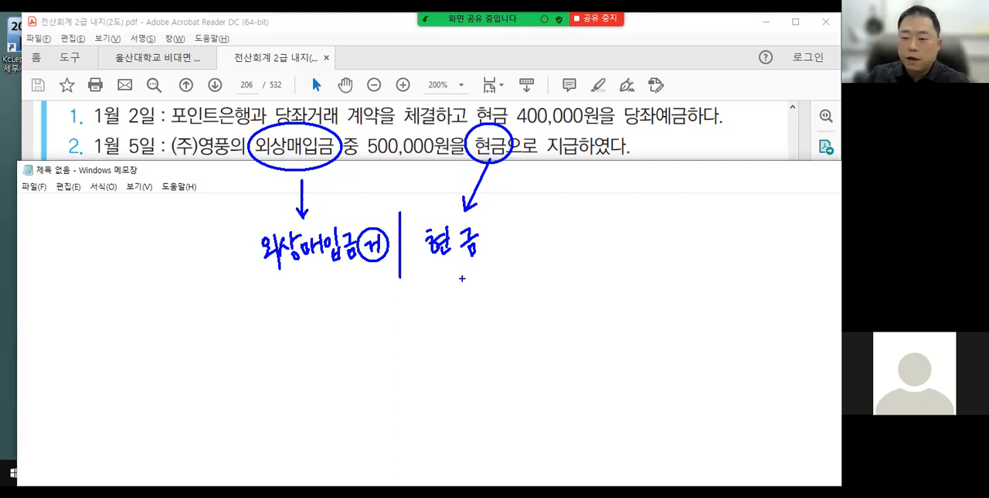
mouse_move(305, 272)
left_mouse_down()
mouse_move(298, 285)
mouse_move(360, 278)
left_mouse_up()
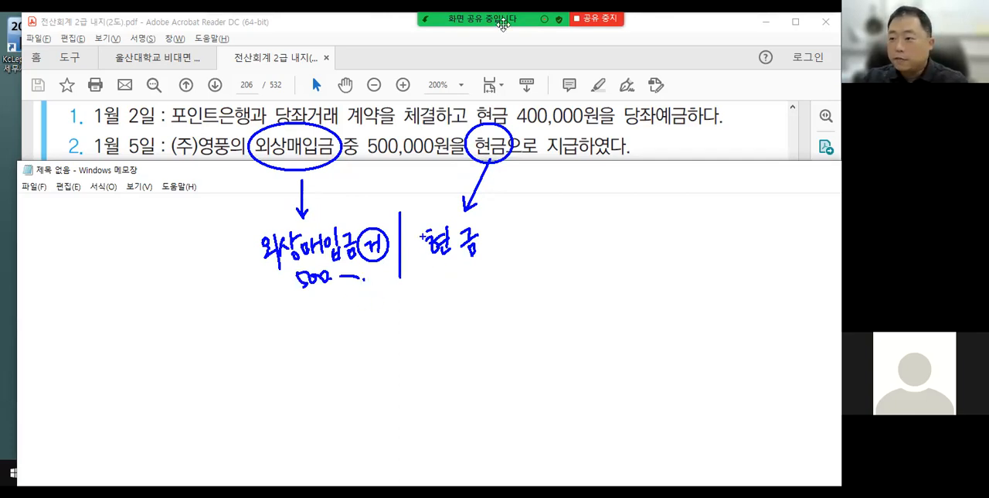
left_click(816, 26)
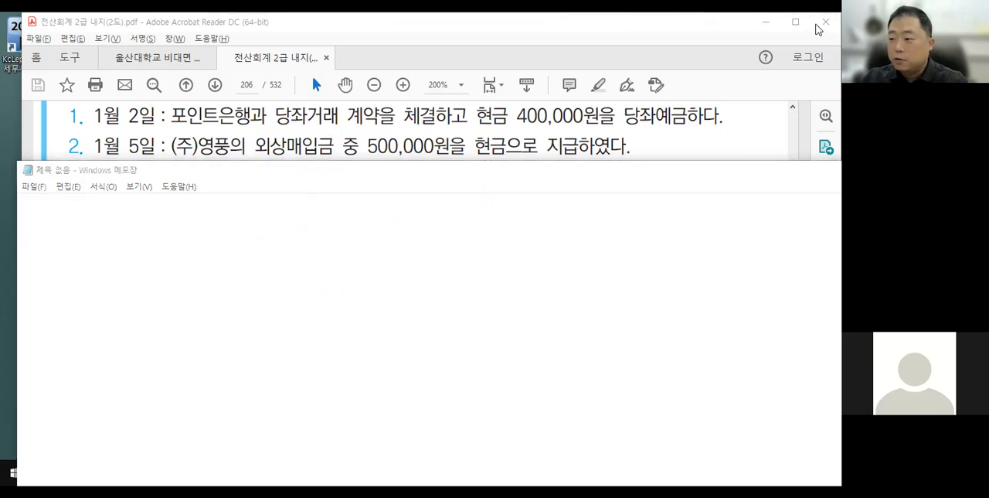
Place the 일반전표입력 window below the January 5 transaction in the PDF and set the entry day to 5.
left_click(719, 57)
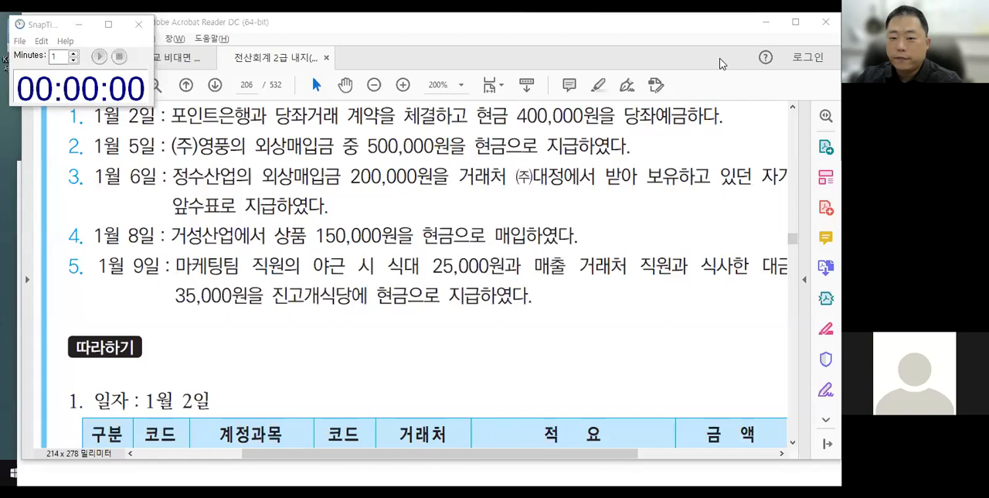
left_click_drag(268, 146, 319, 147)
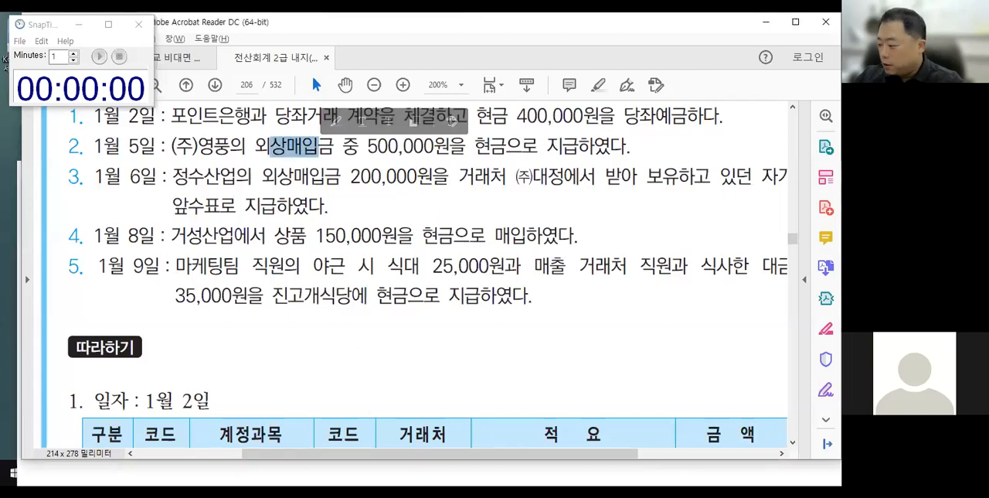
key("alt+Tab")
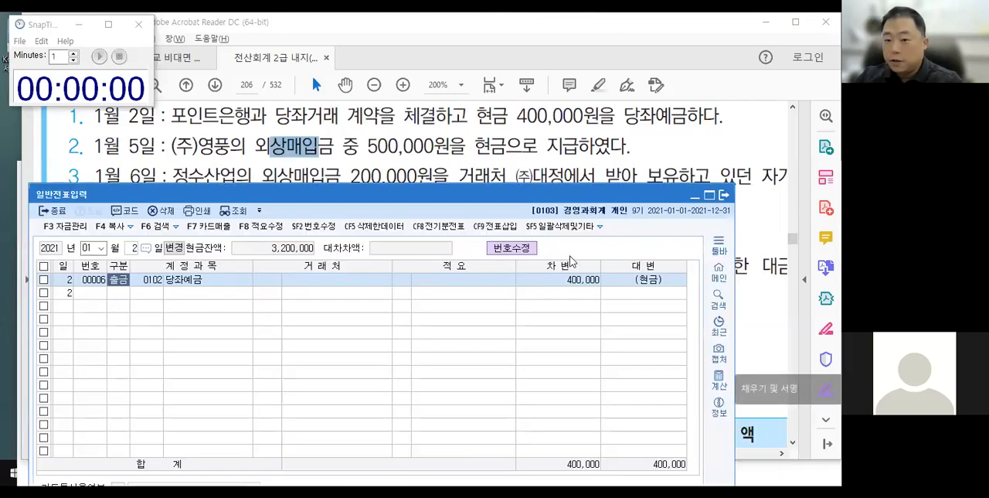
left_click_drag(474, 187, 509, 167)
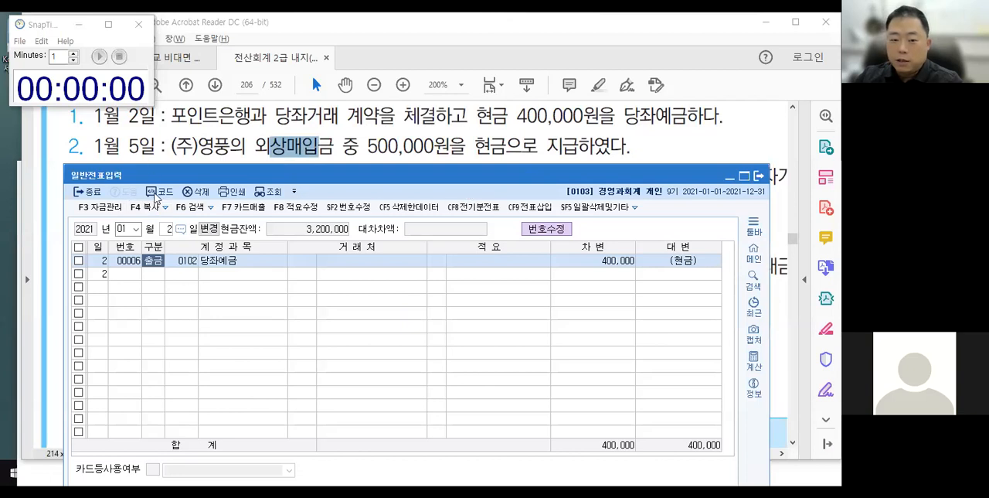
left_click(164, 232)
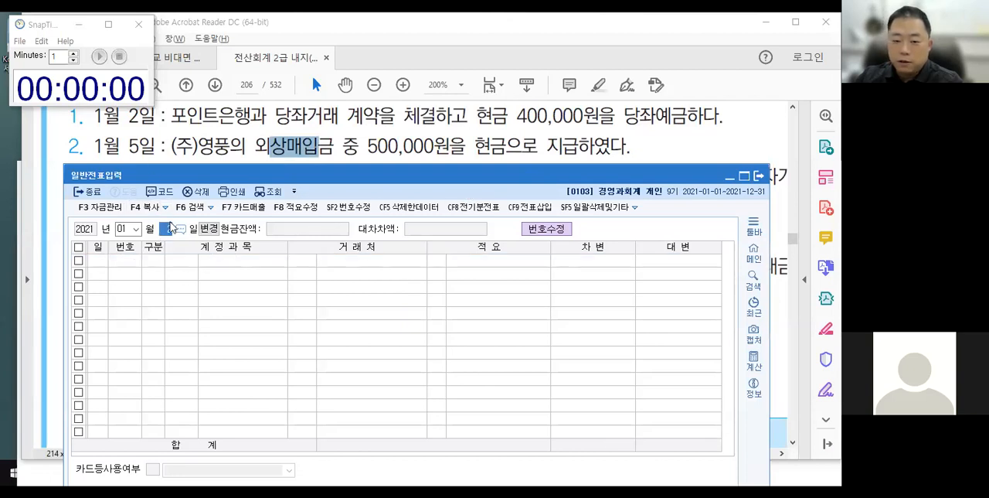
type("5")
key("Return")
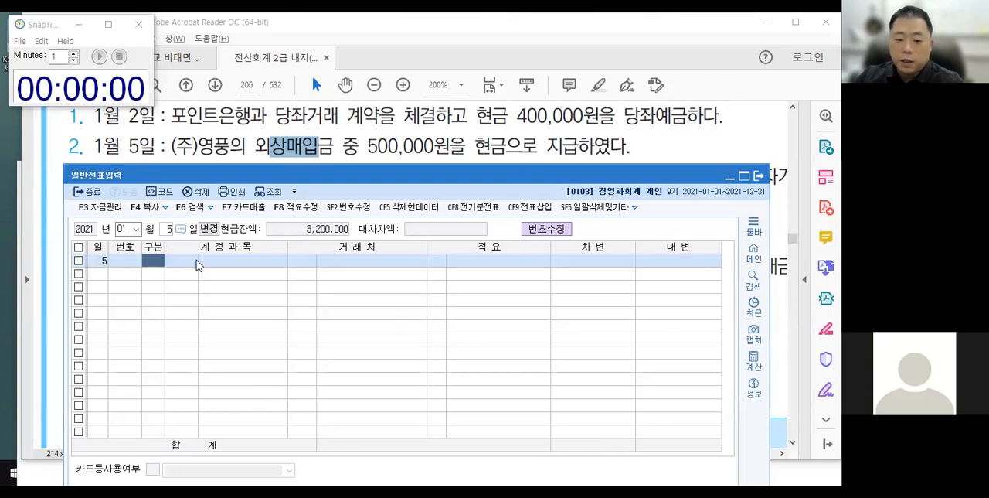
Start a 출금 line for January 5 with account 0251 외상매입금.
type("1")
key("Return")
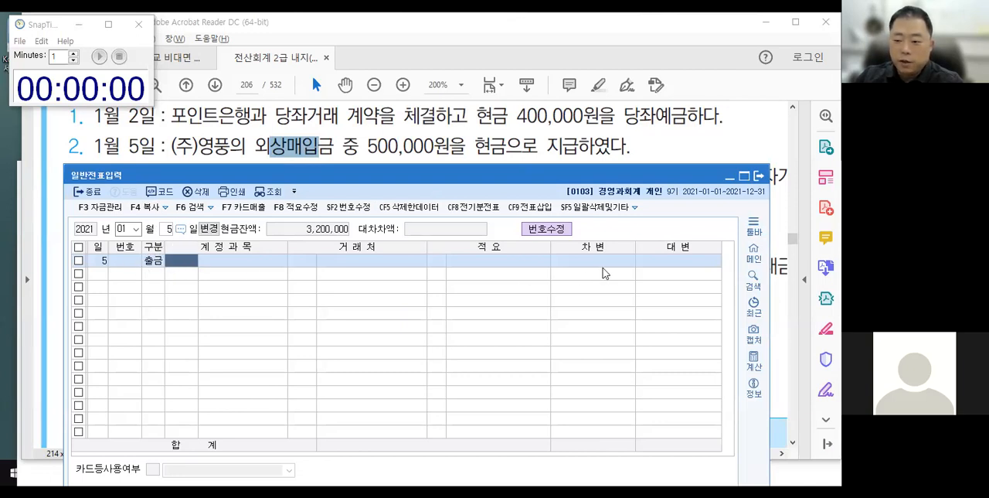
type("외상")
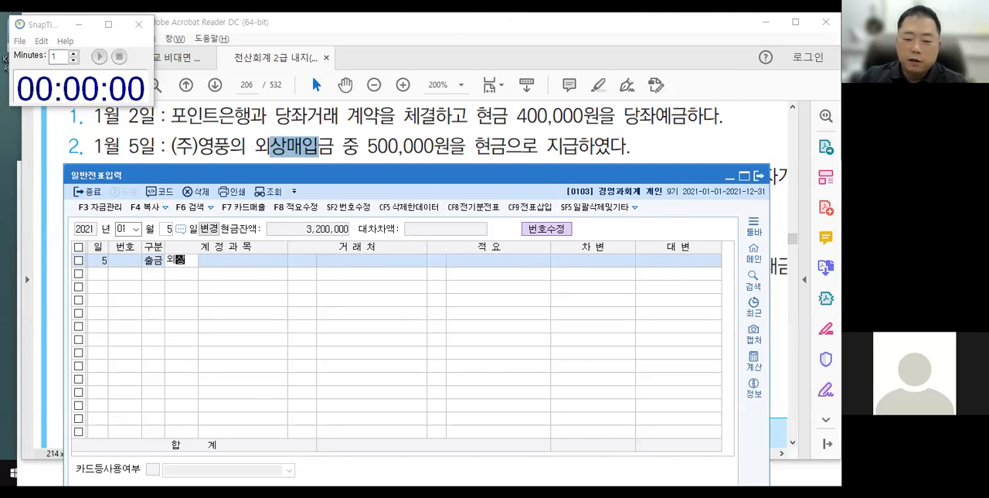
key("Return")
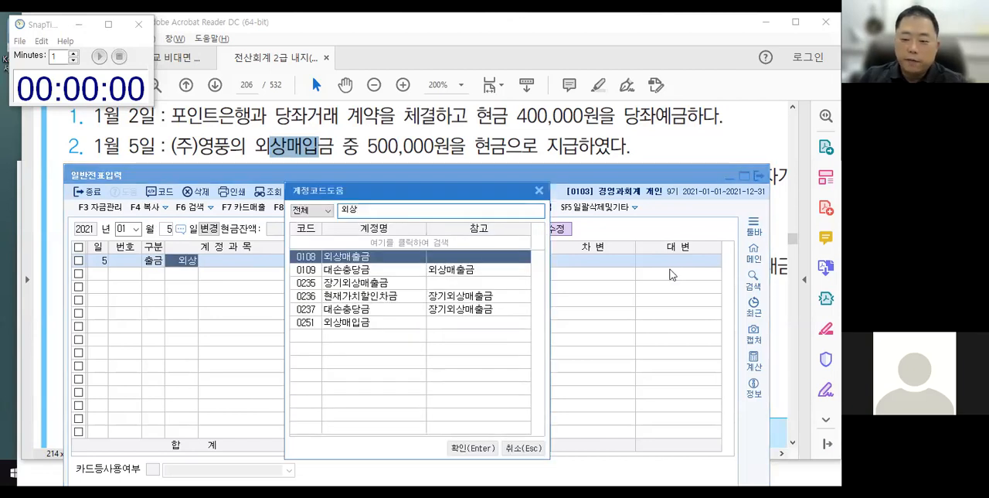
key("Down")
key("Down")
key("Down")
key("Down")
key("Down")
key("Return")
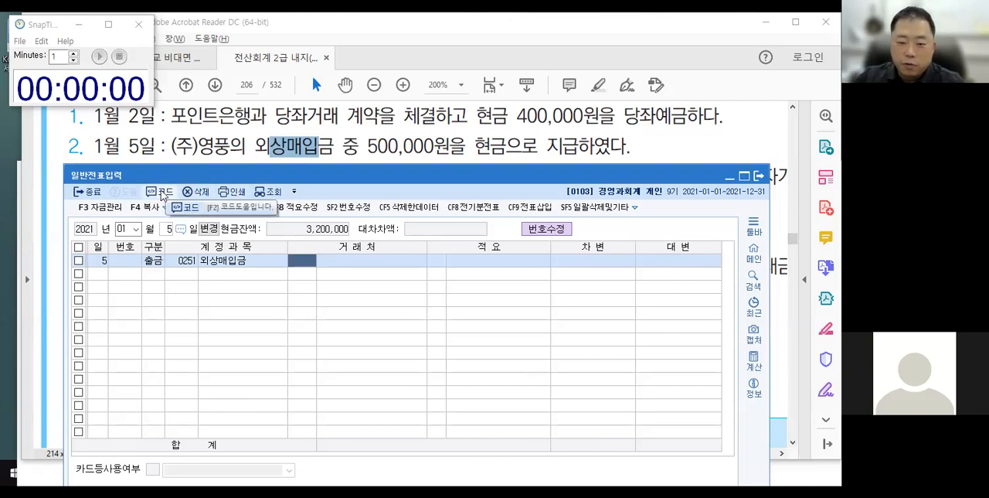
Try looking up the 거래처 through the code help with 영풍 and directly in the cell with 영풍 and (주).
left_click(161, 194)
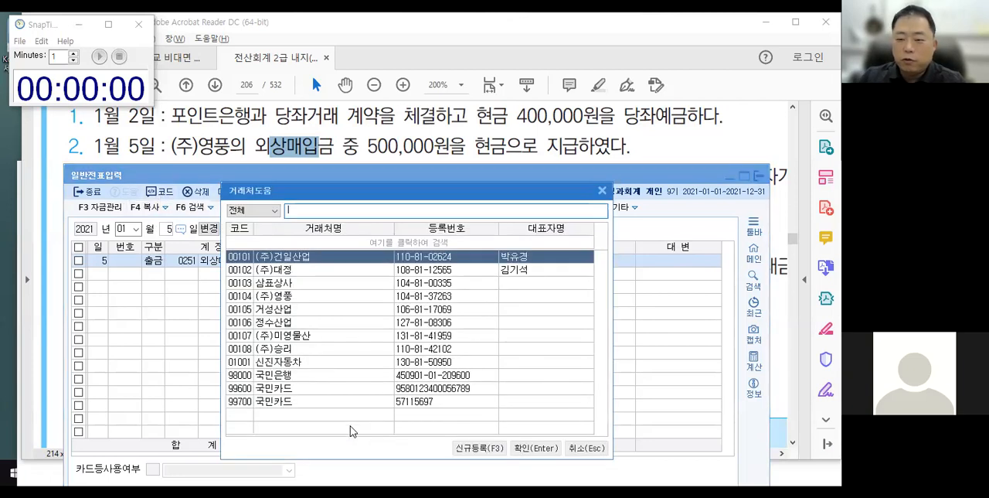
type("영풍")
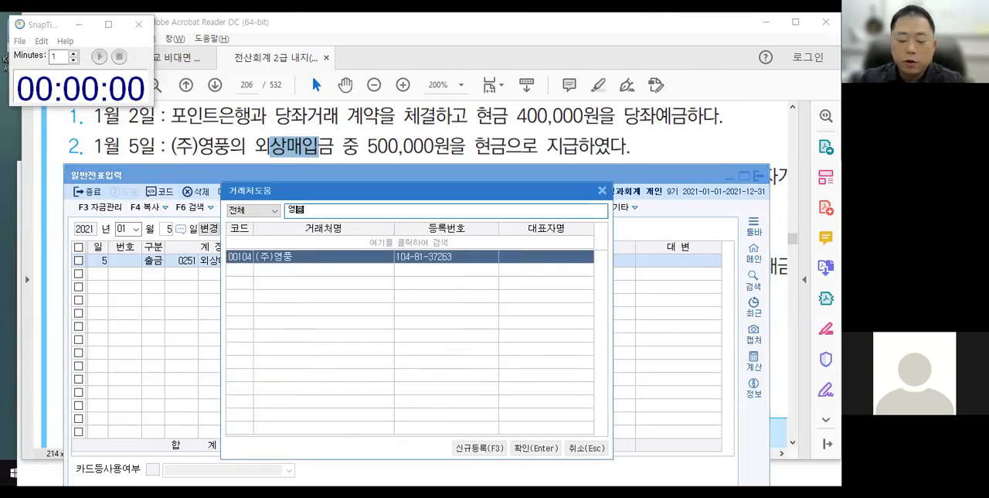
key("Return")
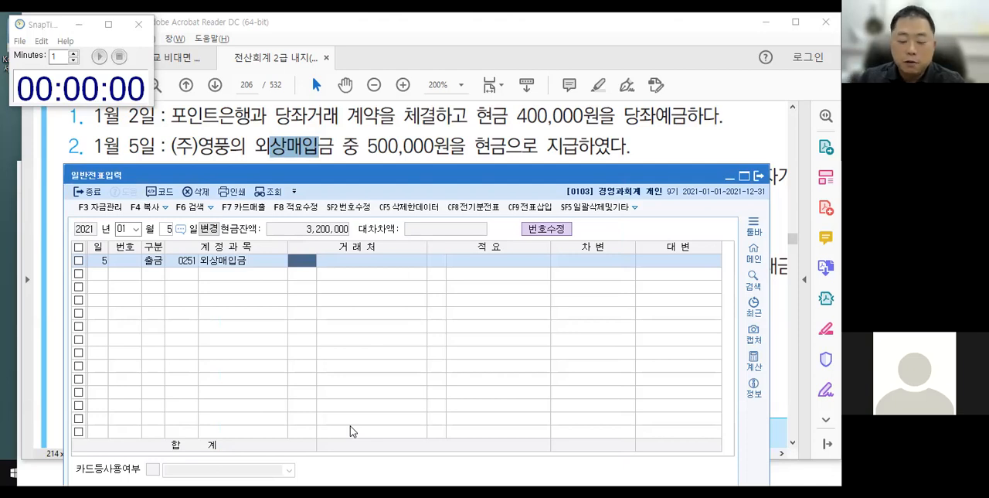
type("영풍")
key("Return")
key("Return")
type("(주)")
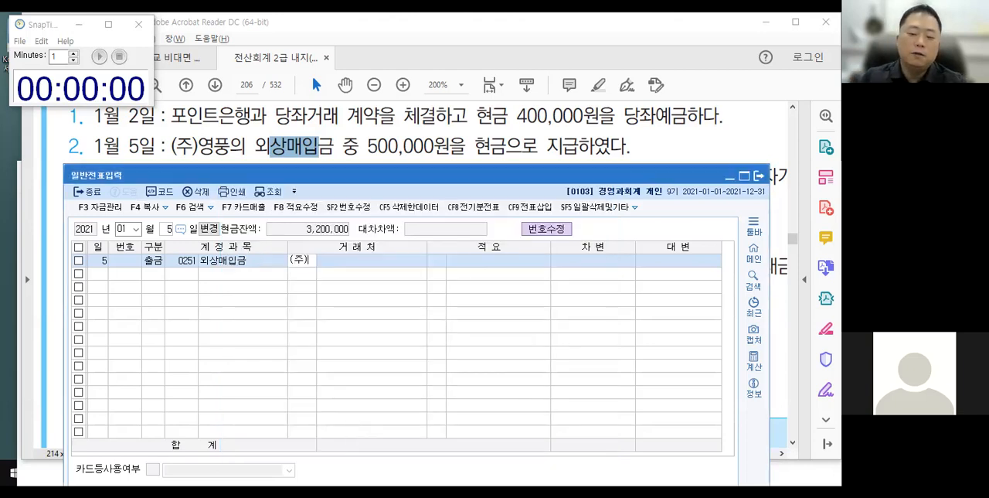
key("Return")
key("Escape")
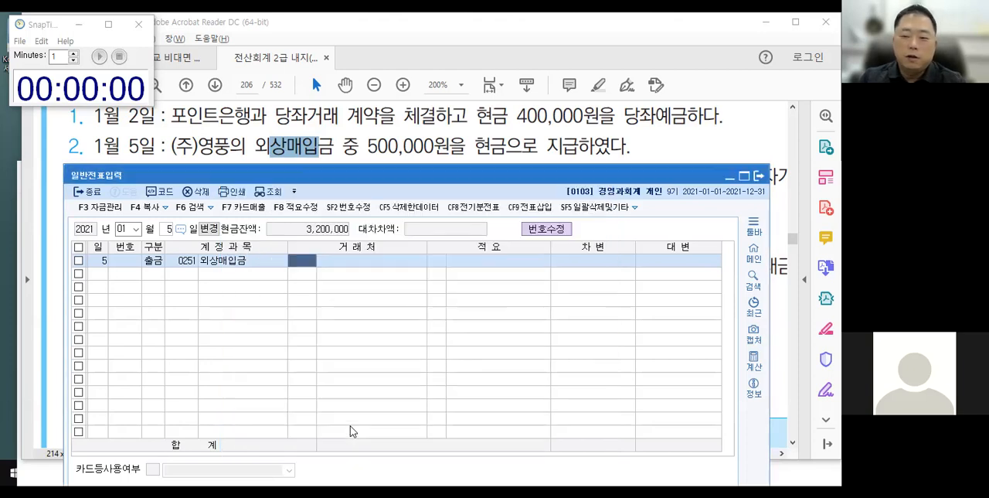
Find 거래처 00104 (주)영풍 by searching for 풍, leave 적요 blank, and enter 500,000 as the 차변 amount.
type("풍")
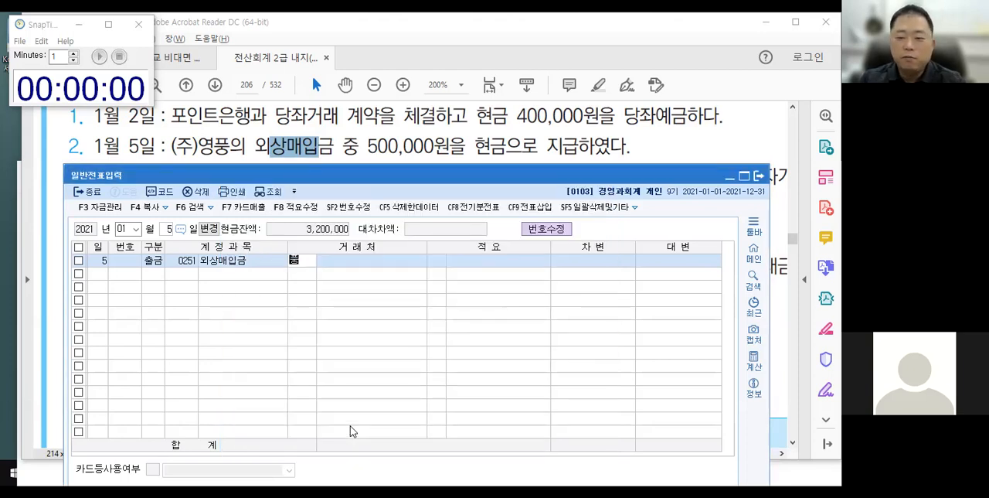
key("Return")
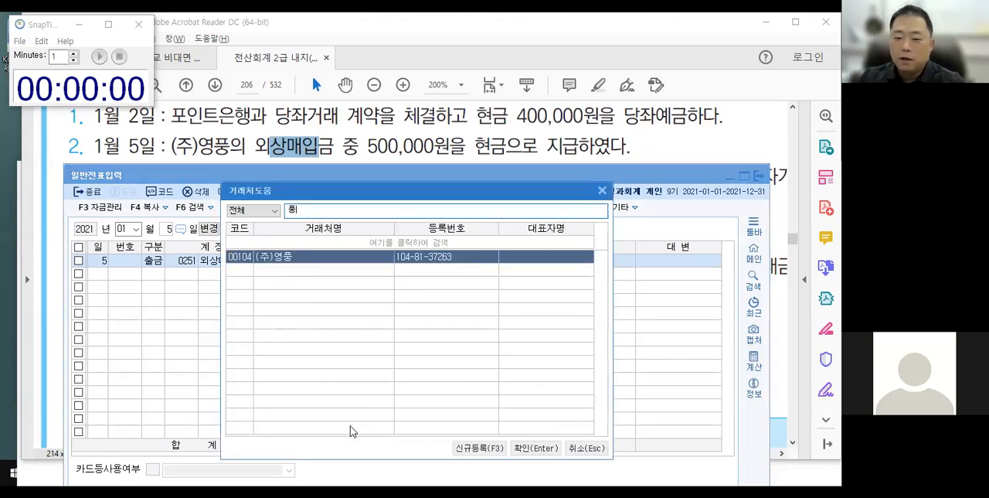
key("Return")
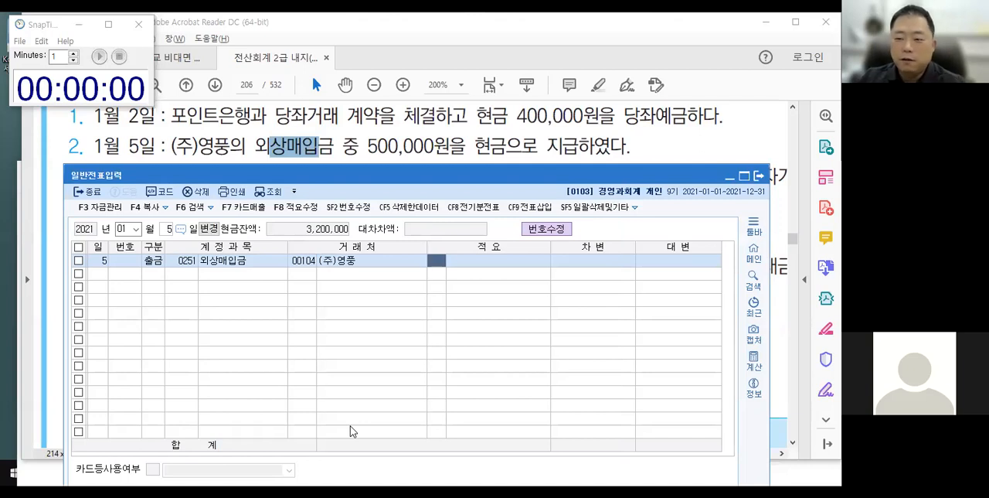
key("Return")
type("5000000")
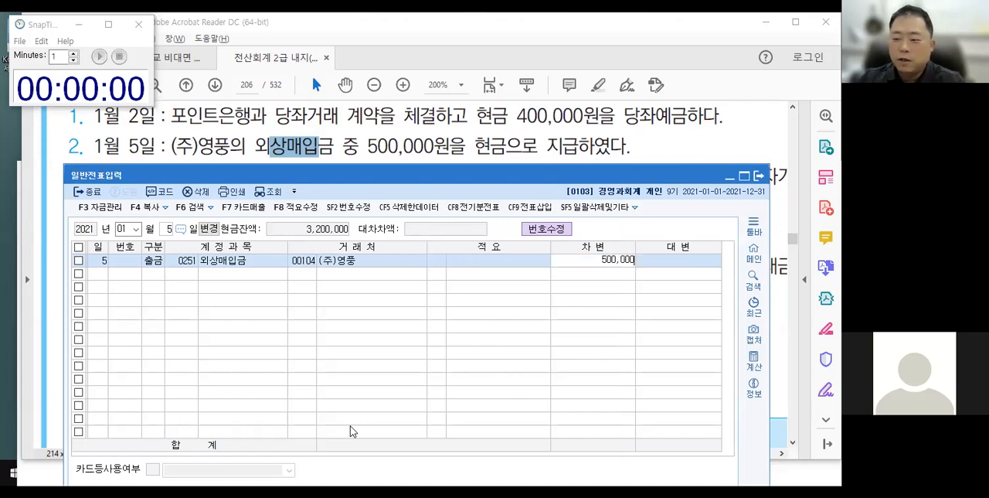
key("Return")
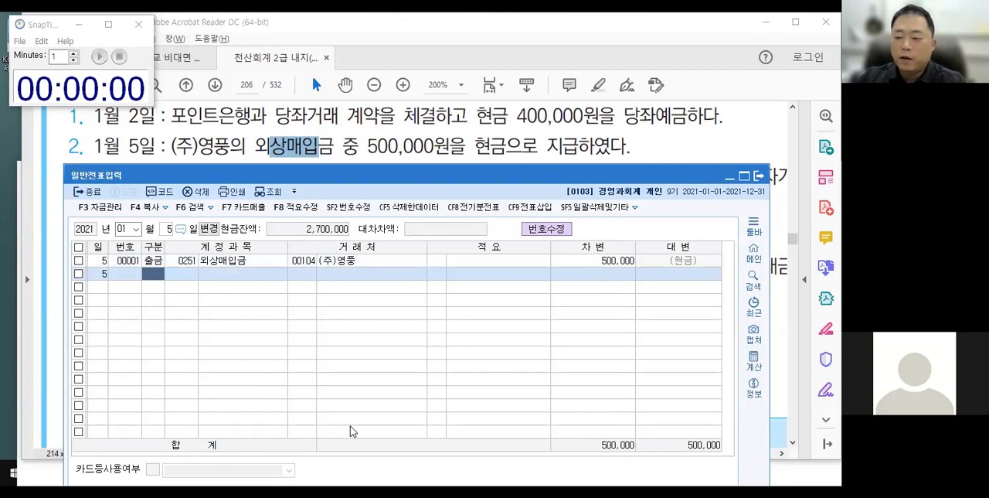
Examine the 외상매입금 and 현금 journal lines of the January 5 voucher in the enlarged window, framing them temporarily.
left_click(641, 261)
double_click(644, 172)
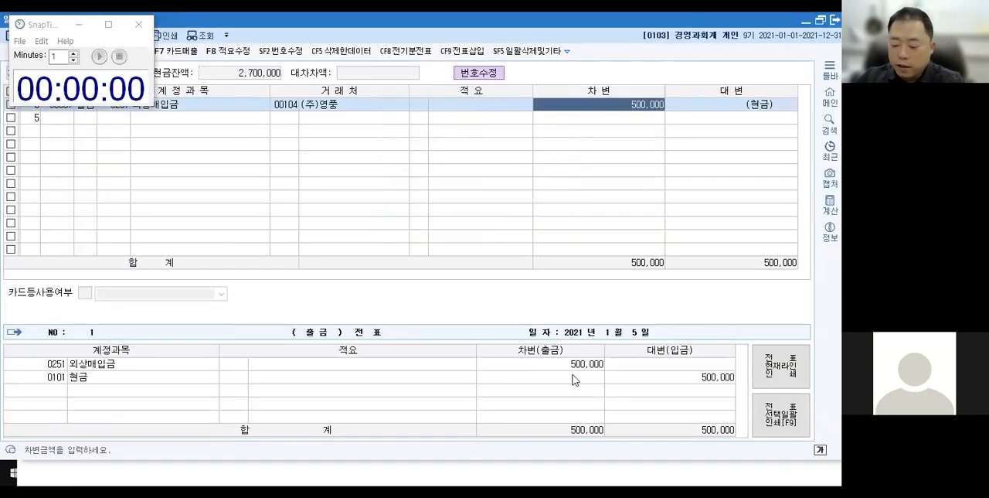
key("ctrl+2")
mouse_move(30, 350)
left_mouse_down()
mouse_move(388, 388)
mouse_move(743, 389)
left_mouse_up()
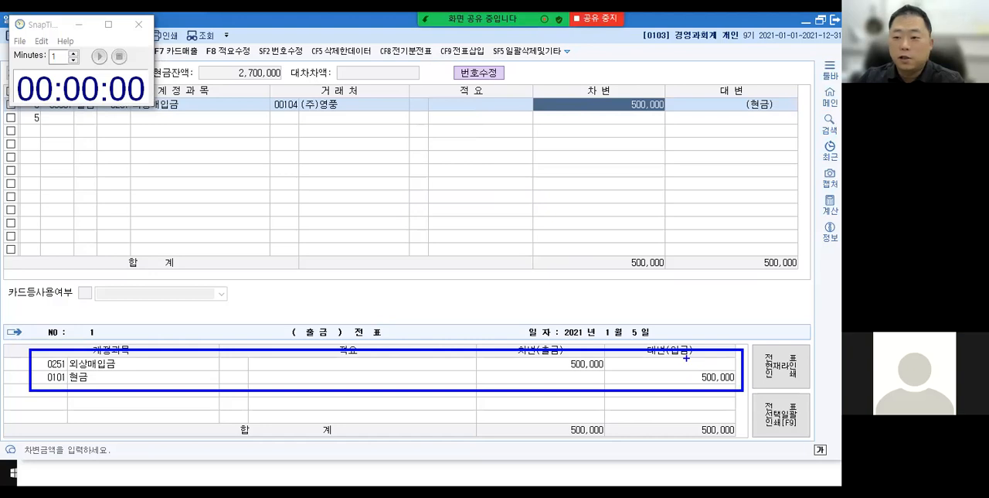
key("Escape")
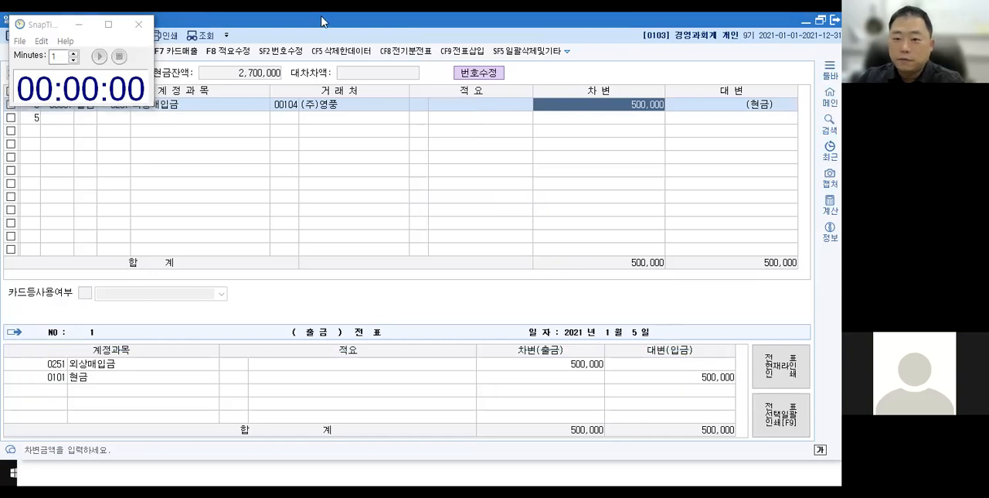
double_click(323, 22)
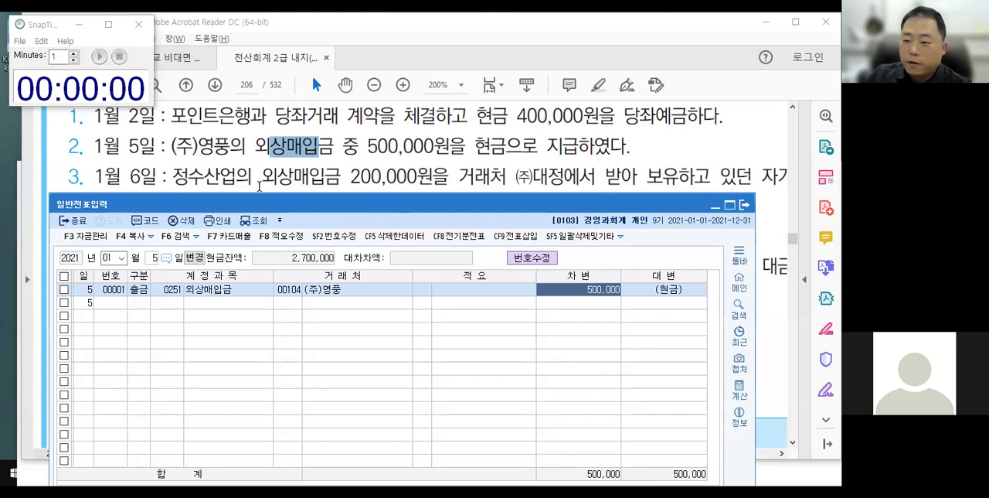
Switch to the textbook PDF at 150% zoom, underline 자기앞수표 in the January 6 transaction, and clear the markup.
left_click(409, 184)
scroll(418, 200, "down", 1)
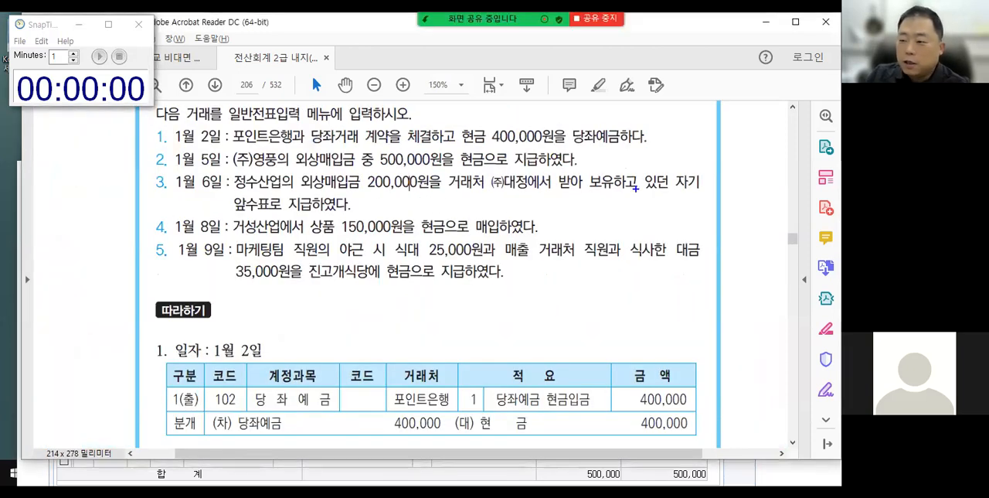
left_click_drag(670, 188, 703, 188)
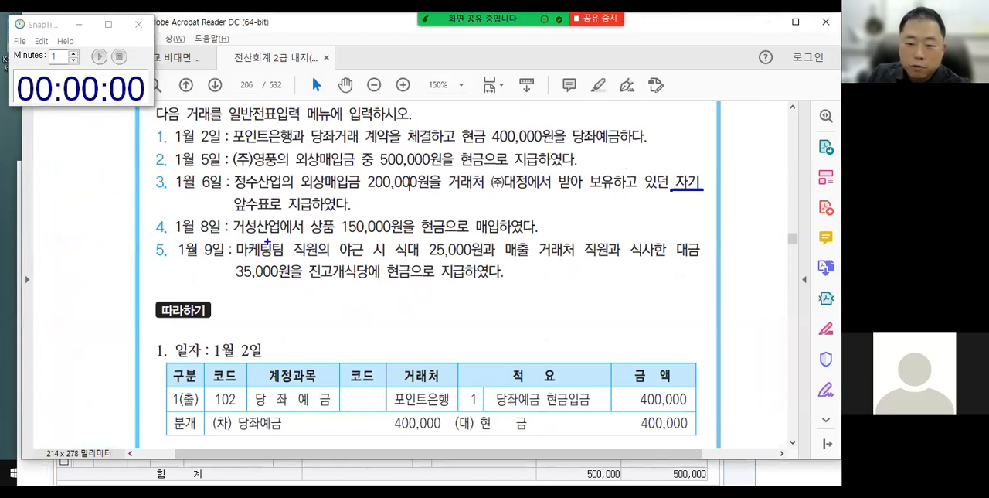
left_click_drag(235, 215, 280, 215)
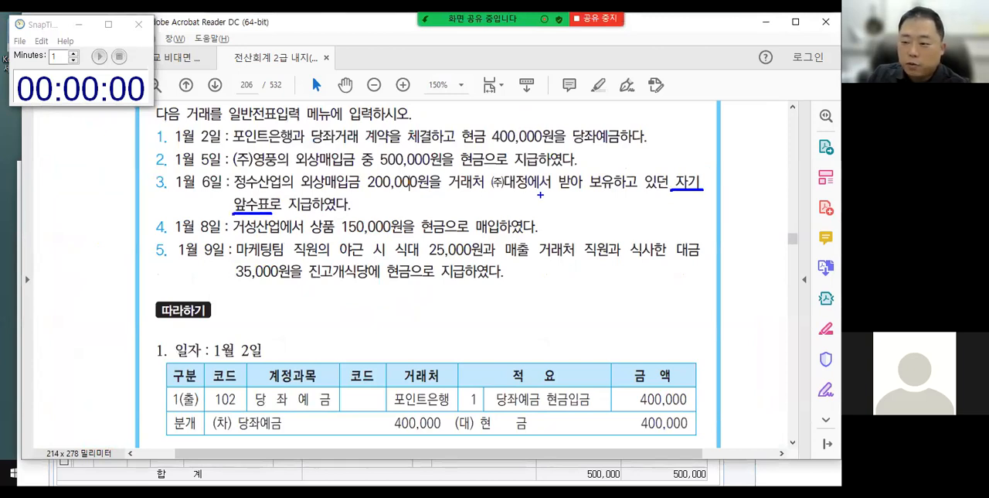
left_click_drag(530, 195, 529, 218)
mouse_move(685, 169)
left_mouse_down()
mouse_move(707, 140)
mouse_move(721, 131)
mouse_move(728, 139)
left_mouse_up()
key("Escape")
Underline 자기앞수표 again in the January 6 transaction and draw an arrow from it to a handwritten 현금.
key("ctrl+2")
left_click_drag(670, 194, 705, 194)
left_click_drag(234, 210, 270, 210)
mouse_move(690, 195)
left_mouse_down()
mouse_move(721, 245)
mouse_move(736, 231)
mouse_move(750, 246)
left_mouse_up()
mouse_move(742, 241)
left_mouse_down()
mouse_move(751, 251)
mouse_move(765, 239)
mouse_move(765, 254)
left_mouse_up()
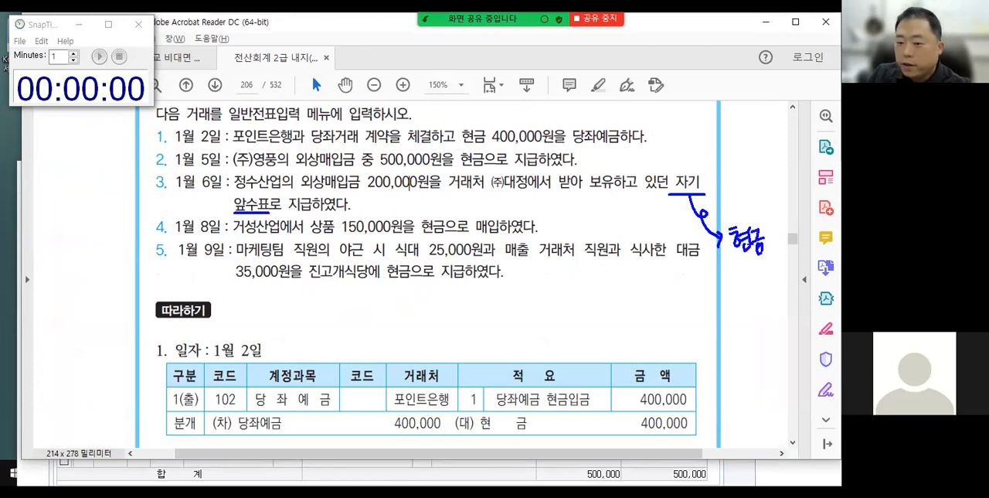
Underline 외상매입금 in the January 6 transaction, add a vertical divider with handwritten 현금 200000 beside it, and clear the markup.
left_click_drag(300, 189, 357, 188)
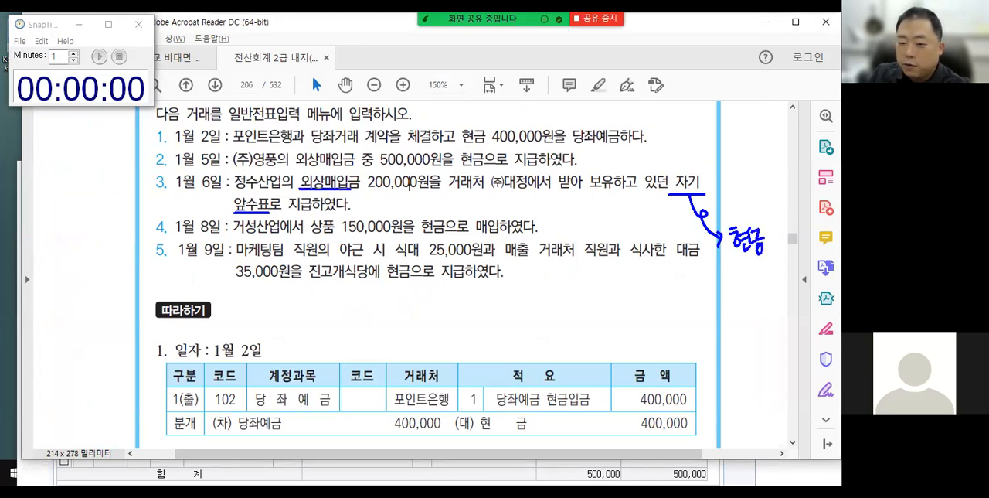
left_click_drag(492, 193, 492, 220)
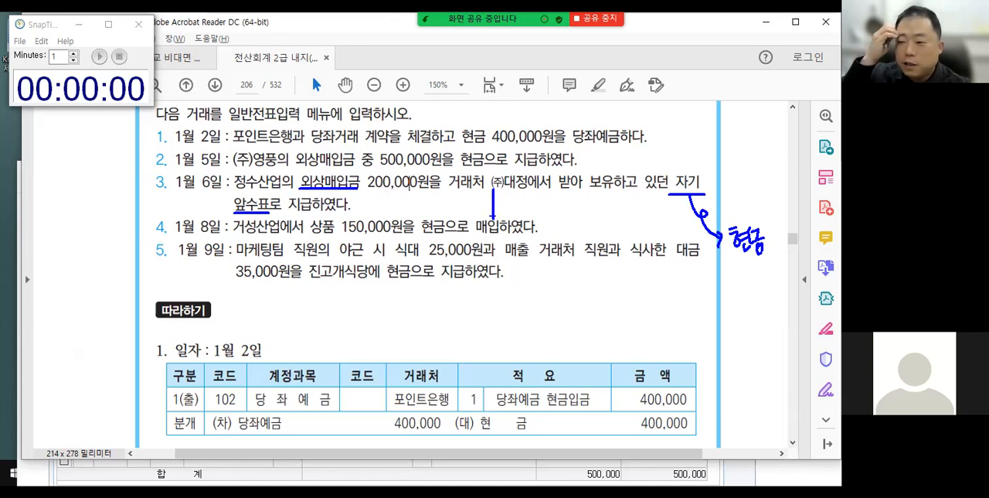
left_click_drag(519, 190, 525, 192)
left_click_drag(519, 199, 526, 202)
left_click_drag(529, 199, 535, 204)
left_click_drag(535, 195, 539, 214)
left_click_drag(539, 198, 549, 206)
mouse_move(540, 206)
left_mouse_down()
mouse_move(556, 203)
mouse_move(553, 215)
left_mouse_up()
left_click_drag(556, 200, 618, 202)
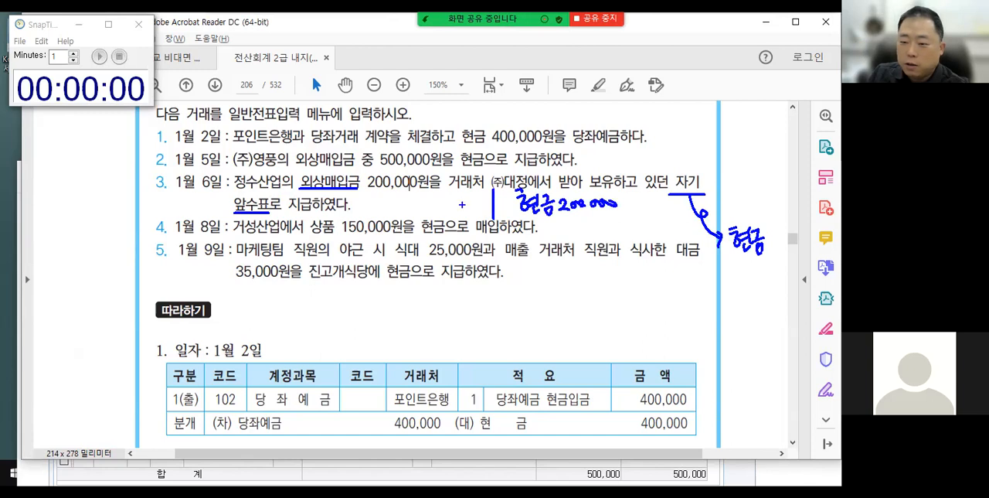
left_click_drag(349, 191, 367, 211)
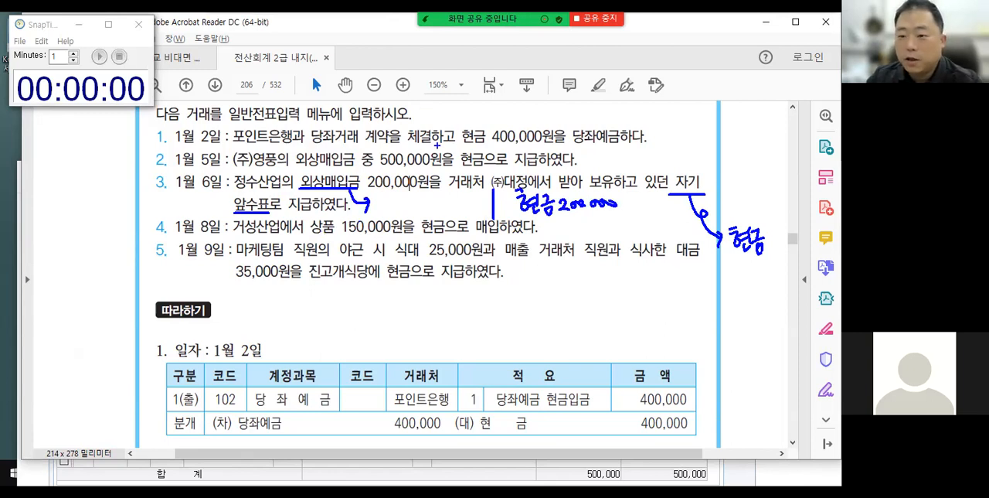
key("Escape")
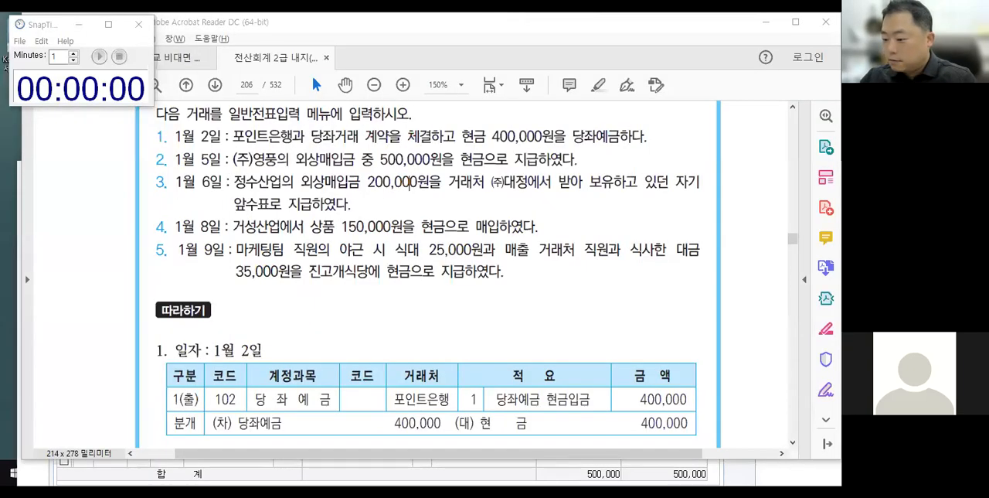
Switch to 일반전표입력, set the date to January 6, and start a 출금 line with the window placed below the January 6 transaction text.
left_click(742, 469)
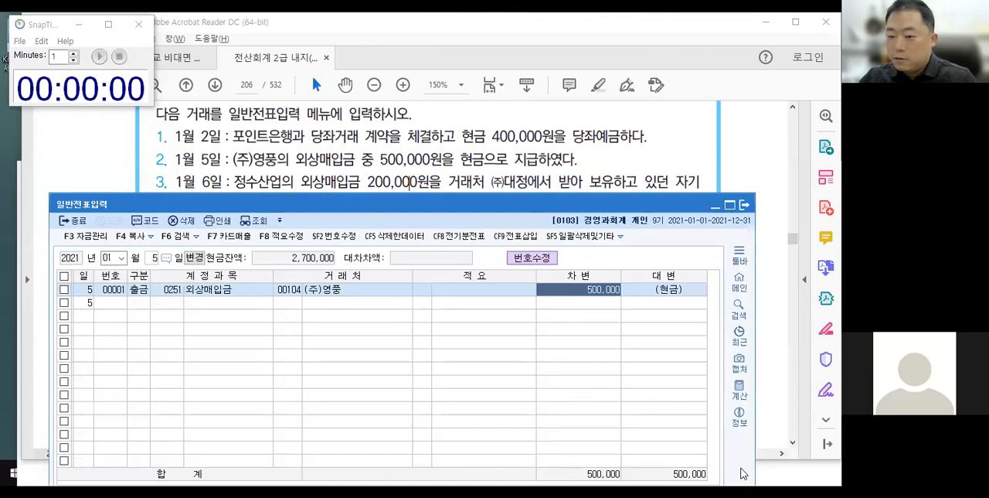
left_click(152, 259)
type("6")
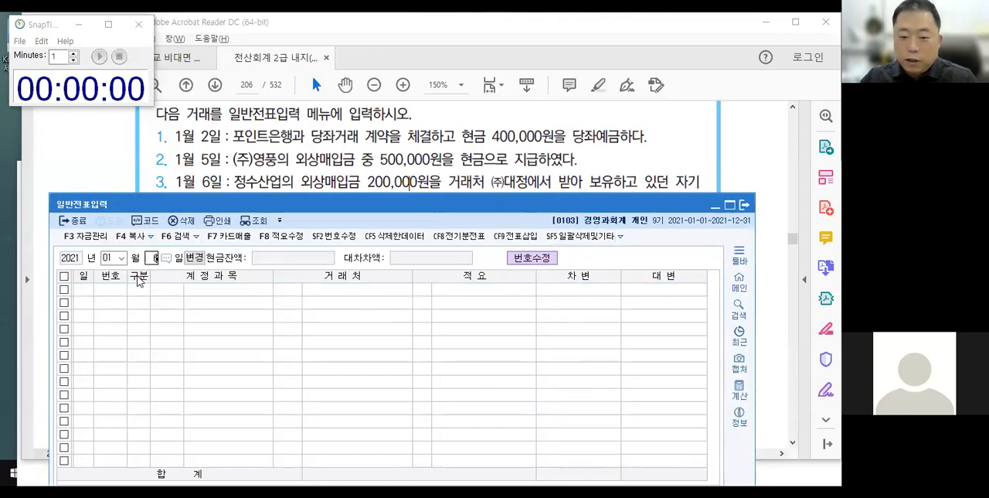
key("Return")
type("1")
key("Return")
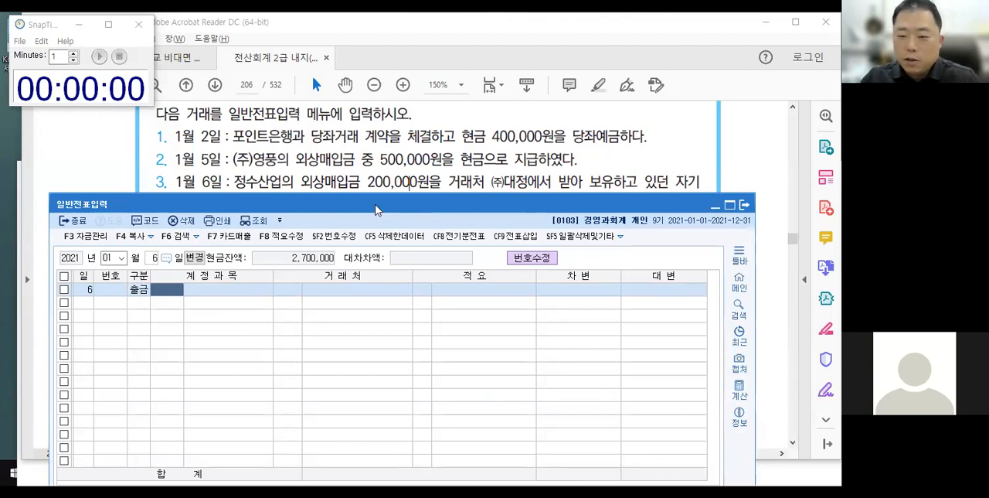
left_click_drag(377, 213, 378, 233)
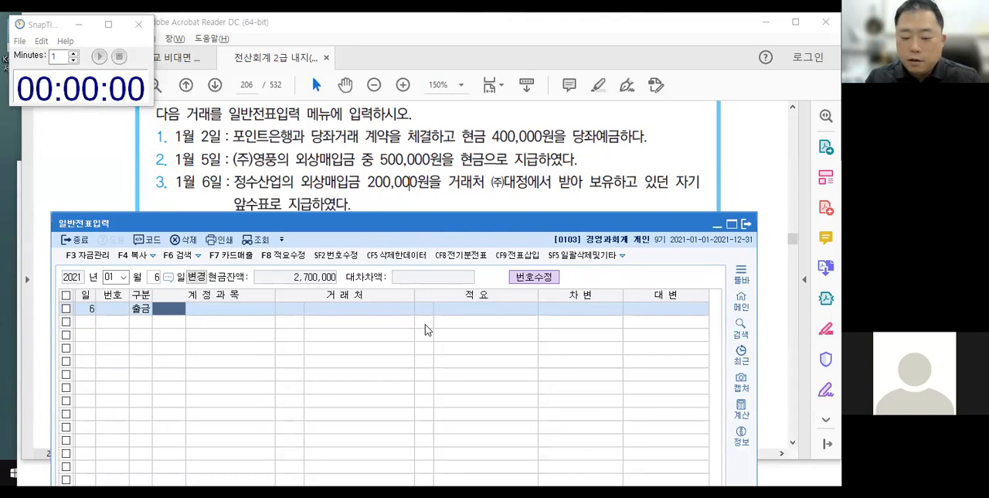
Enter account 0251 외상매입금, find 거래처 00106 정수산업 by searching for 정수, leave 적요 blank, and set 차변 to 200,000.
type("251")
key("Return")
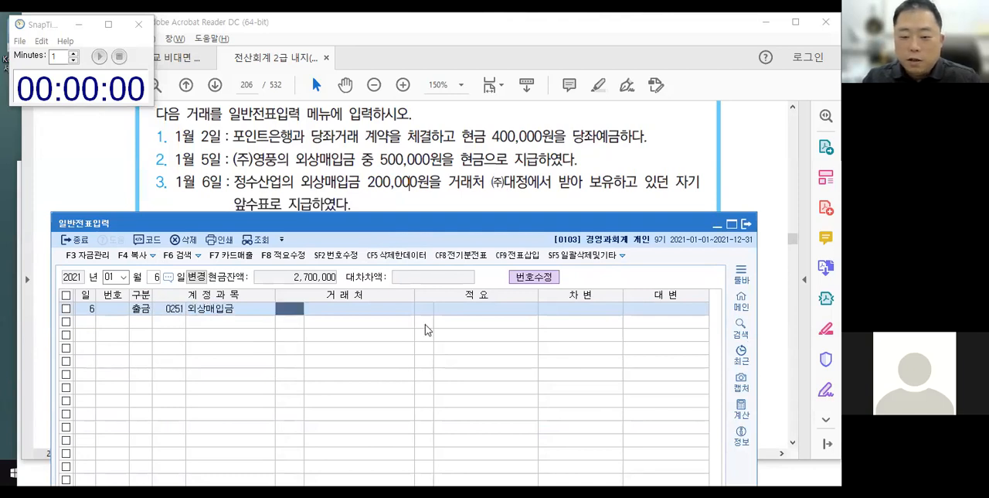
type("정수")
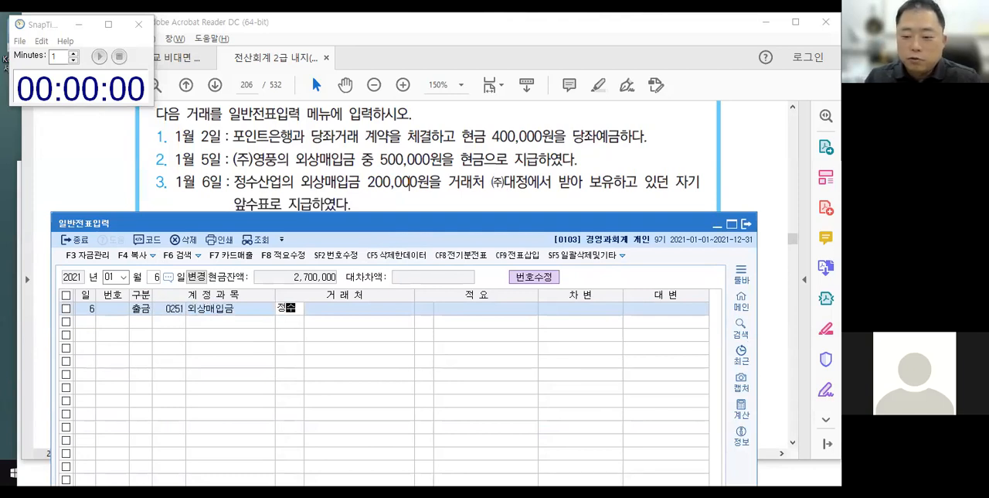
key("Return")
key("Return")
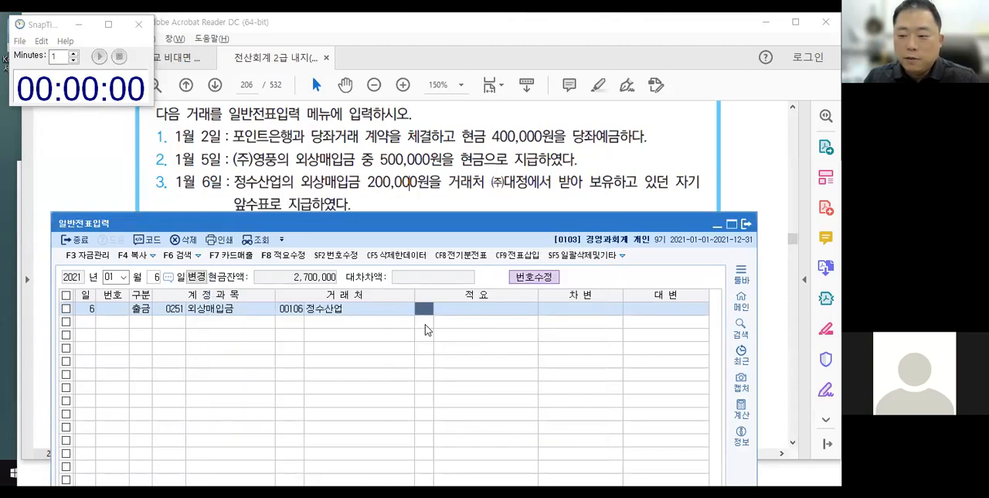
key("Return")
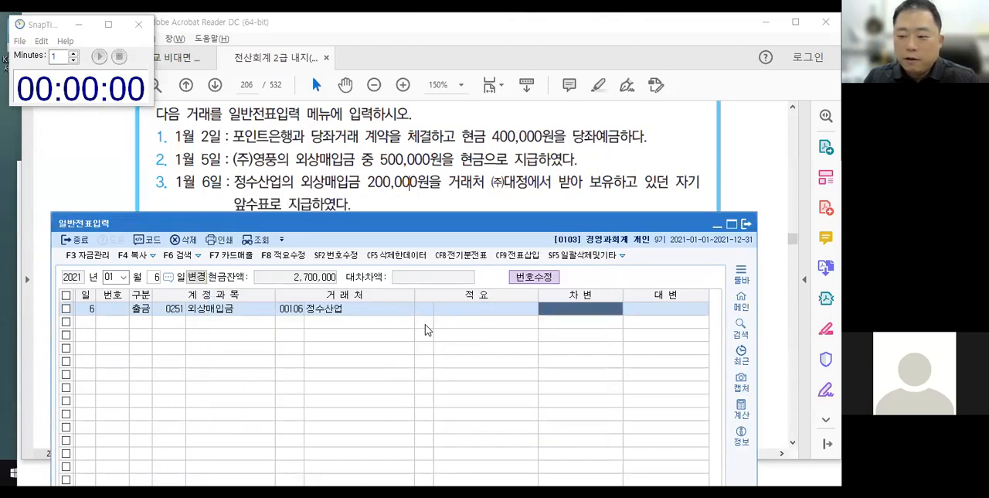
type("2000000")
key("Return")
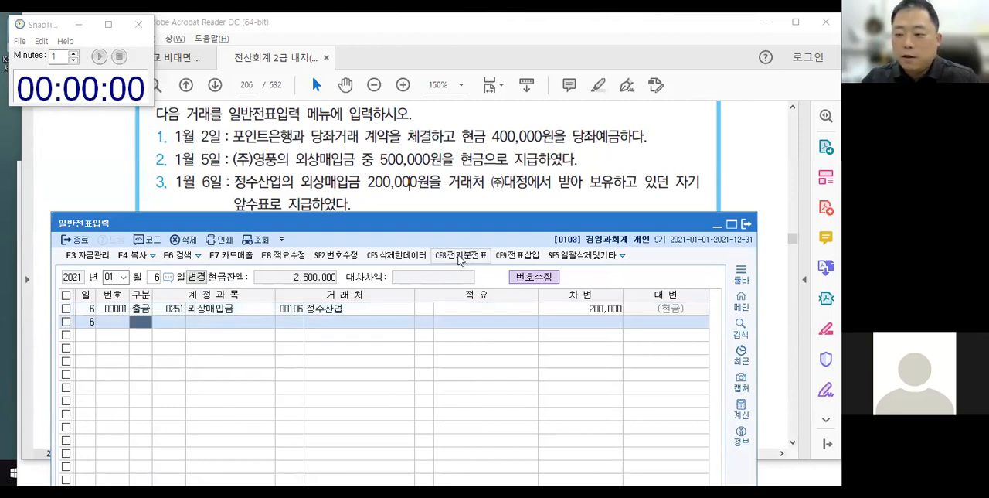
Enlarge the textbook PDF to 200% and place the 일반전표입력 window just below the January 8 transaction, closing the capture tool.
left_click_drag(487, 225, 491, 262)
left_click(497, 208)
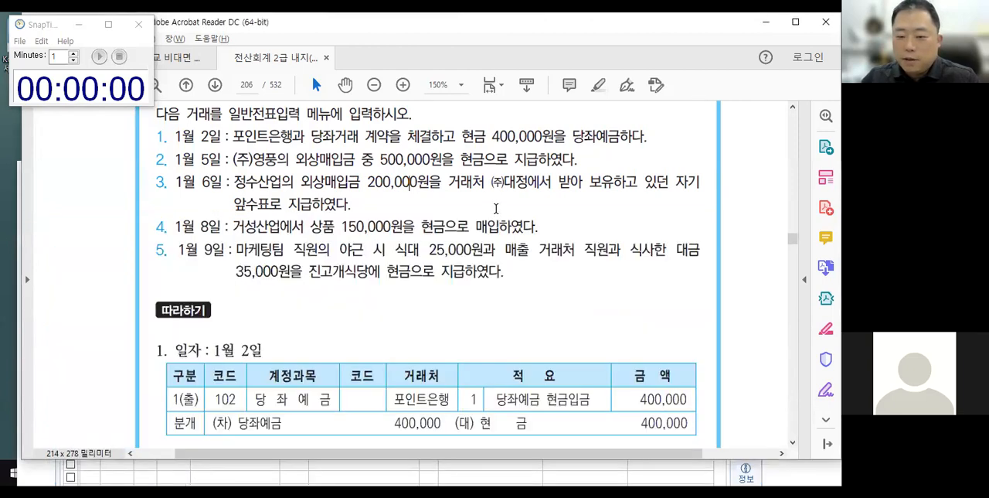
scroll(412, 263, "down", 1)
scroll(412, 241, "up", 1)
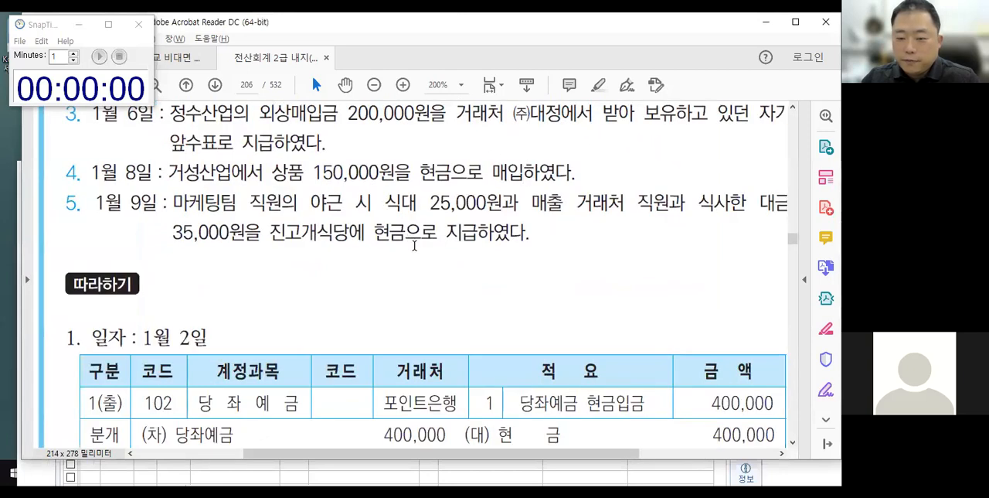
key("alt+Tab")
left_click_drag(416, 257, 405, 204)
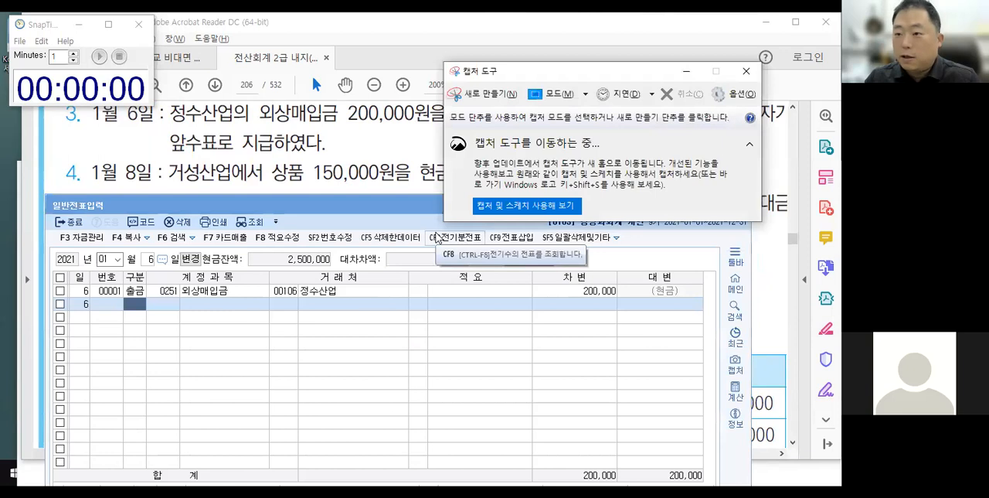
left_click(745, 73)
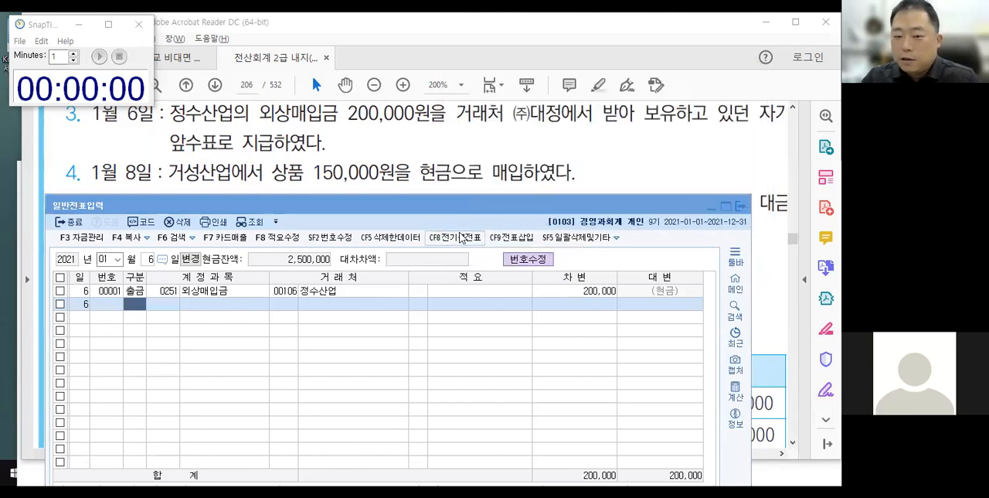
Circle 상품 and 현금 in the January 8 transaction with a dividing slash between them, and clear the markup.
key("ctrl+2")
mouse_move(267, 156)
left_mouse_down()
mouse_move(301, 188)
mouse_move(308, 163)
left_mouse_up()
left_click_drag(400, 143, 367, 211)
mouse_move(414, 157)
left_mouse_down()
mouse_move(436, 190)
mouse_move(424, 155)
left_mouse_up()
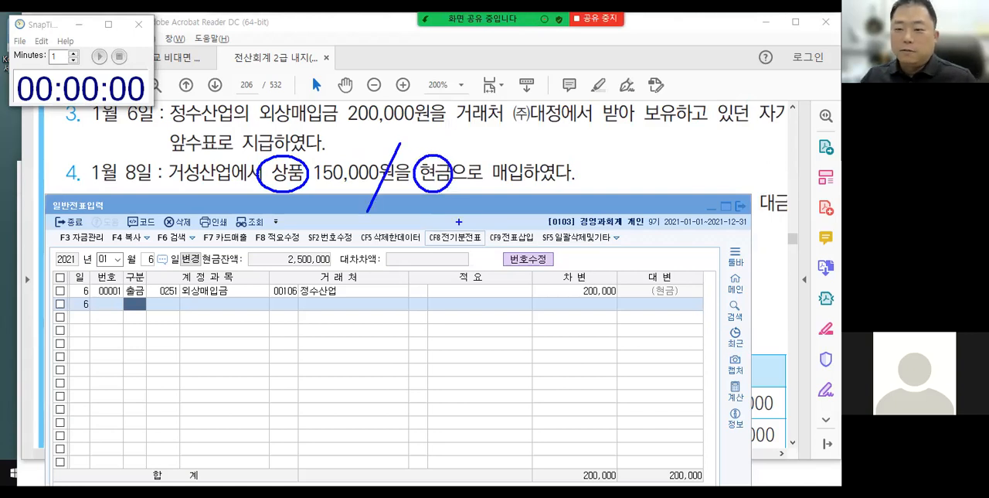
key("Escape")
Start the one-minute practice countdown and set the voucher date to January 8.
left_click(98, 57)
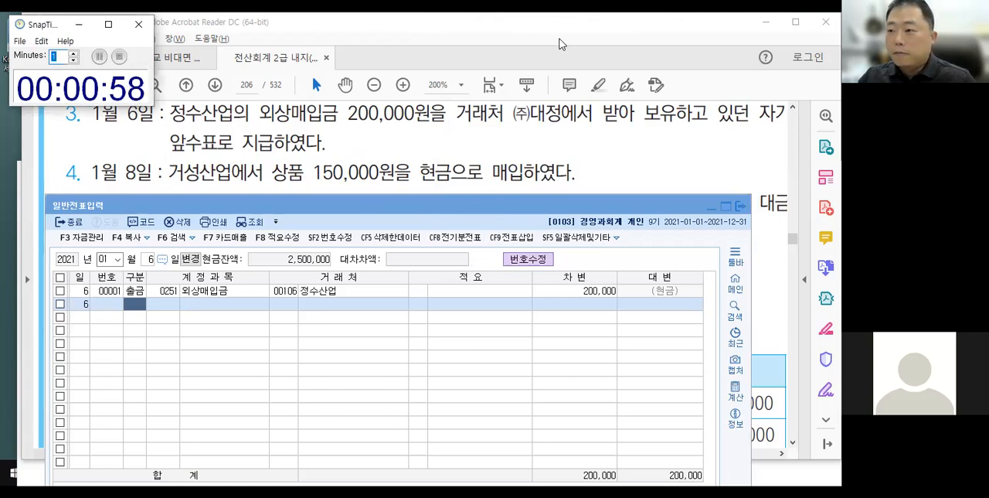
left_click(748, 61)
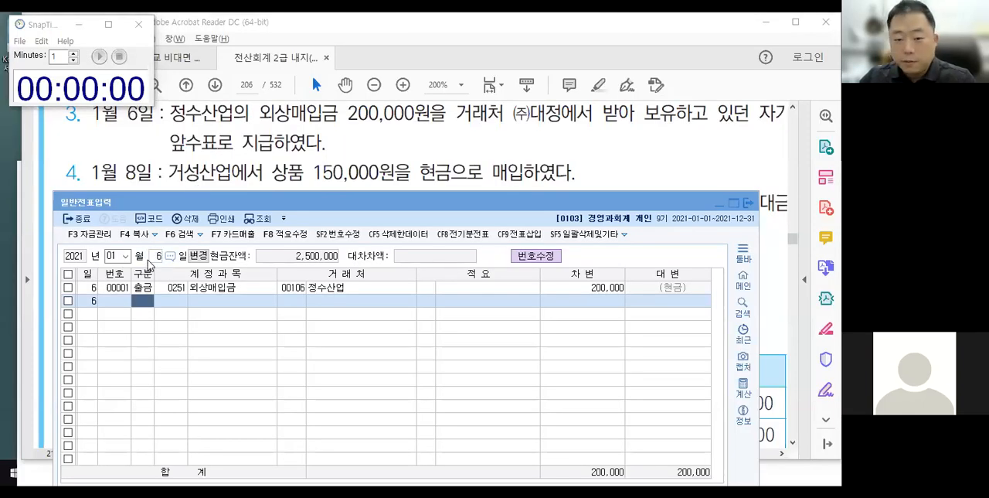
left_click(170, 304)
key("Escape")
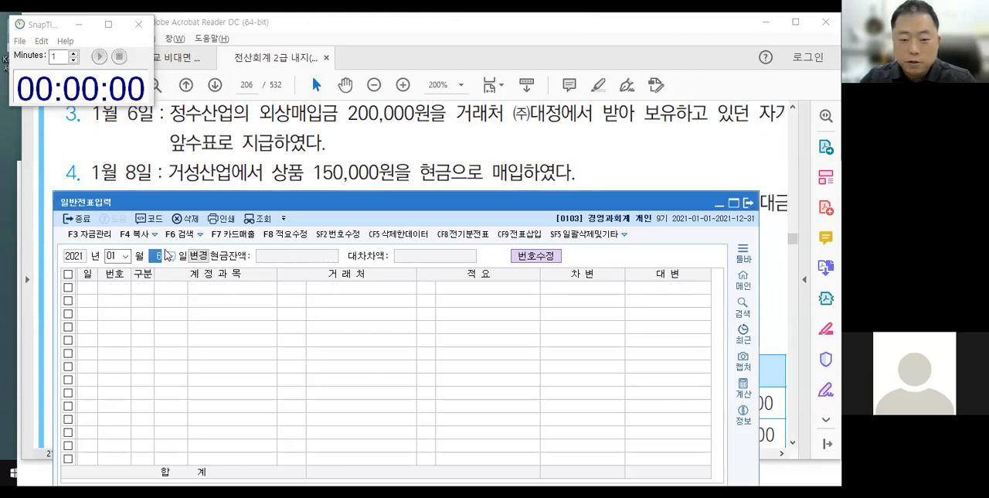
type("8")
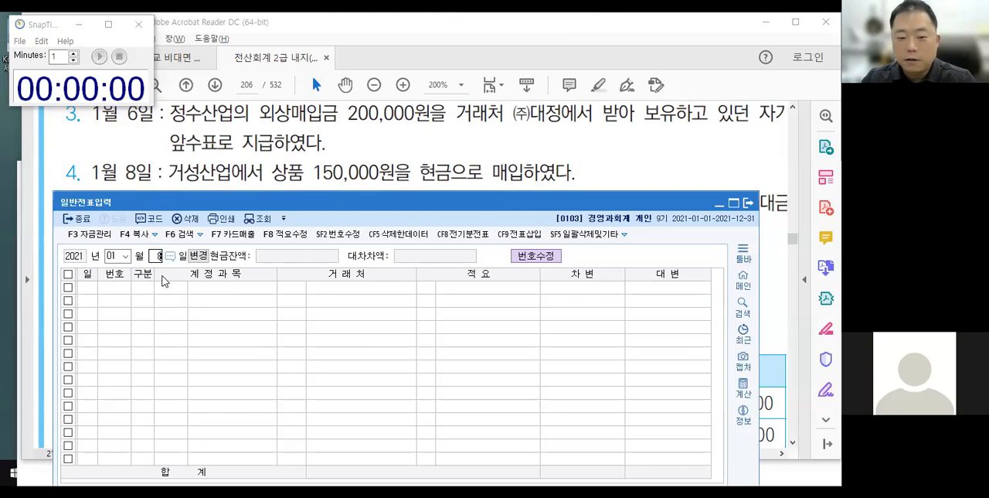
key("Return")
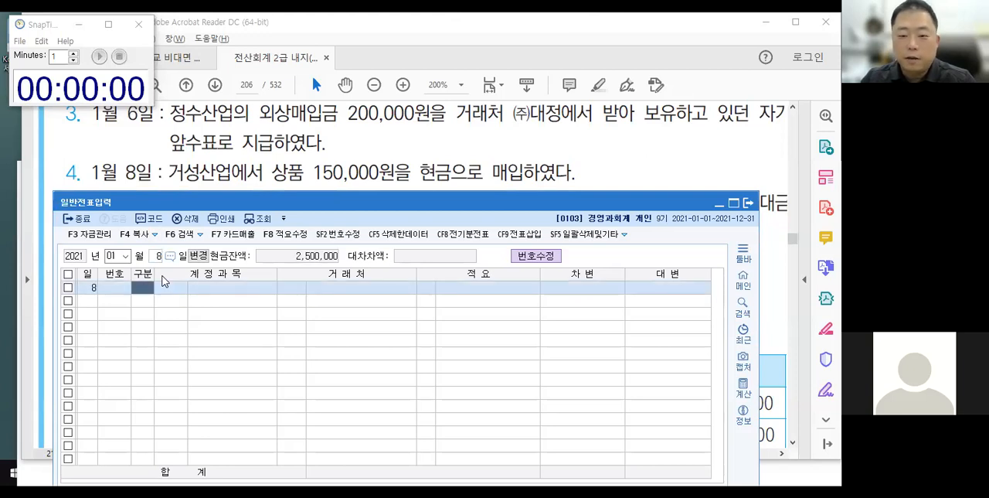
Examine the 구분 cell and its codes 1.출금, 2.입금, 3.차변 and 4.대변 in the enlarged voucher window, framing them temporarily.
double_click(270, 203)
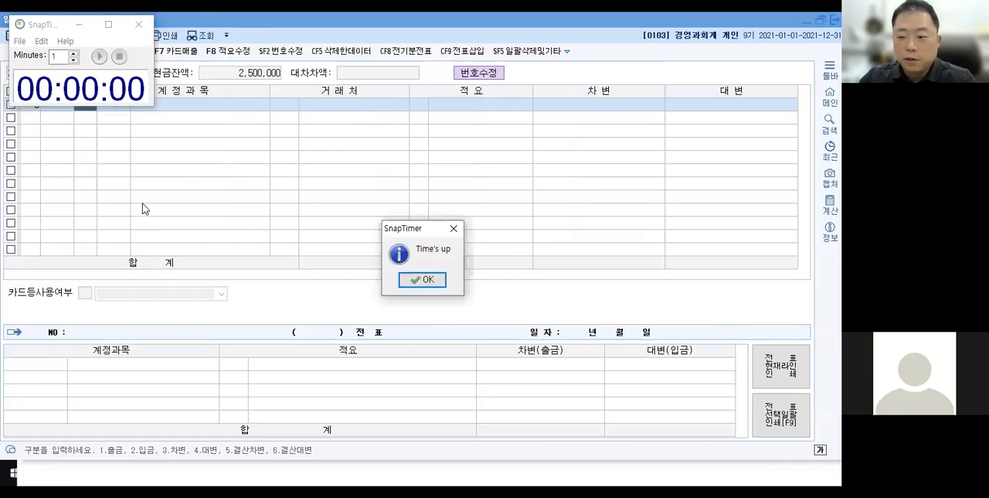
key("Return")
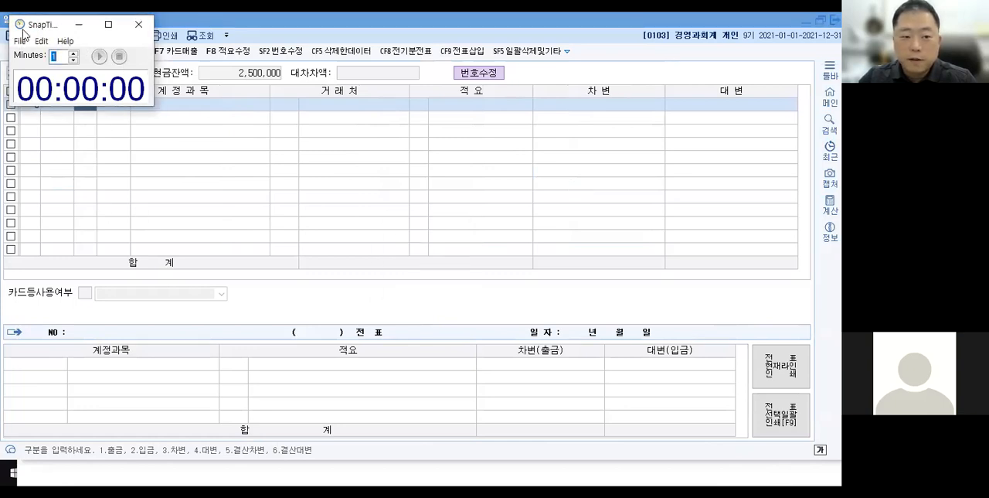
left_click(12, 170)
key("ctrl+2")
mouse_move(72, 97)
left_mouse_down()
mouse_move(99, 113)
mouse_move(78, 159)
mouse_move(93, 412)
mouse_move(106, 449)
mouse_move(156, 464)
left_mouse_up()
left_click_drag(157, 428, 221, 464)
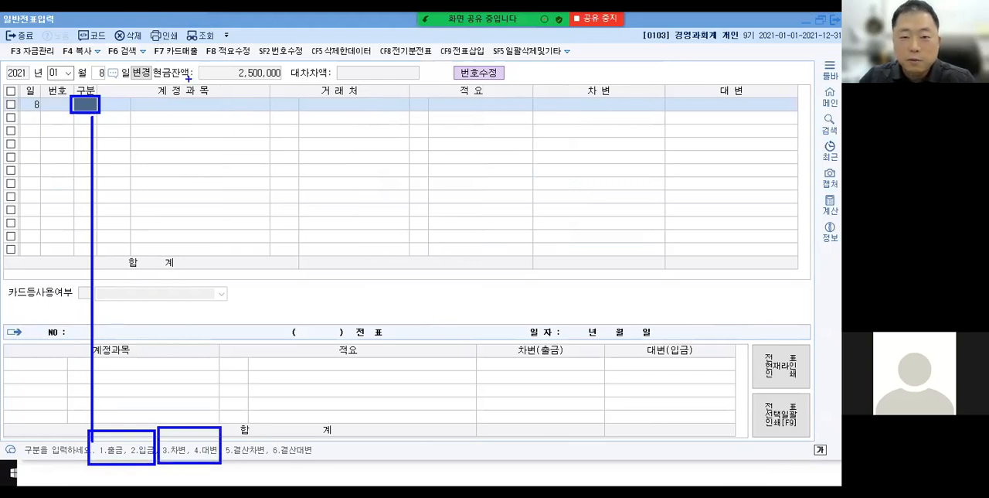
key("Escape")
left_click(222, 24)
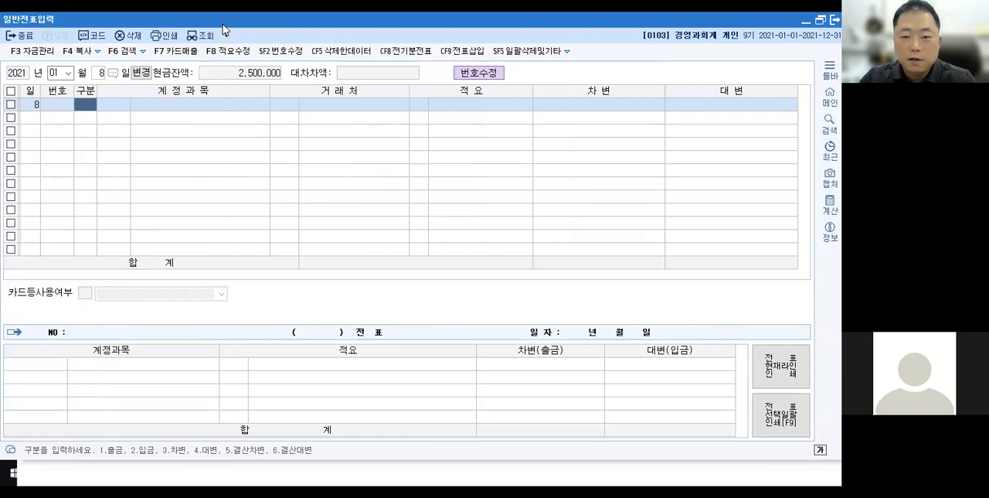
double_click(222, 24)
Enter the January 8 출금 line with account 0146 상품, blank 거래처 and 적요, and 차변 150,000.
type("1")
key("Return")
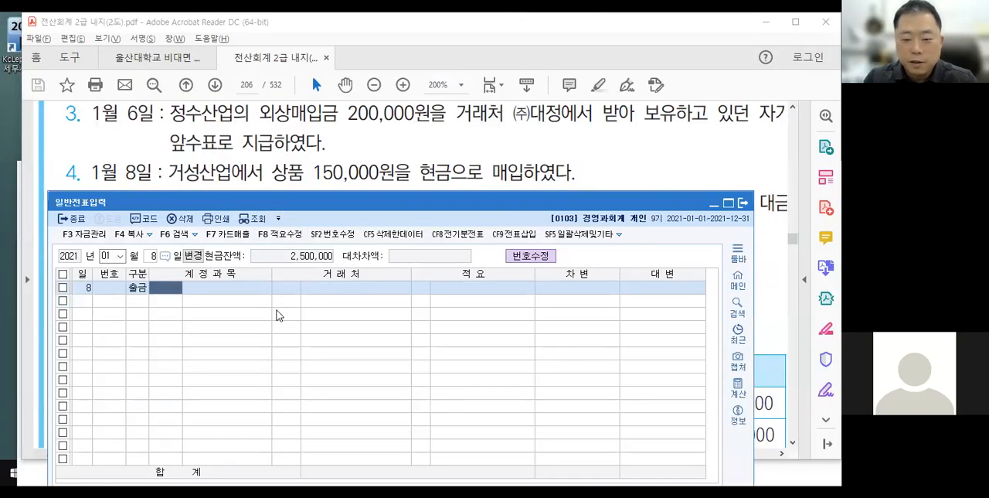
type("ㅅ")
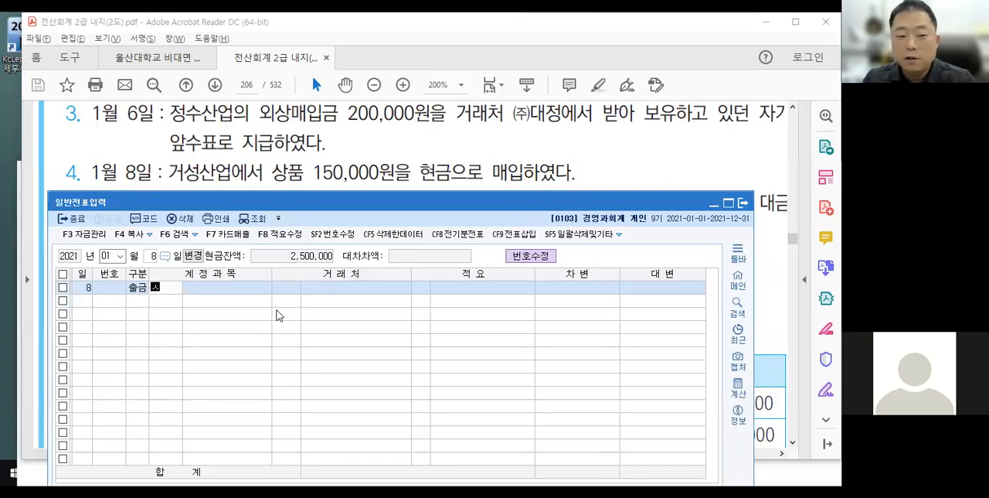
type("상품")
key("Return")
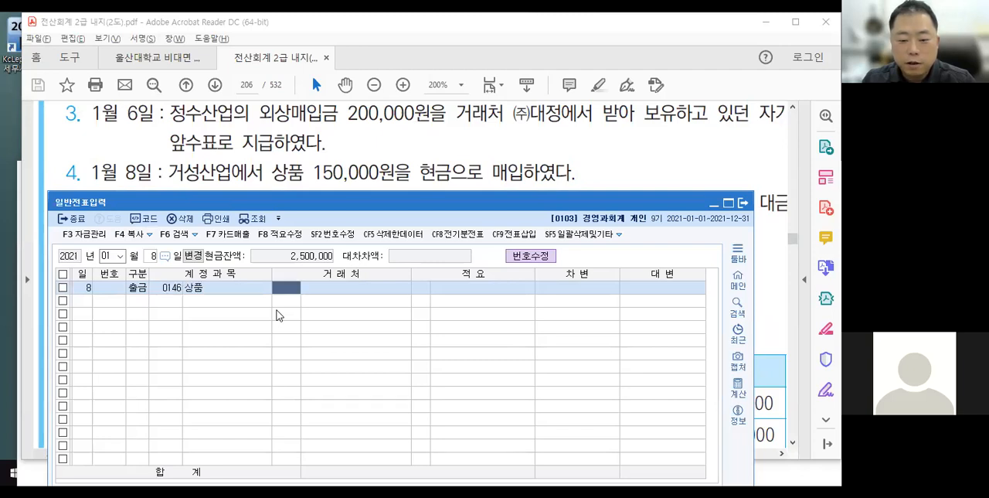
key("Return")
key("Return")
key("Return")
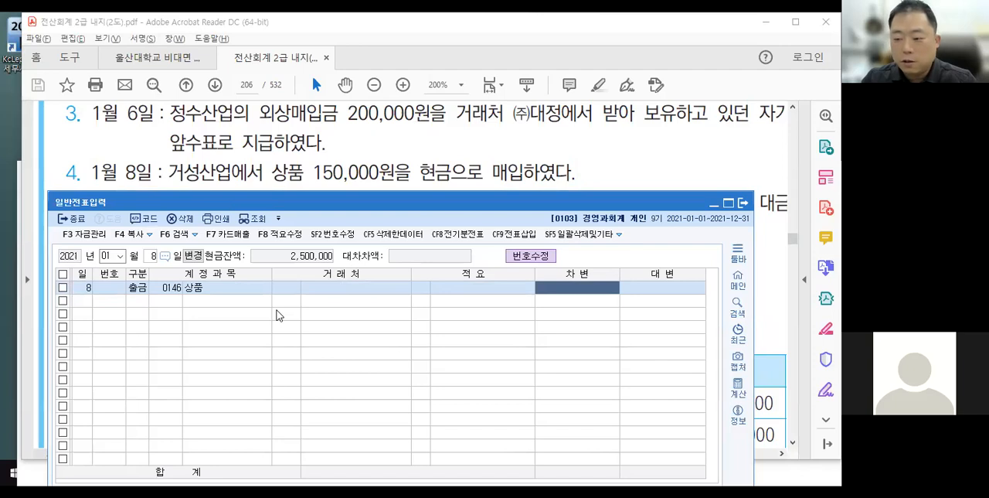
type("1500000")
key("Return")
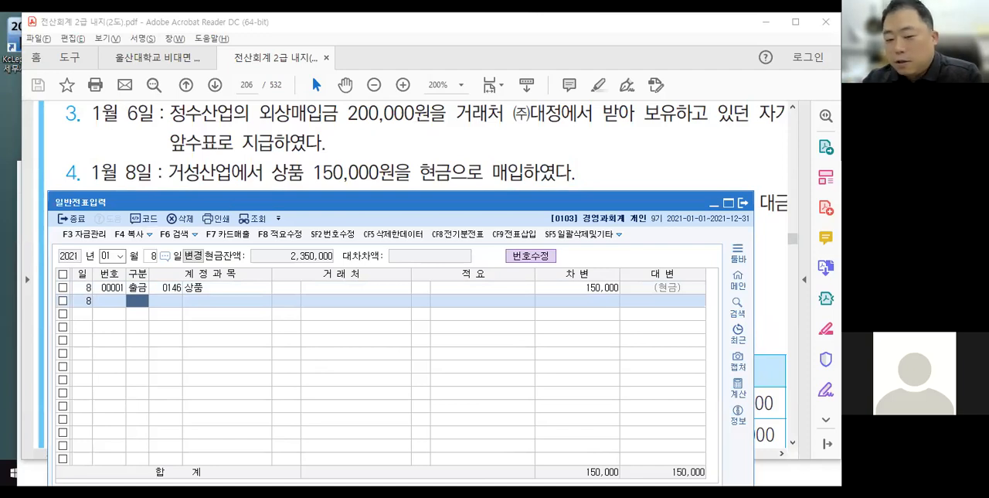
Start a second January 8 출금 line with account 0146 상품 and no amount, and discard it by reloading the date.
key("Return")
key("Return")
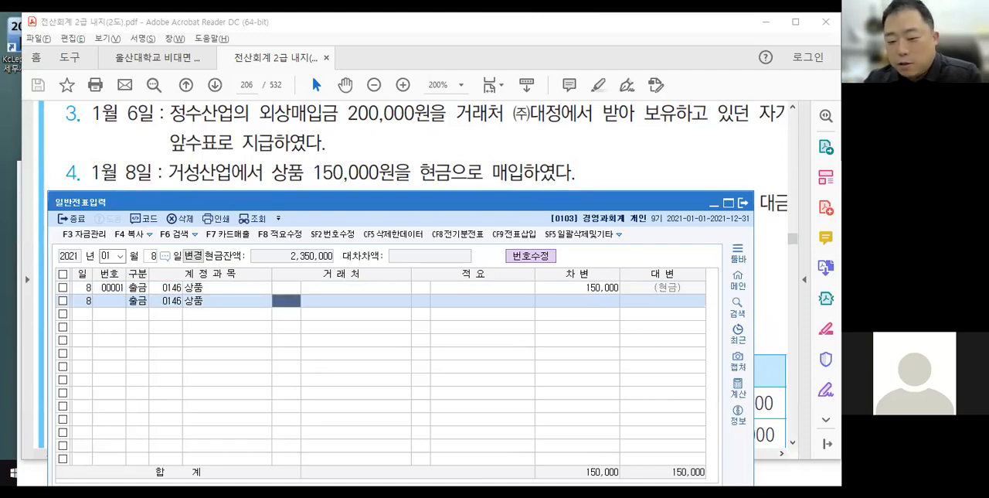
key("Return")
key("Return")
key("Return")
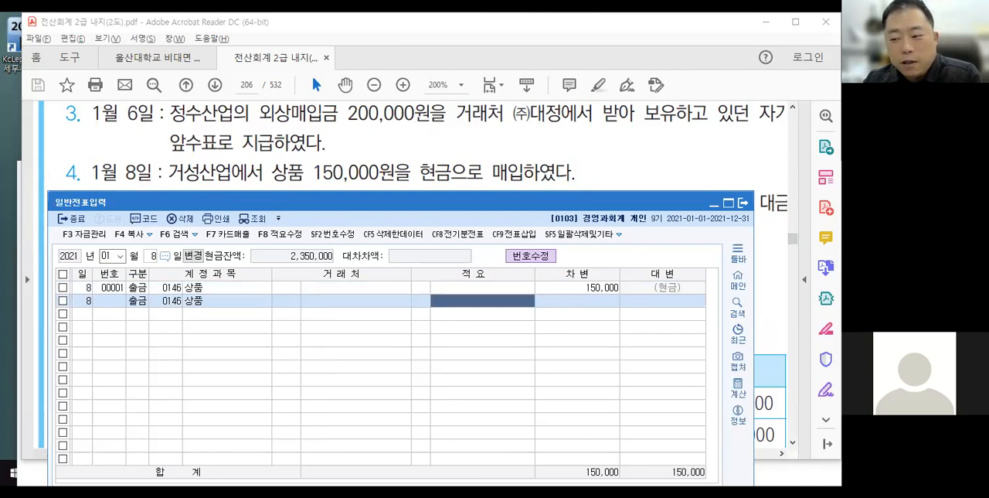
key("Return")
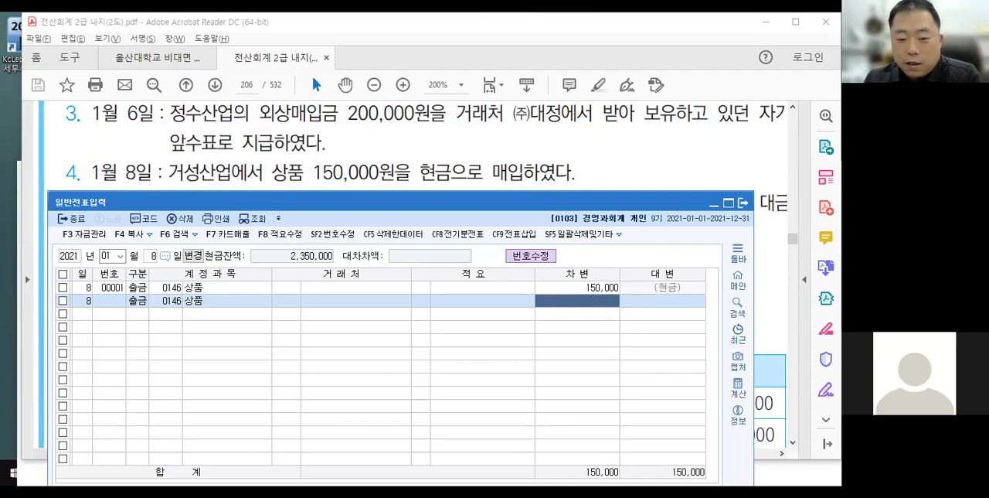
key("Escape")
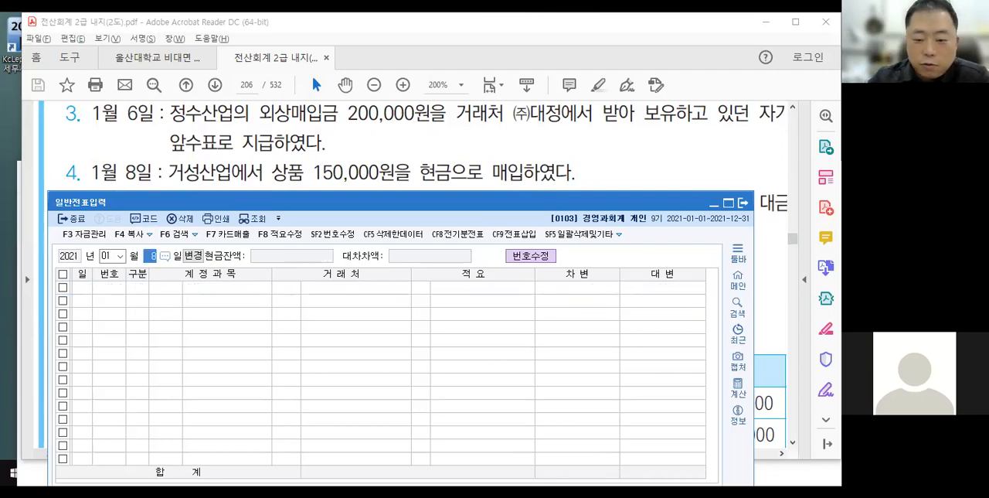
key("Return")
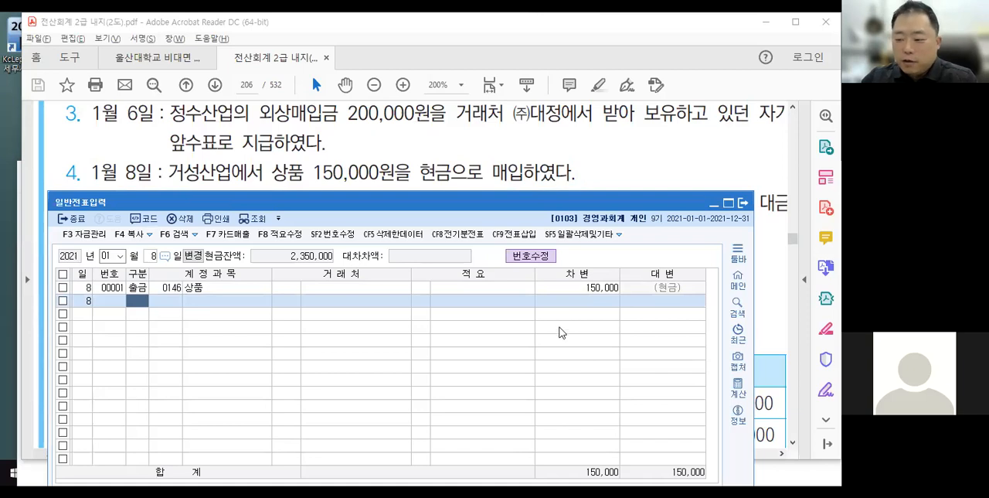
Try to leave another 출금 line with account 0146 상품 and blank amount, and discard the incomplete line.
left_click(527, 289)
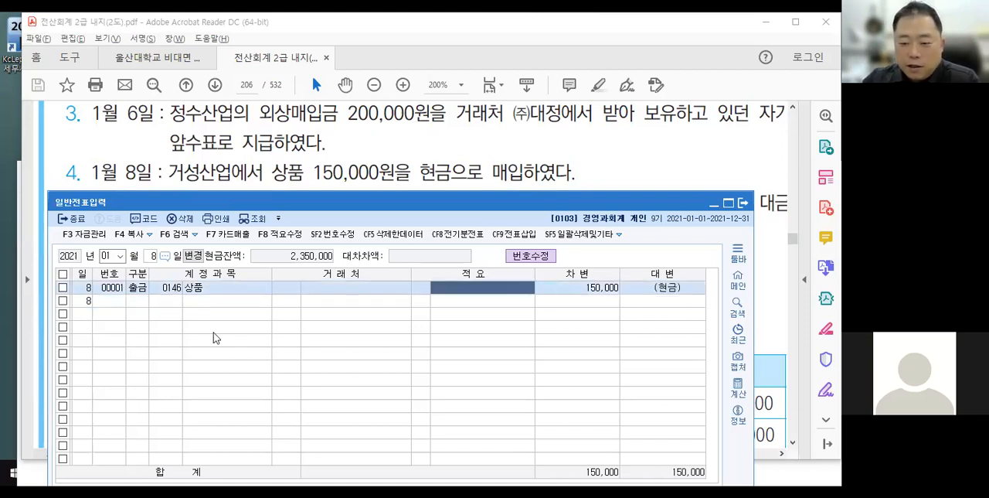
left_click(137, 302)
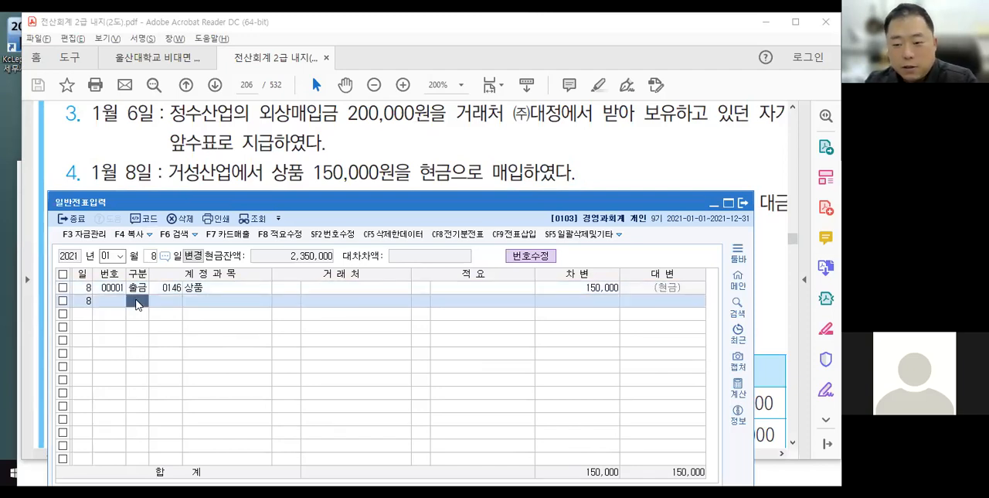
left_click(397, 288)
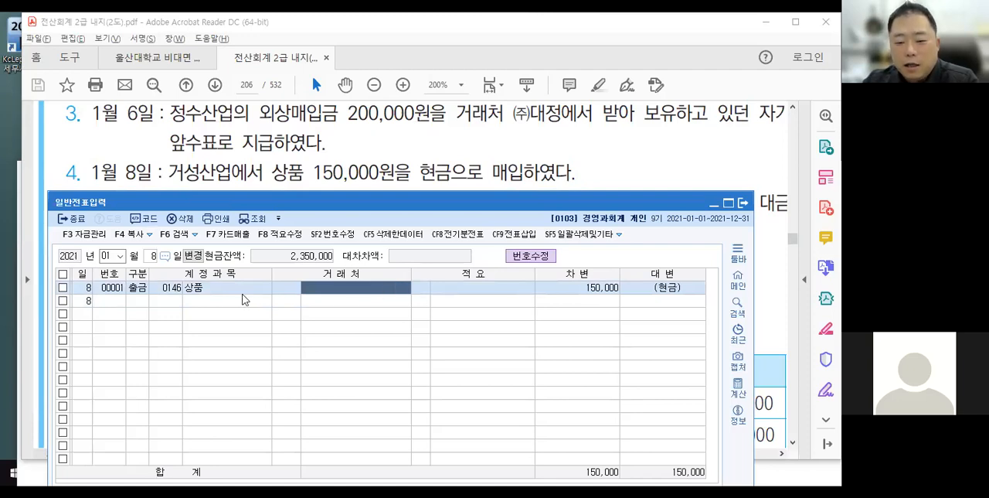
left_click(138, 301)
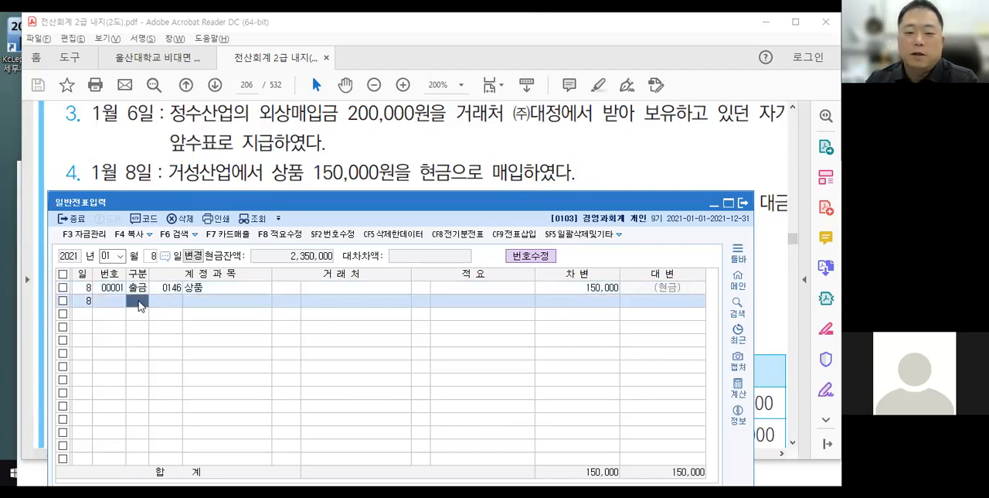
type("1")
key("Return")
type("146")
key("Return")
key("Return")
key("Return")
key("Return")
key("Return")
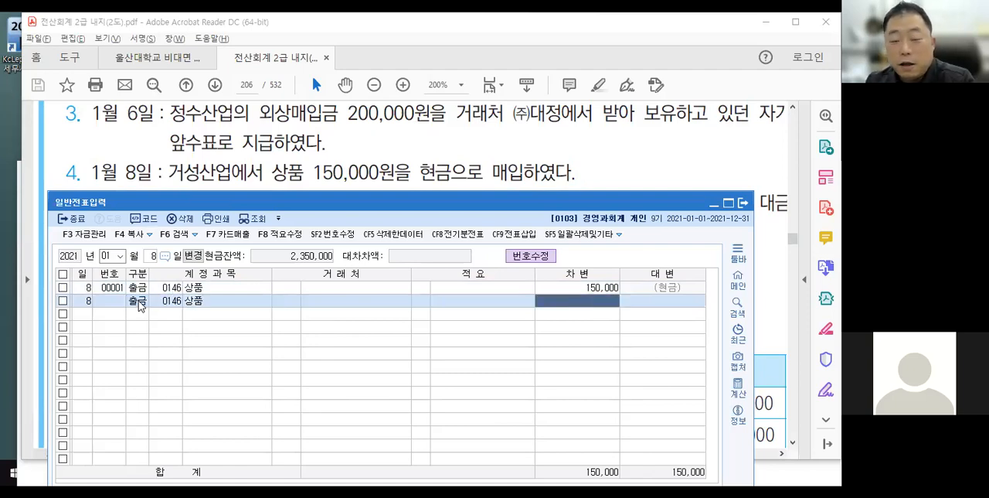
key("Up")
key("Left")
key("Down")
key("Up")
key("Down")
key("Up")
key("Left")
key("Down")
key("Right")
key("Right")
key("Escape")
key("Return")
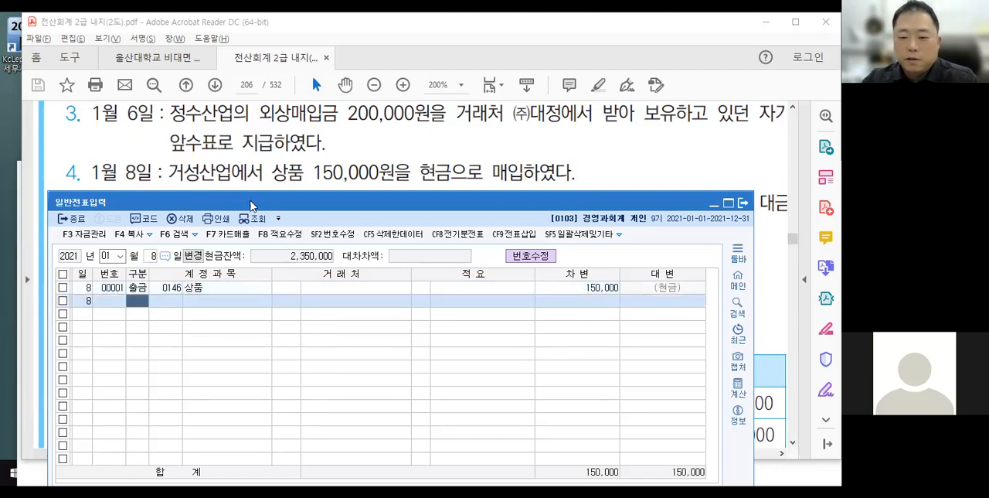
Bring the textbook's January 9 transaction into view with the blank Notepad below it, and start on-screen drawing.
left_click(292, 174)
left_click_drag(281, 289, 279, 215)
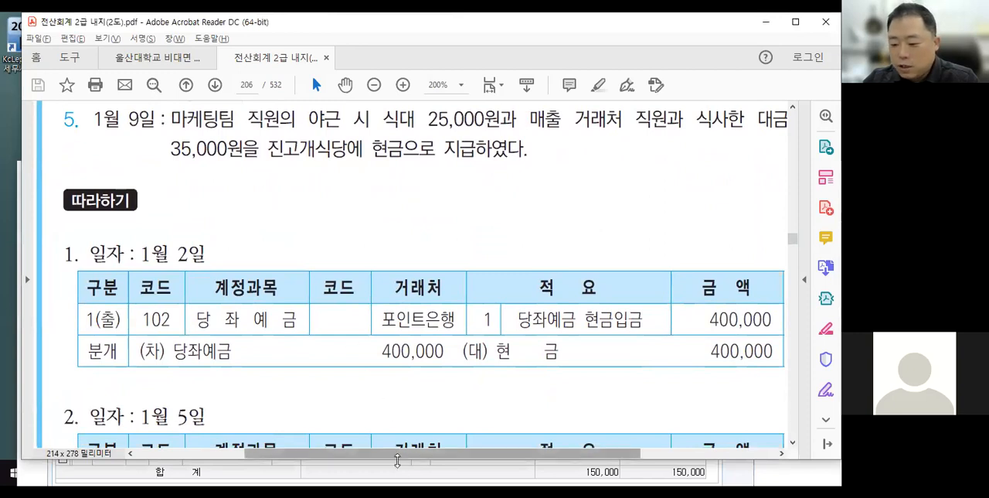
key("alt+Tab")
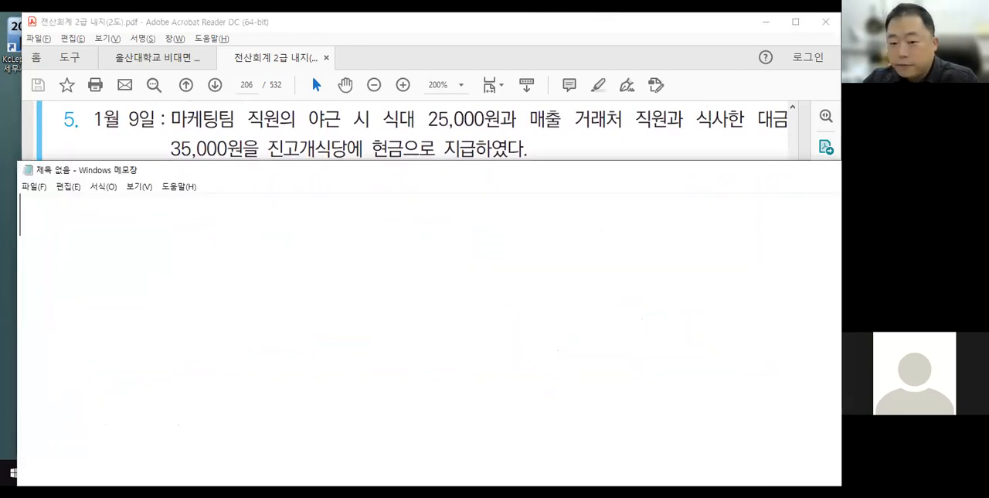
key("ctrl+2")
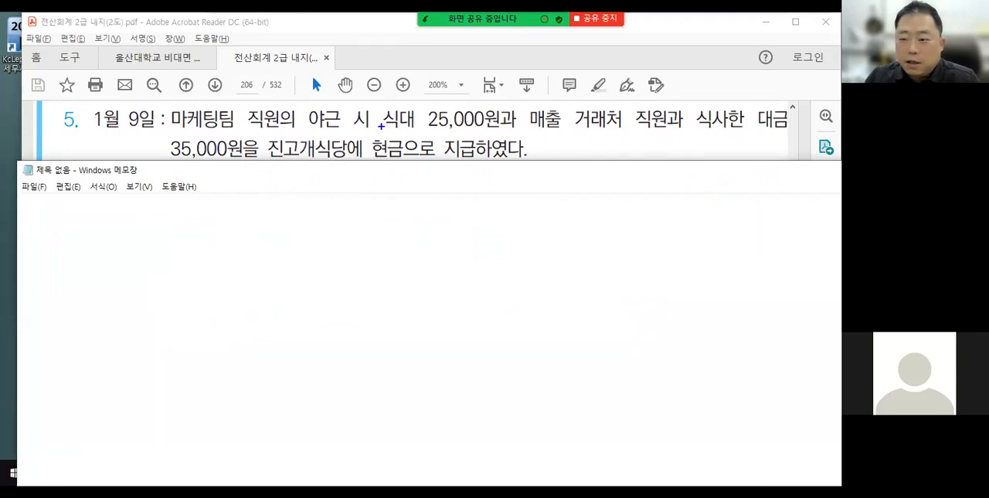
Underline 마케팅팀 직원의 야근 시 and 식대 25,000 in the January 9 transaction, and handwrite 복리후생비(판) = 800번대 below.
left_click_drag(167, 126, 379, 126)
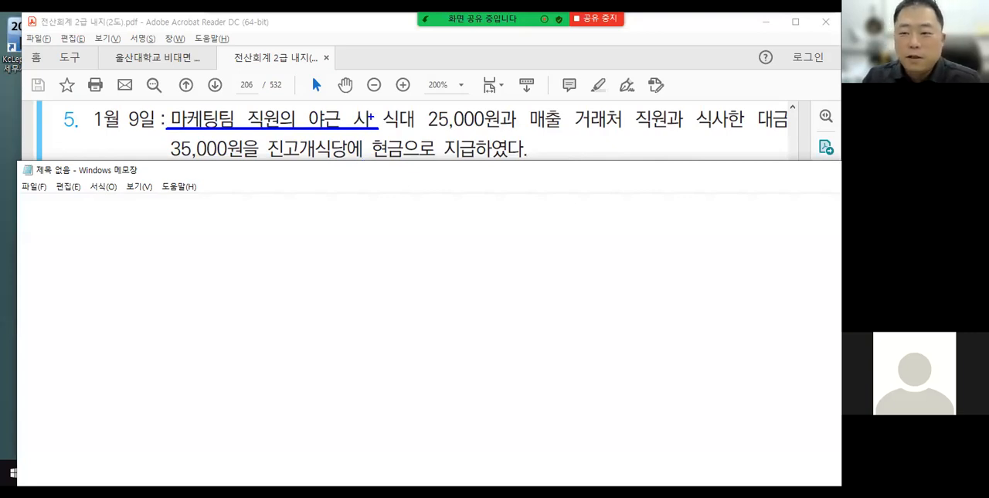
left_click_drag(387, 127, 484, 126)
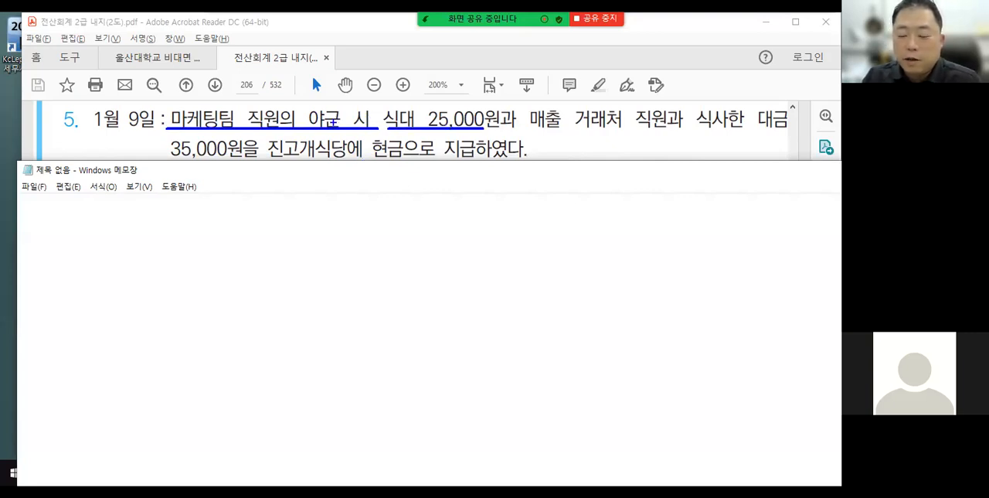
mouse_move(241, 184)
left_mouse_down()
mouse_move(258, 219)
mouse_move(264, 203)
mouse_move(269, 212)
left_mouse_up()
mouse_move(277, 201)
left_mouse_down()
mouse_move(325, 212)
mouse_move(330, 199)
mouse_move(366, 204)
left_mouse_up()
left_click_drag(247, 222, 361, 223)
mouse_move(378, 193)
left_mouse_down()
mouse_move(390, 205)
mouse_move(415, 199)
left_mouse_up()
left_click_drag(426, 191, 464, 213)
Underline 매출 거래처 직원과 식사한 대, handwrite 접대비(판) beneath it, and clear all the markup.
left_click_drag(531, 129, 772, 127)
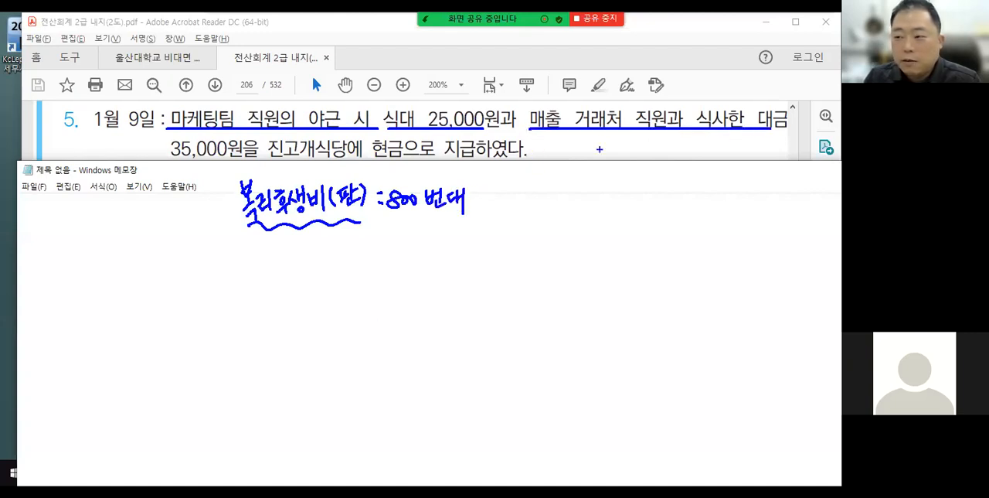
mouse_move(604, 138)
left_mouse_down()
mouse_move(612, 154)
mouse_move(626, 159)
mouse_move(638, 147)
mouse_move(644, 156)
left_mouse_up()
mouse_move(642, 138)
left_mouse_down()
mouse_move(643, 156)
mouse_move(651, 144)
left_mouse_up()
mouse_move(653, 139)
left_mouse_down()
mouse_move(654, 154)
mouse_move(687, 155)
left_mouse_up()
left_click_drag(689, 144, 700, 157)
left_click_drag(361, 171, 460, 180)
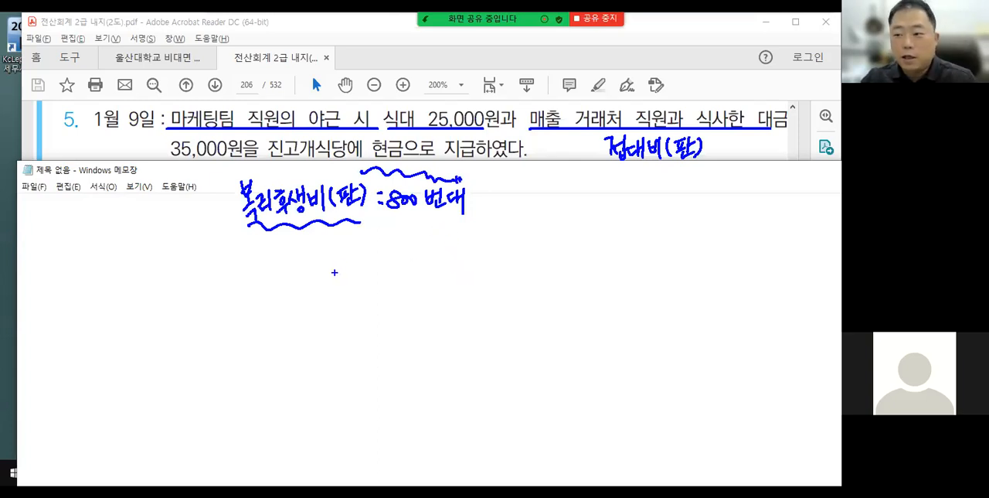
key("Escape")
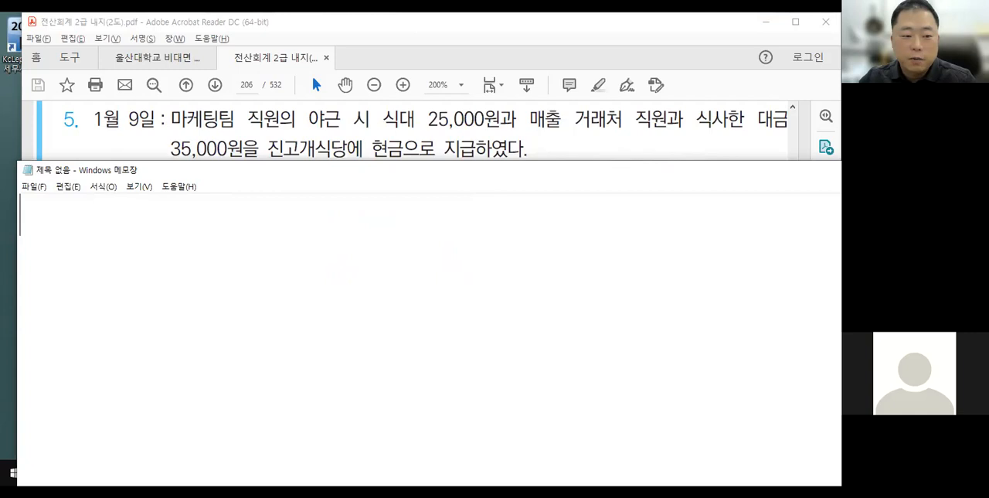
Return to the 일반전표입력 window and set the voucher date to January 9.
key("Return")
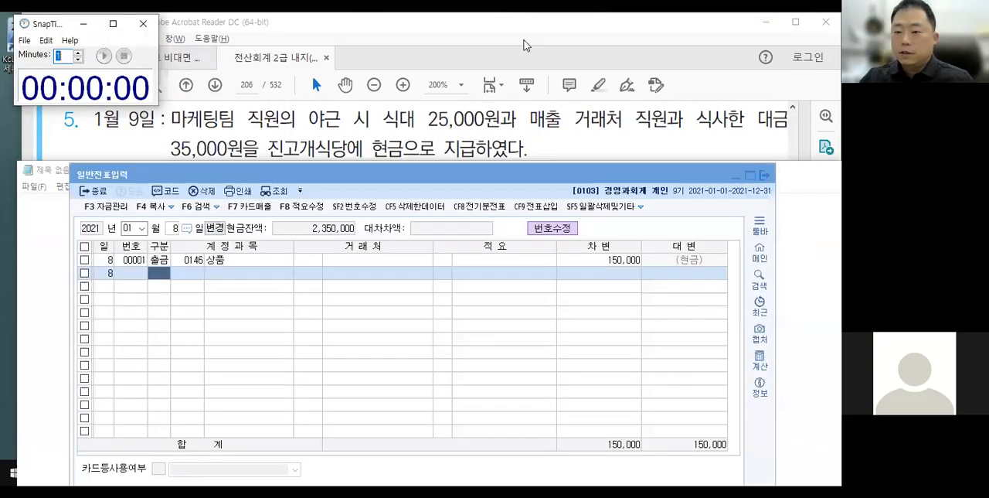
left_click(435, 179)
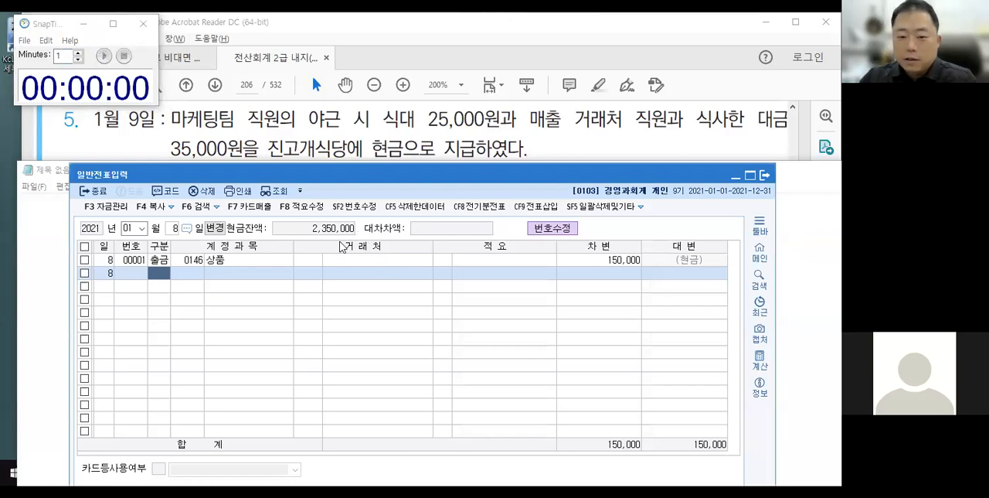
left_click(175, 230)
type("9")
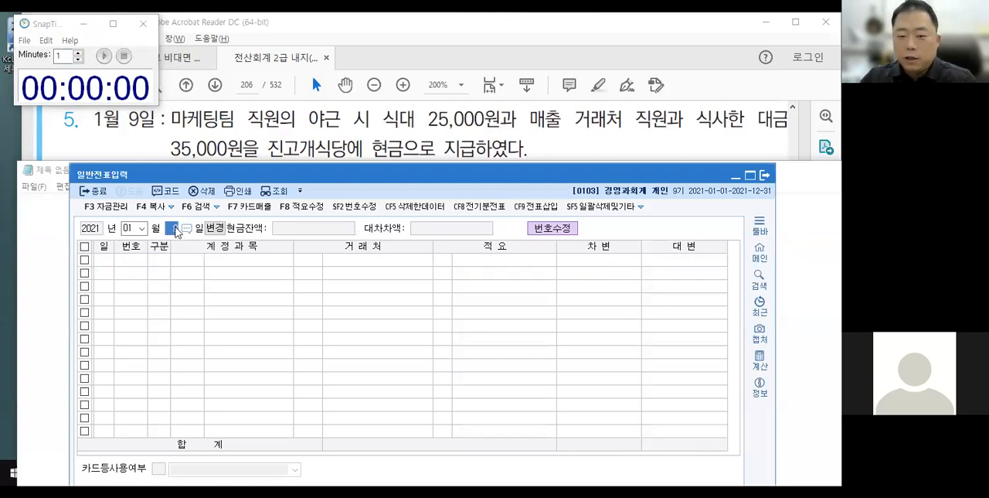
key("Return")
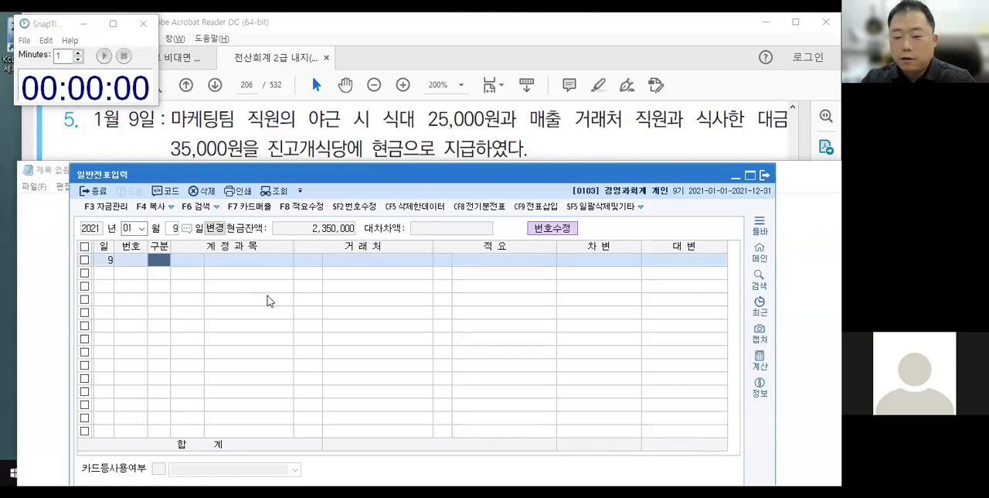
Start a January 9 출금 line, search accounts for 복리, and choose 0811 복리후생비 (판매관리비).
type("1")
key("Return")
type("복리")
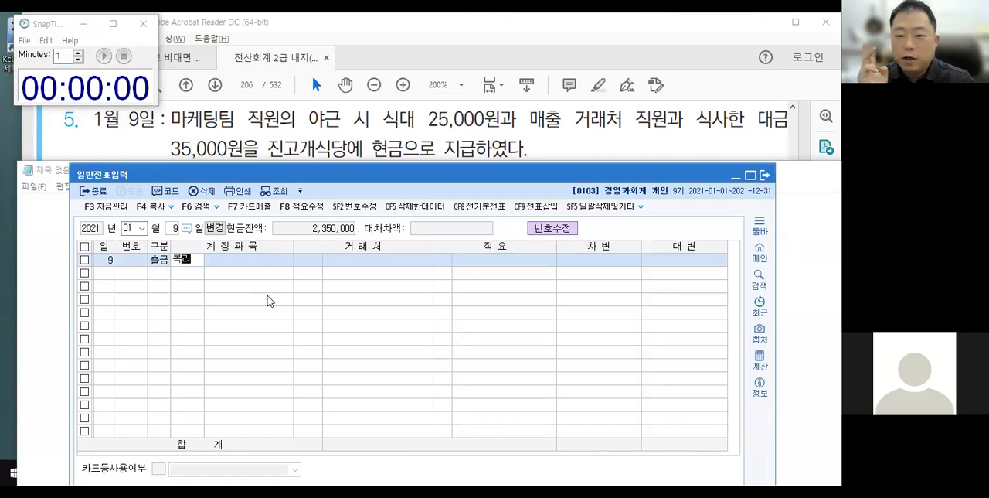
type("후")
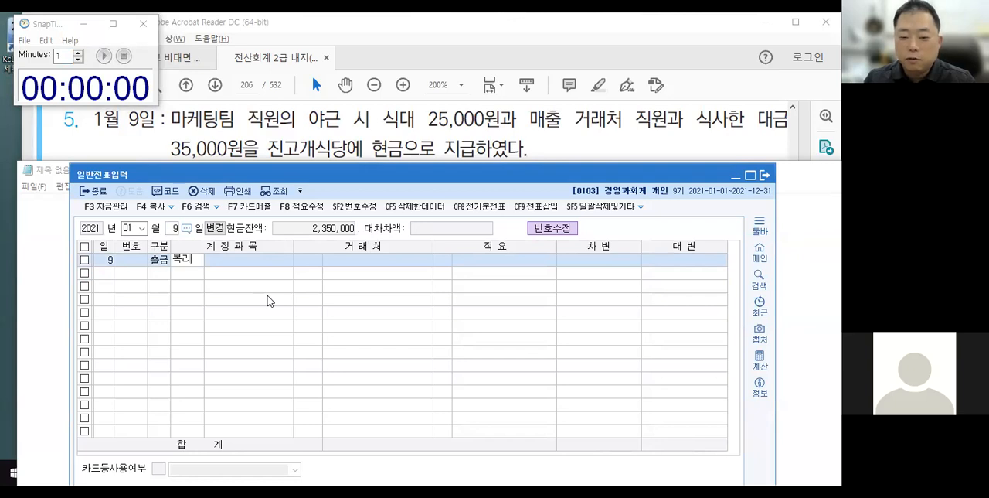
key("Return")
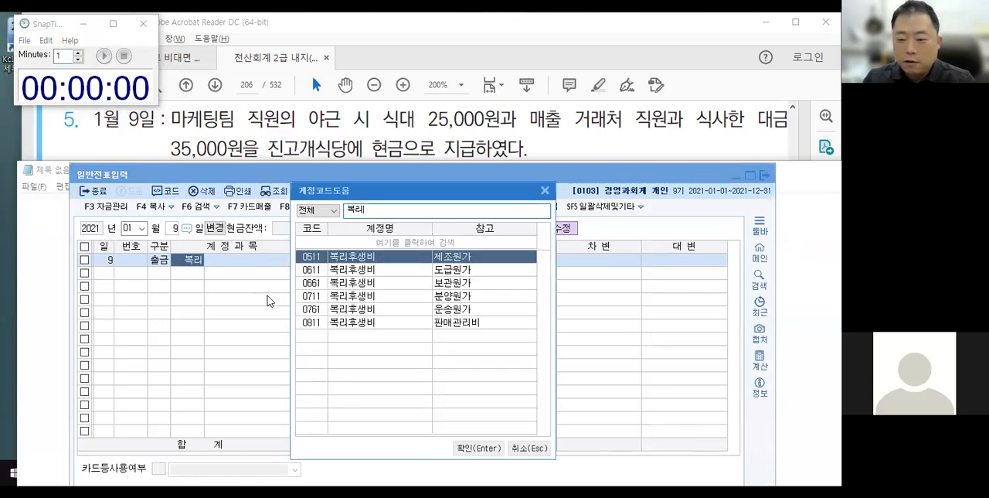
key("Down")
key("Down")
key("Down")
key("Down")
key("Down")
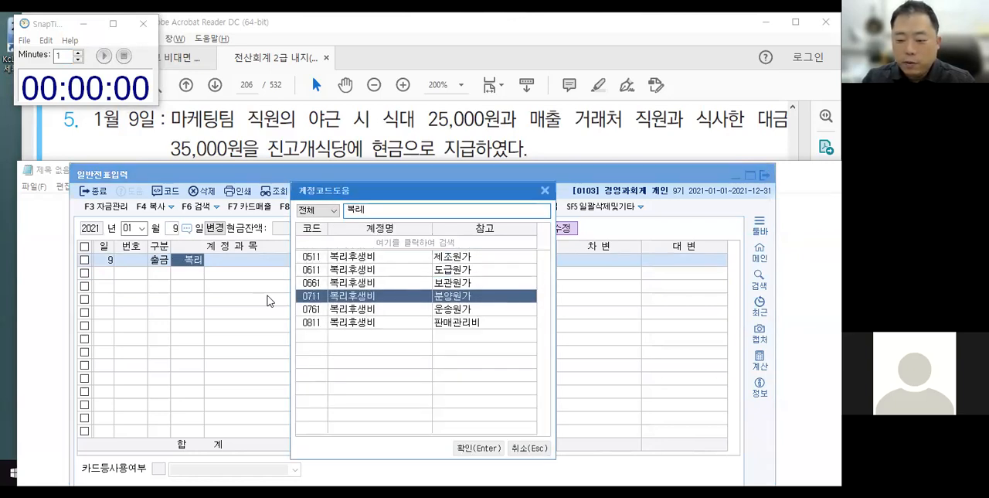
key("Up")
key("Up")
key("Up")
key("Up")
key("Up")
key("Up")
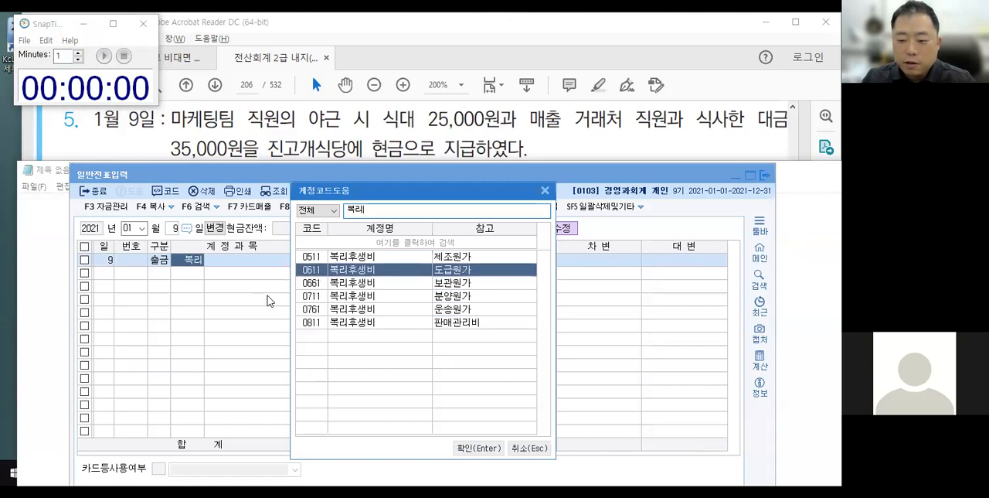
key("Down")
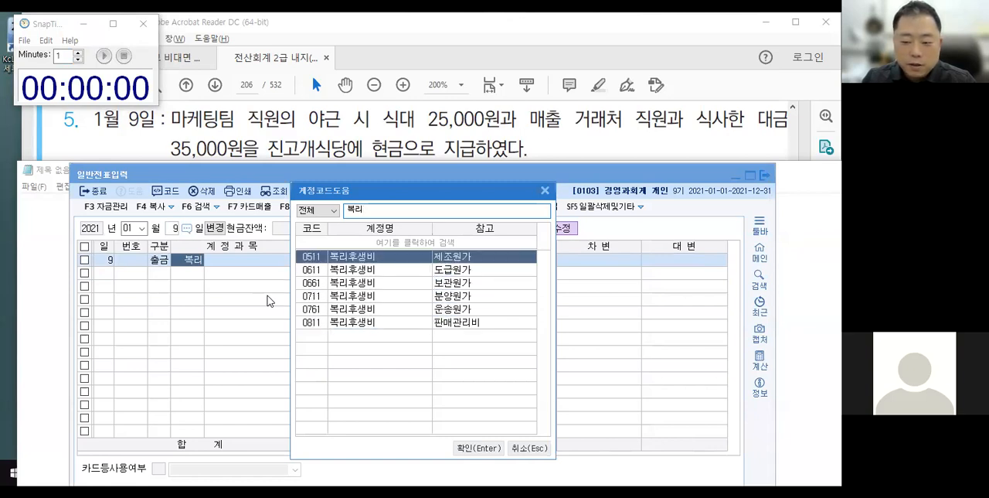
key("Up")
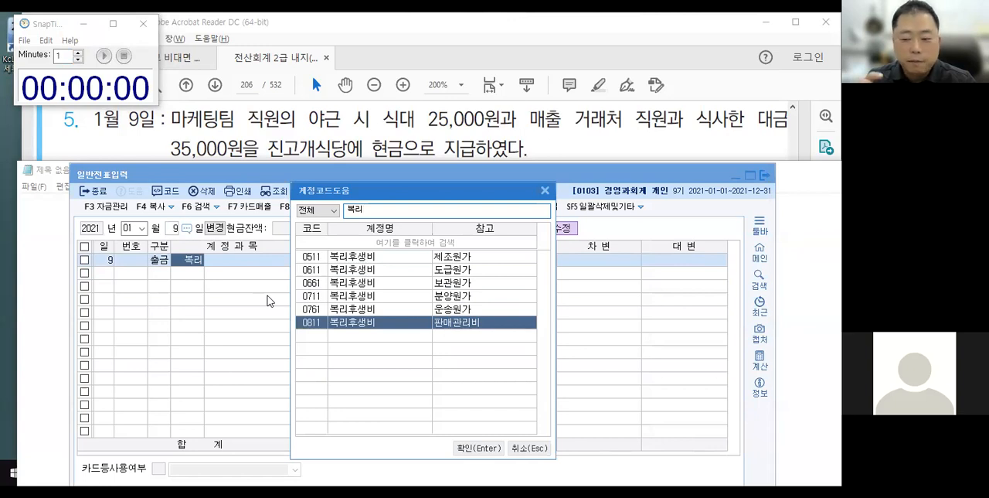
key("Return")
key("Return")
key("Return")
key("Return")
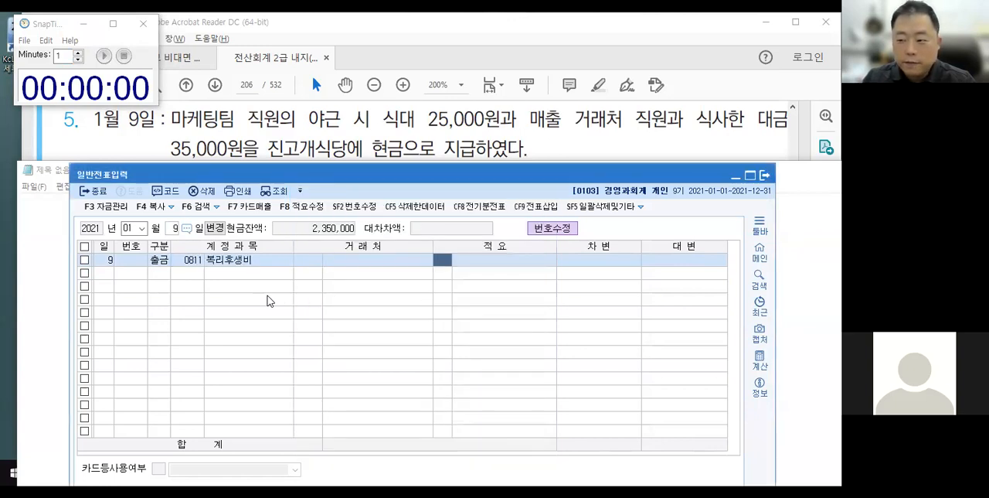
Complete the 복리후생비 line with blank 거래처 and 적요 and 차변 25,000.
type("250000")
key("Return")
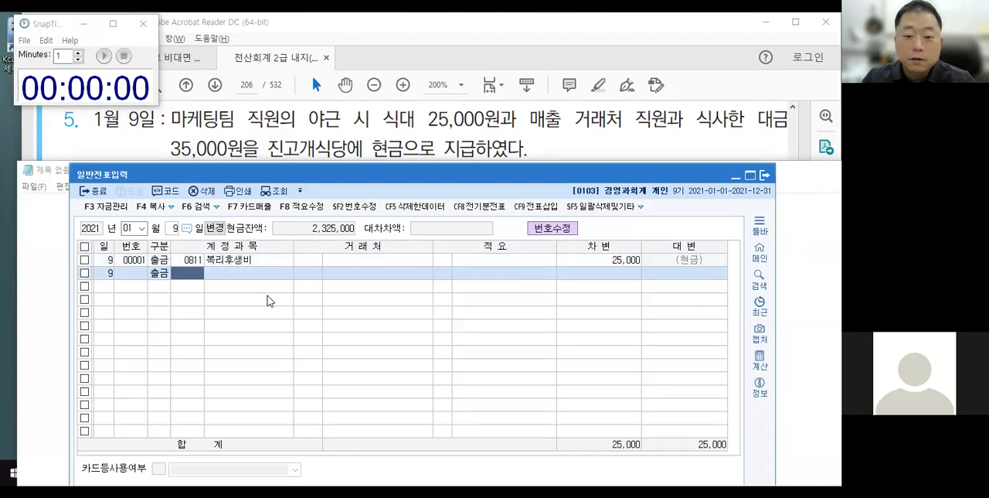
Enter a second January 9 출금 line for 0813 접대비 (판매관리비) with blank 거래처 and 적요 and 차변 35,000.
type("접대")
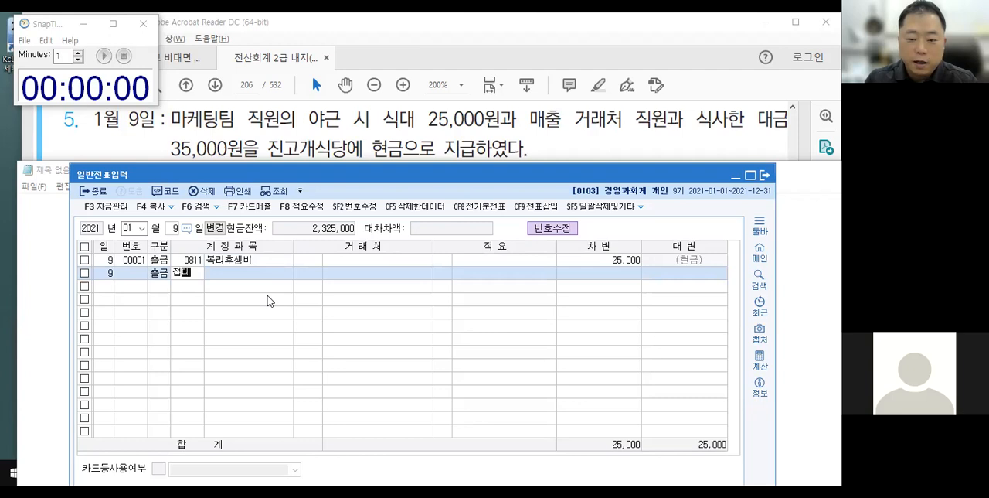
key("Return")
key("Up")
key("Up")
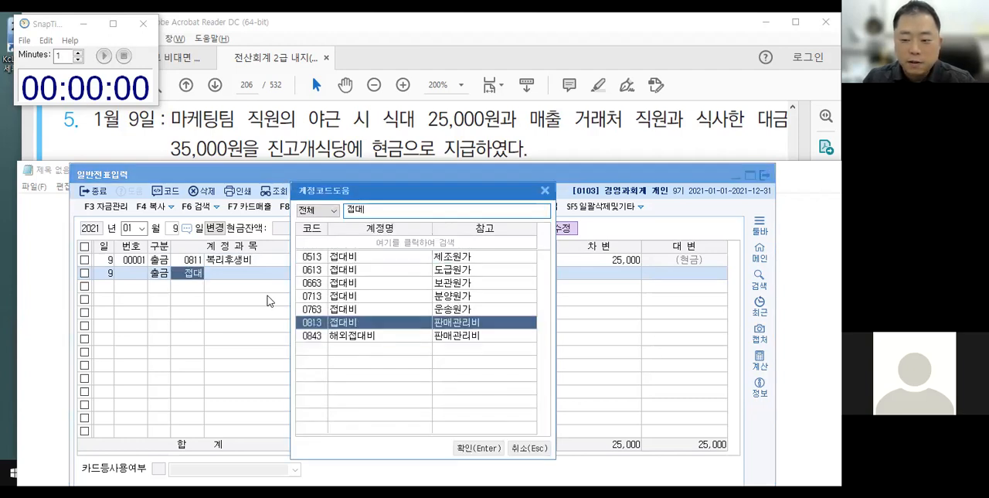
key("Return")
key("Return")
key("Return")
key("Return")
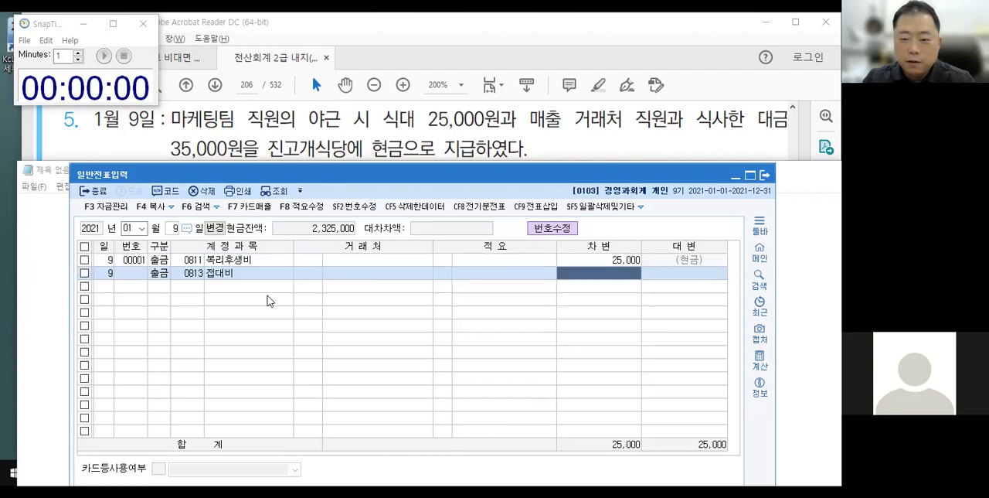
type("350000")
key("Return")
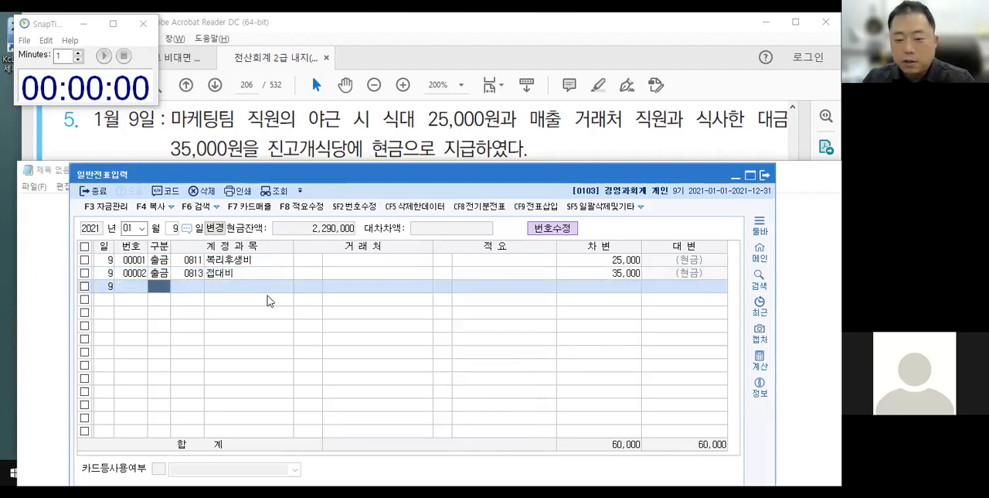
key("Up")
key("Up")
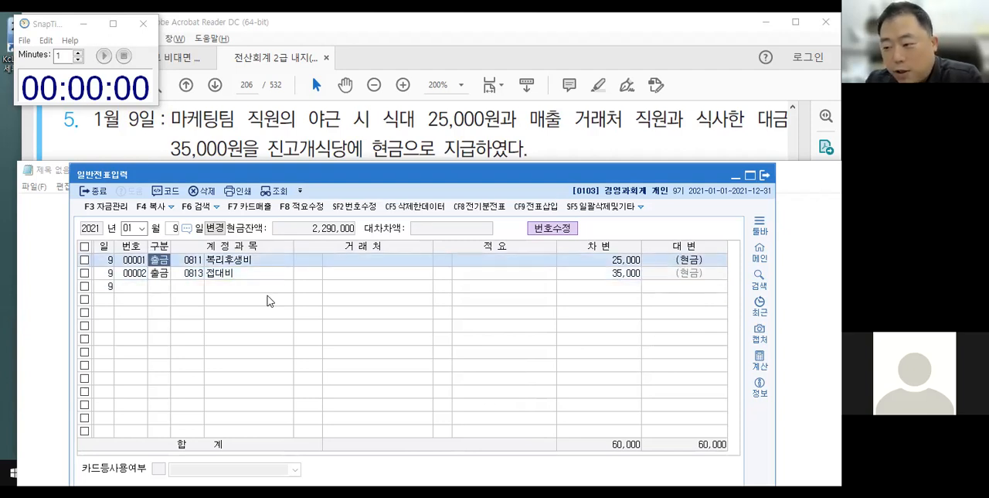
key("Down")
key("Up")
key("Down")
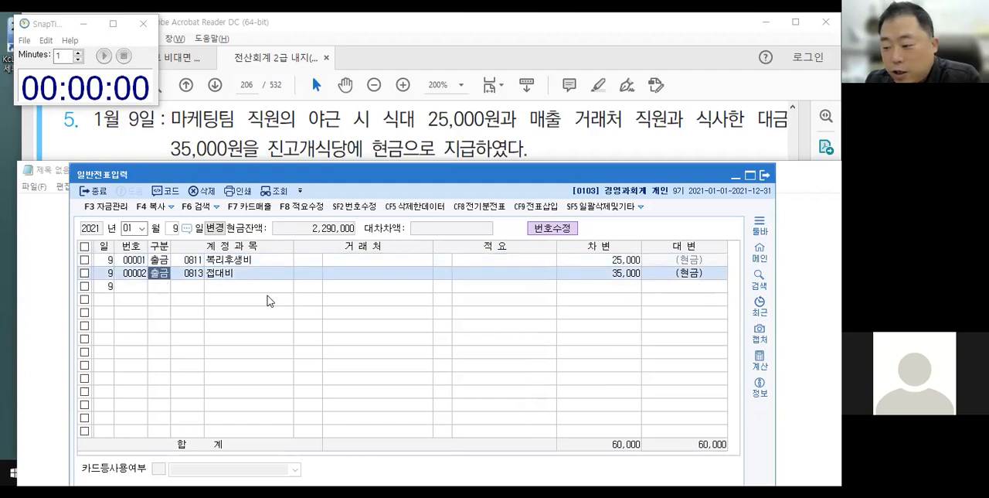
key("Down")
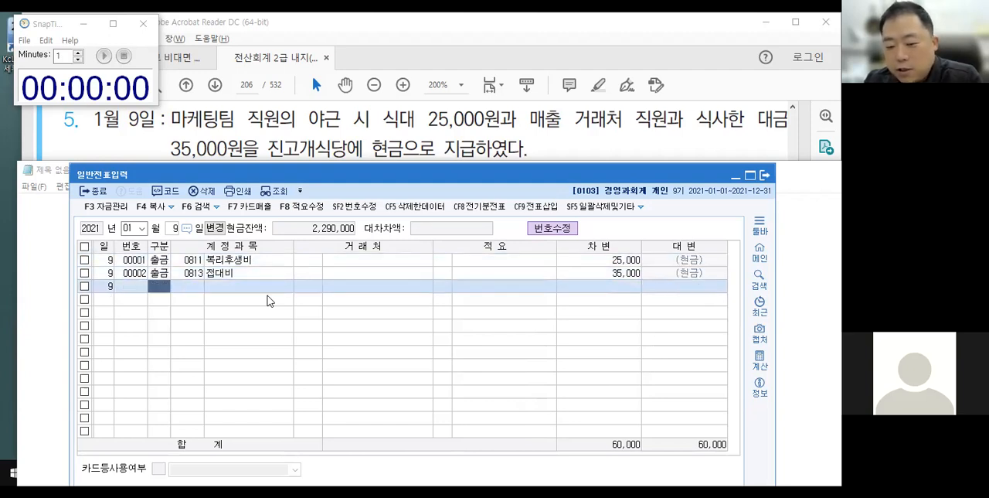
Start an alternative January 9 voucher with a 차변 line for 0811 복리후생비 of 25,000.
type("30811")
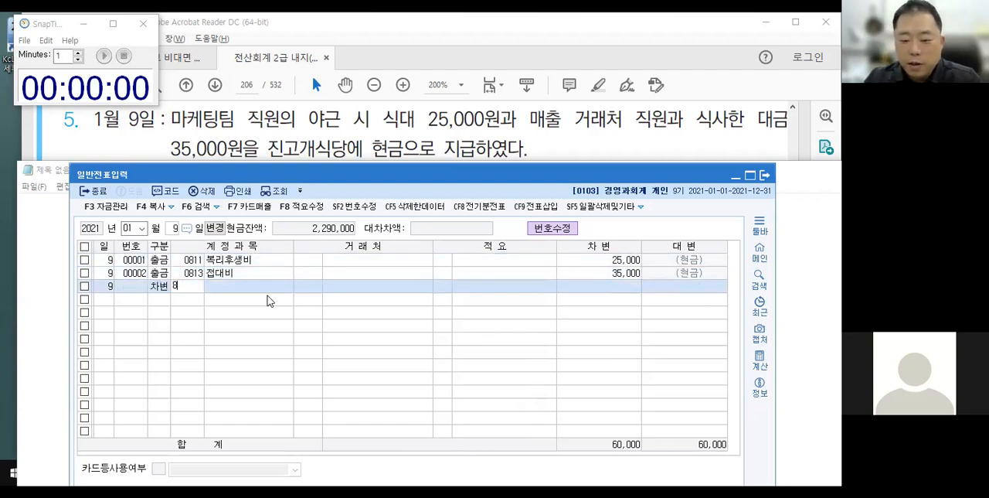
key("Return")
Add a 차변 line for 0813 접대비 of 35,000 to the alternative January 9 voucher.
key("Return")
key("Return")
type("25,000")
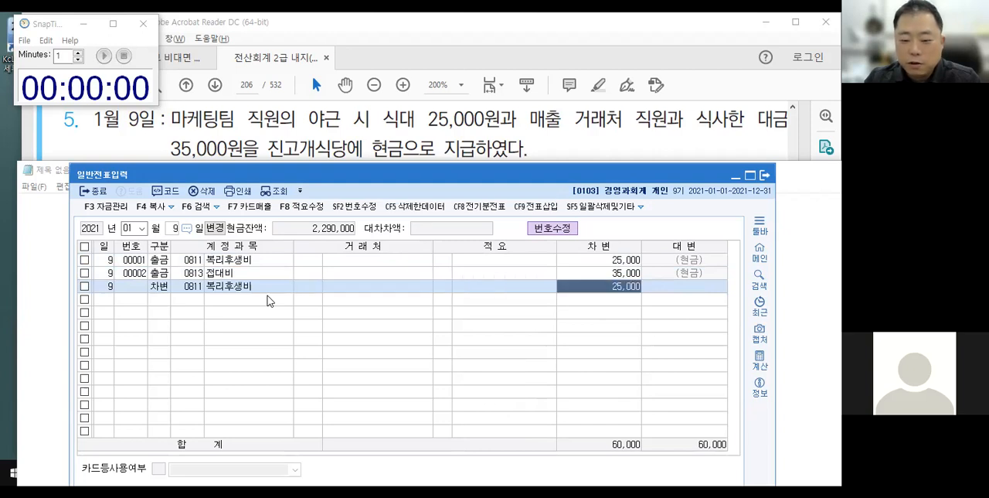
key("Return")
type("3813")
key("Return")
key("Return")
Balance the alternative voucher with a 대변 line for 0101 현금 of 60,000.
key("Return")
type("35000")
key("Return")
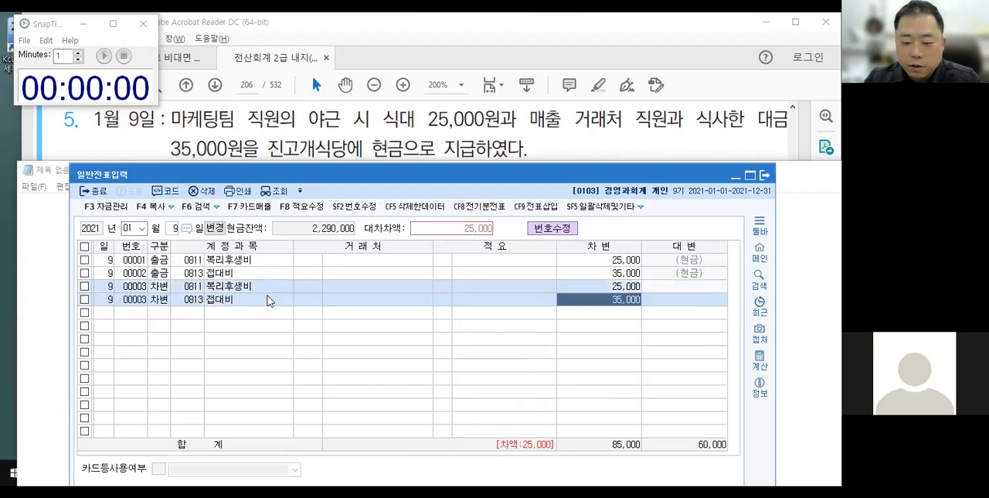
type("4101")
key("Return")
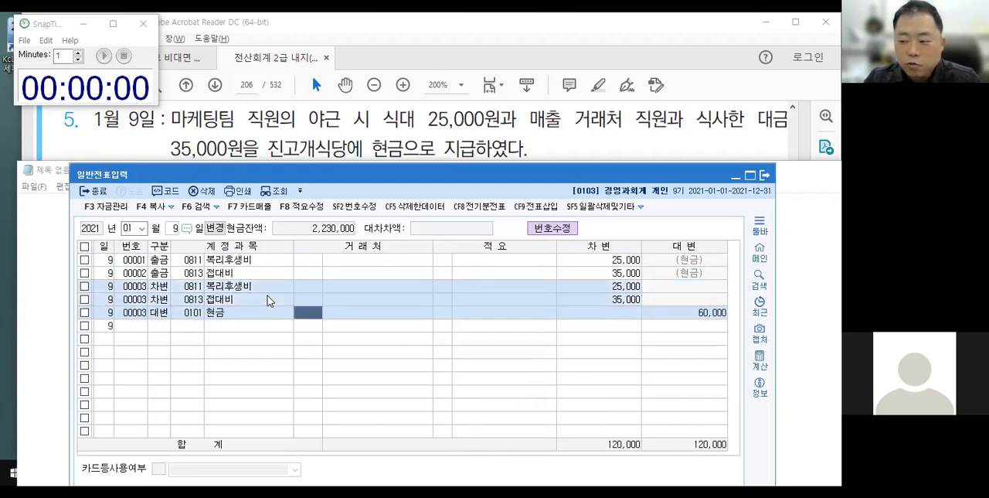
key("Return")
key("Return")
key("Return")
Box the 차변/대변 lines and the two 출금 lines, cross out 출금, tick the 차변/대변 voucher, and clear the markup.
mouse_move(94, 279)
left_mouse_down()
mouse_move(276, 322)
mouse_move(738, 322)
left_mouse_up()
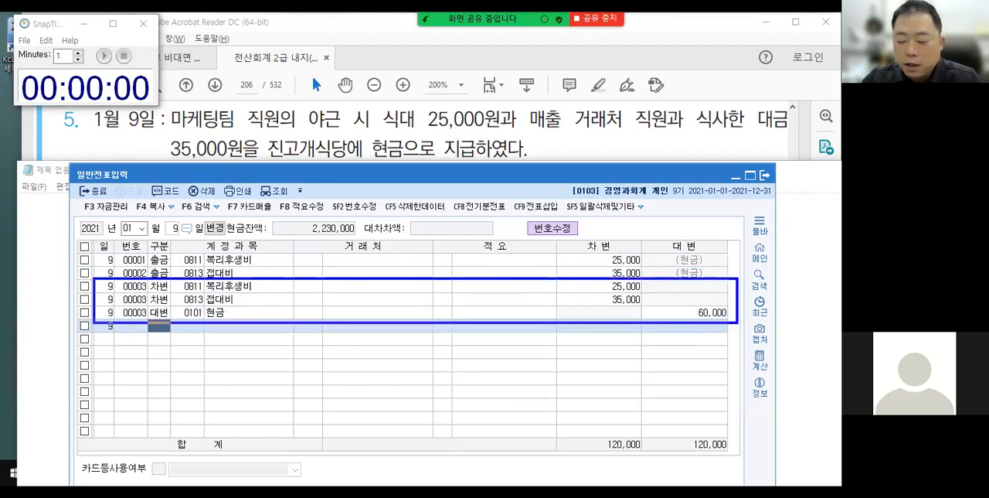
mouse_move(94, 249)
left_mouse_down()
mouse_move(447, 280)
mouse_move(734, 286)
mouse_move(738, 275)
left_mouse_up()
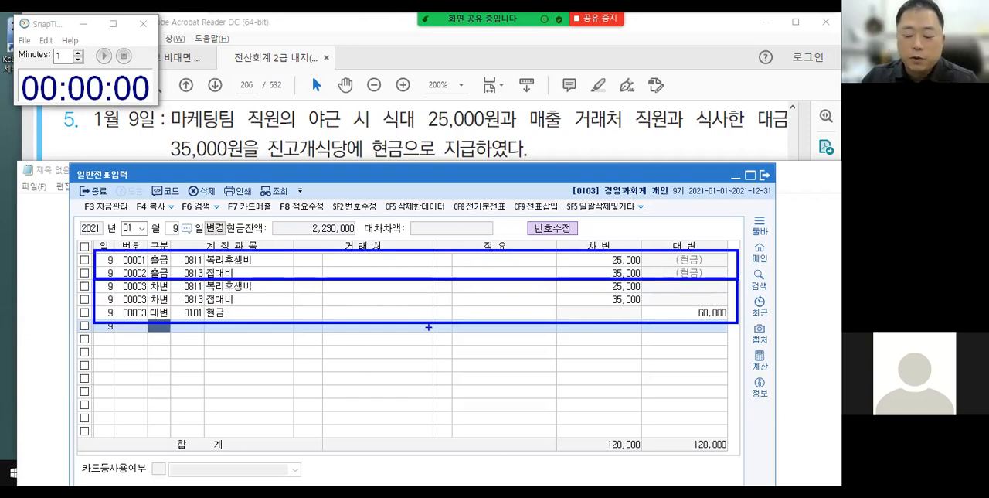
mouse_move(178, 249)
left_mouse_down()
mouse_move(150, 275)
mouse_move(173, 277)
left_mouse_up()
left_click_drag(73, 286, 105, 280)
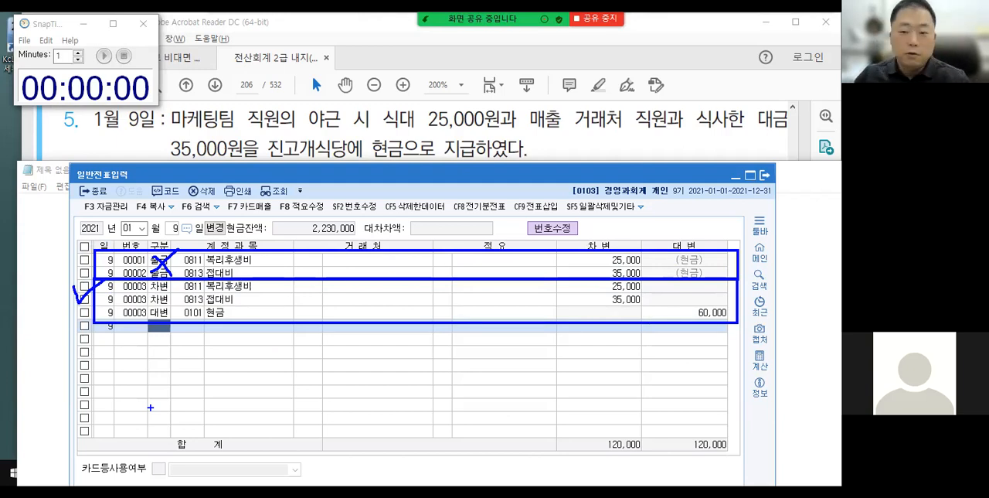
key("Escape")
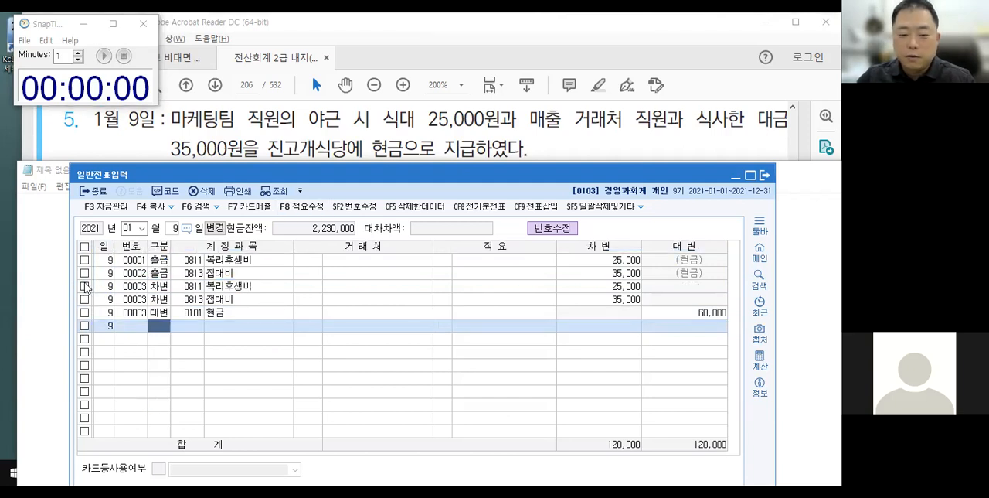
Delete the three 차변/대변 lines of voucher 00003, keeping the two 출금 lines.
left_click(84, 261)
left_click(85, 300)
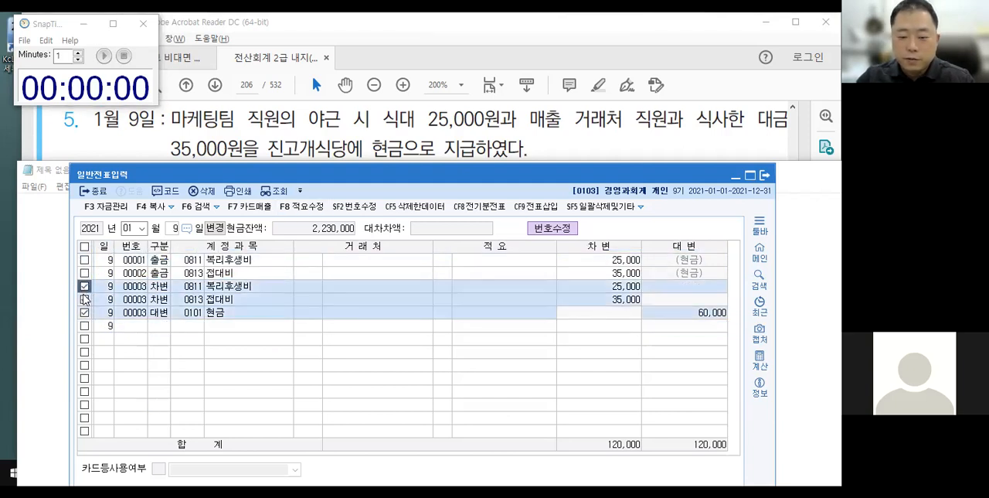
left_click(193, 192)
left_click(452, 440)
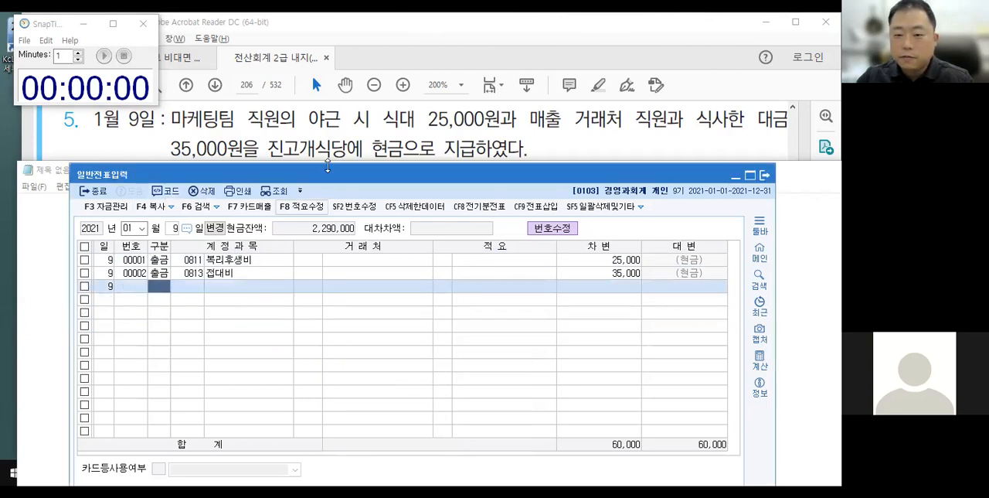
Switch to the textbook PDF and go to the 입금거래 : 구분2 section on page 208.
left_click(327, 155)
left_click(246, 85)
type("2089")
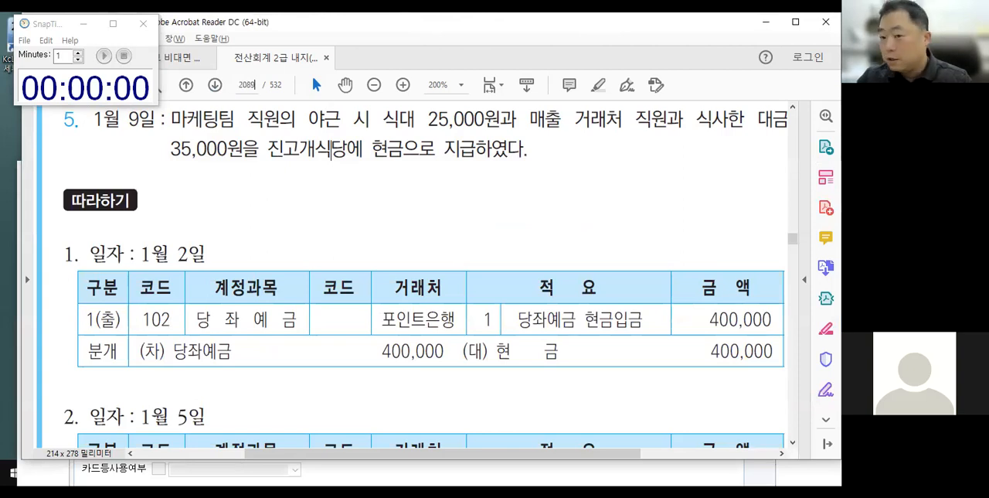
key("BackSpace")
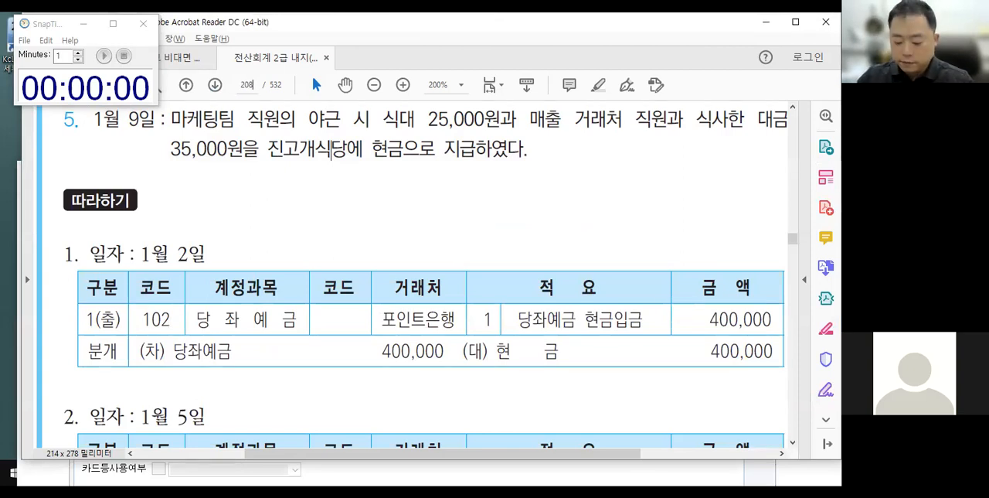
key("Return")
scroll(298, 159, "down", 1)
Box the heading 입금거래 : 구분2 with an arrow pointing to it, clear the markup, and view the February 필수예제 transactions.
left_click_drag(219, 194, 380, 255)
mouse_move(388, 195)
left_mouse_down()
mouse_move(411, 146)
mouse_move(429, 139)
left_mouse_up()
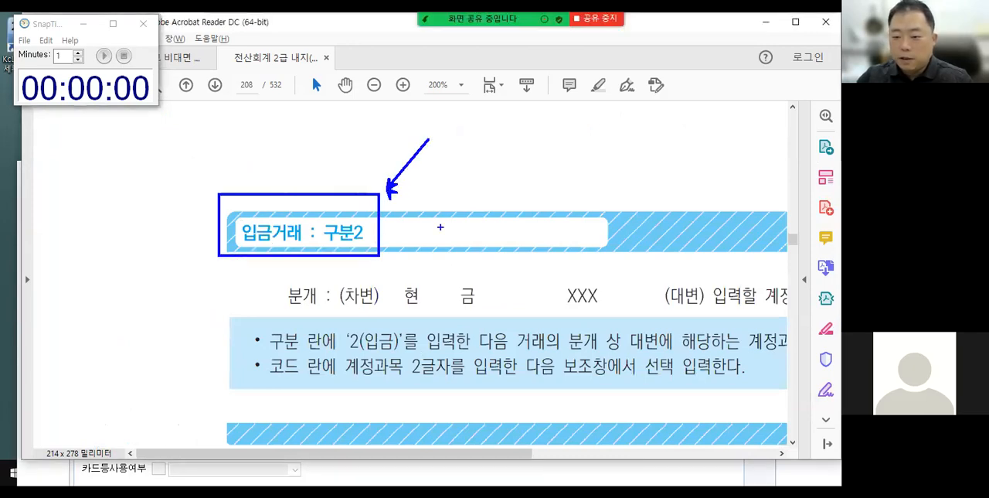
scroll(353, 292, "down", 5)
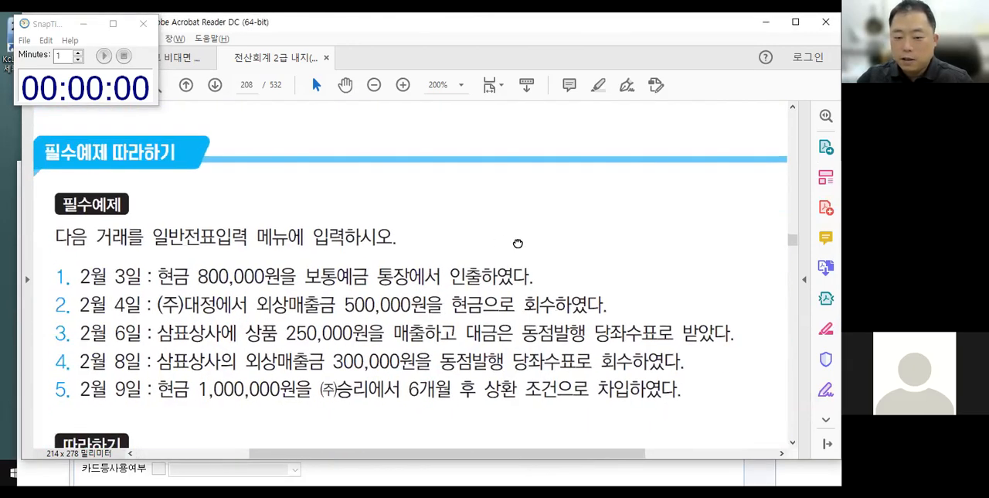
scroll(517, 243, "down", 3)
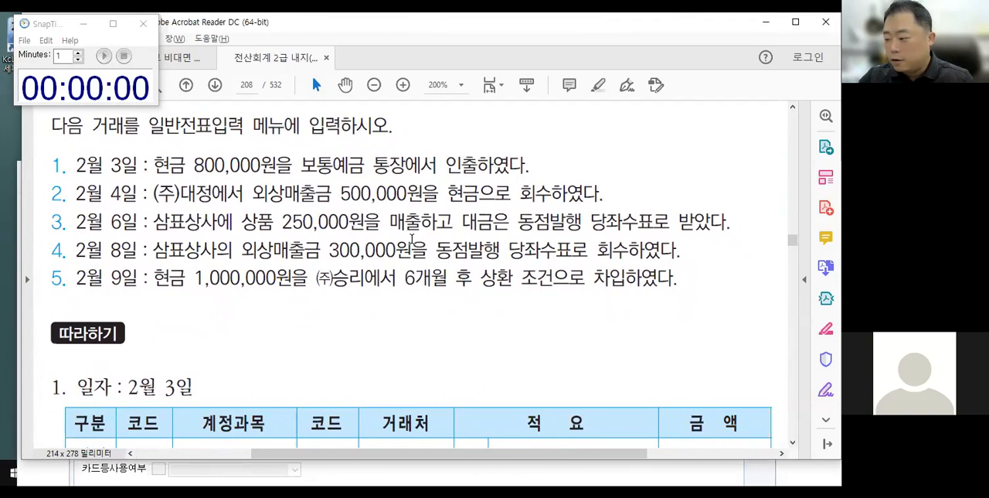
scroll(318, 278, "down", 1)
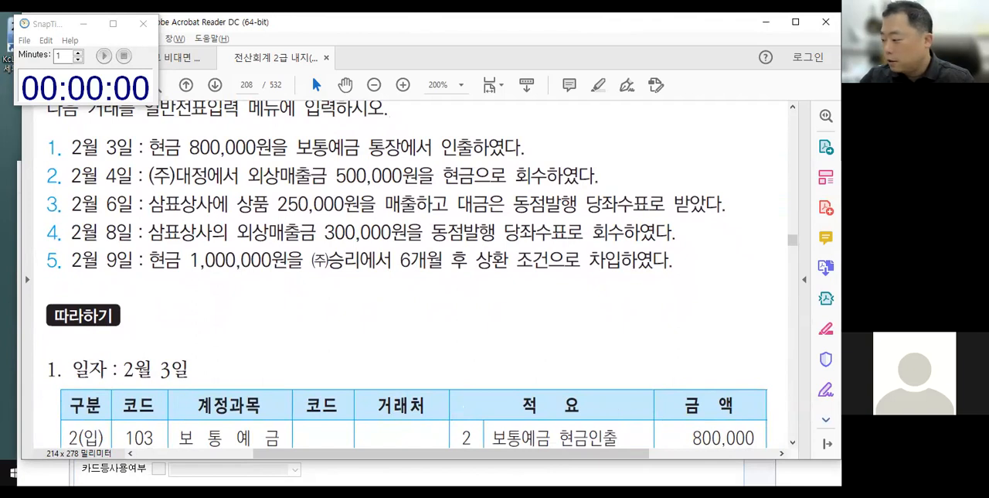
Over the blank Notepad window, sketch 현금 as IN and 보통예금 as OUT for the February 3 transaction, and clear the markup.
key("alt+Tab")
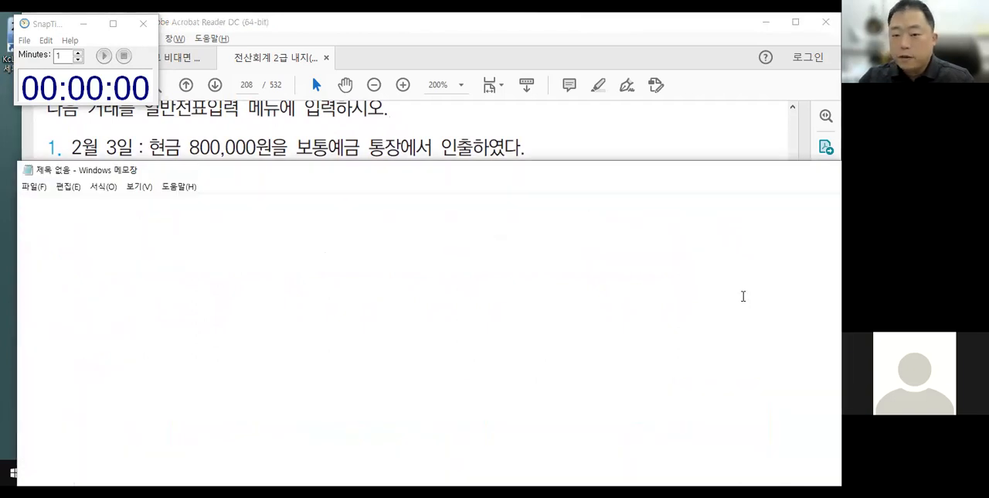
key("ctrl+2")
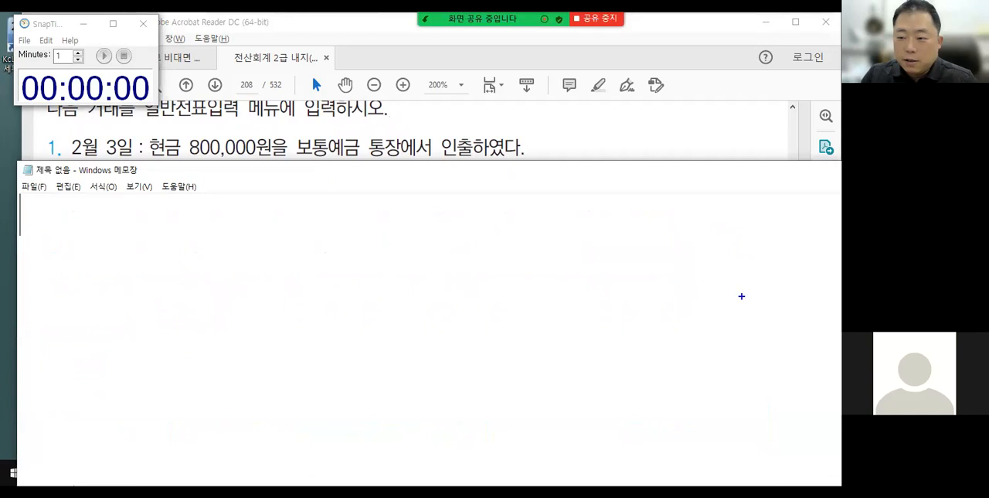
left_click_drag(318, 227, 317, 286)
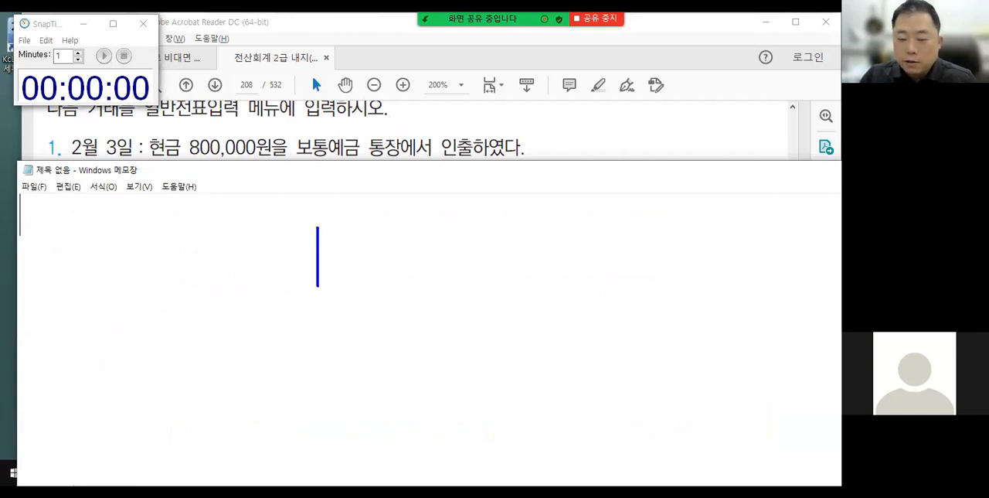
left_click_drag(148, 131, 181, 167)
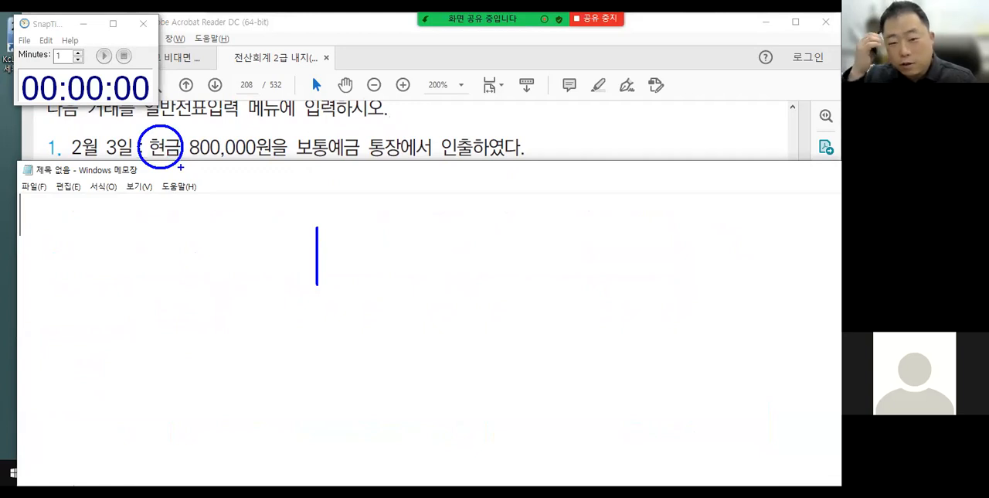
mouse_move(179, 165)
left_mouse_down()
mouse_move(234, 220)
mouse_move(231, 249)
left_mouse_up()
left_click_drag(227, 254, 258, 230)
mouse_move(301, 130)
left_mouse_down()
mouse_move(360, 154)
mouse_move(309, 172)
left_mouse_up()
mouse_move(336, 173)
left_mouse_down()
mouse_move(366, 238)
mouse_move(394, 234)
mouse_move(387, 250)
left_mouse_up()
left_click(401, 250)
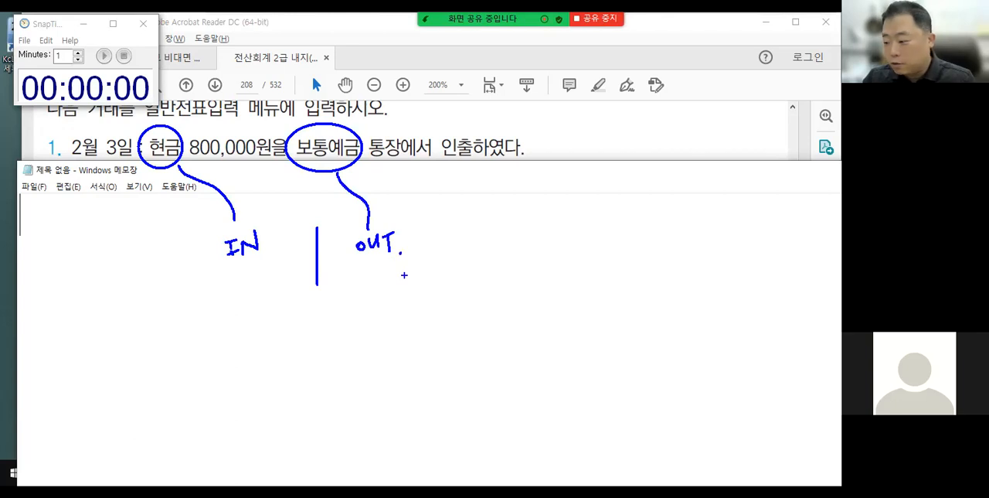
key("Escape")
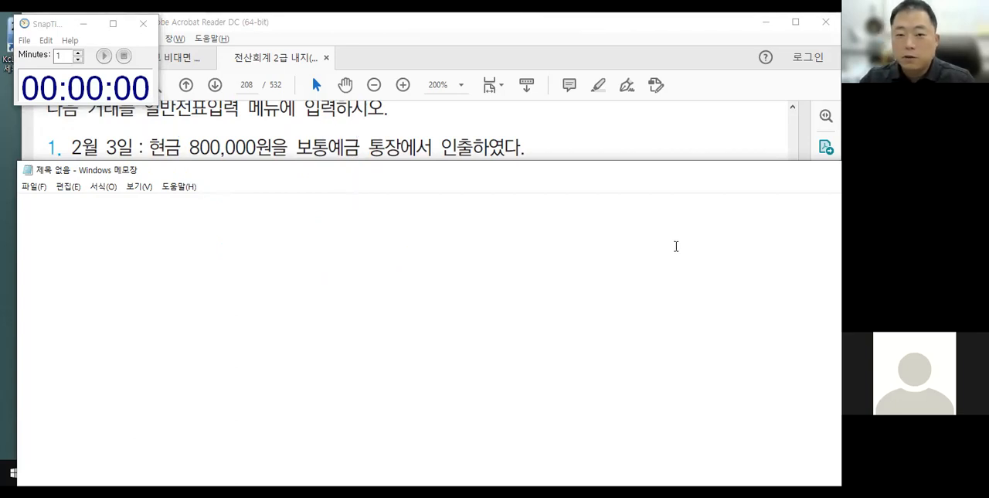
Return to the 일반전표입력 window and set the voucher date to February 3.
left_click(108, 97)
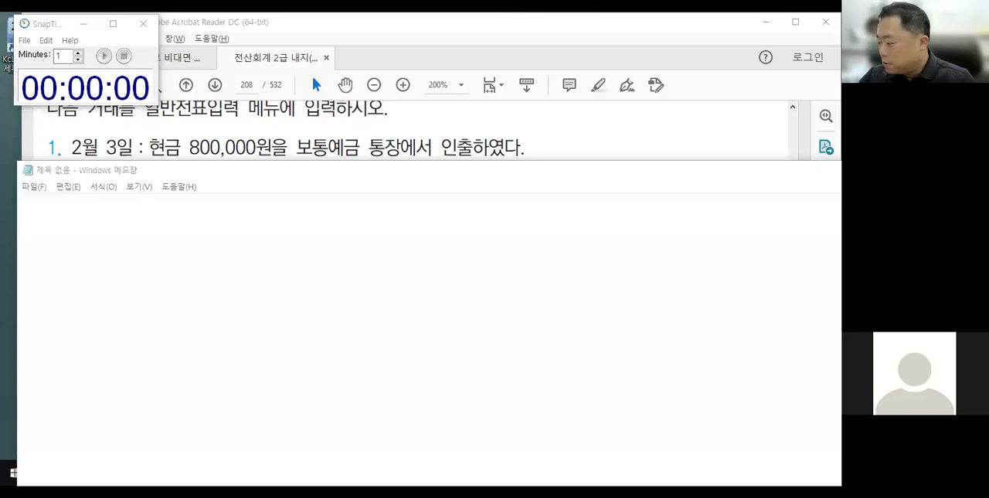
key("alt+Tab")
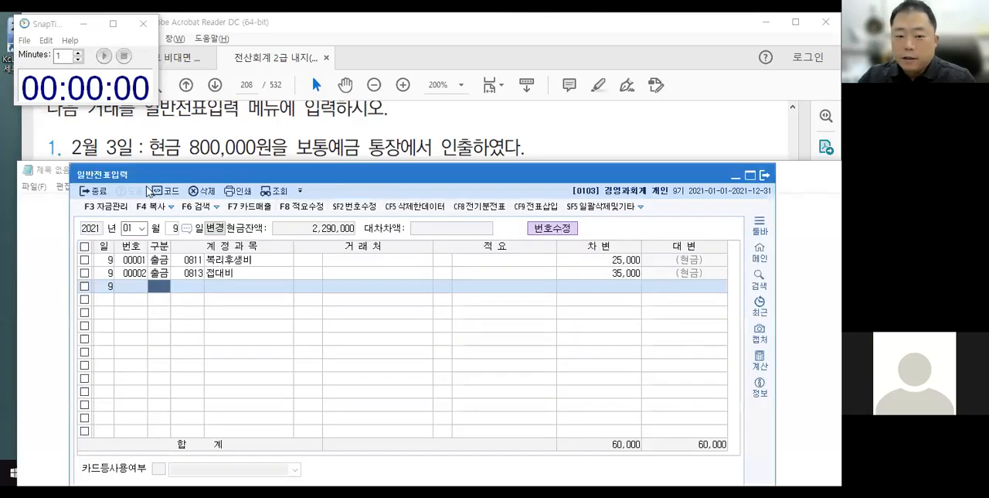
type("2")
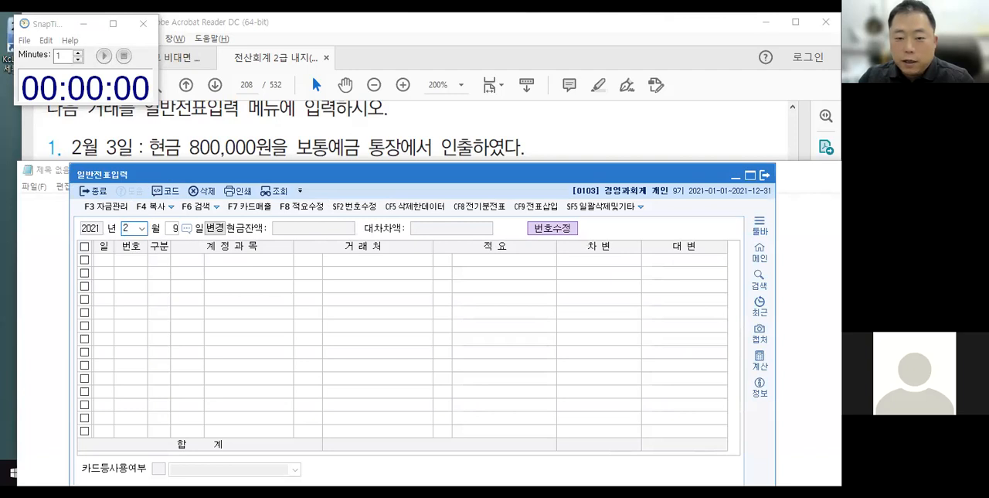
key("Return")
type("3")
key("Return")
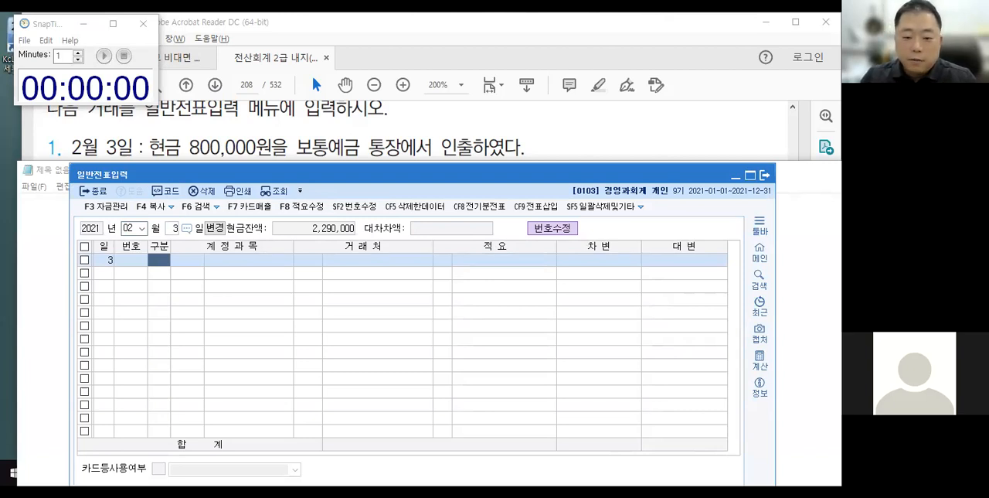
Enter the February 3 withdrawal as an 입금 line with account 0103 보통예금 and amount 800,000.
type("1")
left_click(160, 262)
type("2")
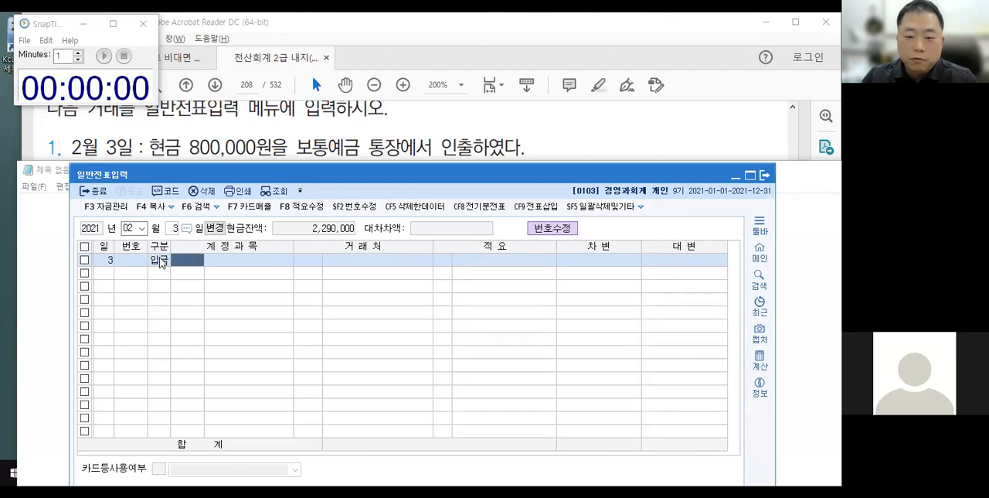
type("보통")
key("Return")
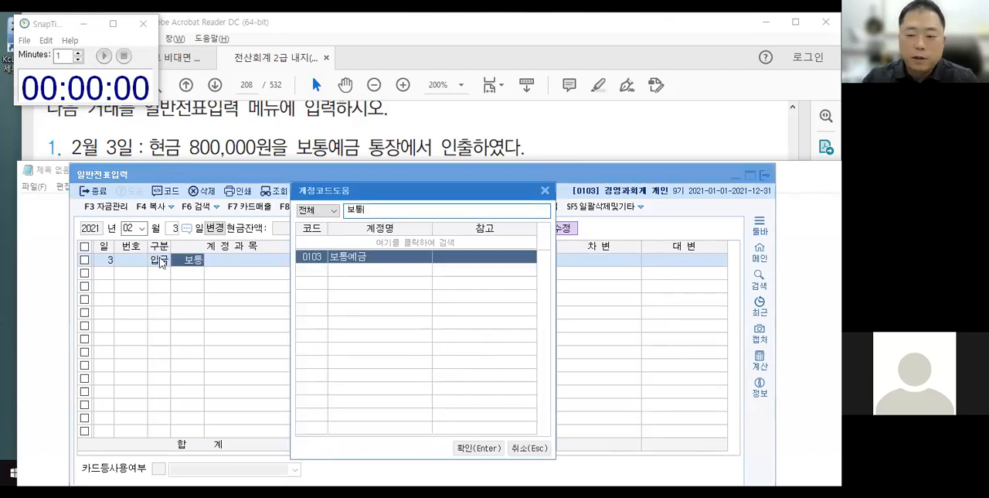
key("Return")
key("Return")
key("Return")
type("800,000")
Add a 차변 line for February 3 with account 0101 현금 and amount 8,000,000.
key("Return")
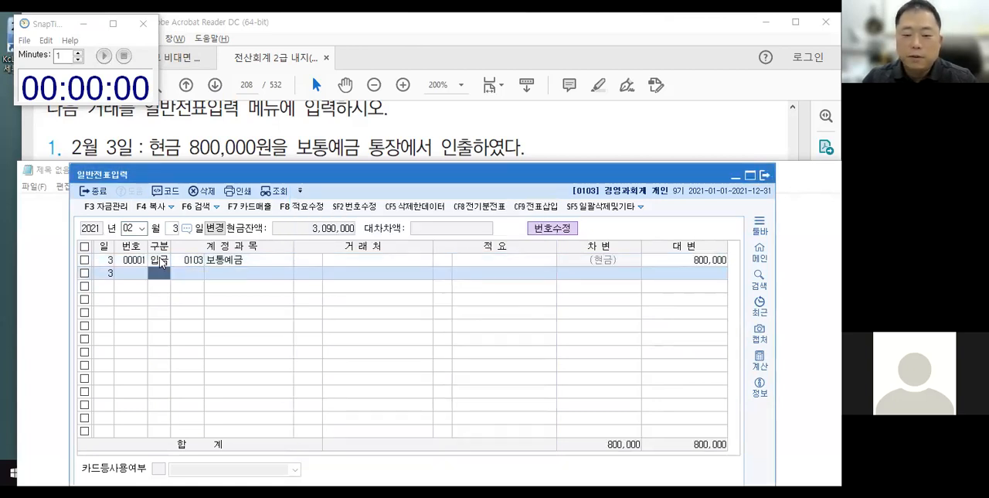
type("3")
key("Return")
type("101")
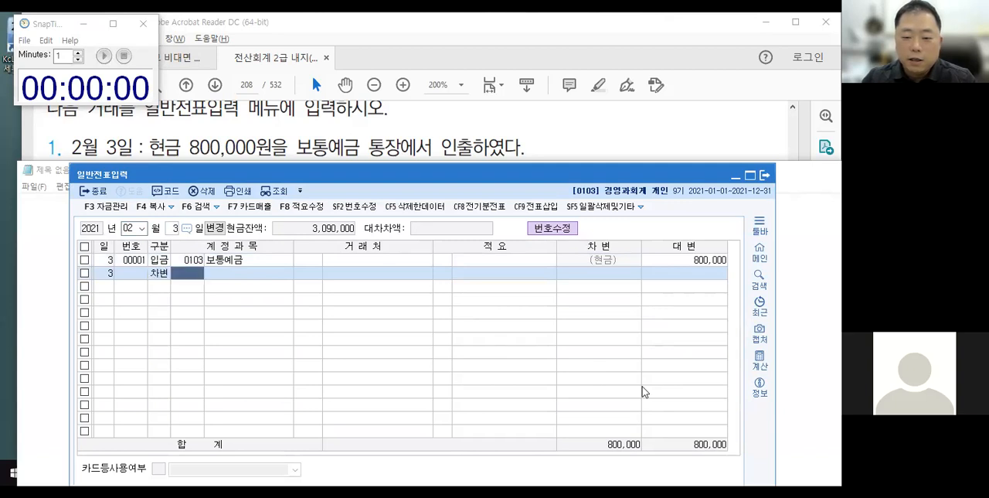
key("Return")
key("Return")
key("Return")
type("8000000")
Add the matching 대변 line with account 0103 보통예금 and amount 8,000,000.
key("Return")
type("4")
key("Return")
type("103")
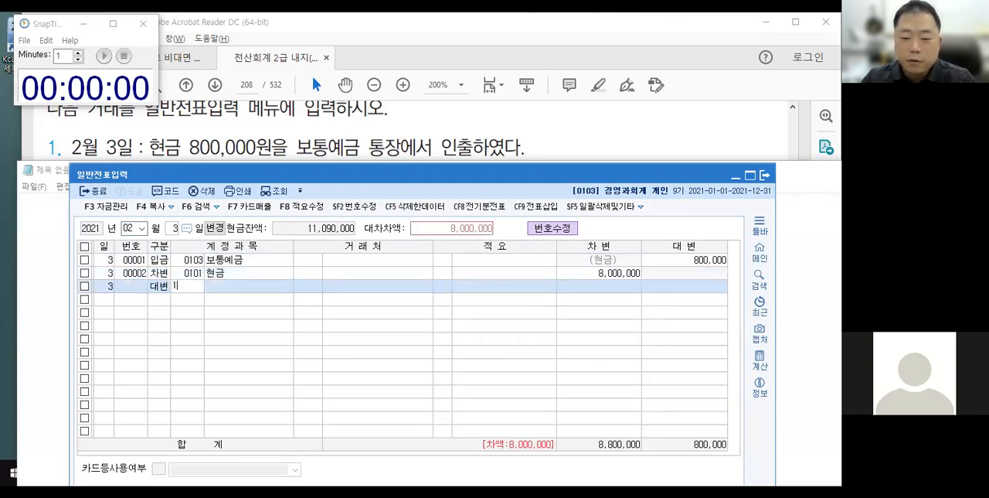
key("Return")
key("Return")
key("Return")
key("Return")
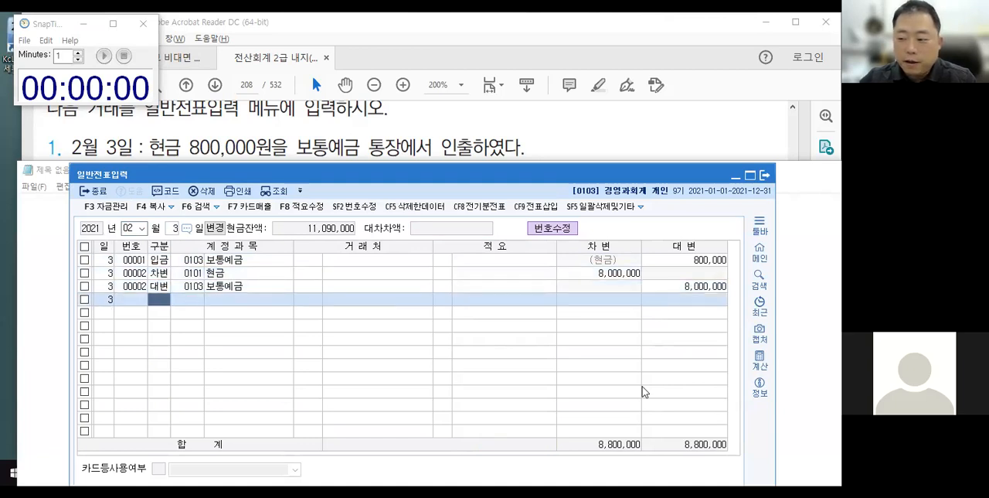
Delete the 차변 현금 and 대변 보통예금 voucher, keeping the 입금 line for February 3.
left_click(193, 275)
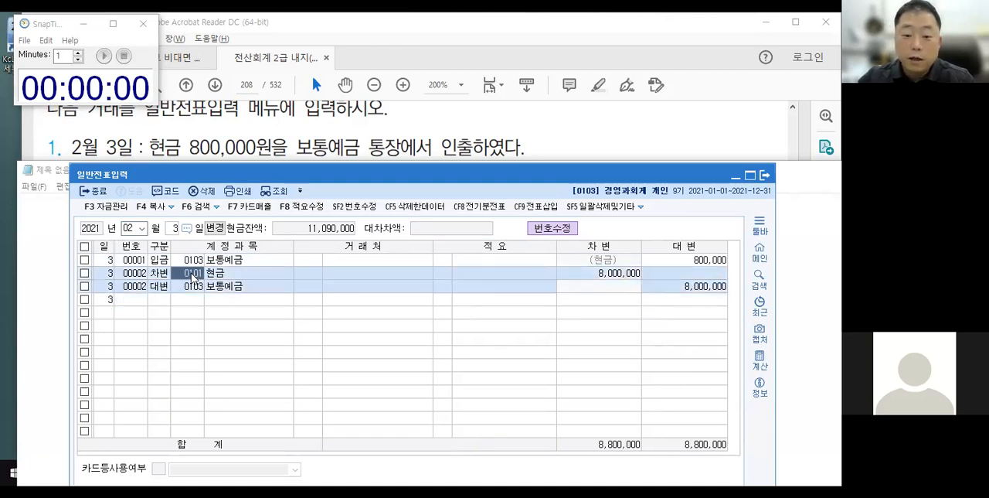
key("F5")
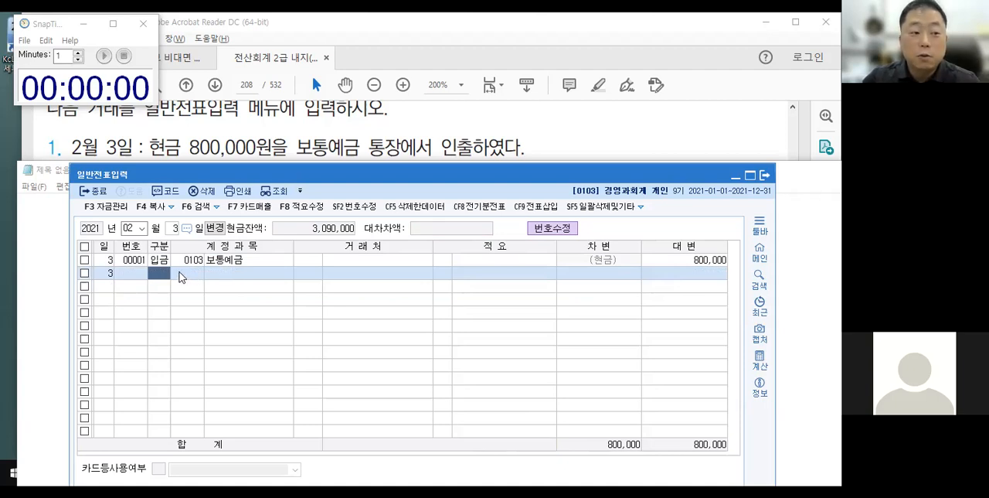
left_click(243, 260)
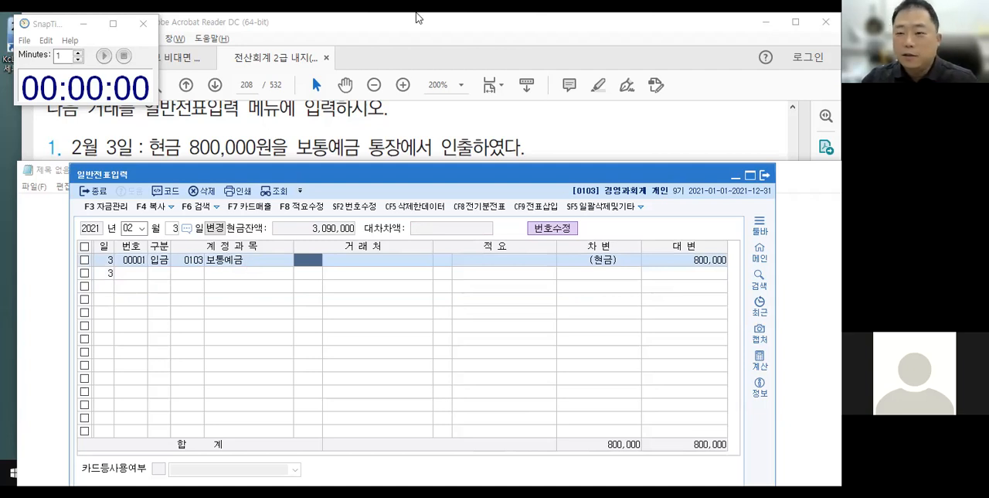
Over the blank Notepad window, sketch 외상매출금 going to the credit side and 현금 to the debit side for February 4, and clear the markup.
left_click(822, 25)
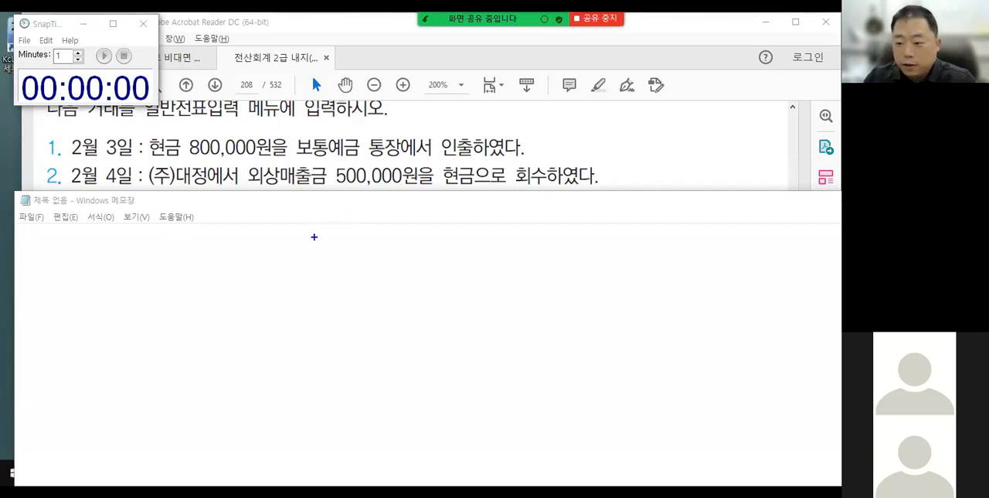
left_click_drag(316, 234, 317, 297)
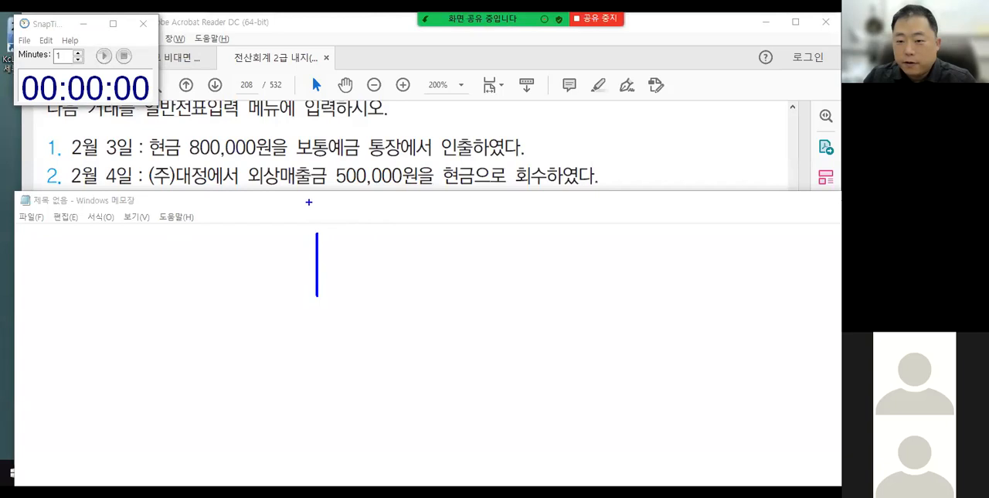
mouse_move(319, 191)
left_mouse_down()
mouse_move(348, 242)
mouse_move(350, 230)
left_mouse_up()
mouse_move(436, 188)
left_mouse_down()
mouse_move(471, 189)
mouse_move(378, 317)
mouse_move(244, 288)
mouse_move(258, 292)
left_mouse_up()
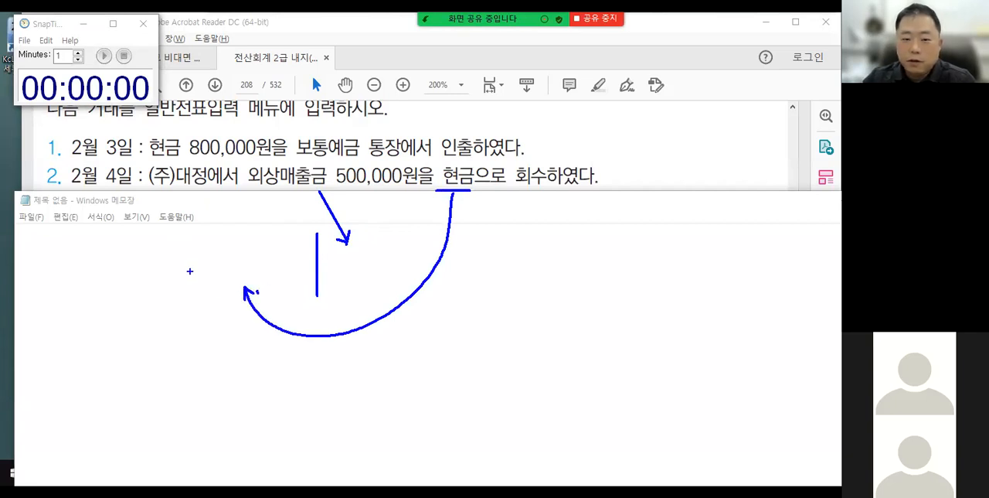
key("Escape")
Start the one-minute countdown timer for the February 4 transaction.
left_click(104, 56)
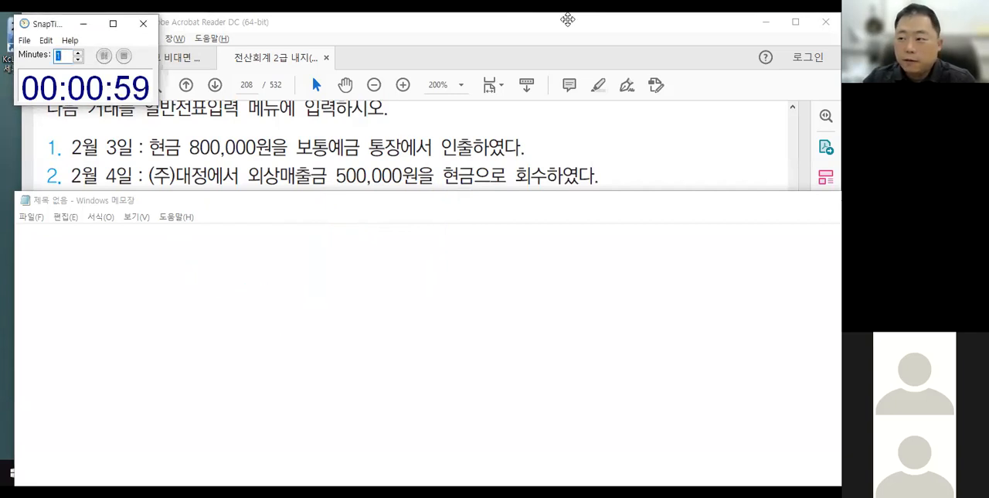
left_click(791, 64)
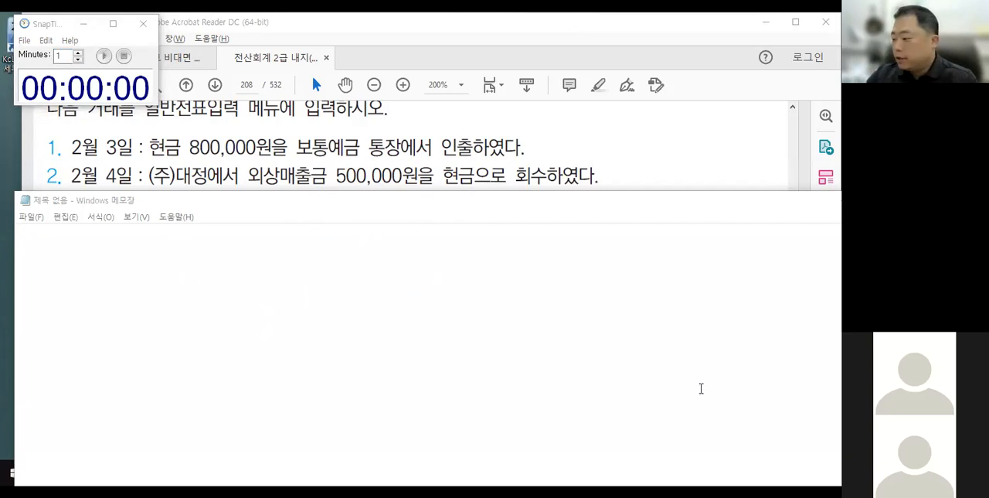
Return to the 일반전표입력 window and set the voucher date to February 4.
key("alt+Tab")
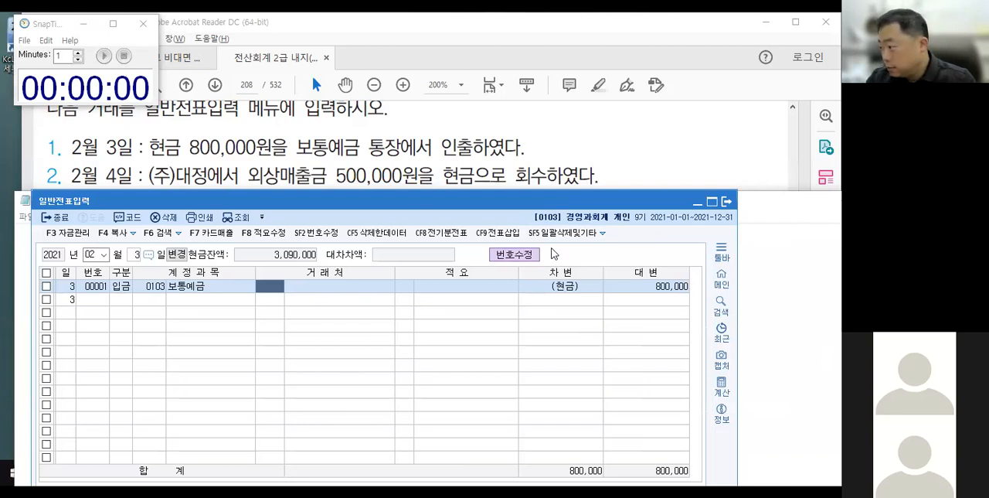
key("Down")
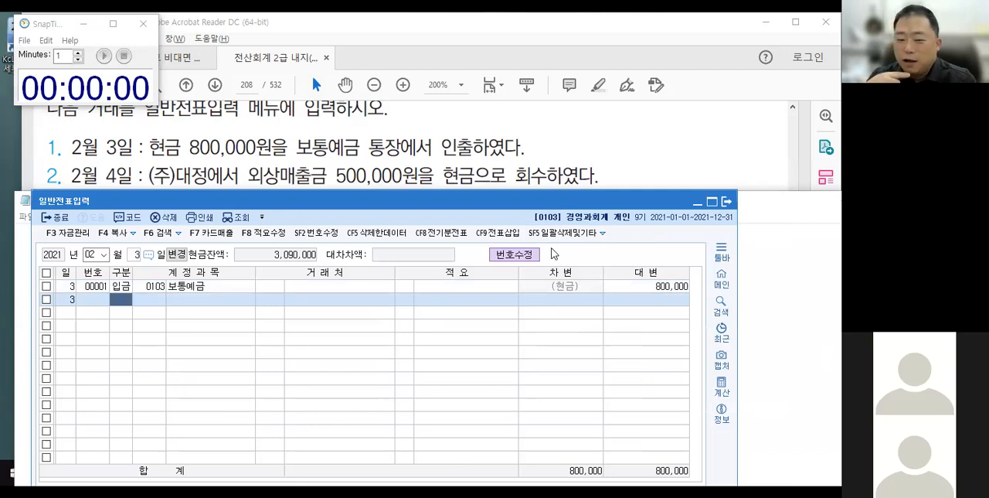
key("Escape")
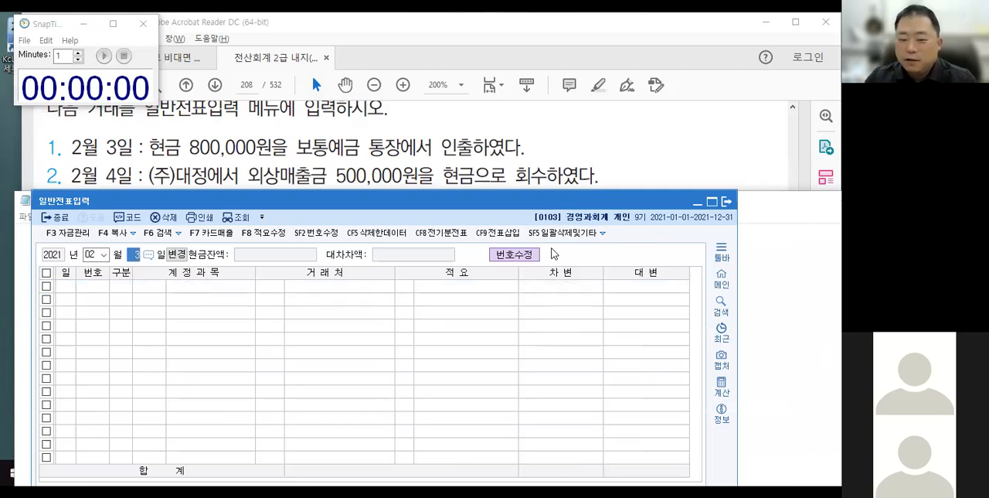
key("Return")
type("4")
key("Return")
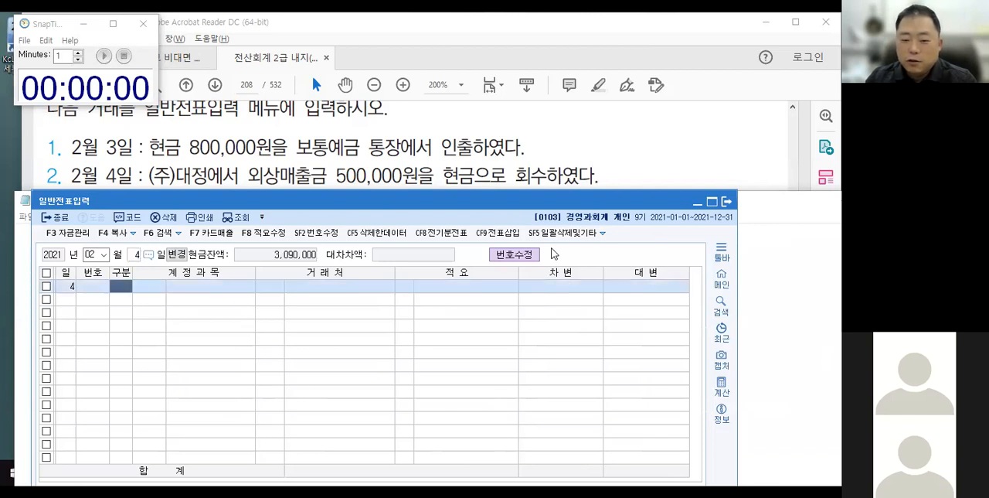
Fill in an 입금 line for February 4 with account 0108 외상매출금 and 거래처 (주)대정.
key("2")
key("Return")
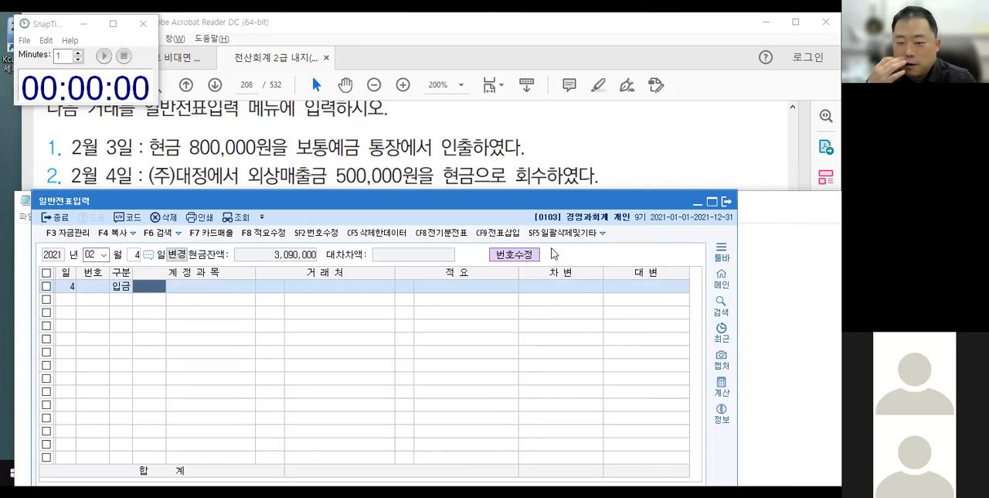
type("외상매")
key("Return")
key("Return")
type("대정")
key("Return")
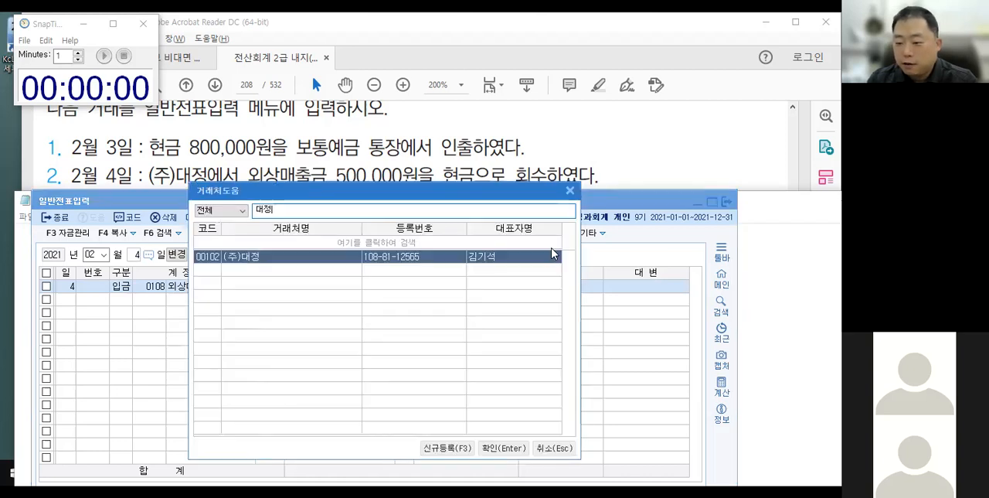
key("Return")
key("Return")
key("Return")
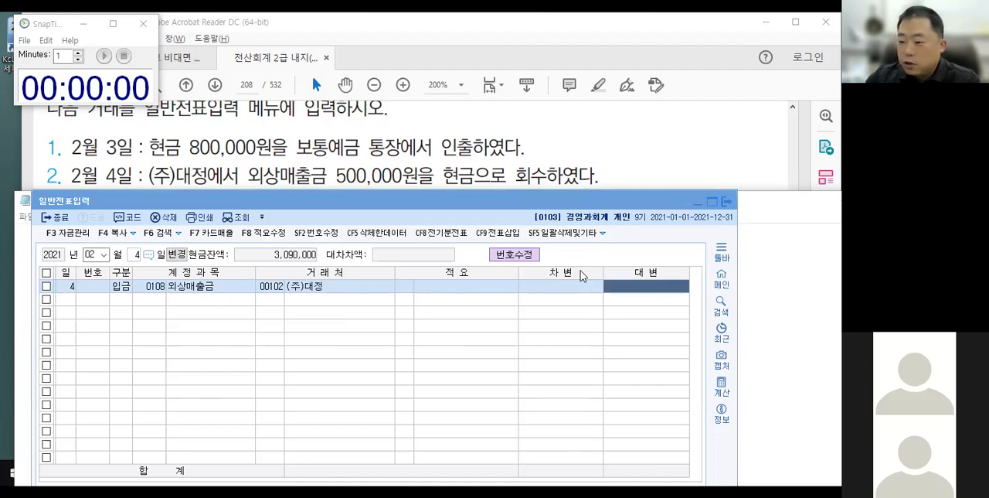
Delete the incomplete 외상매출금 line from the February 4 voucher.
left_click(661, 309)
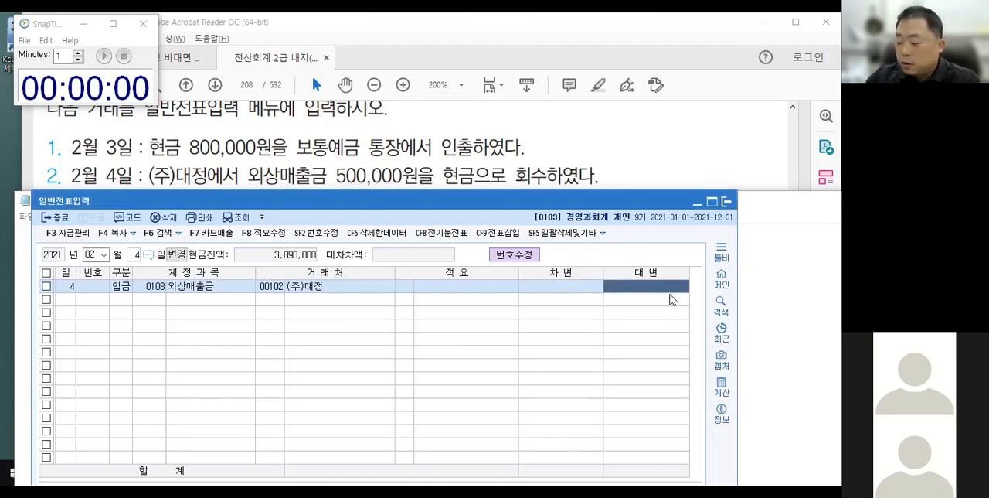
key("Left")
key("Left")
key("Left")
key("Left")
key("Left")
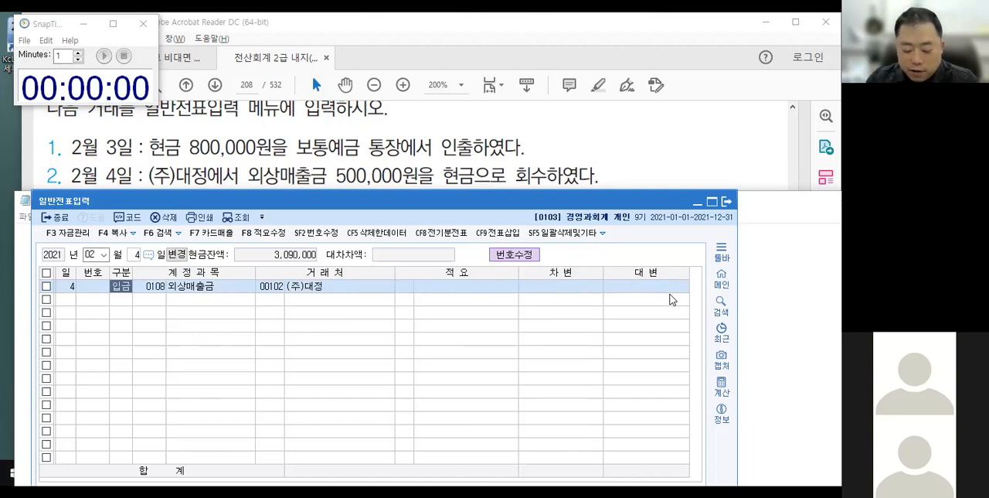
key("F5")
key("Return")
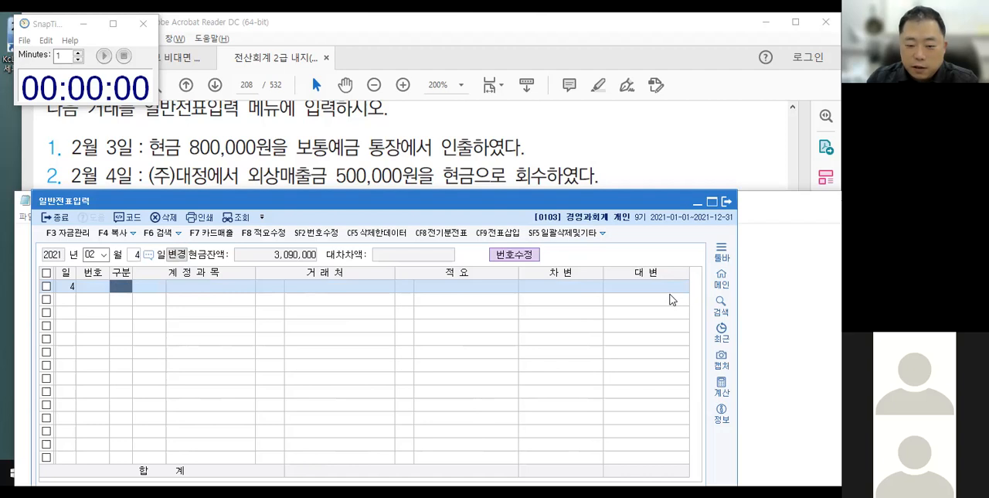
Start a new February 4 line with 구분 set to 입금.
type("2")
key("Return")
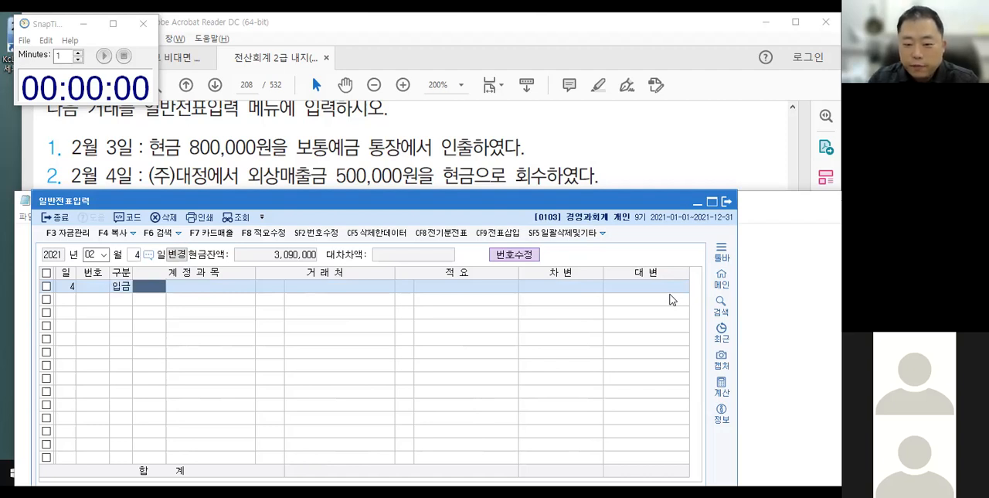
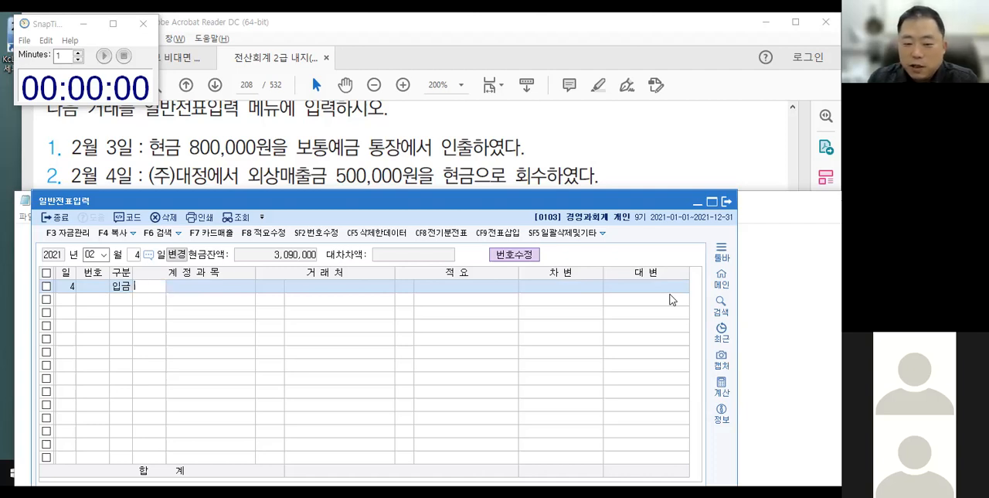
Complete the February 4 입금 line with account 0108 외상매출금, 거래처 (주)대정 and a 대변 amount of 500,000.
type("외상")
key("Return")
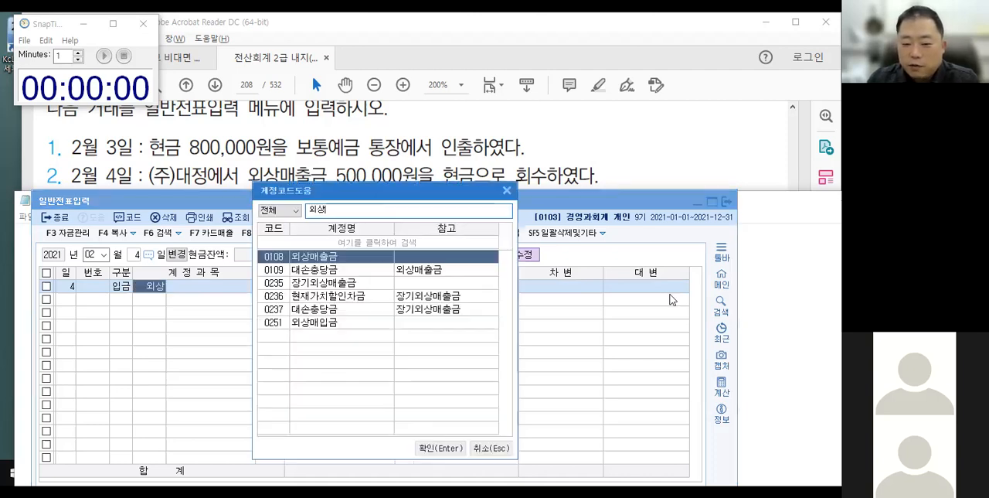
key("Return")
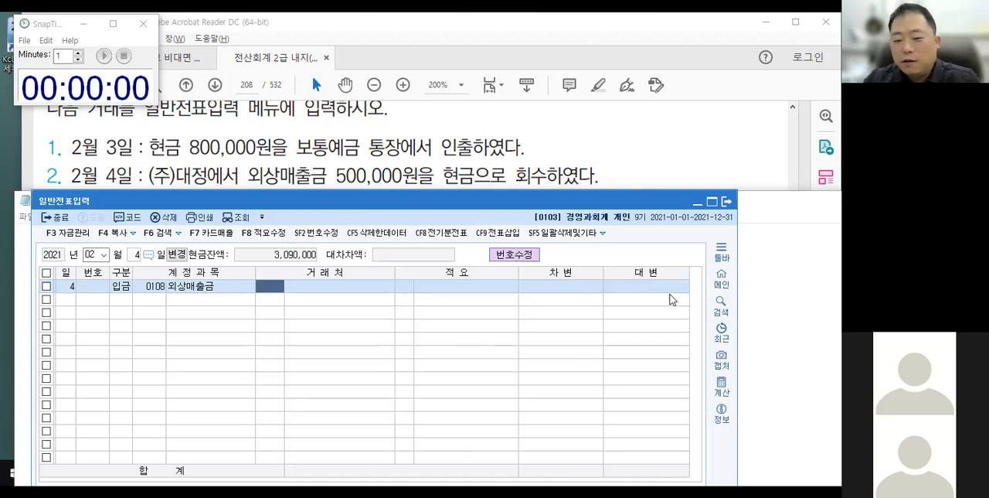
type("대정")
key("Return")
key("Return")
key("Return")
type("5000000")
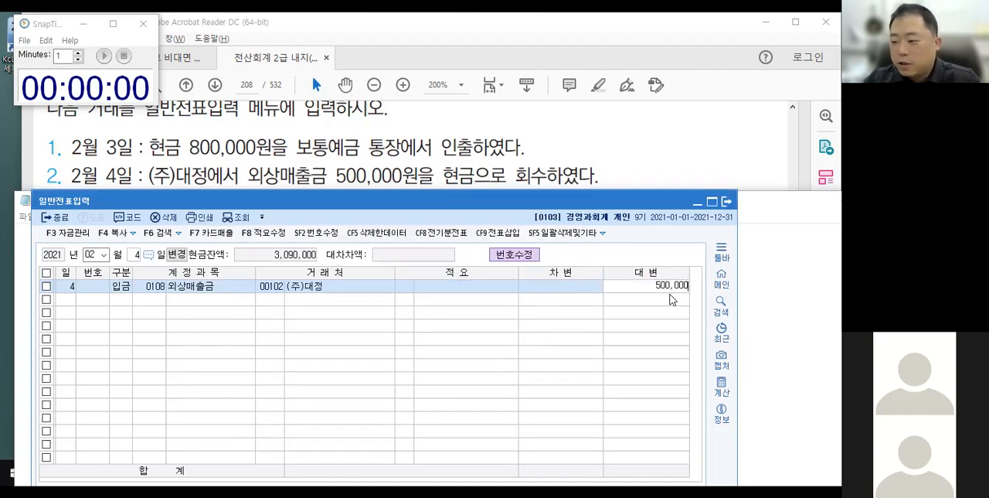
Try a second February 4 line as 차변 with account 0101 현금, and remove that line.
key("Return")
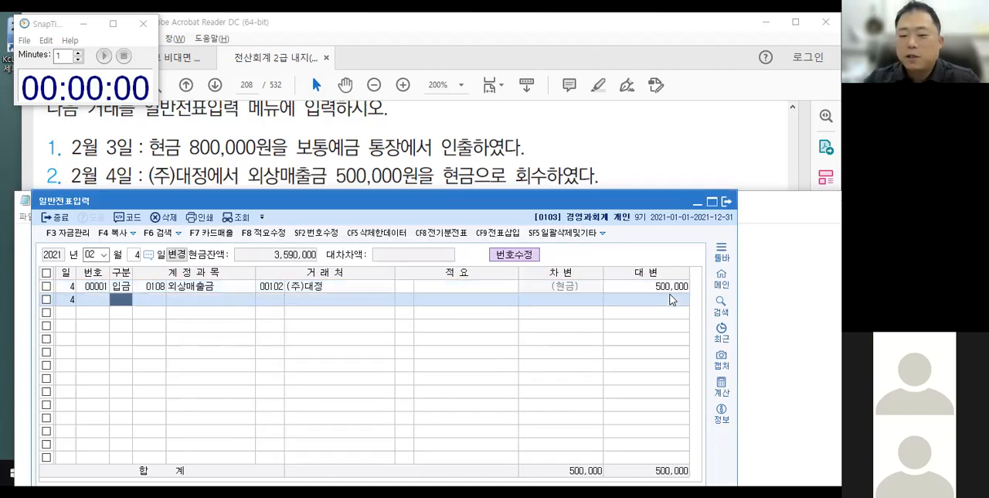
key("Return")
type("101")
key("Return")
key("Left")
key("Left")
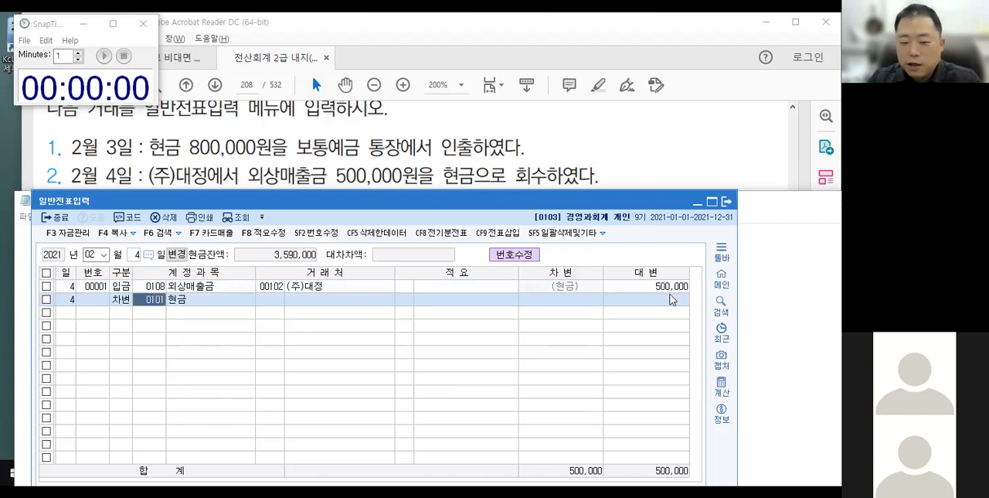
key("Right")
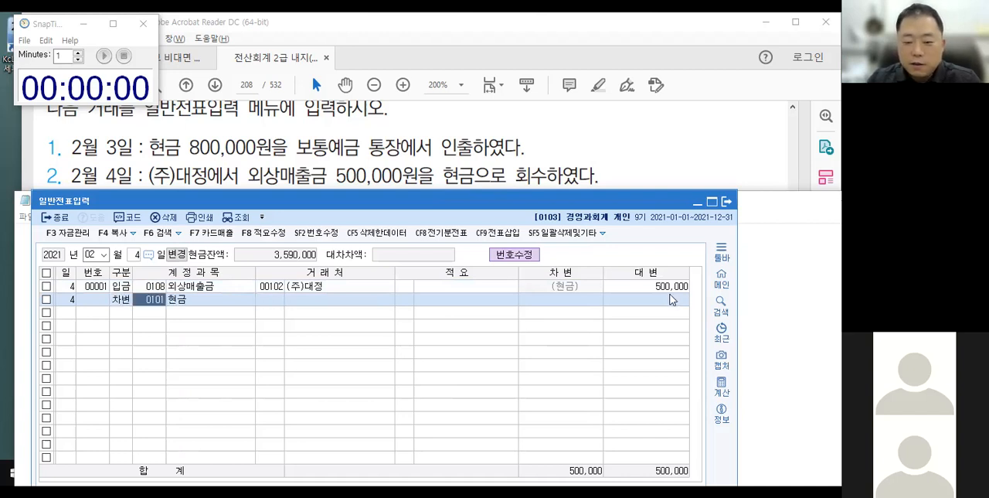
key("Right")
key("Left")
key("Left")
key("Delete")
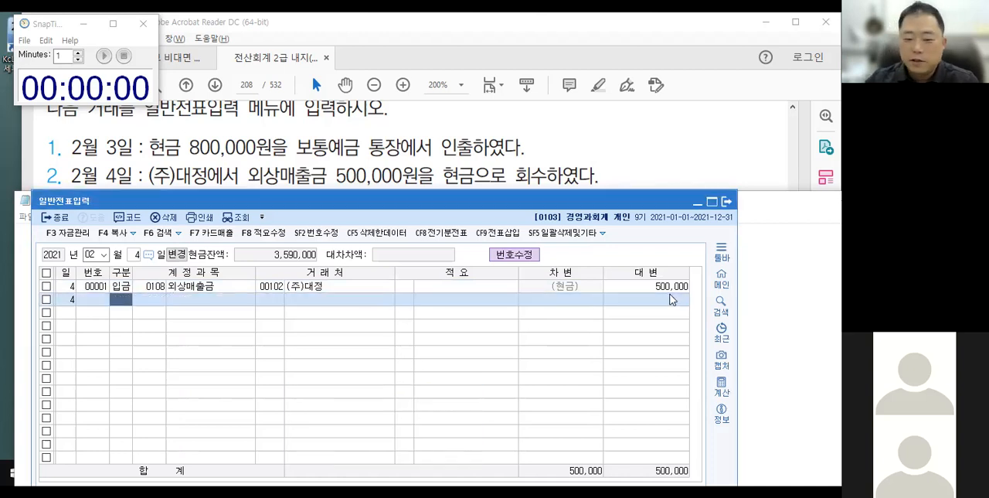
Uncover the February 6 transaction above Notepad, circle and link 상품 and 매출, and sketch a debit/credit divider with an arrow to its credit side.
left_click_drag(402, 204, 398, 250)
left_click(405, 201)
left_click_drag(408, 207, 402, 235)
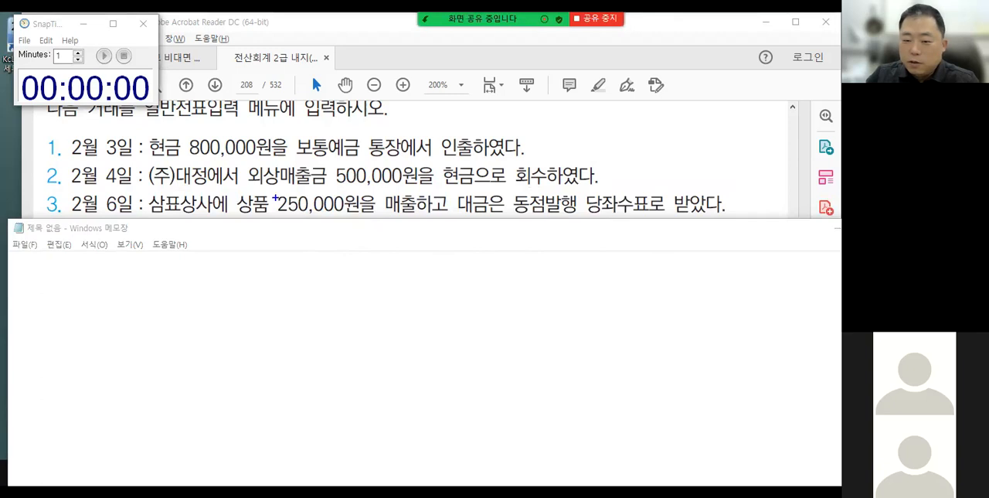
mouse_move(231, 181)
left_mouse_down()
mouse_move(269, 222)
mouse_move(298, 213)
left_mouse_up()
mouse_move(377, 185)
left_mouse_down()
mouse_move(398, 222)
mouse_move(420, 202)
left_mouse_up()
mouse_move(272, 219)
left_mouse_down()
mouse_move(304, 228)
mouse_move(366, 217)
left_mouse_up()
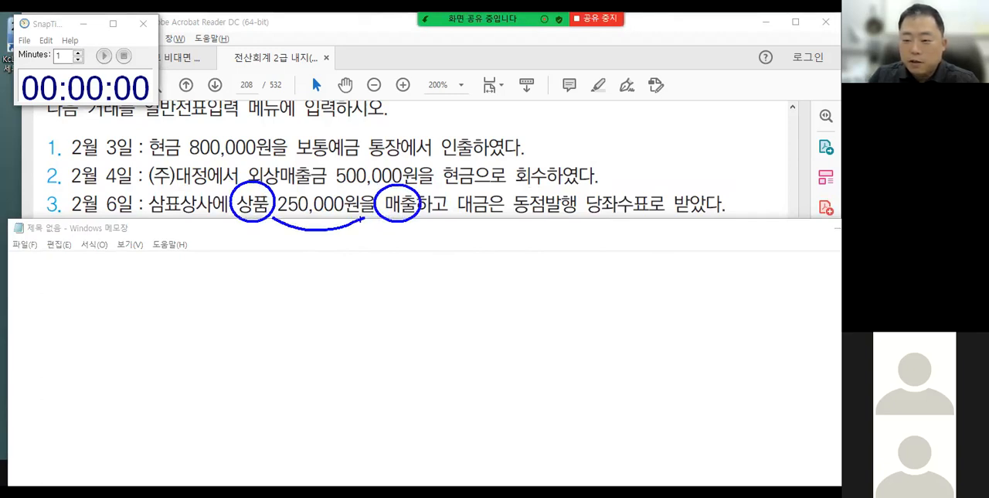
left_click_drag(348, 266, 349, 312)
mouse_move(358, 241)
left_mouse_down()
mouse_move(380, 262)
mouse_move(378, 253)
left_mouse_up()
Annotate 동점발행 with an arrow to a handwritten 타회사 and underline 당좌수표로 받았다 in the February 6 transaction.
mouse_move(510, 212)
left_mouse_down()
mouse_move(546, 215)
mouse_move(545, 143)
mouse_move(573, 136)
mouse_move(572, 147)
left_mouse_up()
mouse_move(585, 131)
left_mouse_down()
mouse_move(592, 136)
mouse_move(595, 126)
mouse_move(601, 144)
mouse_move(606, 131)
left_mouse_up()
left_click_drag(606, 123, 614, 127)
left_click_drag(610, 129, 610, 138)
left_click_drag(606, 139, 629, 139)
left_click_drag(629, 131, 638, 142)
left_click_drag(639, 131, 649, 130)
left_click_drag(585, 219, 713, 218)
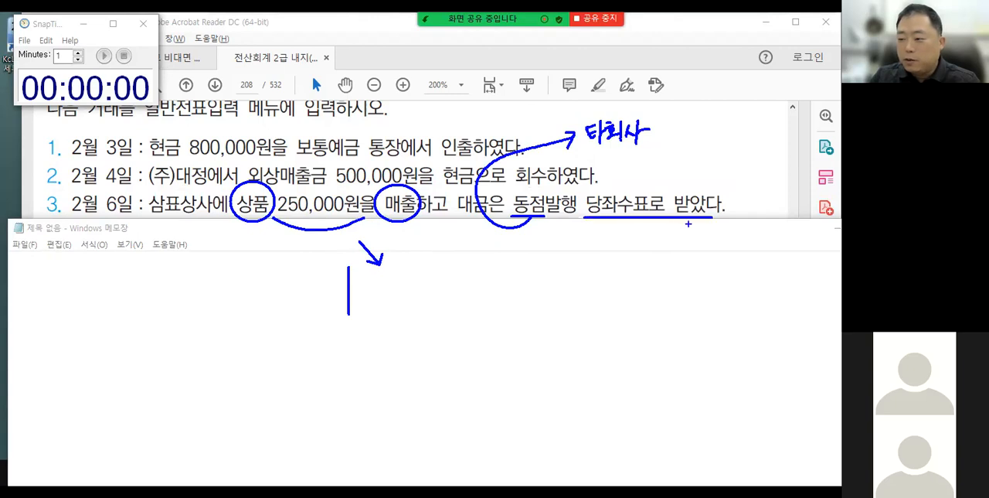
Draw an arrow from the 당좌수표 phrase to the debit side, label it IN, and clear all annotations.
mouse_move(634, 226)
left_mouse_down()
mouse_move(640, 243)
mouse_move(646, 235)
left_mouse_up()
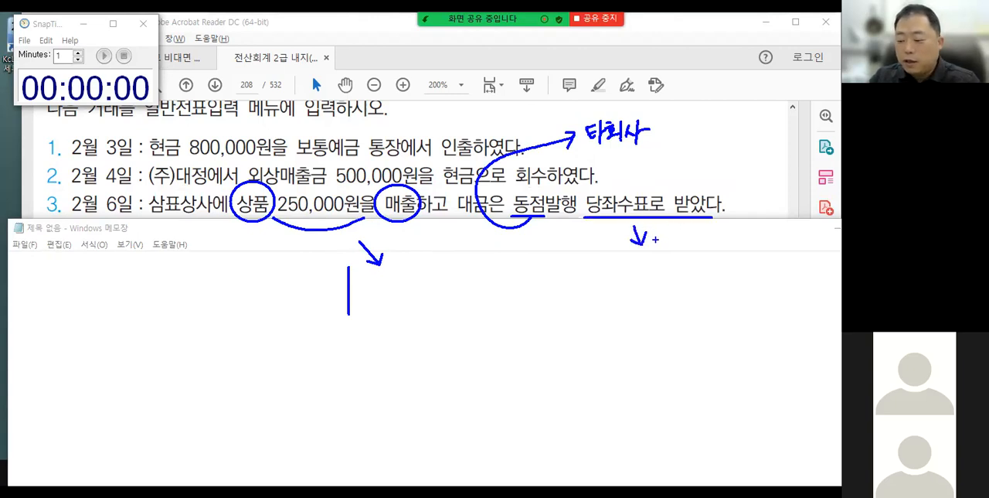
mouse_move(643, 249)
left_mouse_down()
mouse_move(396, 381)
mouse_move(300, 336)
mouse_move(311, 340)
left_mouse_up()
mouse_move(292, 290)
left_mouse_down()
mouse_move(303, 290)
mouse_move(299, 303)
left_mouse_up()
left_click_drag(303, 293, 306, 303)
mouse_move(312, 287)
left_mouse_down()
mouse_move(312, 303)
mouse_move(324, 286)
left_mouse_up()
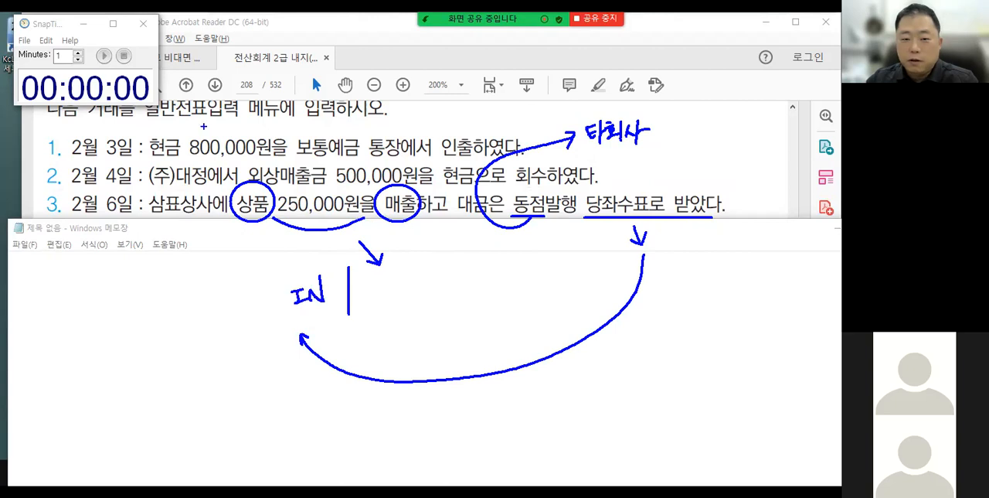
key("Escape")
left_click(113, 91)
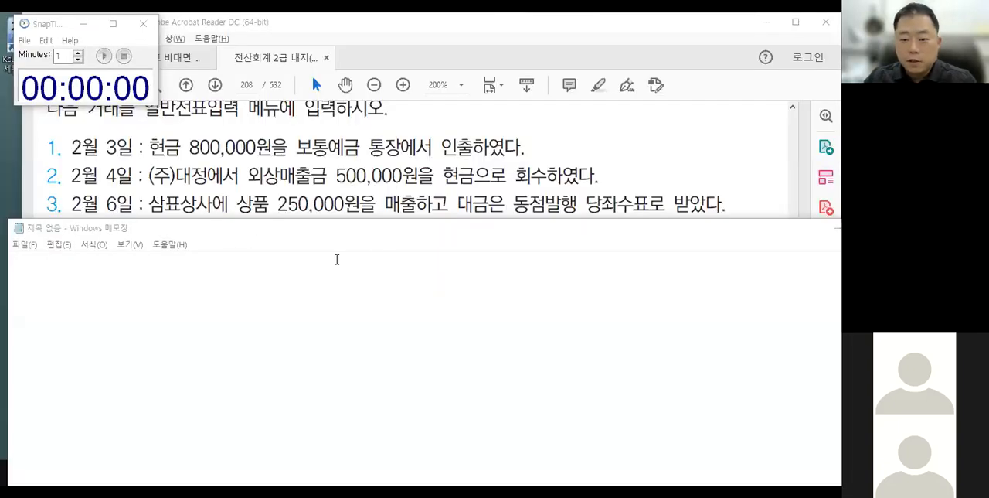
Return to the 일반전표입력 window, set the voucher date to February 6 and start a line with 구분 입금.
key("alt+Tab")
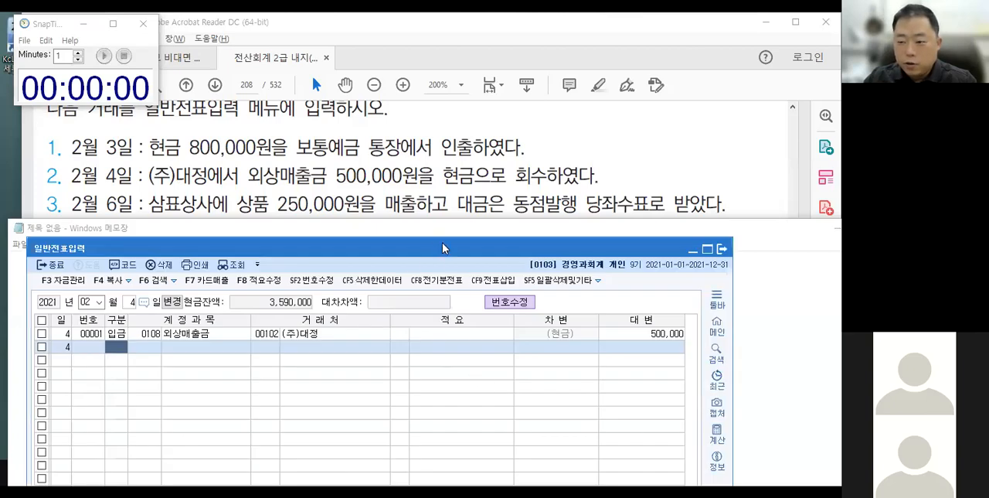
left_click_drag(442, 248, 449, 229)
left_click(137, 282)
type("6")
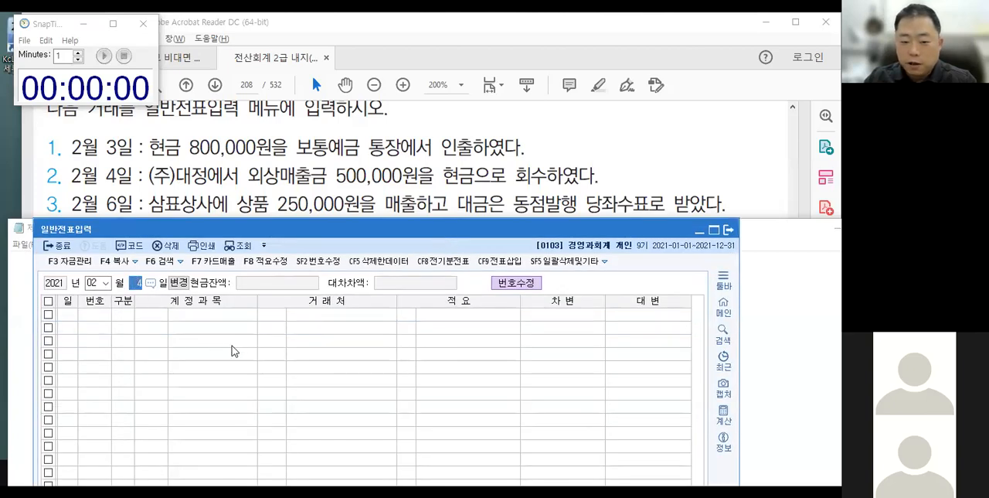
key("Return")
type("2")
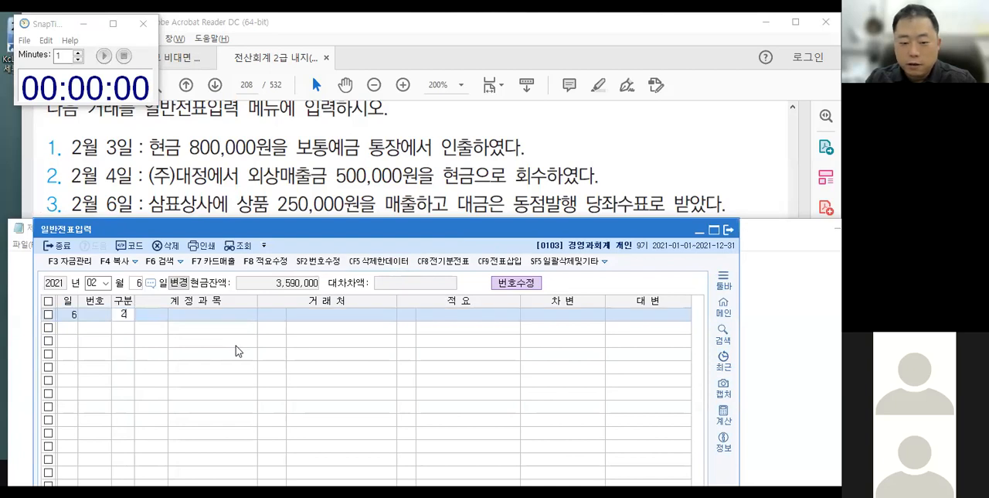
key("Return")
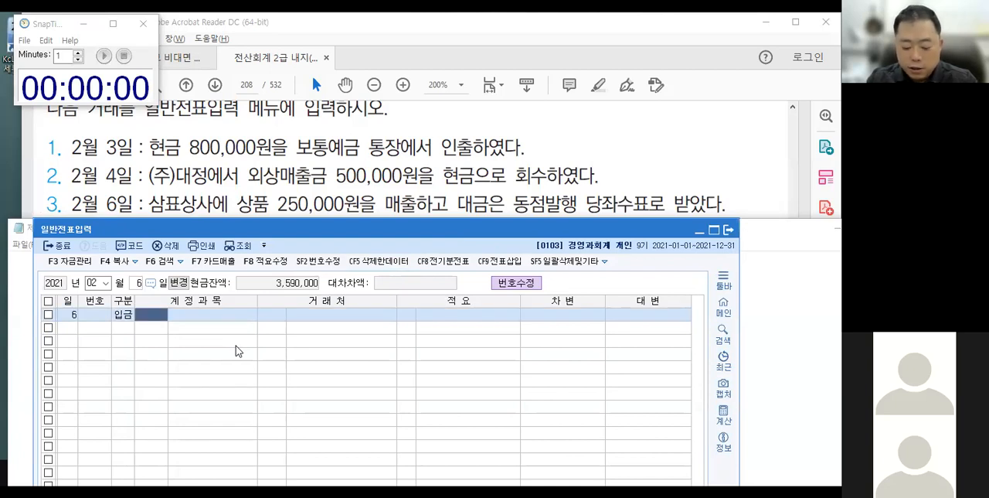
Complete the February 6 입금 line with account 0401 상품매출, no 거래처, and a 대변 amount of 250,000.
type("상품매")
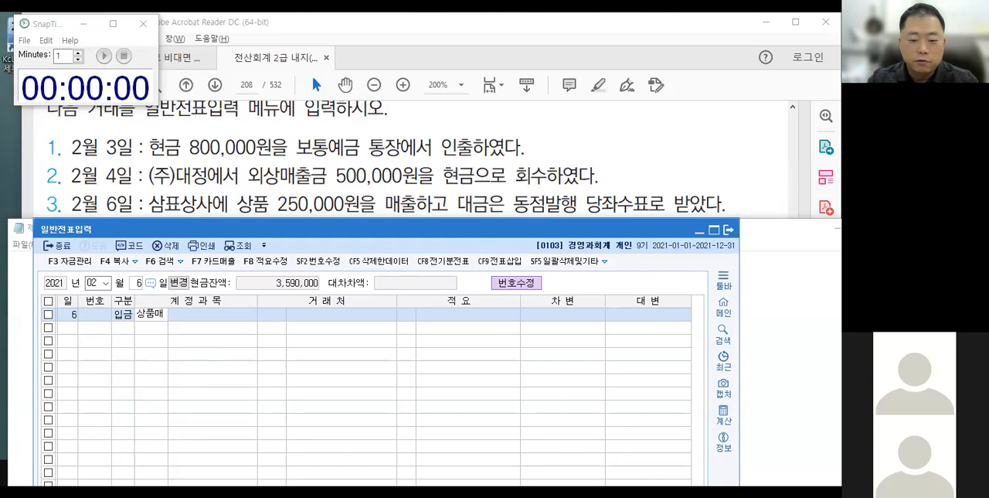
key("Return")
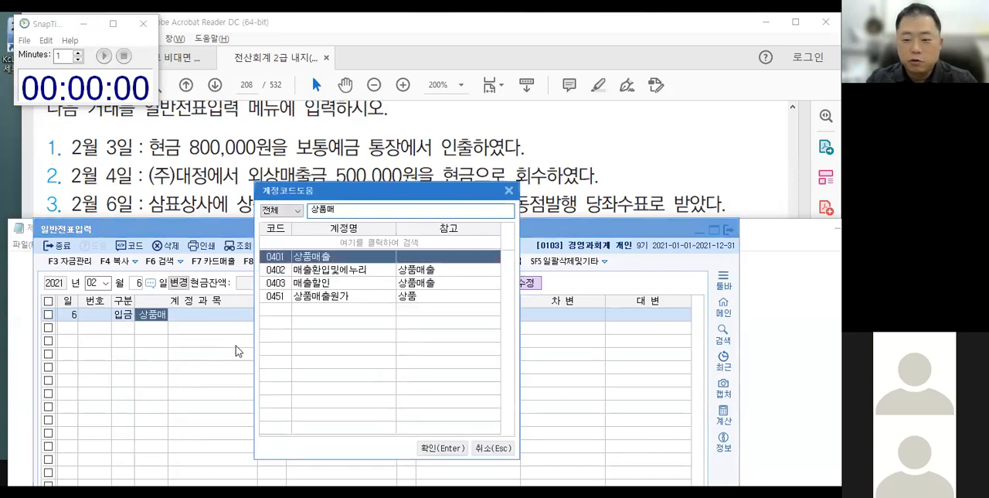
key("Return")
key("Return")
key("Return")
key("Return")
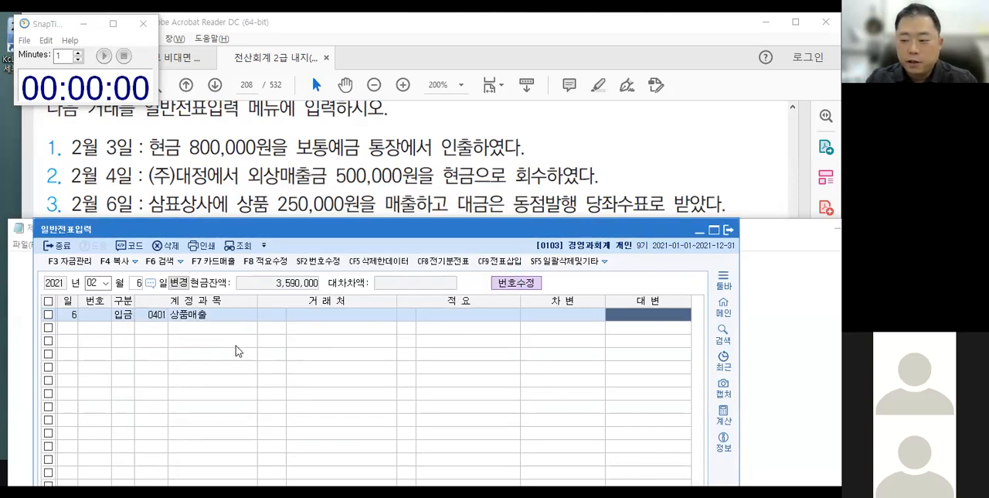
type("2500000")
key("Return")
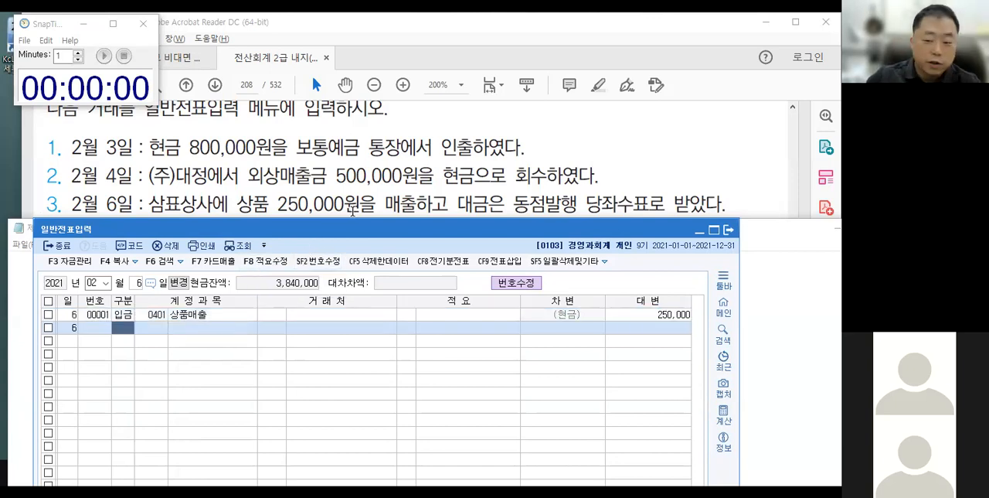
Bring the textbook's February 8 transaction into view and place the 일반전표입력 and Notepad windows just below it.
left_click(311, 199)
scroll(311, 201, "down", 2)
key("alt+Tab")
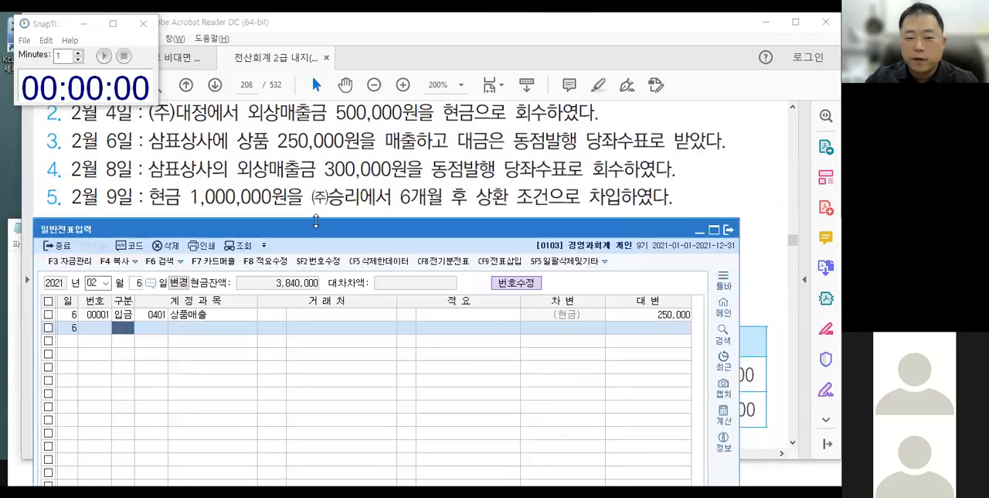
left_click_drag(312, 233, 315, 199)
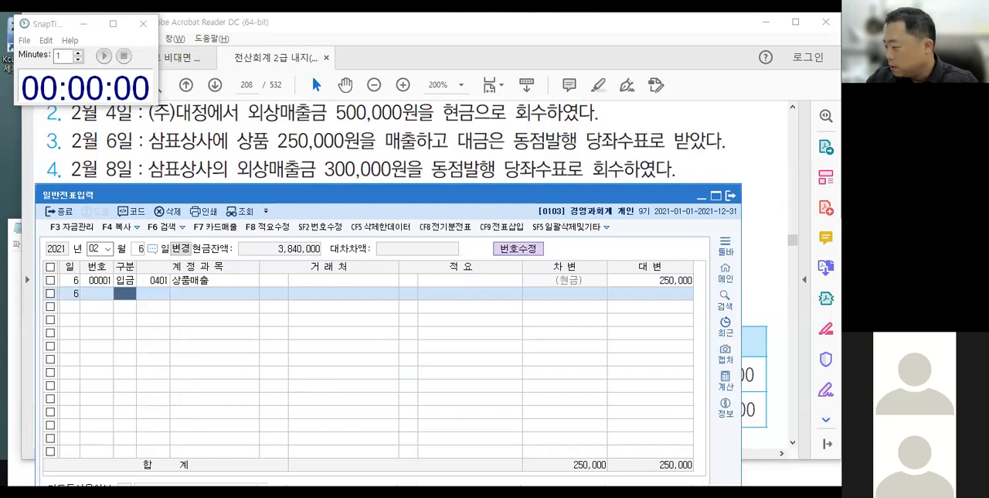
key("alt+Tab")
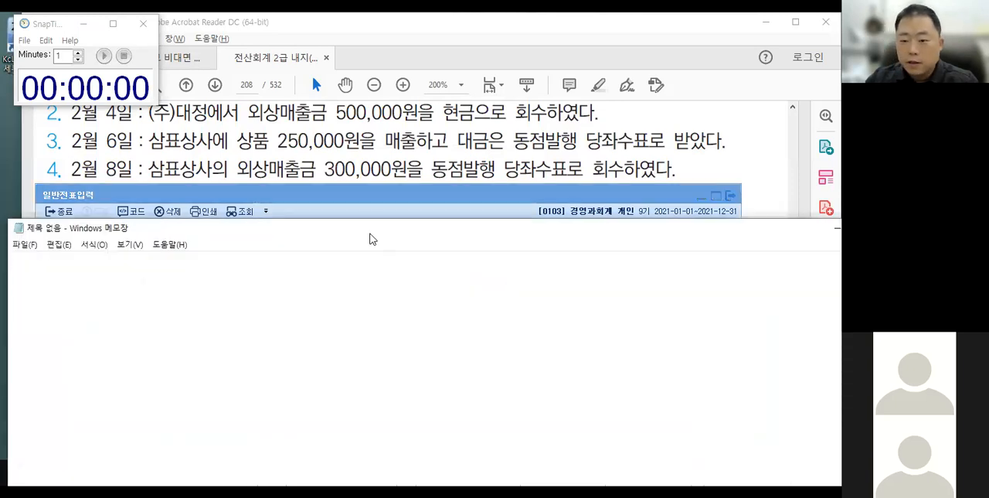
left_click_drag(374, 230, 366, 198)
Mark 외상매출금 and 동점발행 in the February 8 transaction with arrows to the credit and debit sides, and clear the annotations.
mouse_move(432, 154)
left_mouse_down()
mouse_move(473, 183)
mouse_move(464, 149)
mouse_move(432, 156)
left_mouse_up()
left_click_drag(369, 221, 370, 263)
mouse_move(242, 178)
left_mouse_down()
mouse_move(318, 179)
mouse_move(401, 223)
mouse_move(418, 215)
left_mouse_up()
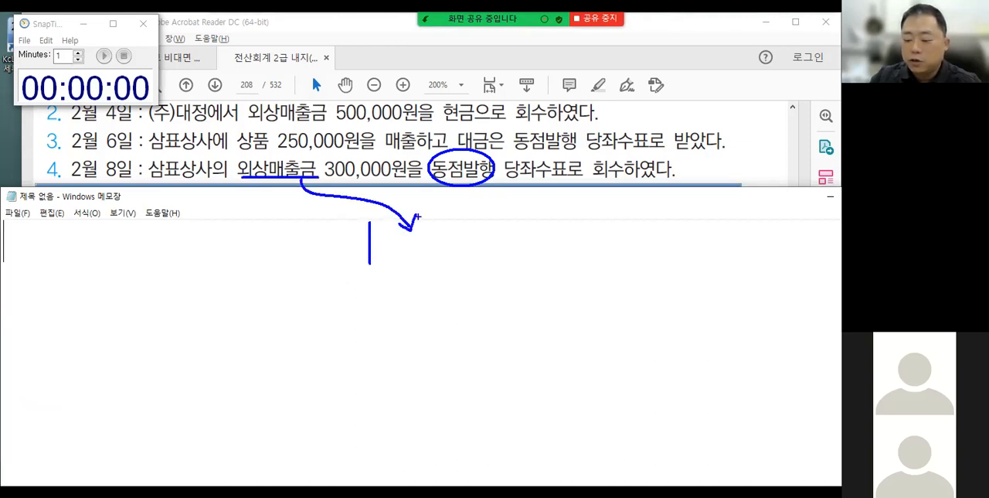
mouse_move(449, 186)
left_mouse_down()
mouse_move(319, 221)
mouse_move(338, 226)
left_mouse_up()
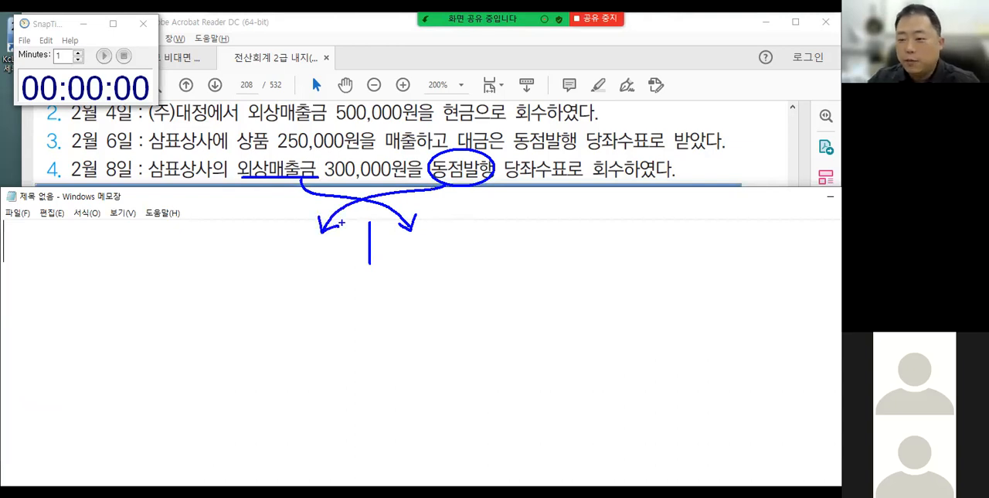
key("Escape")
left_click(103, 55)
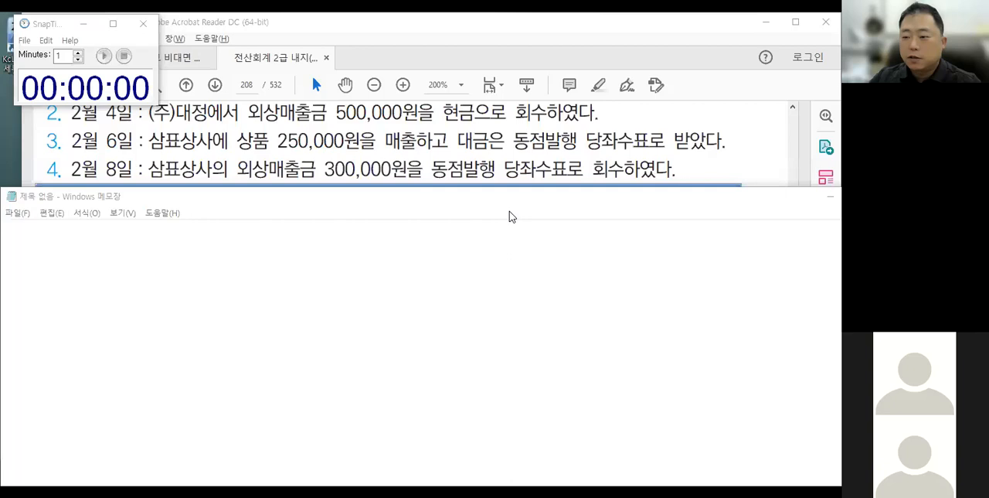
Return to the 일반전표입력 window, set the voucher date to February 8 and start a line with 구분 입금.
left_click_drag(510, 199, 509, 211)
left_click(517, 193)
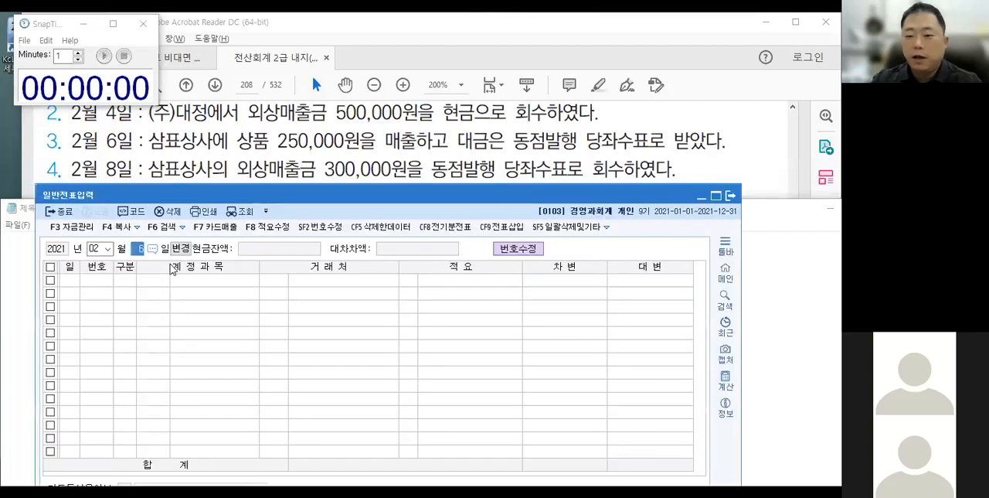
type("8")
key("Return")
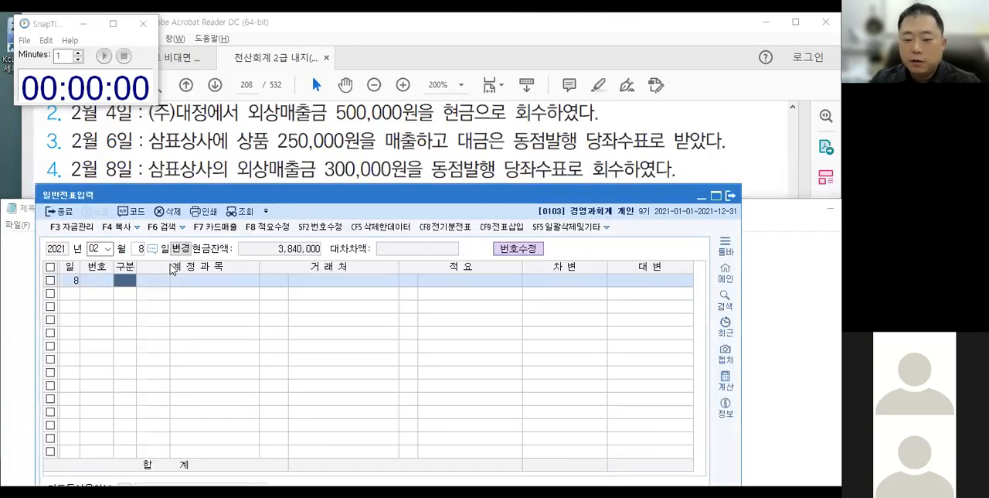
type("2")
key("Return")
Complete the February 8 입금 line with account 0108 외상매출금, 거래처 00103 삼표상사 and a 대변 amount of 300,000.
type("외상")
key("Return")
key("Return")
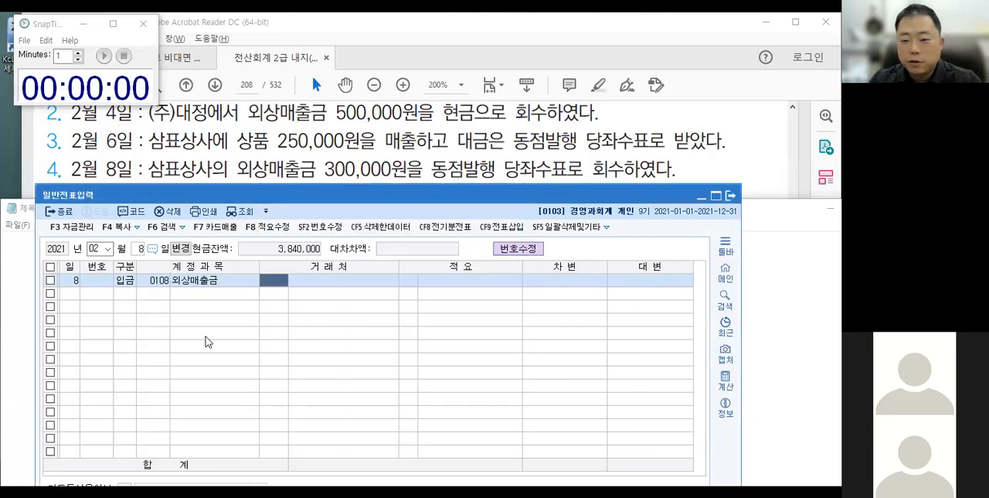
type("삼표")
key("Return")
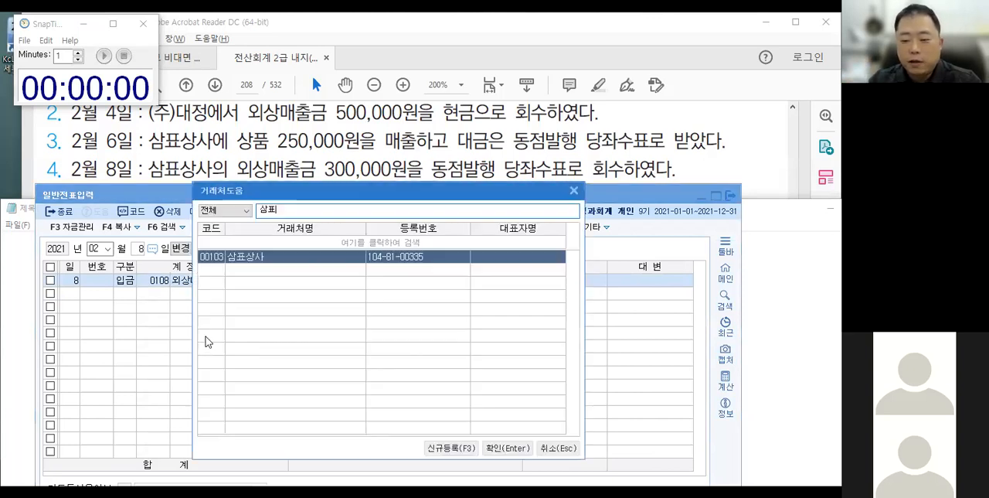
key("Return")
key("Return")
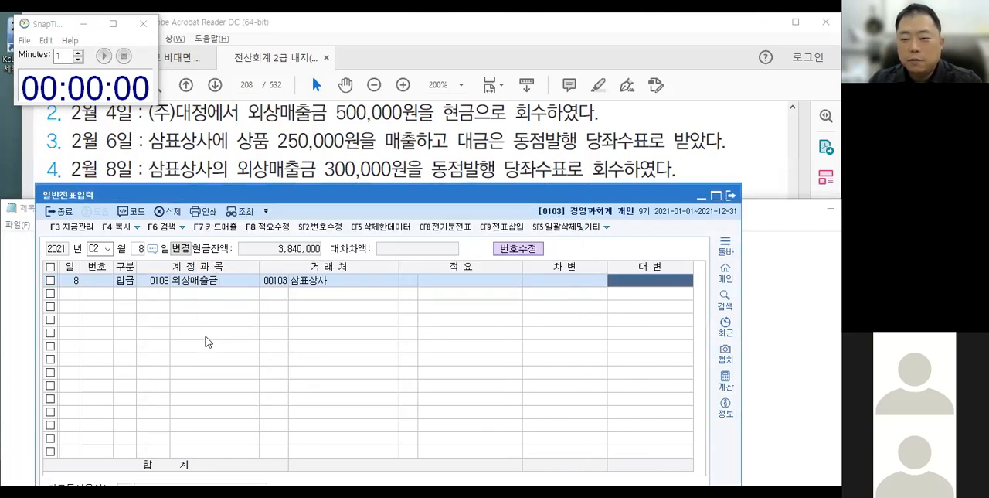
type("300,000")
key("Return")
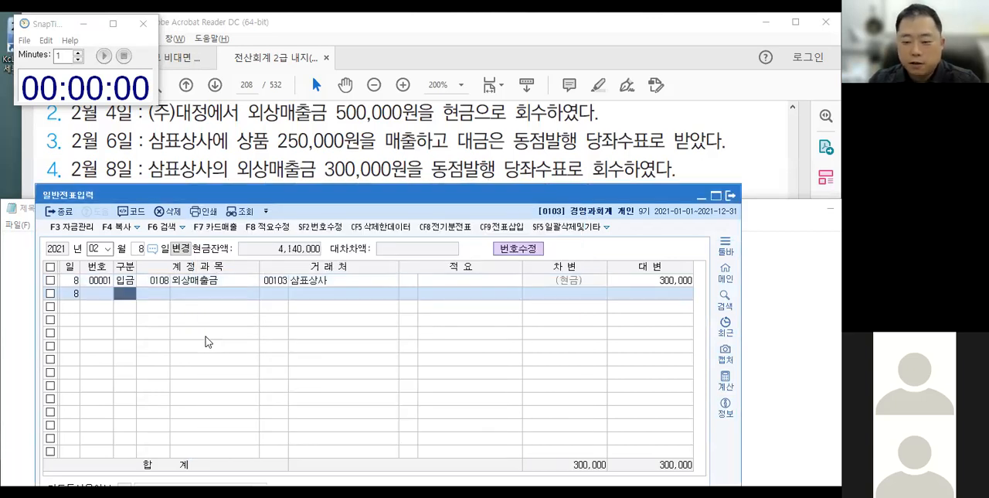
Box the 삼표상사 거래처 entry with an arrow, clear the markup, and uncover the February 9 transaction above Notepad.
mouse_move(257, 271)
left_mouse_down()
mouse_move(331, 288)
mouse_move(376, 349)
left_mouse_up()
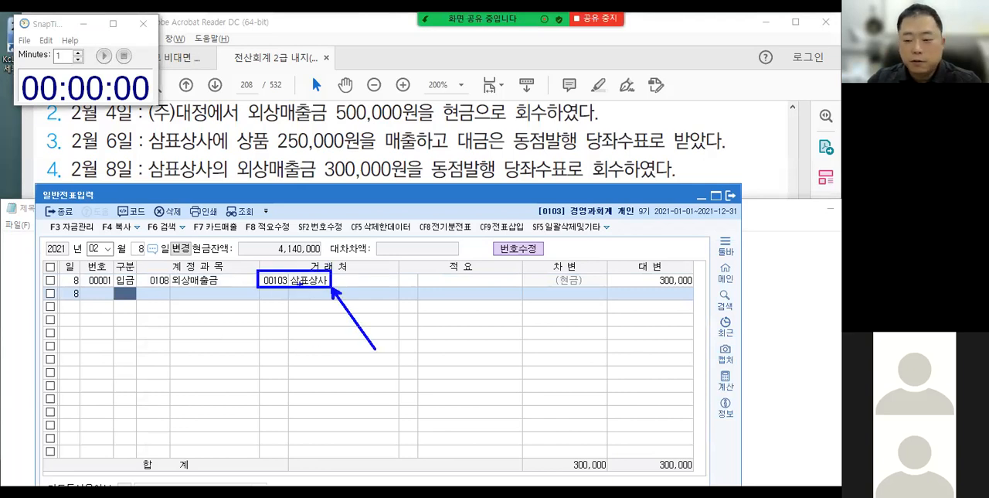
key("Escape")
left_click_drag(303, 194, 304, 217)
left_click(306, 209)
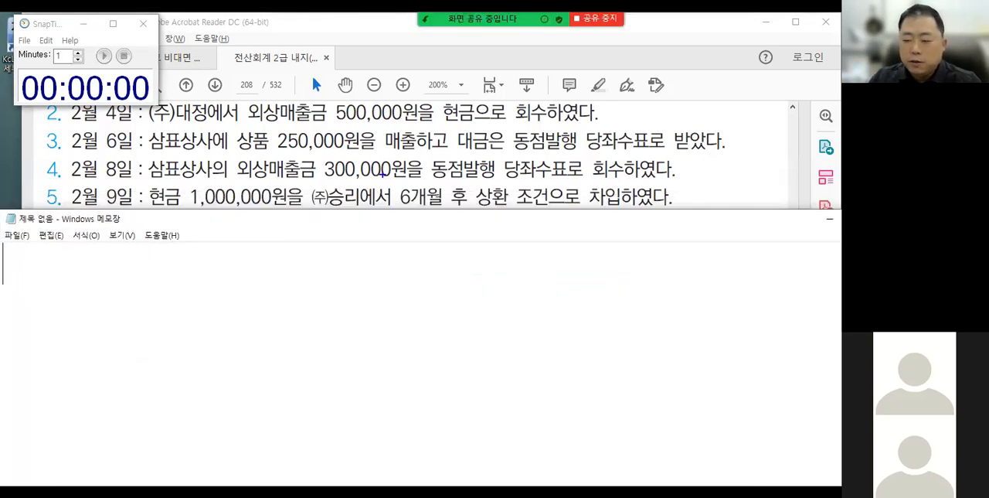
Mark up the February 9 transaction: underline 6개월 후, label it 단기, point 현금 to debit and 단기 to credit, and clear the markup.
left_click_drag(390, 210, 477, 210)
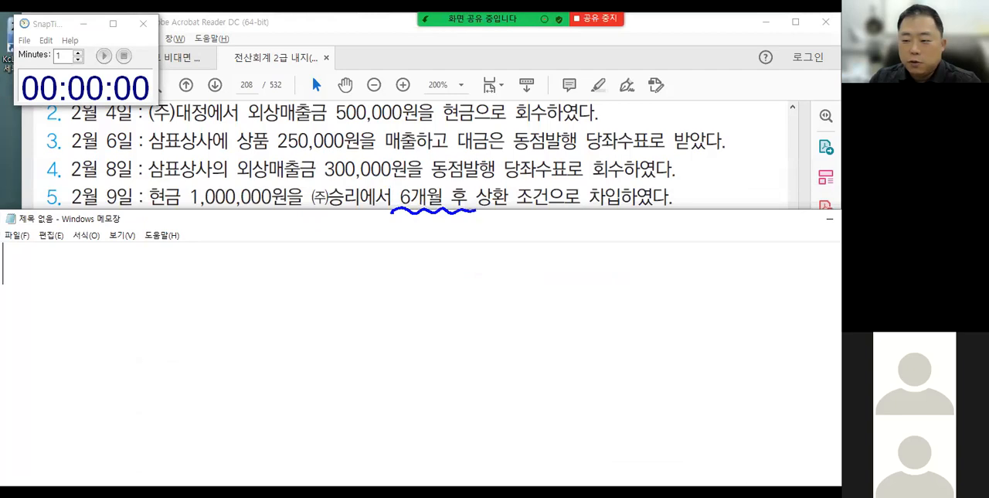
left_click_drag(393, 234, 393, 291)
left_click_drag(422, 225, 441, 239)
left_click_drag(439, 227, 456, 228)
left_click_drag(458, 215, 445, 252)
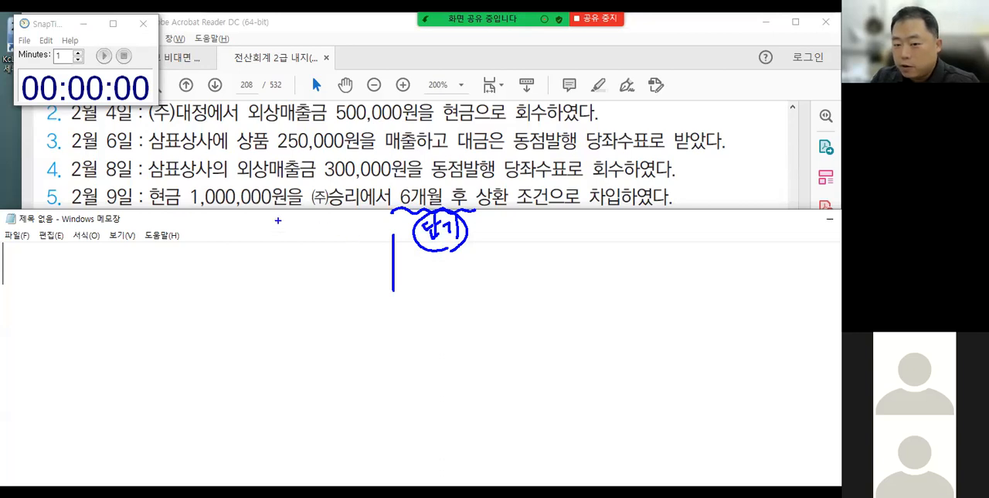
mouse_move(137, 179)
left_mouse_down()
mouse_move(175, 217)
mouse_move(287, 243)
mouse_move(333, 267)
left_mouse_up()
mouse_move(463, 246)
left_mouse_down()
mouse_move(481, 239)
mouse_move(484, 260)
mouse_move(496, 249)
left_mouse_up()
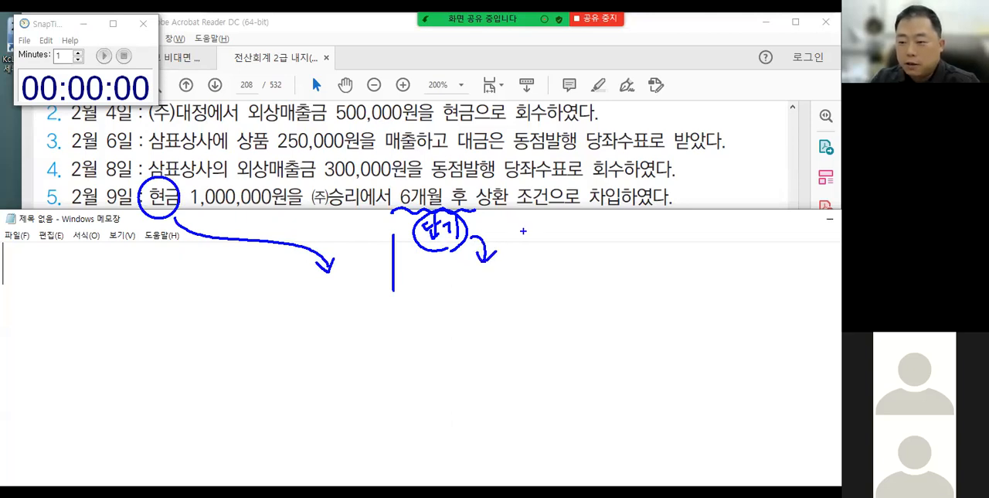
key("Escape")
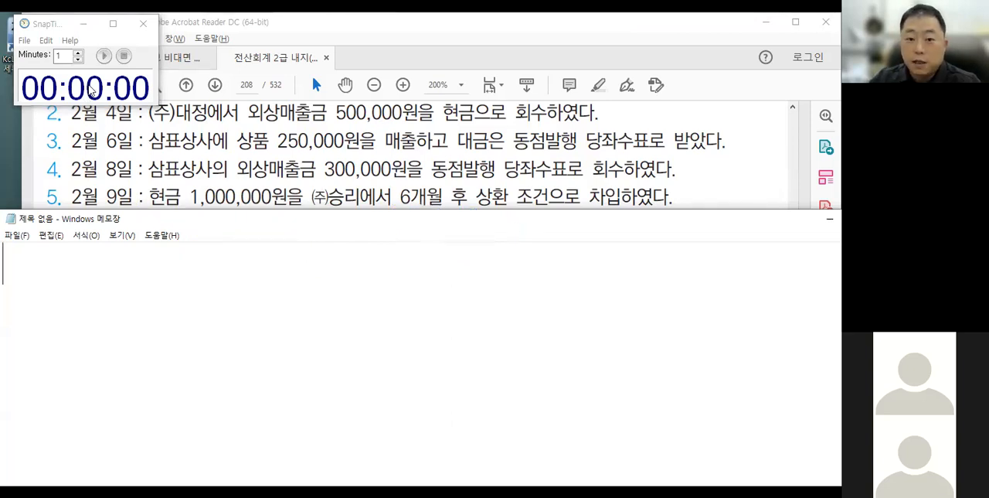
Return to the 일반전표입력 window, set the voucher date to February 9 and start a line with 구분 입금.
left_click(91, 88)
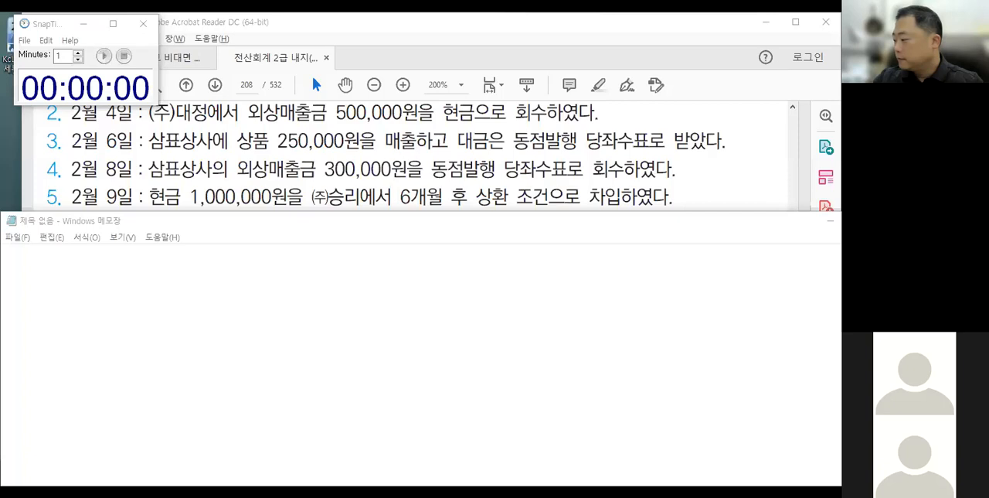
key("alt+Tab")
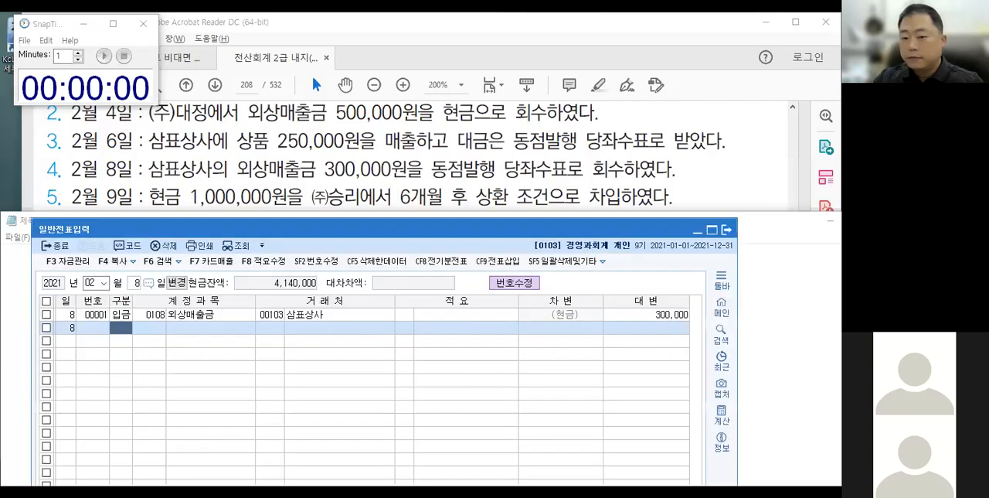
left_click(134, 282)
type("9")
key("Return")
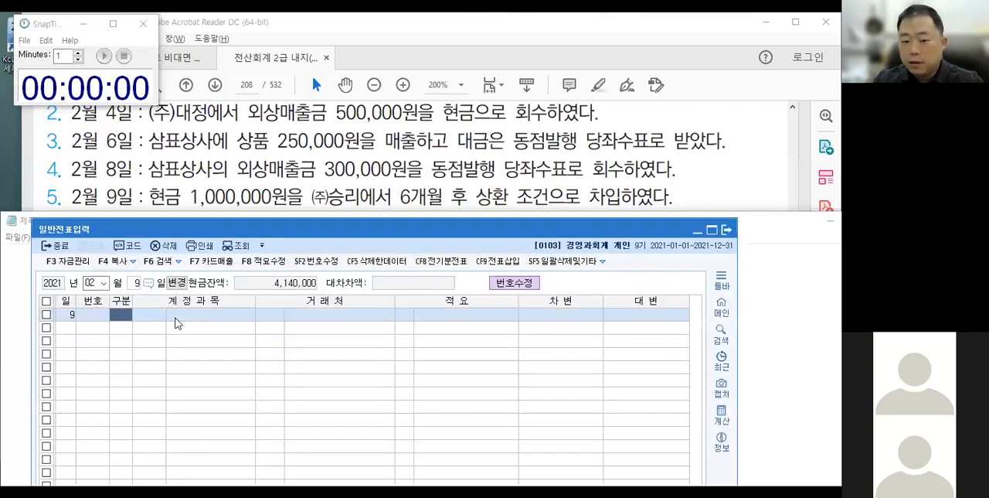
type("2")
key("Return")
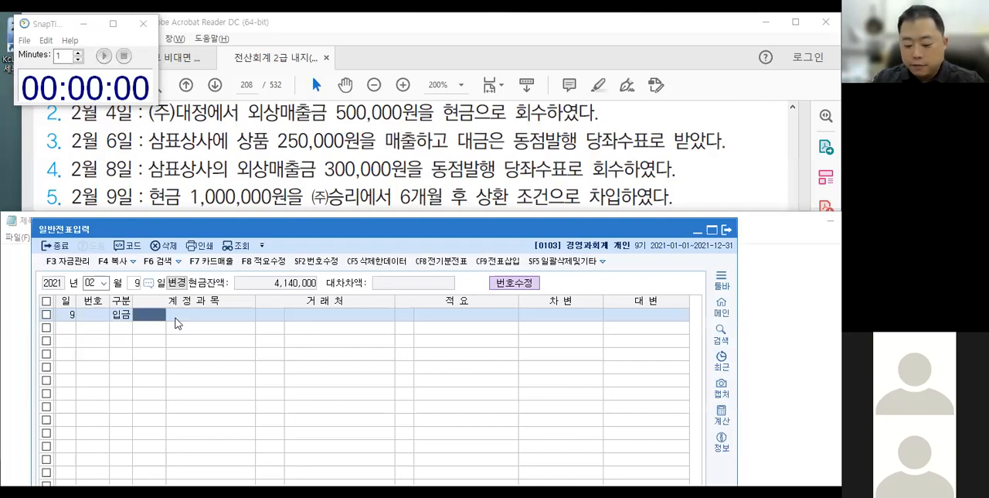
Complete the February 9 입금 line with account 0260 단기차입금, 거래처 00108 (주)승리 and a 대변 amount of 1,000,000.
type("단기채")
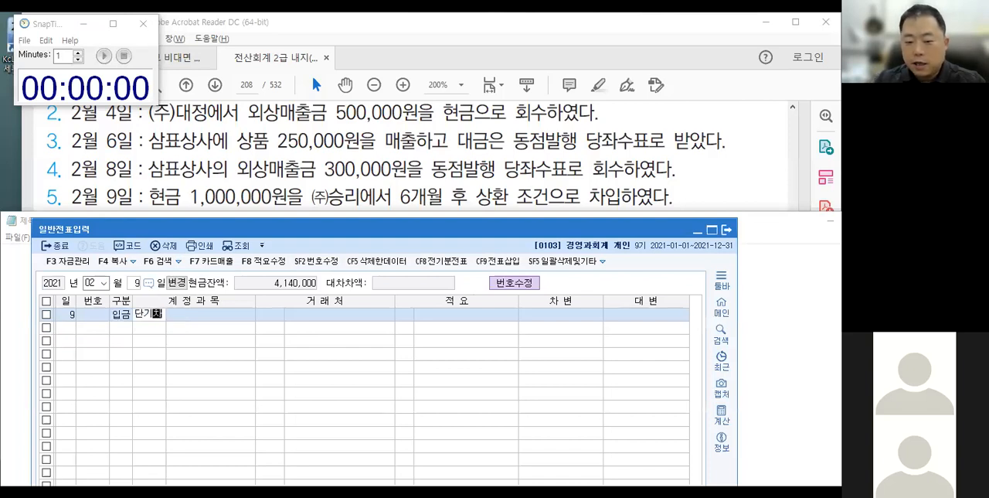
key("Return")
key("Return")
type("승리")
key("Return")
key("Return")
key("Return")
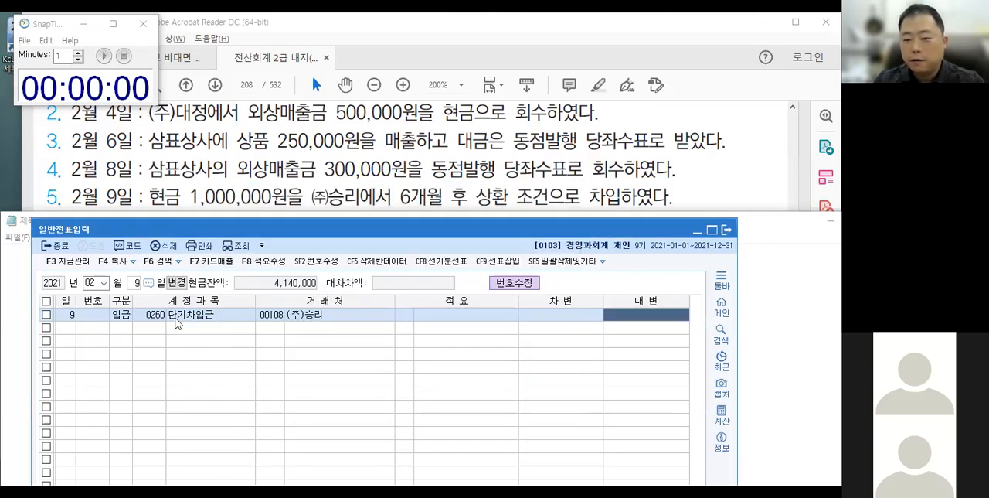
type("1,000,000")
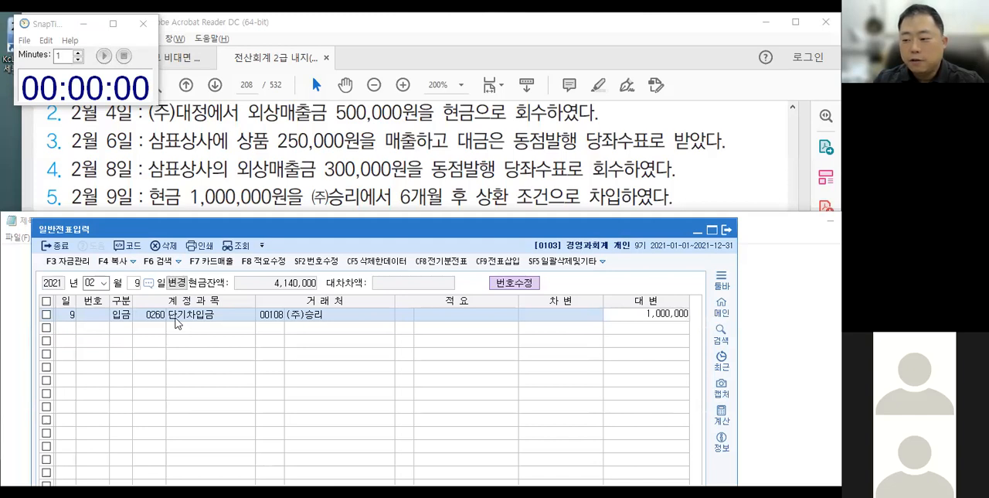
key("Return")
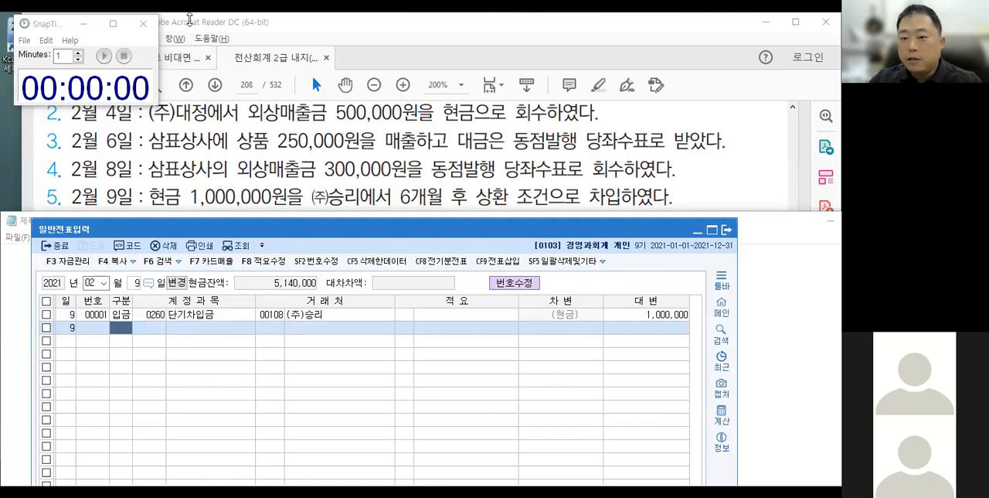
Go to page 210 of the textbook PDF, show the March 필수예제 transactions and place Notepad just beneath the March 5 one.
left_click(252, 84)
type("210")
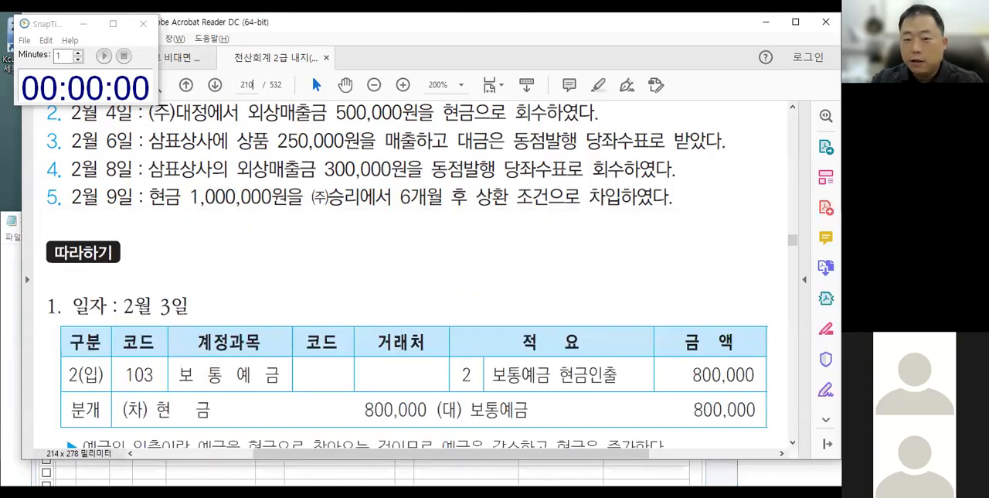
key("Return")
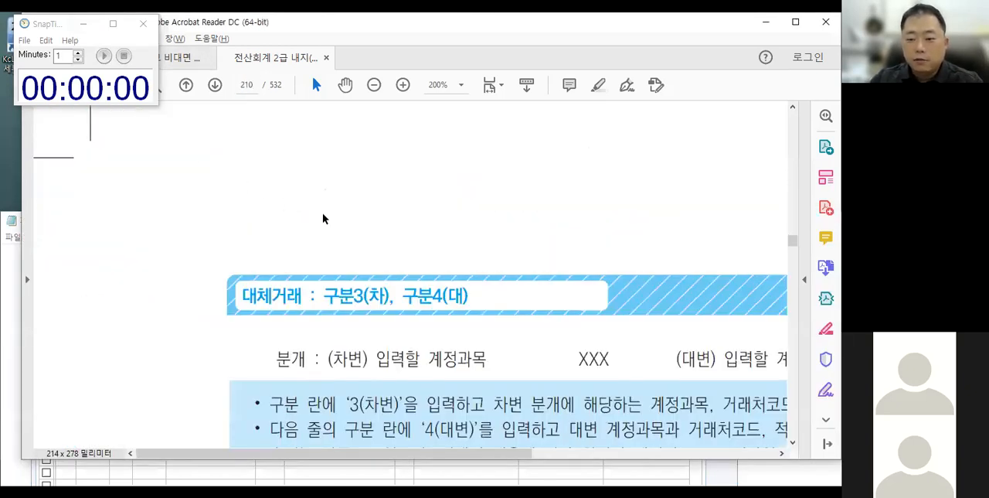
left_click_drag(447, 320, 280, 138)
scroll(206, 230, "down", 5)
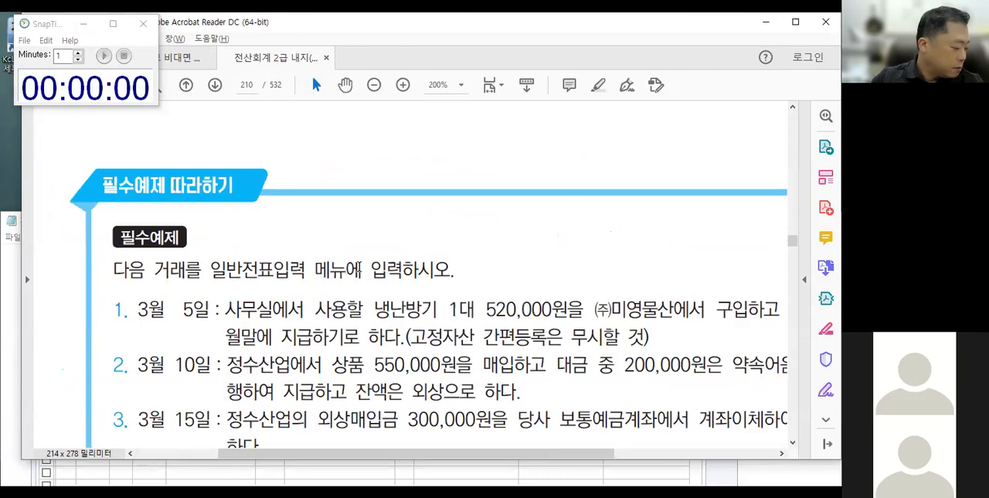
left_click_drag(332, 336, 260, 192)
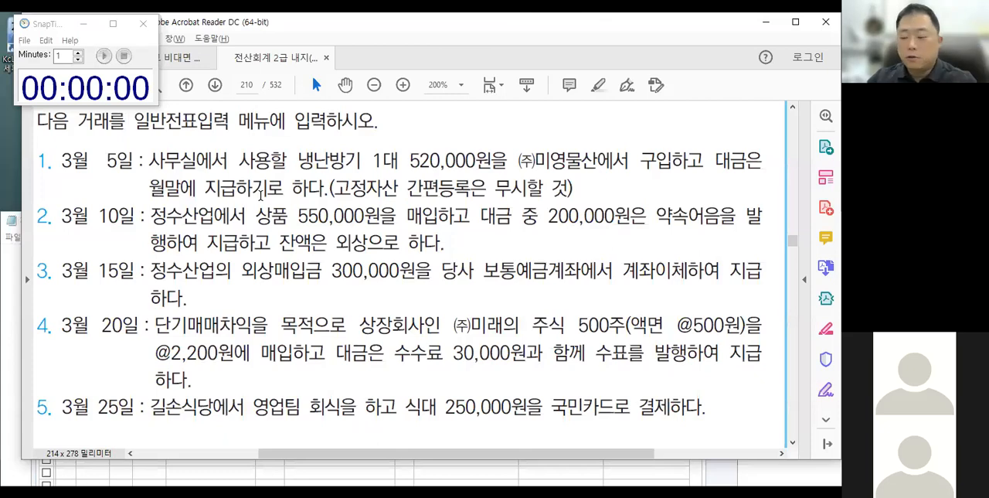
mouse_move(316, 233)
left_mouse_down()
mouse_move(300, 222)
mouse_move(330, 235)
left_mouse_up()
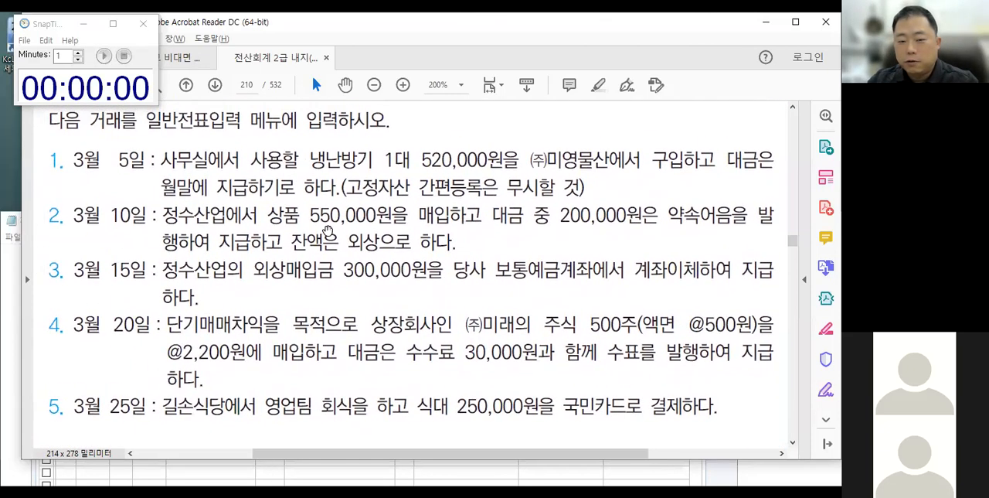
left_click(137, 122)
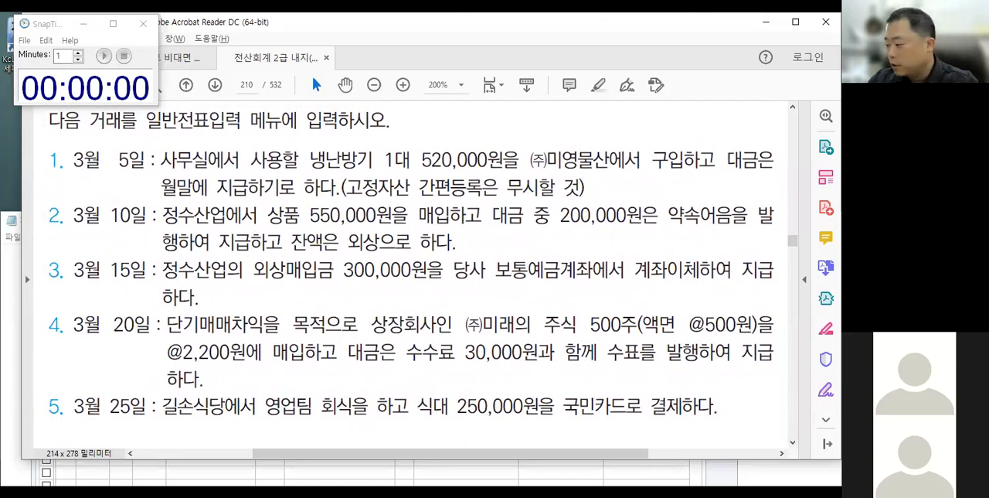
key("alt+Tab")
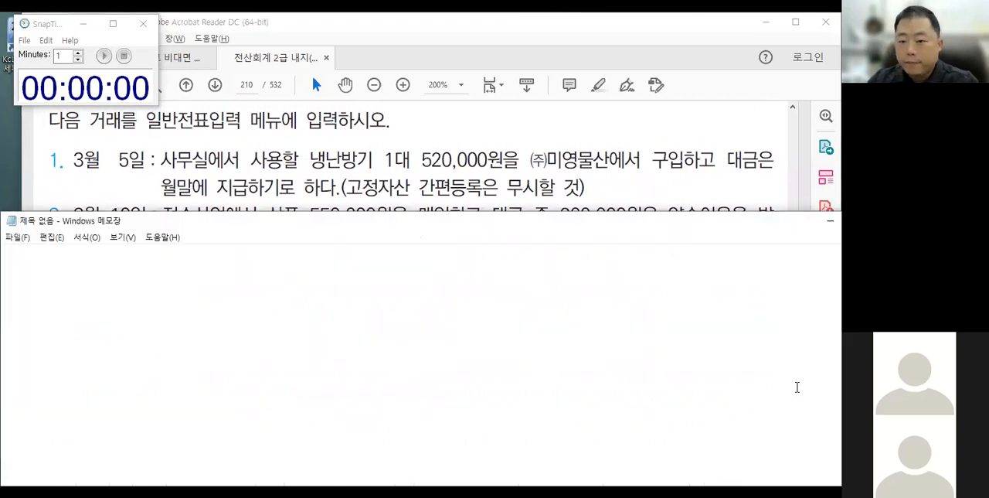
left_click_drag(664, 223, 669, 212)
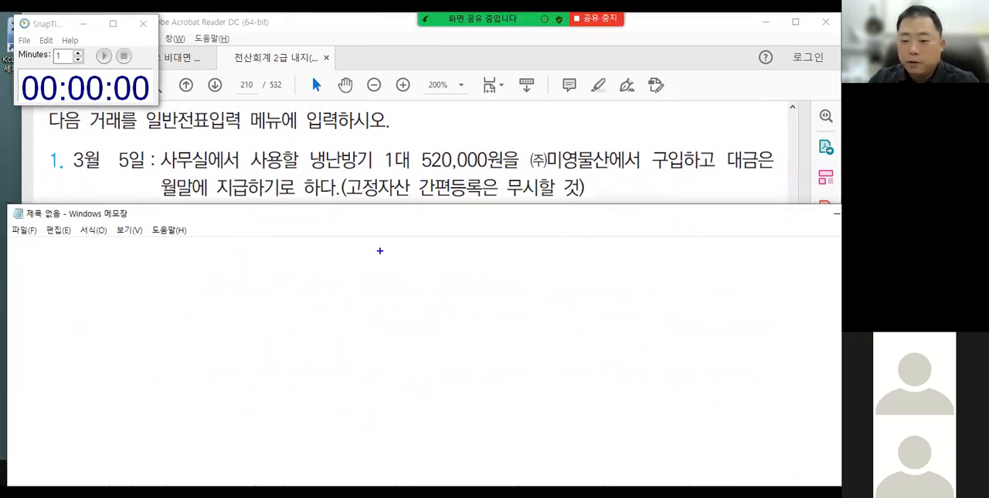
Circle 사용할, label 냉난방기 as 비품 with an arrow to the debit side, and underline the 고정자산 간편등록 무시할 것 note.
left_click_drag(380, 248, 381, 313)
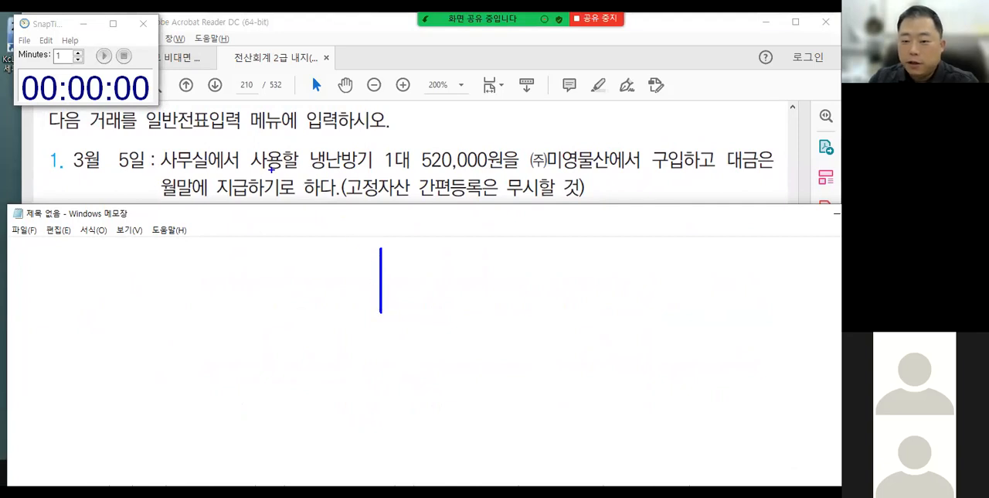
mouse_move(251, 151)
left_mouse_down()
mouse_move(287, 166)
mouse_move(246, 153)
left_mouse_up()
mouse_move(320, 99)
left_mouse_down()
mouse_move(292, 138)
mouse_move(314, 135)
left_mouse_up()
mouse_move(307, 171)
left_mouse_down()
mouse_move(371, 172)
mouse_move(378, 140)
mouse_move(391, 128)
mouse_move(402, 134)
mouse_move(408, 113)
mouse_move(422, 122)
left_mouse_up()
mouse_move(411, 132)
left_mouse_down()
mouse_move(428, 128)
mouse_move(425, 145)
left_mouse_up()
left_click_drag(349, 208, 457, 206)
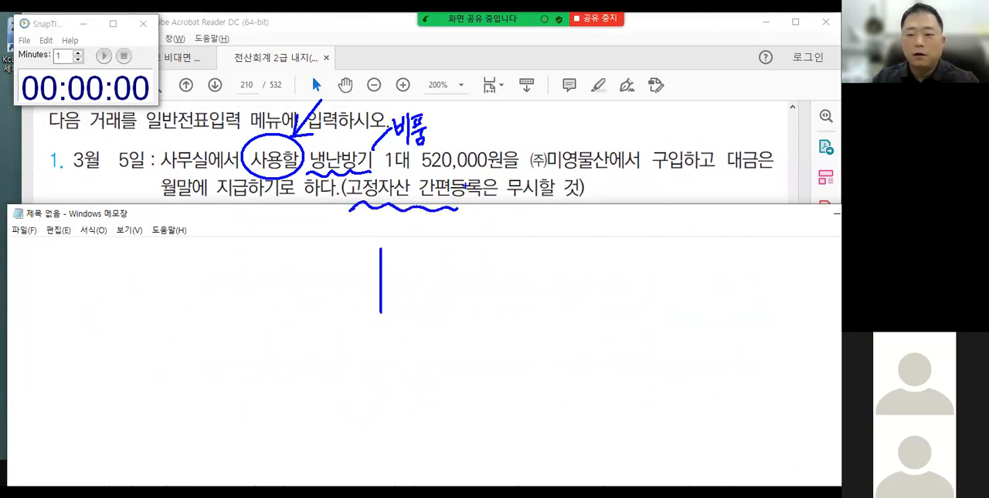
left_click_drag(503, 205, 589, 201)
mouse_move(400, 149)
left_mouse_down()
mouse_move(435, 115)
mouse_move(393, 150)
mouse_move(329, 244)
mouse_move(336, 248)
mouse_move(325, 276)
mouse_move(348, 252)
left_mouse_up()
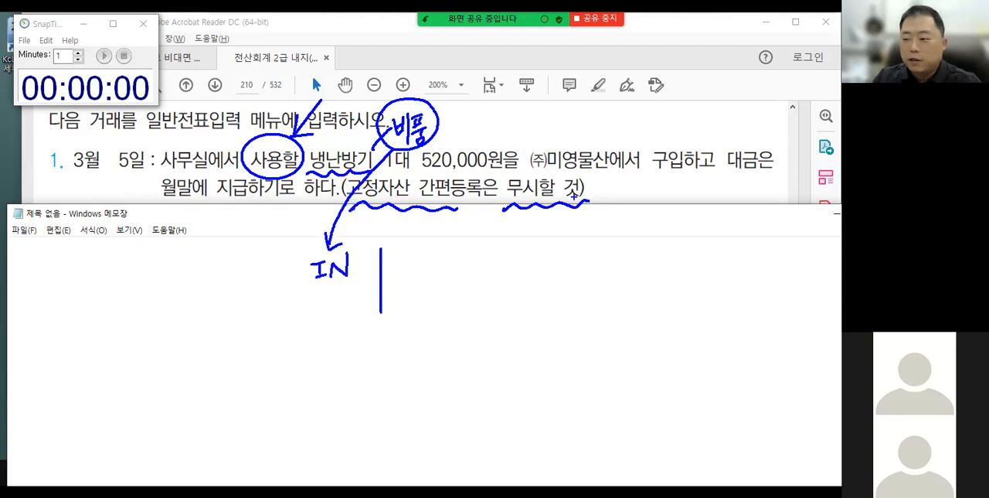
Underline 월말에 지급, point it to the credit side as 미지급금 with ㈜미영물산 as 거래처, and clear all markup.
left_click_drag(146, 207, 258, 203)
mouse_move(218, 219)
left_mouse_down()
mouse_move(344, 328)
mouse_move(425, 284)
mouse_move(424, 308)
left_mouse_up()
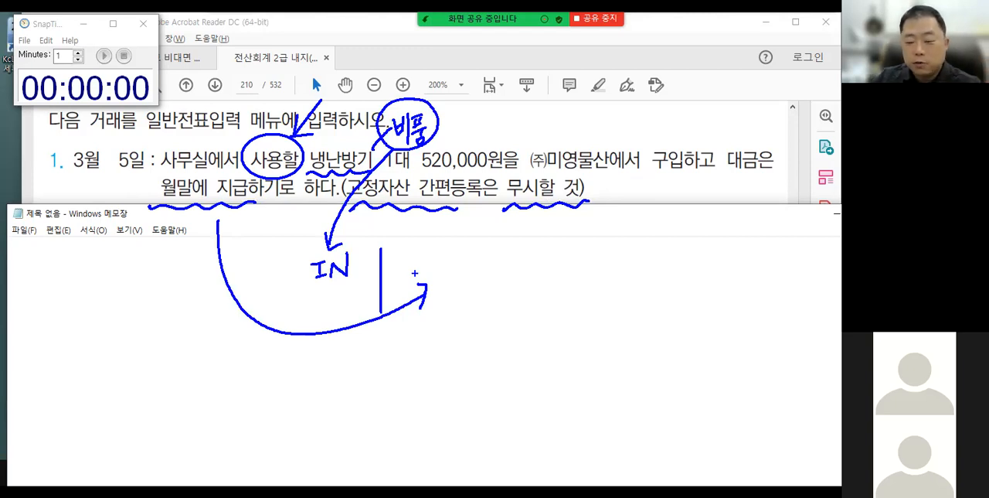
mouse_move(451, 255)
left_mouse_down()
mouse_move(467, 272)
mouse_move(499, 249)
mouse_move(510, 258)
mouse_move(507, 277)
mouse_move(520, 258)
mouse_move(524, 277)
left_mouse_up()
left_click_drag(461, 292, 535, 290)
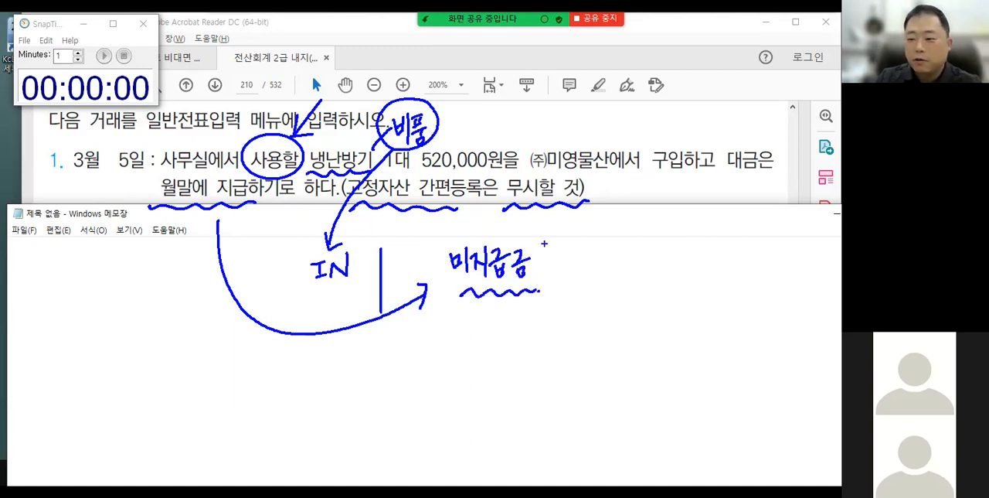
left_click_drag(548, 251, 545, 268)
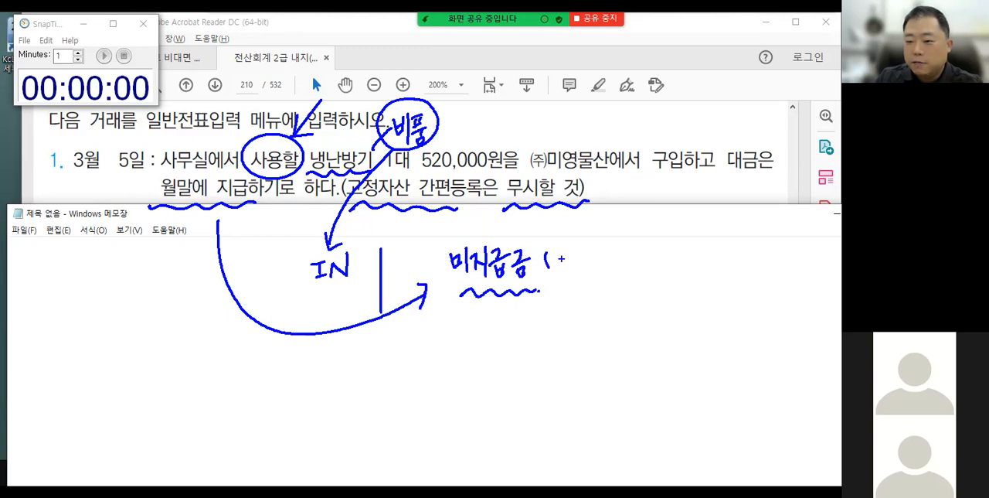
mouse_move(574, 182)
left_mouse_down()
mouse_move(589, 191)
mouse_move(566, 255)
mouse_move(573, 258)
left_mouse_up()
left_click_drag(583, 249, 581, 271)
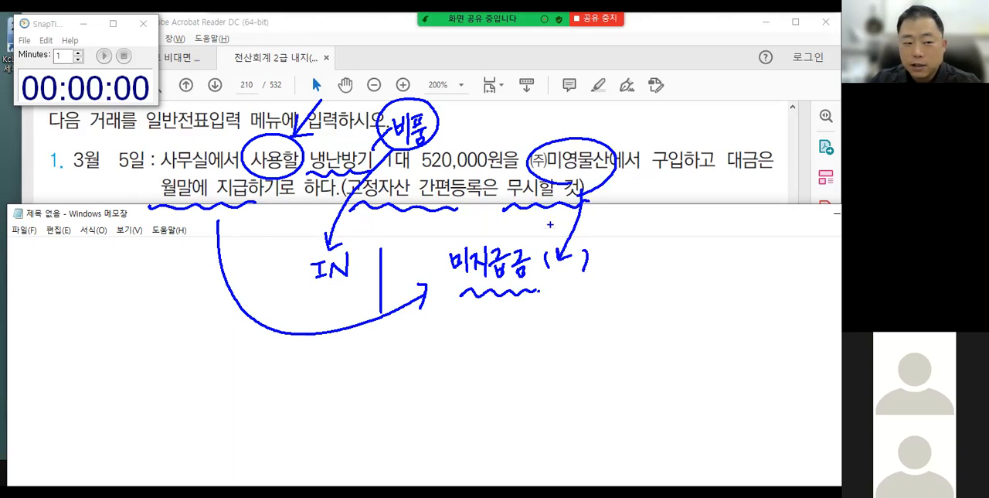
key("Escape")
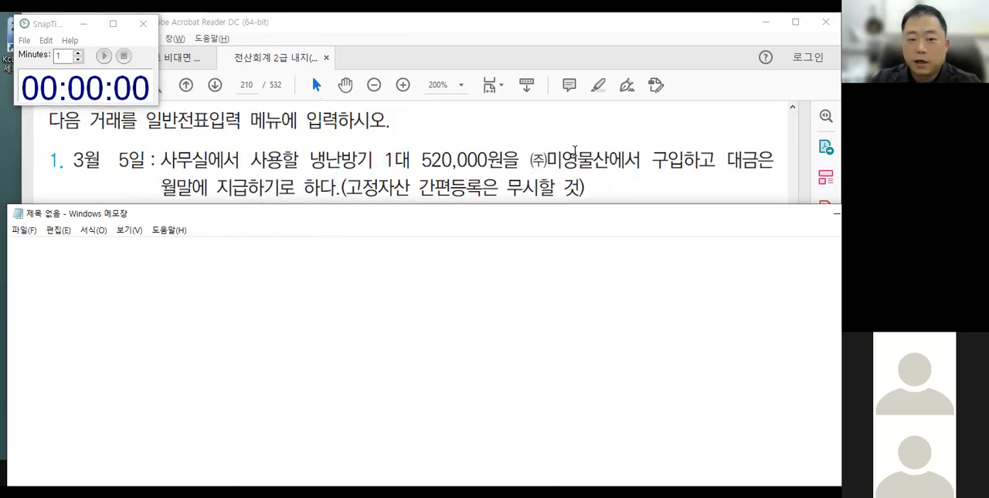
Bring back the 일반전표입력 window and set the voucher date to March 5.
left_click(125, 99)
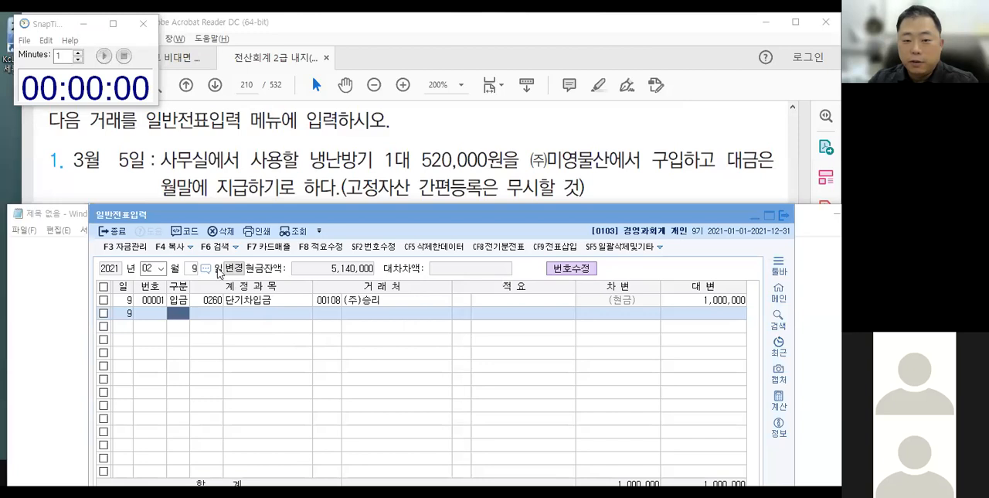
left_click(150, 268)
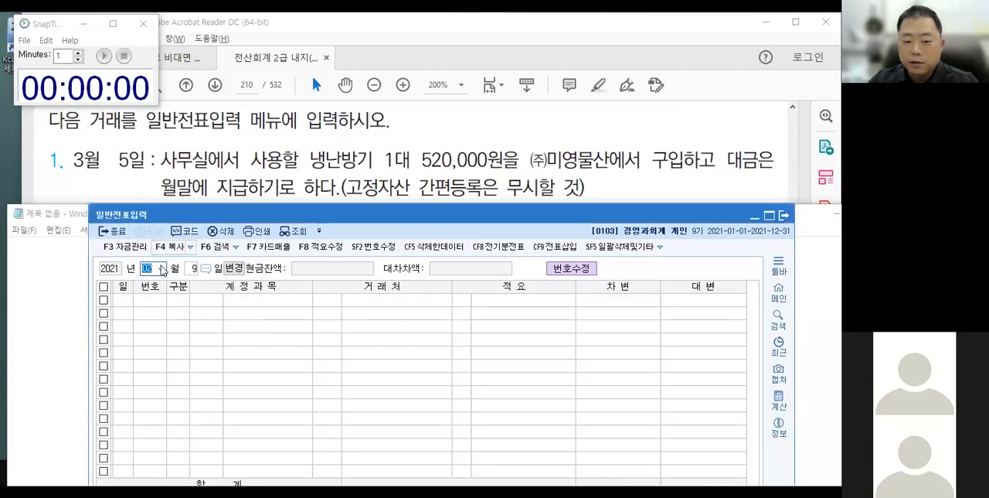
type("3")
key("Return")
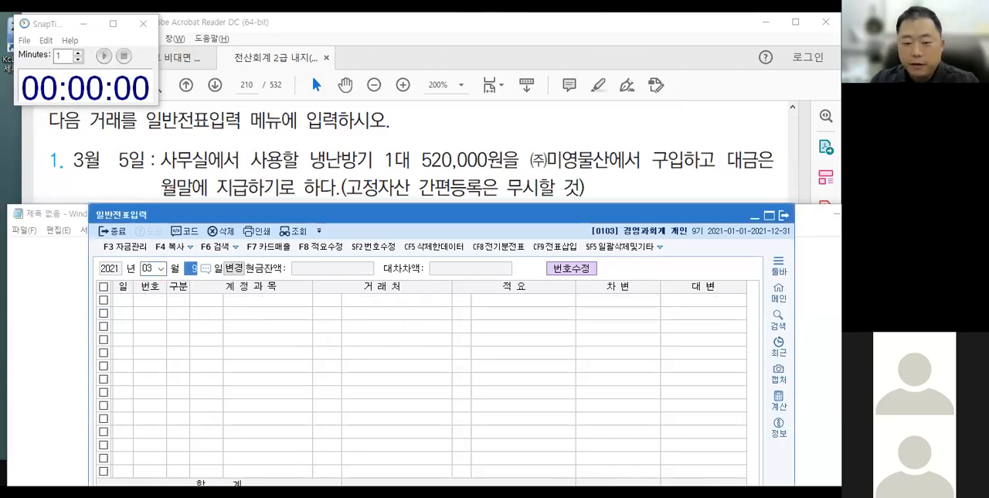
type("5")
key("Return")
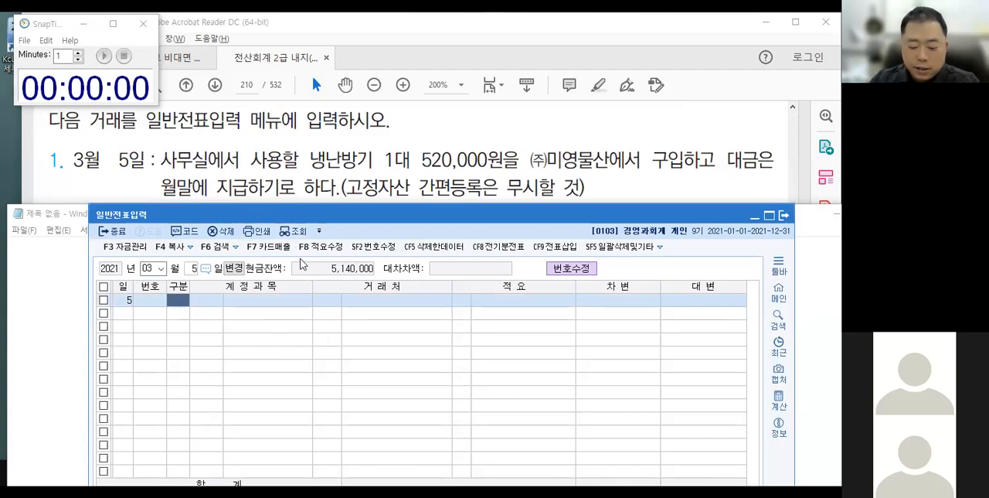
Enter a March 5 debit line for 비품 (0212) of 520,000 and cancel the 고정자산 간편등록 dialog.
type("3")
key("Return")
type("212")
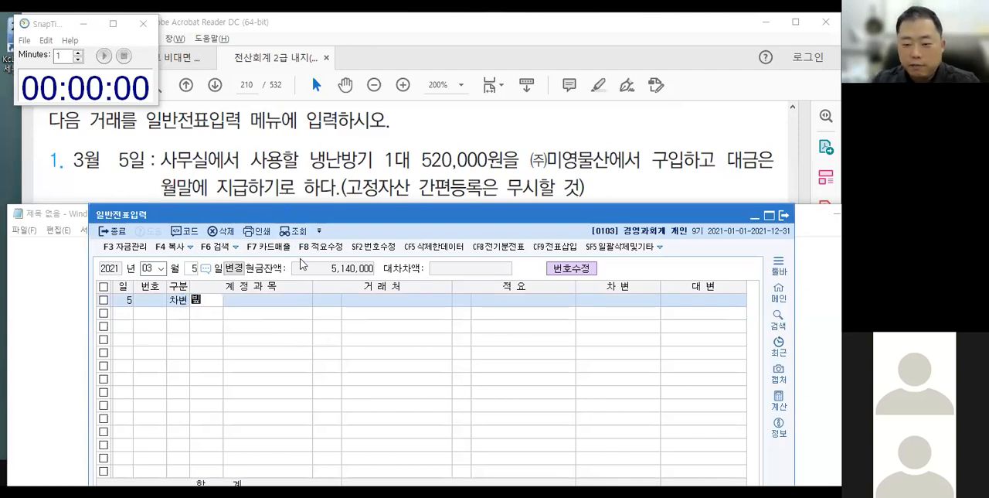
key("Return")
key("Return")
key("Return")
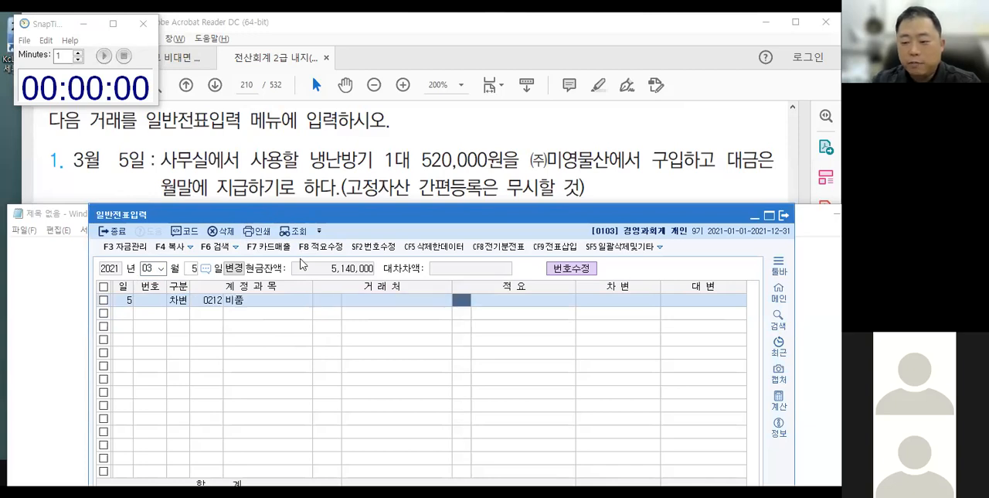
key("Return")
key("Return")
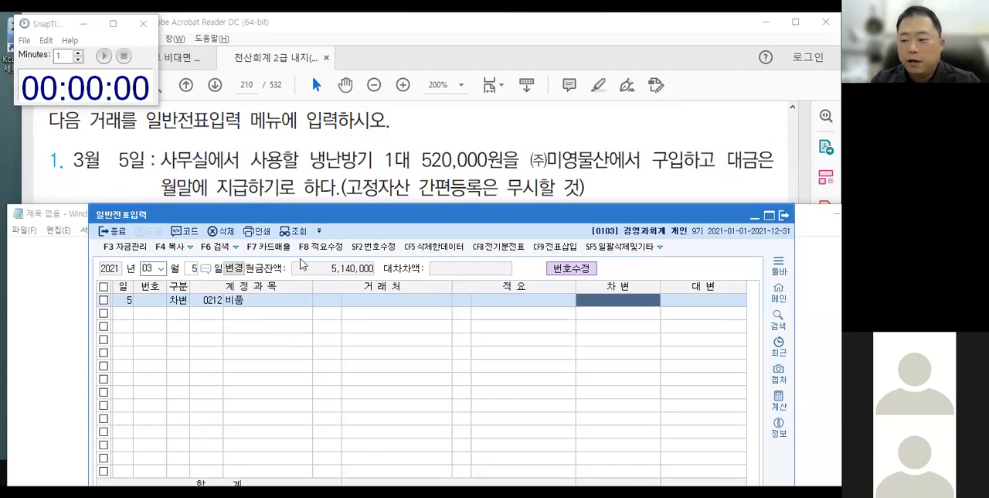
type("5200000")
key("Return")
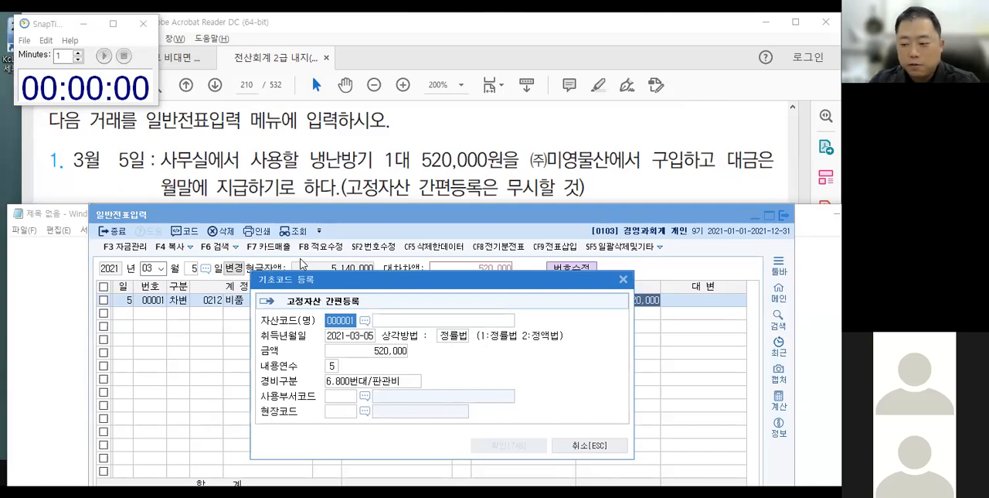
left_click(588, 445)
Complete the March 5 voucher with a credit line for 미지급금 (0253), choosing (주)미영물산 as 거래처.
type("4")
key("Return")
type("253")
key("Return")
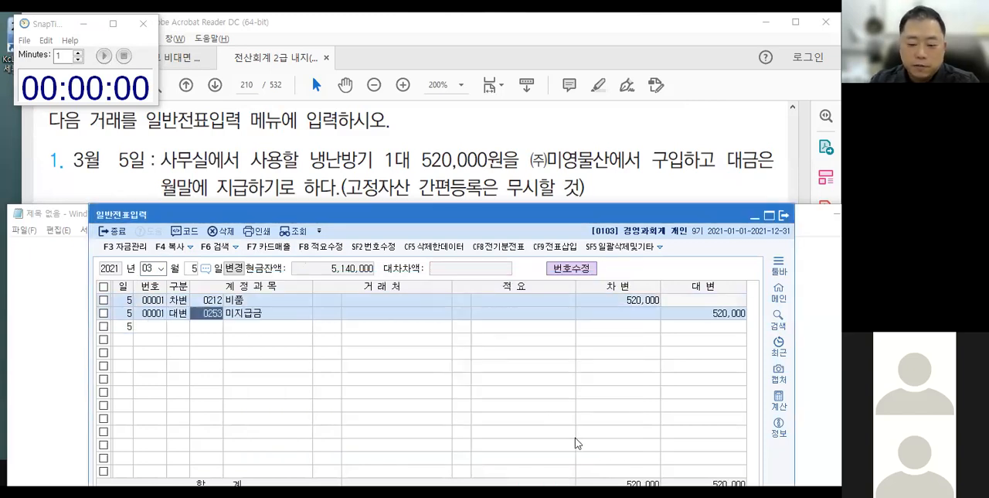
type("미지")
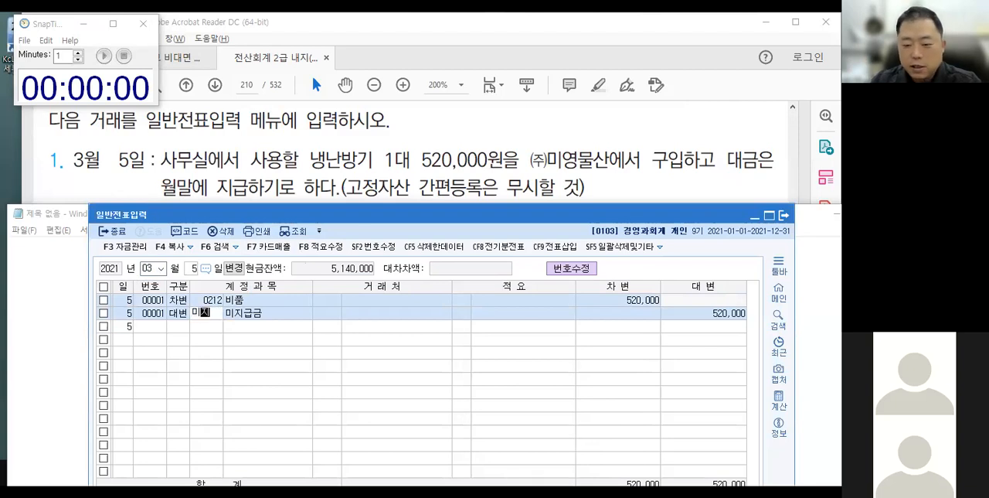
key("Return")
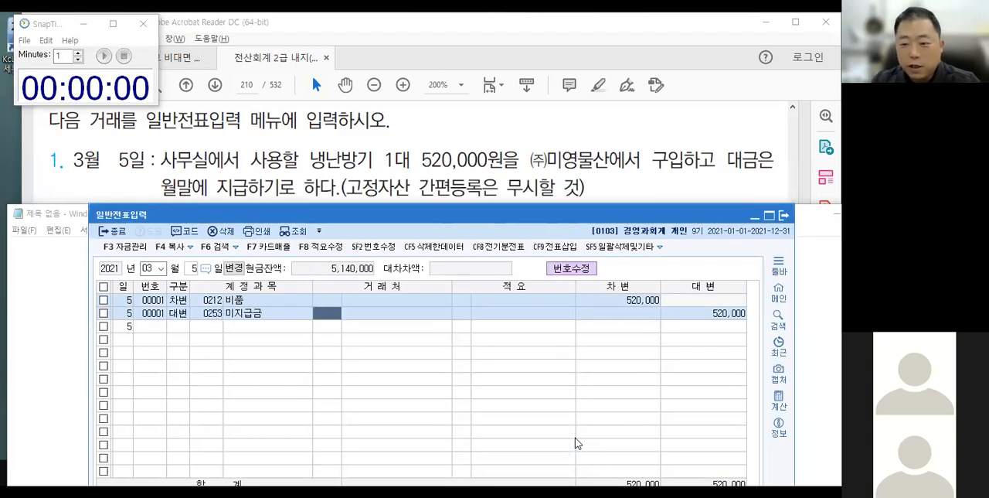
type("미영")
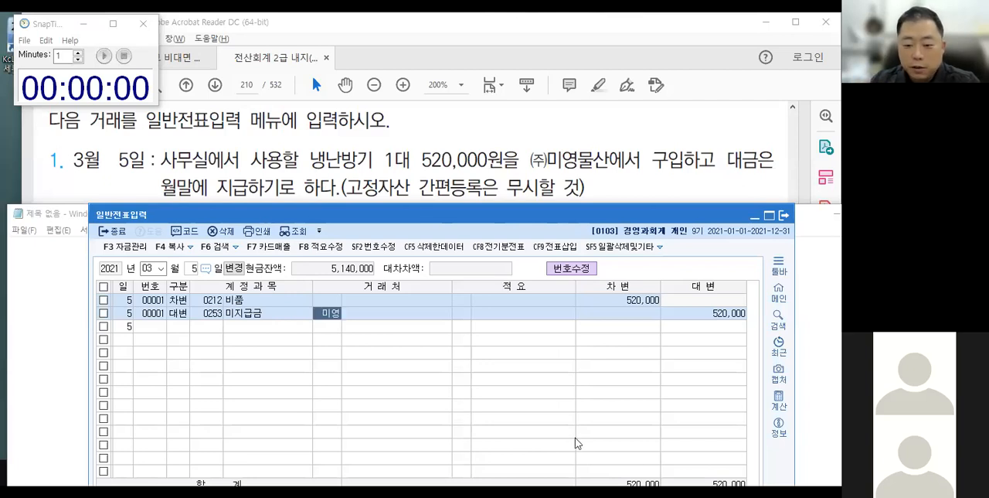
key("Return")
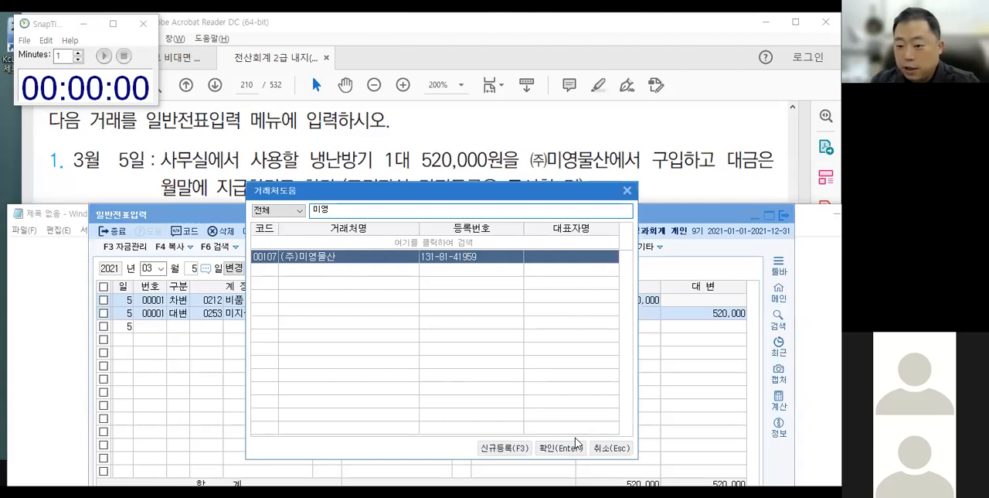
left_click(575, 437)
key("Return")
key("Return")
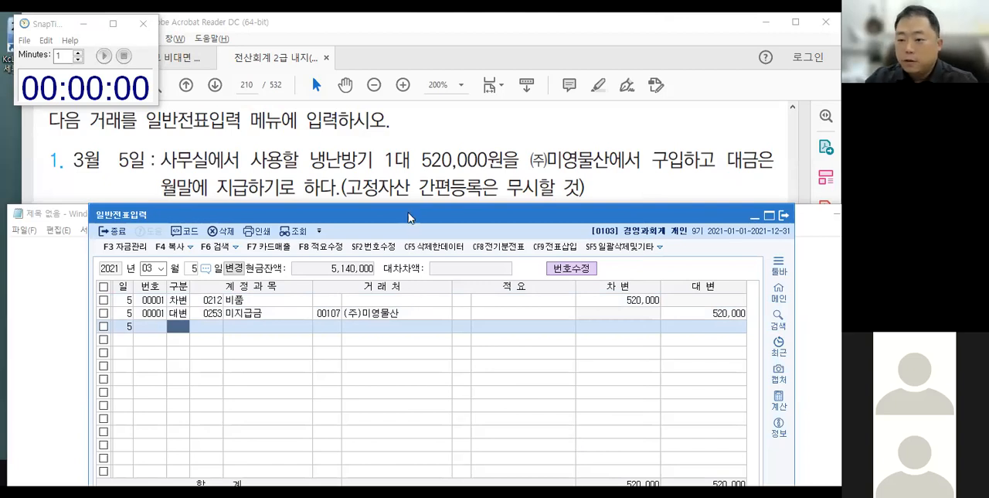
Show the March 10 transaction in the textbook PDF and place Notepad just beneath it.
left_click(411, 186)
scroll(337, 237, "down", 2)
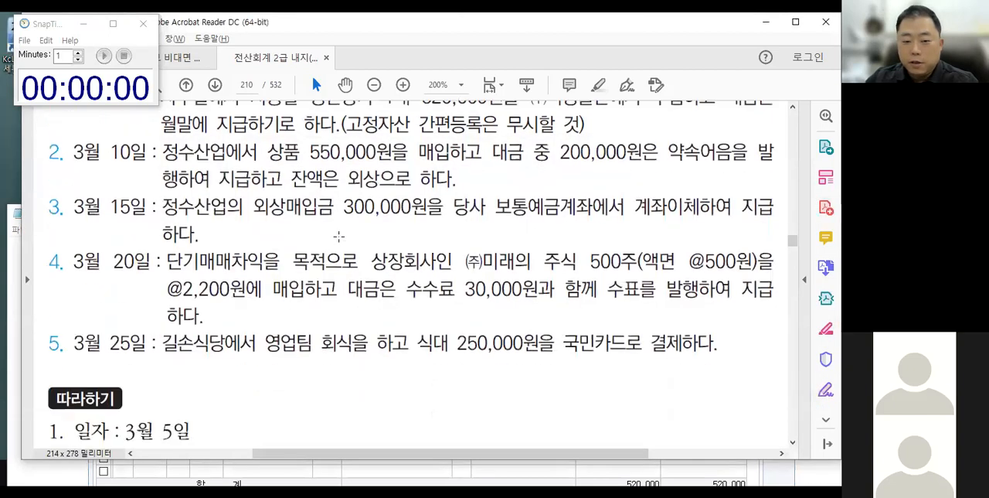
key("alt+Tab")
key("alt+Tab")
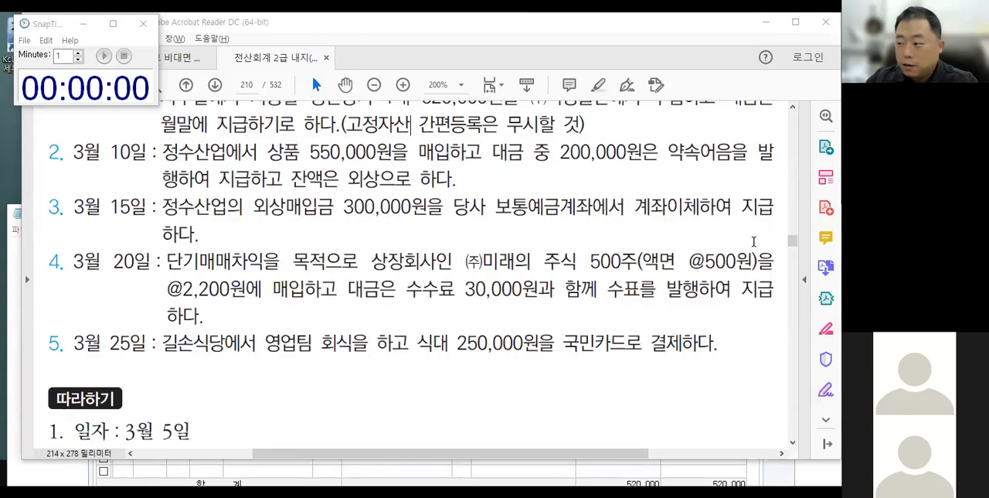
key("alt+Tab")
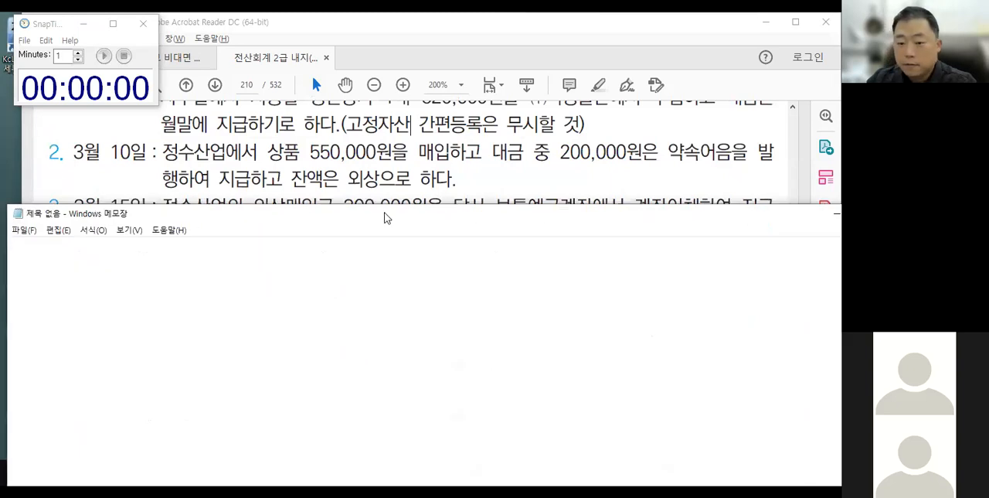
left_click_drag(379, 219, 379, 210)
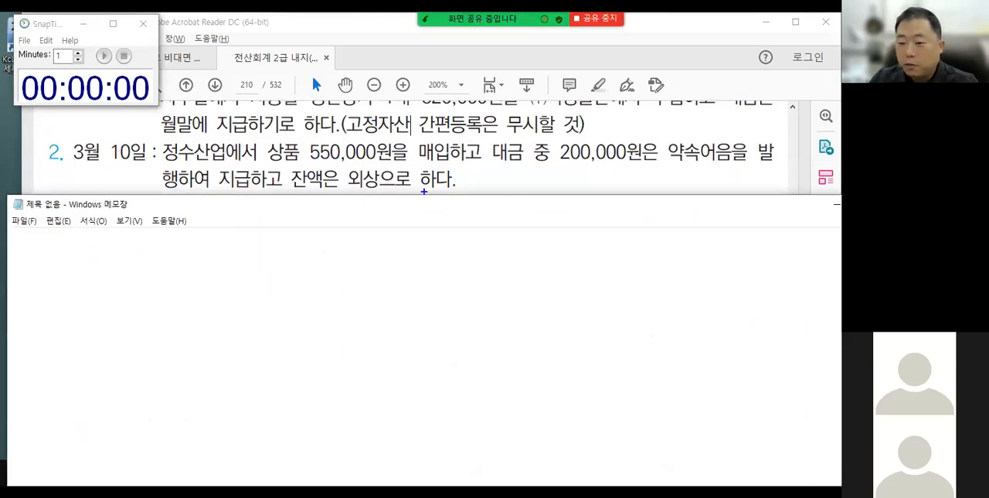
Circle 상품 and 매입, draw a debit/credit divider, and point 상품 to a circled IN on the debit side.
left_click_drag(265, 130, 272, 131)
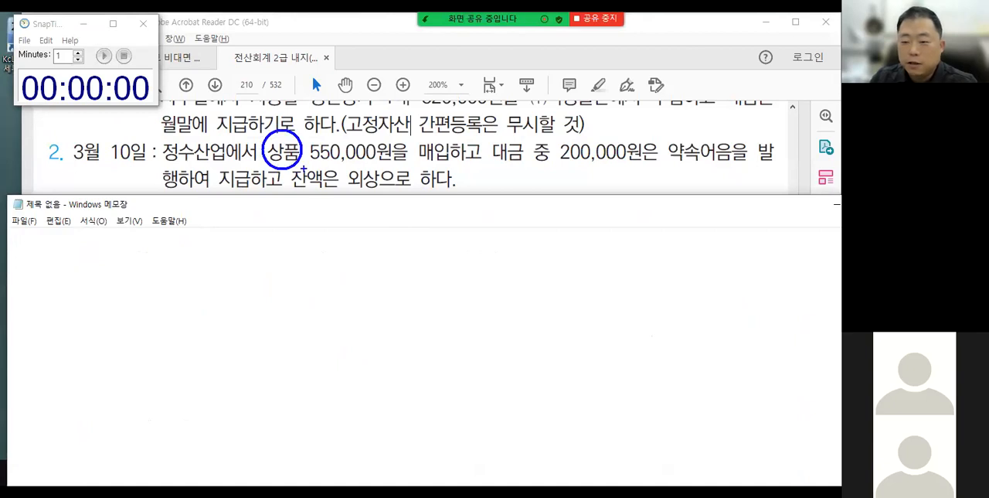
mouse_move(414, 137)
left_mouse_down()
mouse_move(440, 153)
mouse_move(433, 139)
left_mouse_up()
left_click_drag(419, 233, 423, 285)
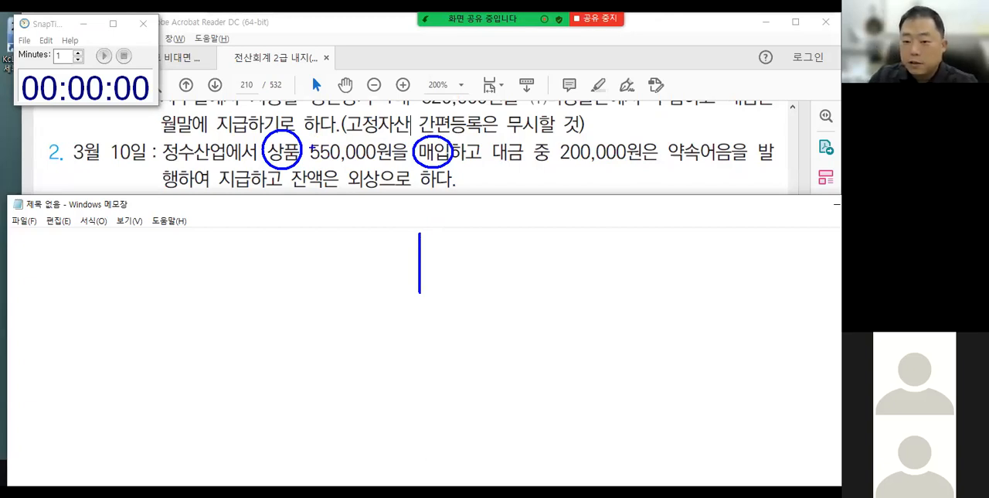
mouse_move(280, 166)
left_mouse_down()
mouse_move(286, 227)
mouse_move(292, 221)
mouse_move(304, 259)
mouse_move(315, 242)
mouse_move(279, 240)
mouse_move(295, 229)
left_mouse_up()
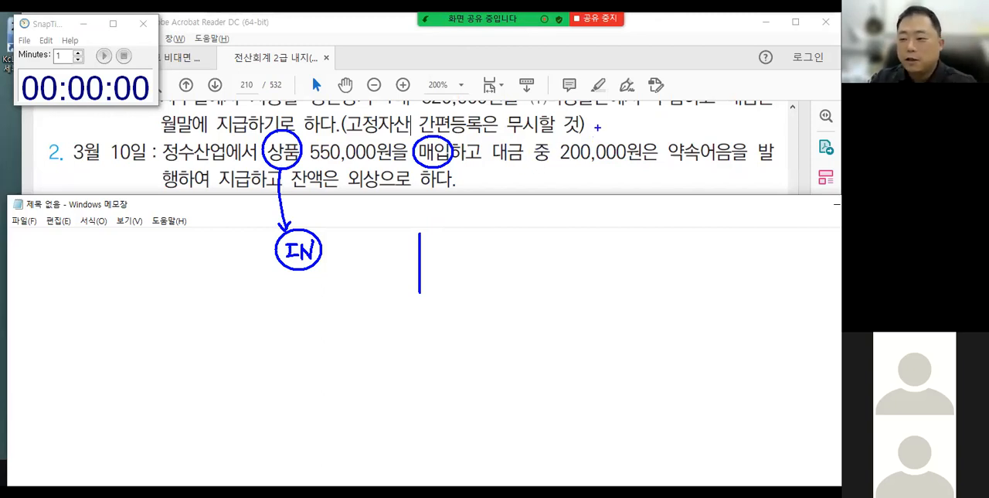
Underline 약속어음을 발 and 잔액, and write 지급어음(거) : 200000 on the credit side and 550000 on the debit side.
left_click_drag(680, 120, 634, 184)
left_click_drag(671, 159, 769, 161)
left_click_drag(440, 234, 453, 245)
mouse_move(455, 225)
left_mouse_down()
mouse_move(456, 256)
mouse_move(475, 237)
left_mouse_up()
left_click_drag(463, 242, 468, 254)
left_click_drag(465, 247, 487, 240)
mouse_move(488, 229)
left_mouse_down()
mouse_move(489, 252)
mouse_move(498, 229)
mouse_move(507, 237)
left_mouse_up()
left_click_drag(494, 242, 495, 252)
mouse_move(496, 243)
left_mouse_down()
mouse_move(503, 253)
mouse_move(521, 248)
left_mouse_up()
left_click_drag(524, 237, 534, 241)
mouse_move(537, 229)
left_mouse_down()
mouse_move(545, 227)
mouse_move(544, 252)
left_mouse_up()
left_click_drag(300, 197, 334, 199)
left_click_drag(559, 230, 560, 245)
left_click_drag(570, 236, 644, 236)
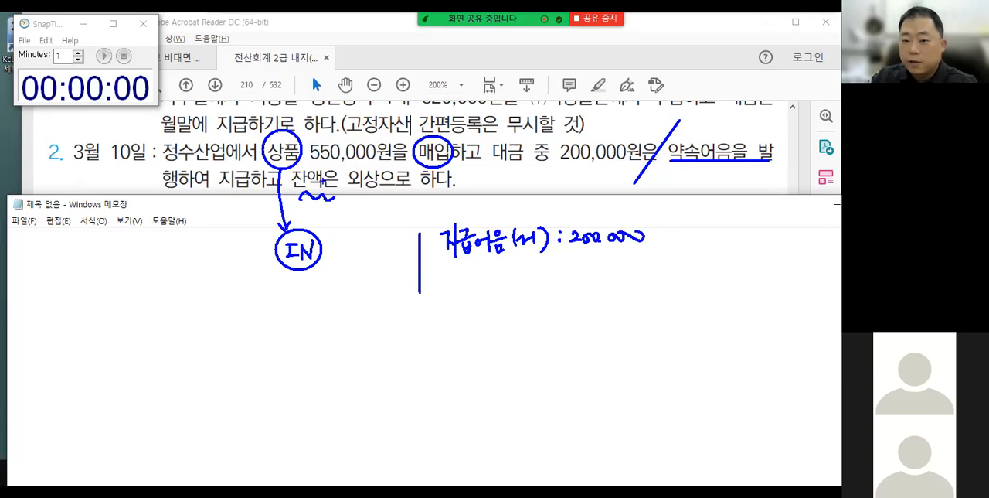
mouse_move(336, 242)
left_mouse_down()
mouse_move(343, 258)
mouse_move(351, 243)
mouse_move(358, 255)
mouse_move(411, 244)
left_mouse_up()
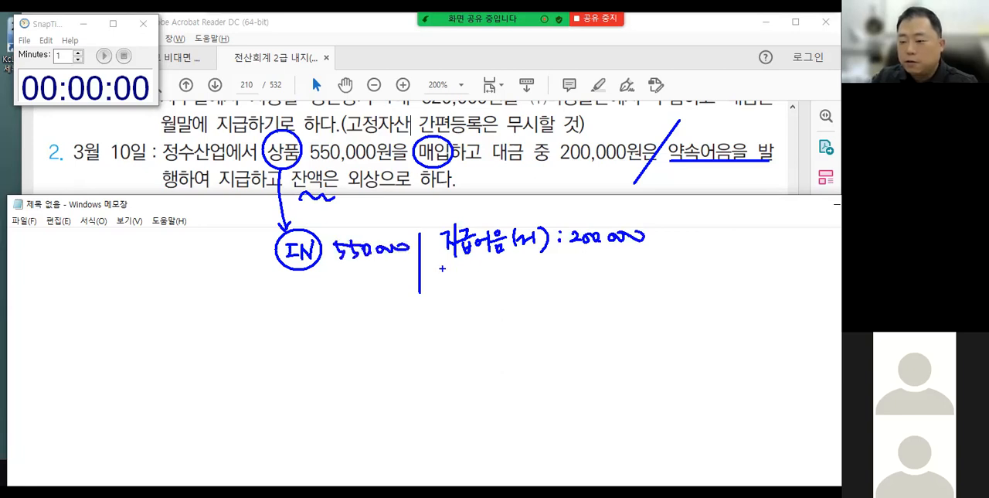
Underline 외상 in the March 10 transaction and write 외상매입(거) as the second credit line.
left_click_drag(352, 194, 382, 192)
mouse_move(458, 261)
left_mouse_down()
mouse_move(464, 300)
mouse_move(469, 290)
left_mouse_up()
left_click_drag(475, 280, 486, 286)
left_click_drag(479, 292, 481, 300)
mouse_move(487, 281)
left_mouse_down()
mouse_move(521, 297)
mouse_move(528, 286)
left_mouse_up()
mouse_move(534, 275)
left_mouse_down()
mouse_move(532, 295)
mouse_move(547, 293)
left_mouse_up()
left_click_drag(554, 271, 556, 295)
Write the account name 상품 in front of the circled IN on the debit side.
left_click_drag(229, 227, 222, 246)
left_click_drag(226, 236, 238, 244)
mouse_move(235, 247)
left_mouse_down()
mouse_move(232, 255)
mouse_move(240, 251)
left_mouse_up()
mouse_move(241, 233)
left_mouse_down()
mouse_move(261, 252)
mouse_move(258, 266)
left_mouse_up()
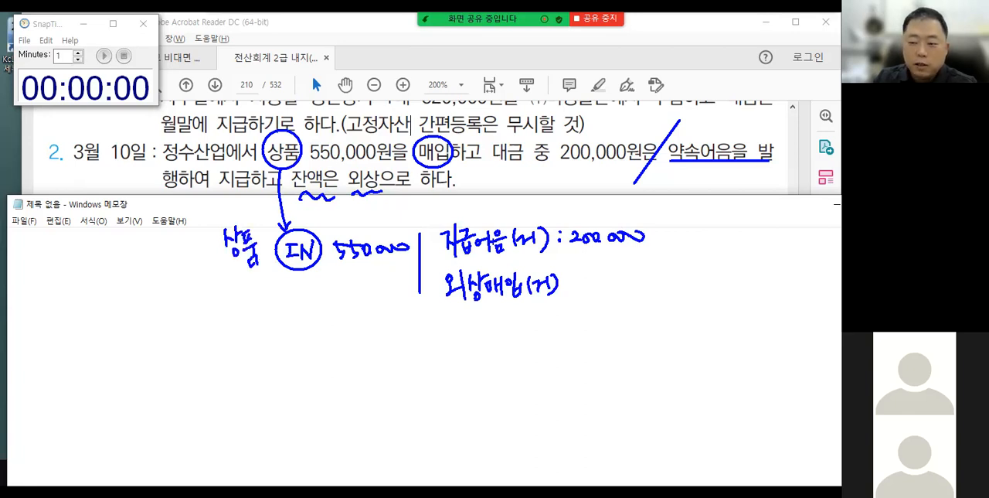
Add the amount 350,000 to the handwritten 외상매입 line and insert the missing 금 in the account name.
left_click(575, 282)
left_click(576, 289)
mouse_move(585, 280)
left_mouse_down()
mouse_move(589, 296)
mouse_move(603, 298)
mouse_move(610, 281)
left_mouse_up()
mouse_move(615, 283)
left_mouse_down()
mouse_move(616, 292)
mouse_move(661, 284)
left_mouse_up()
left_click(628, 288)
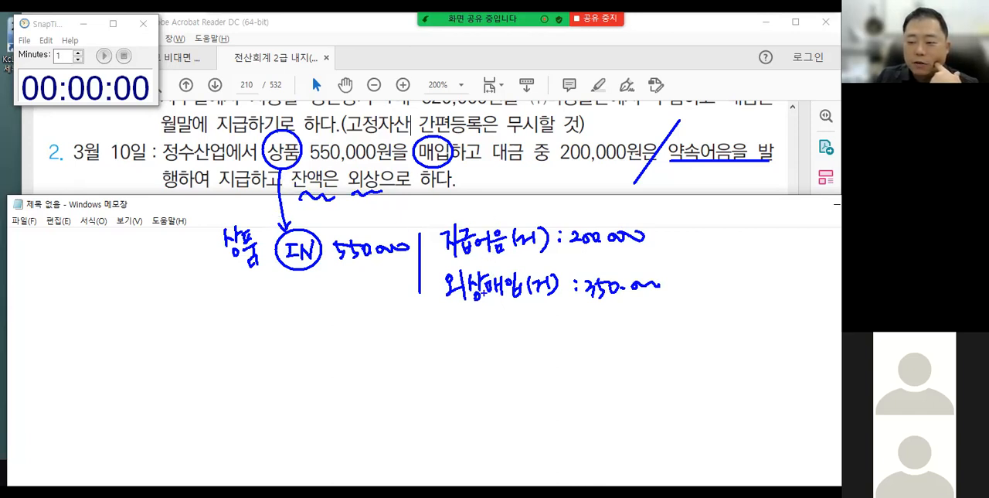
left_click_drag(517, 263, 527, 278)
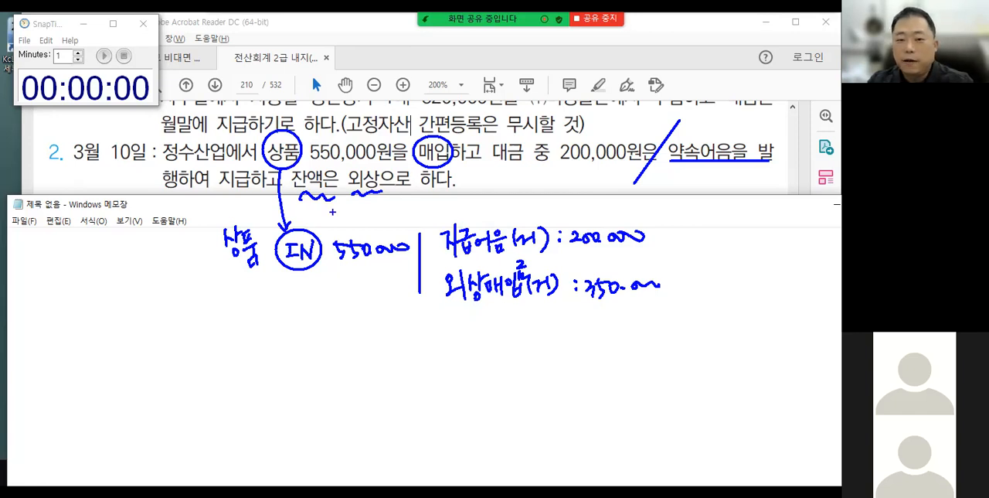
Bring back the 일반전표입력 window beneath the March 10 transaction and set the voucher date to March 10.
left_click(441, 279)
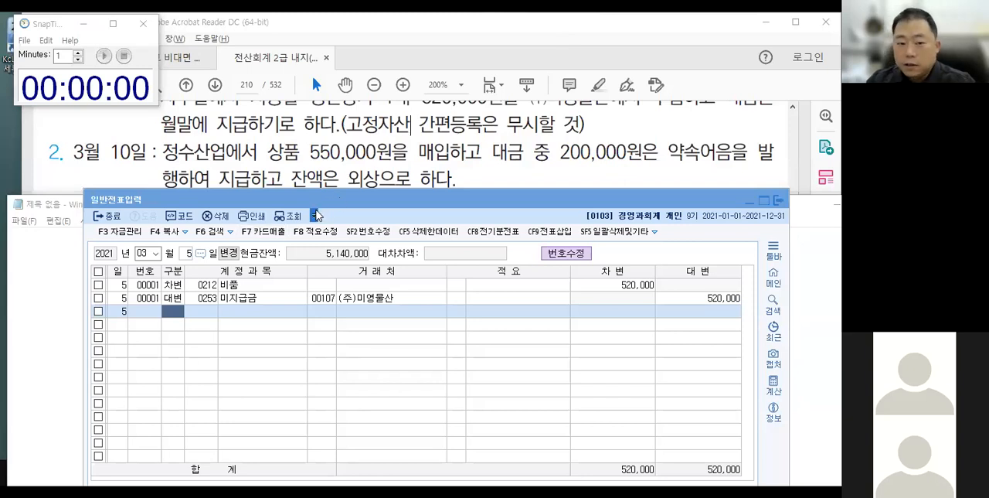
left_click(314, 216)
left_click_drag(294, 201, 262, 205)
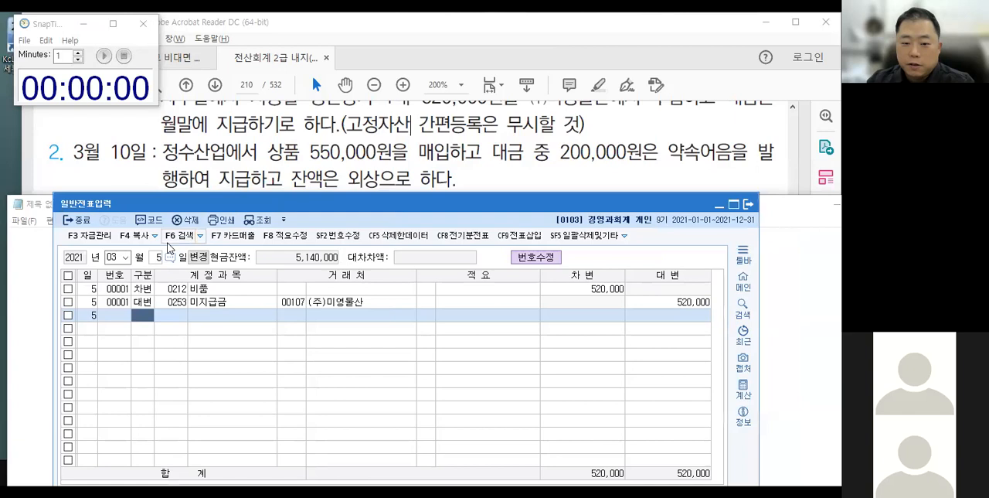
left_click(158, 257)
type("10")
key("Return")
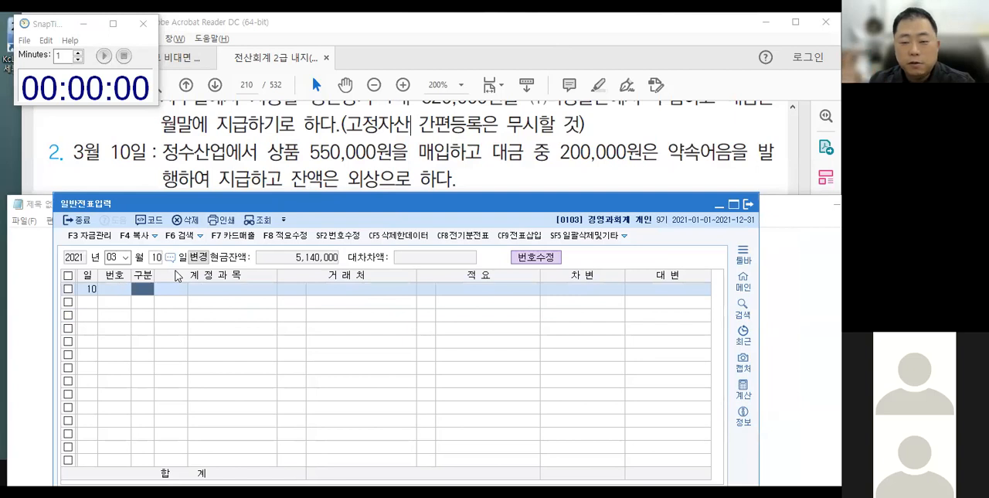
Enter a March 10 debit line for 상품 (0146) with the amount 550,000.
type("3")
key("Return")
type("상품")
key("Return")
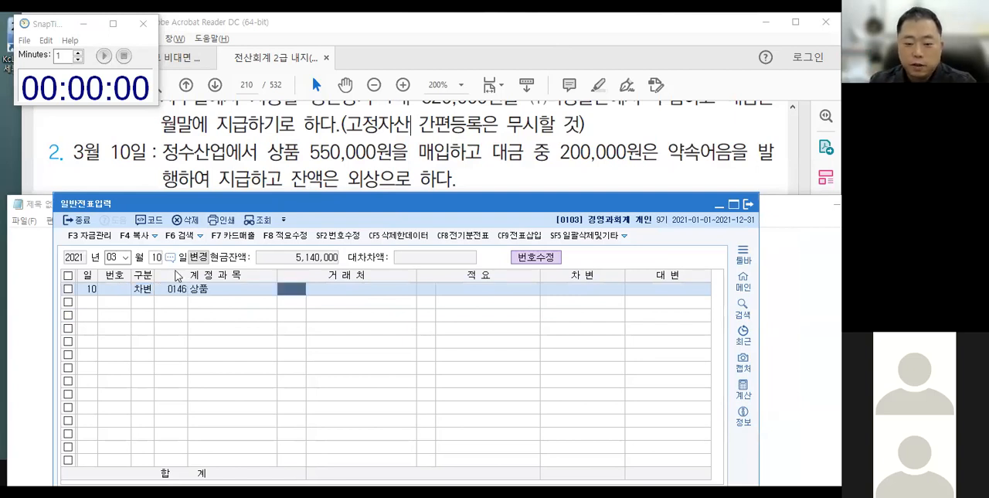
key("Return")
key("Return")
key("Return")
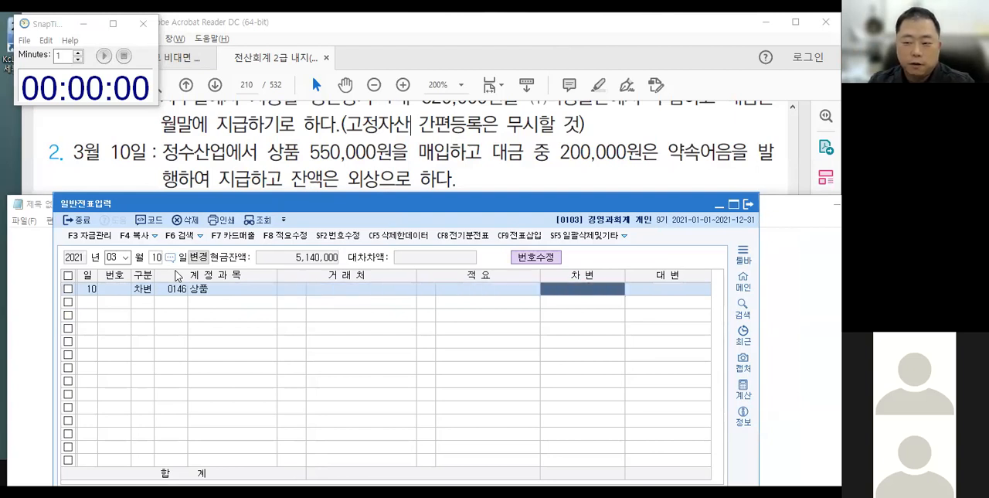
type("5500000")
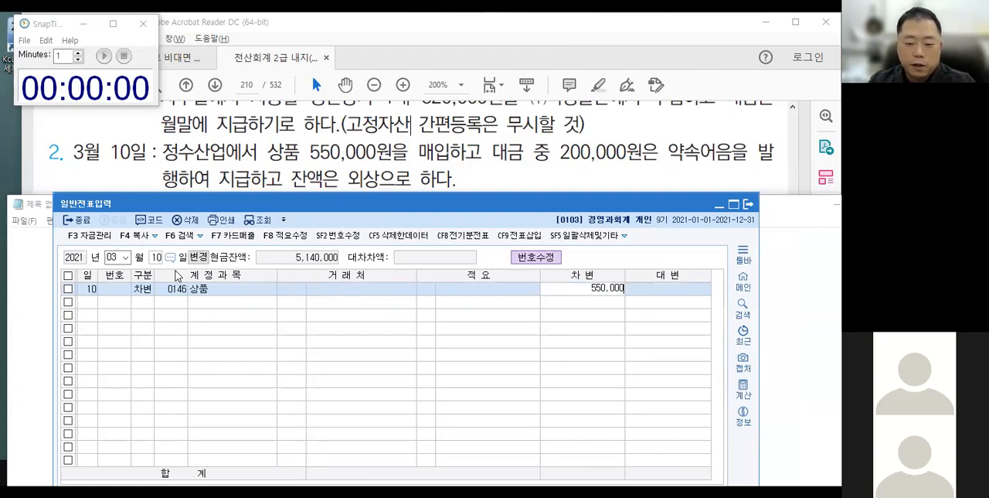
key("Return")
key("Return")
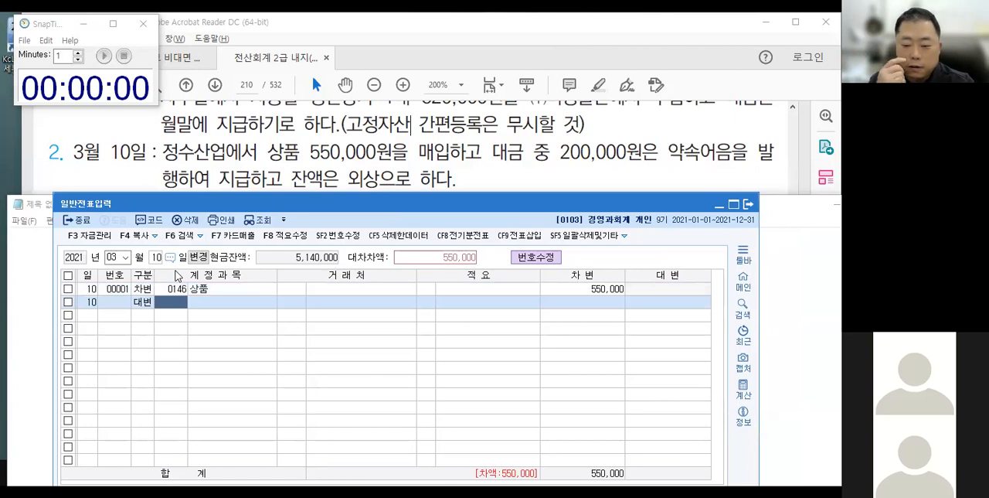
Add a credit line for 지급어음 (0252) with 정수산업 as 거래처 and the amount 200,000.
type("지급")
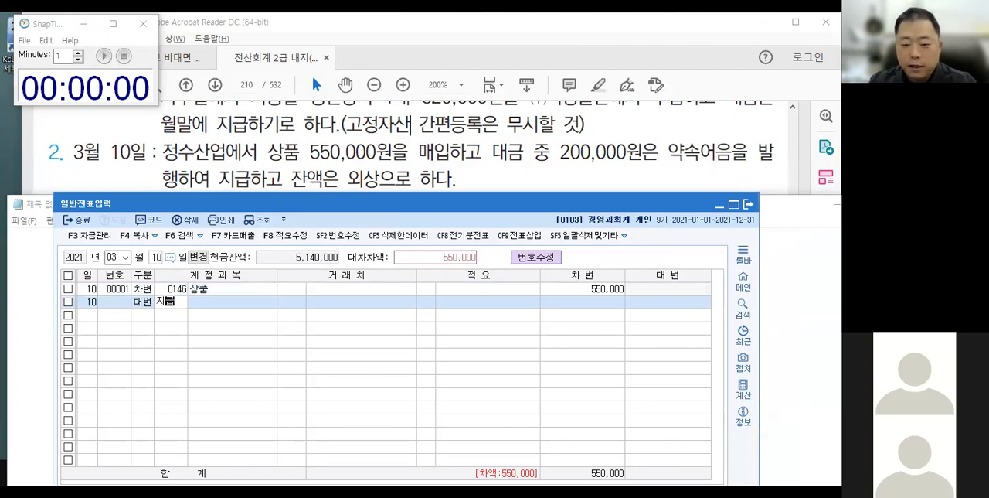
key("Return")
key("Down")
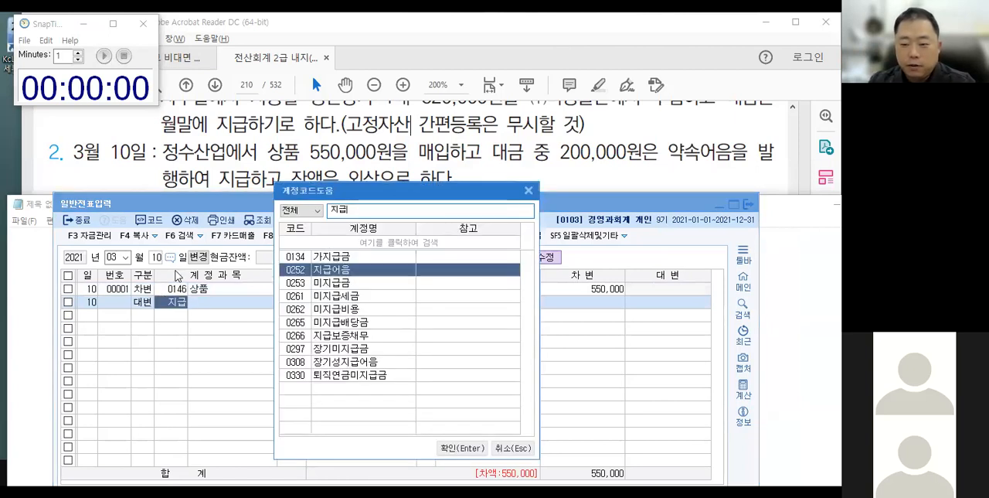
key("Return")
type("정쉬")
key("Return")
key("Return")
key("Return")
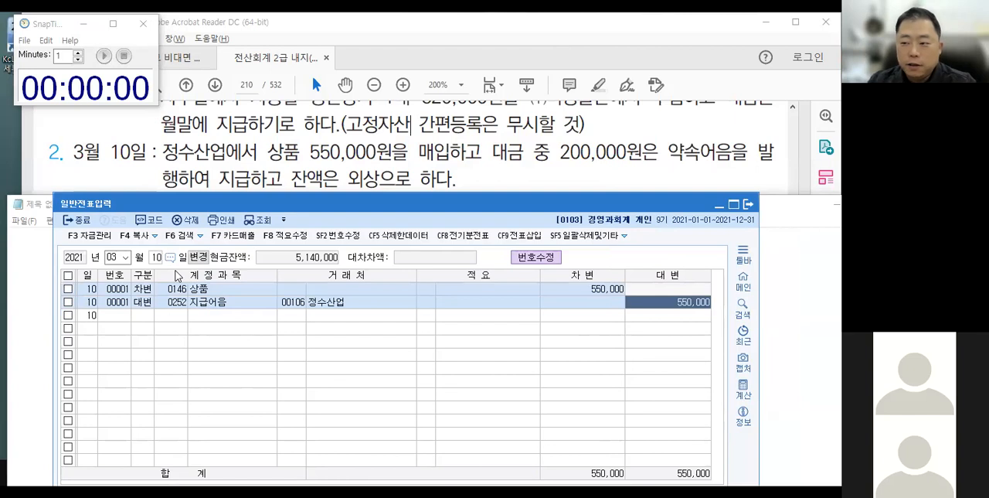
type("200000")
Add a credit line for 외상매입금 (0251) with the remaining 350,000 to the March 10 voucher.
key("Return")
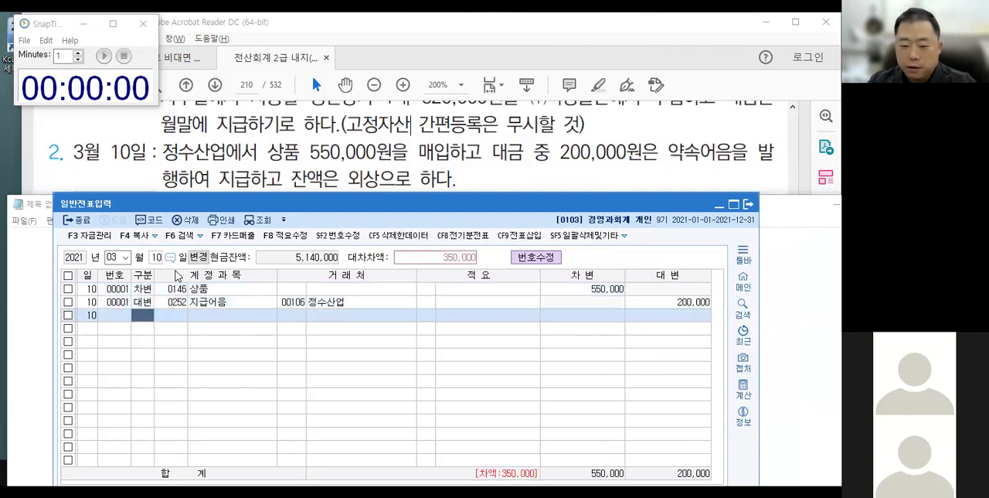
type("4")
key("Return")
type("외상")
key("Return")
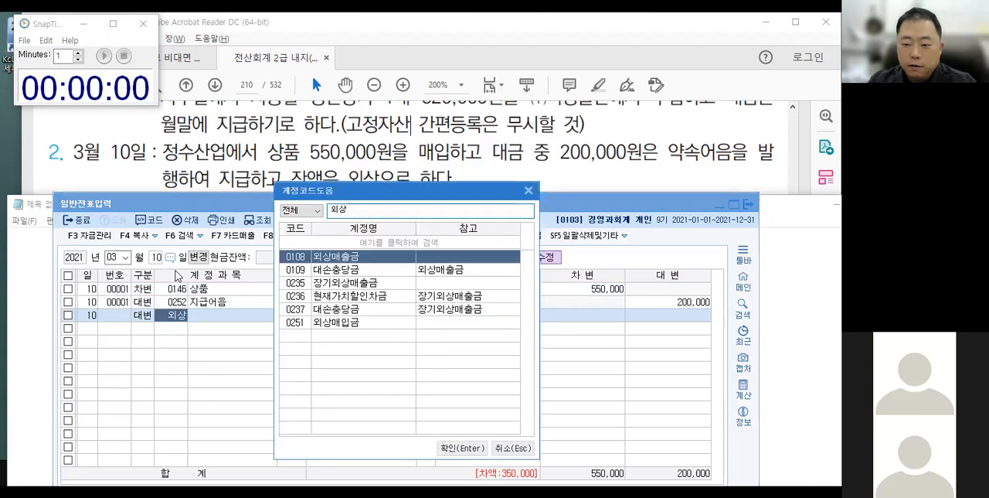
key("Down")
key("Down")
key("Down")
key("Down")
key("Down")
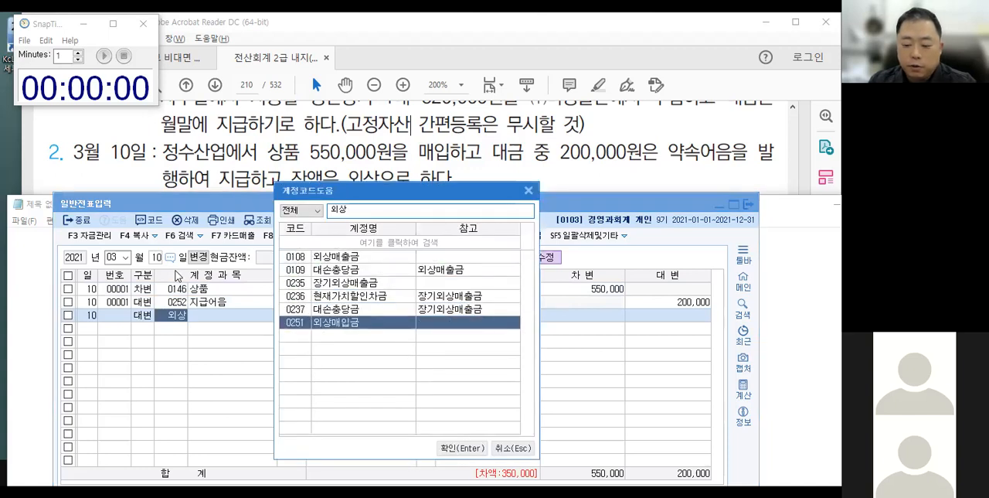
key("Return")
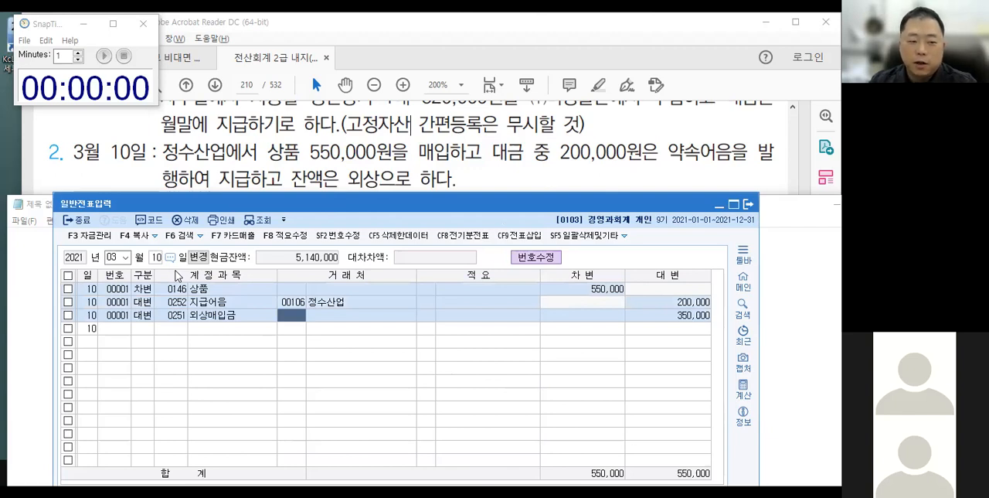
Assign 정수산업 (00106) as 거래처 on the 외상매입금 line and complete the March 10 voucher.
key("plus")
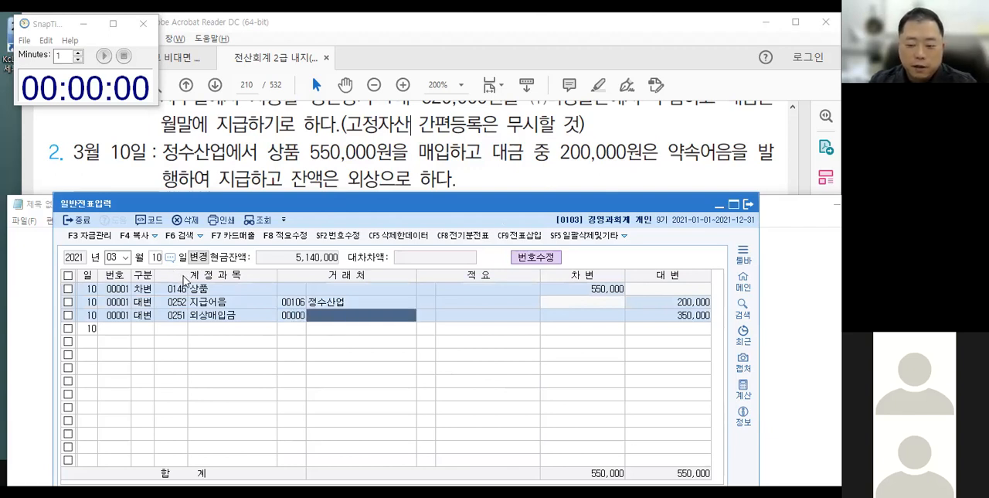
key("Return")
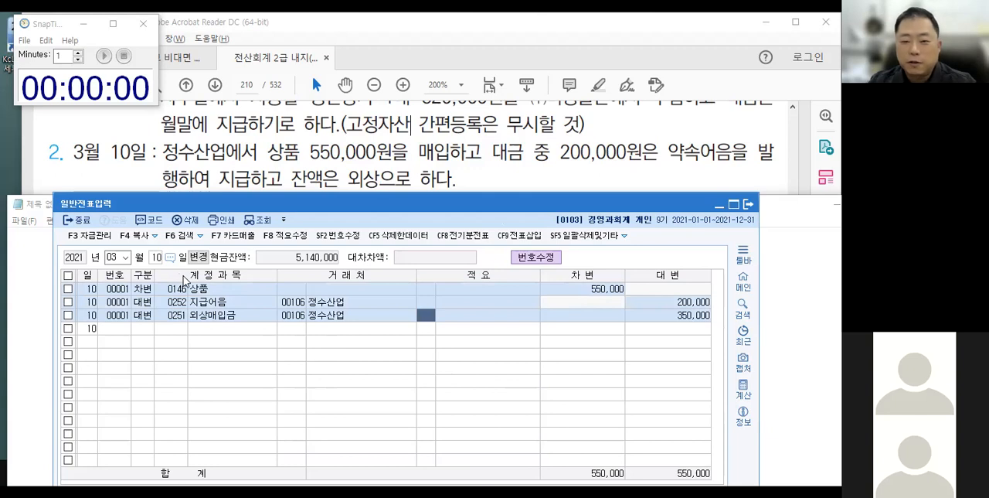
key("Left")
key("Left")
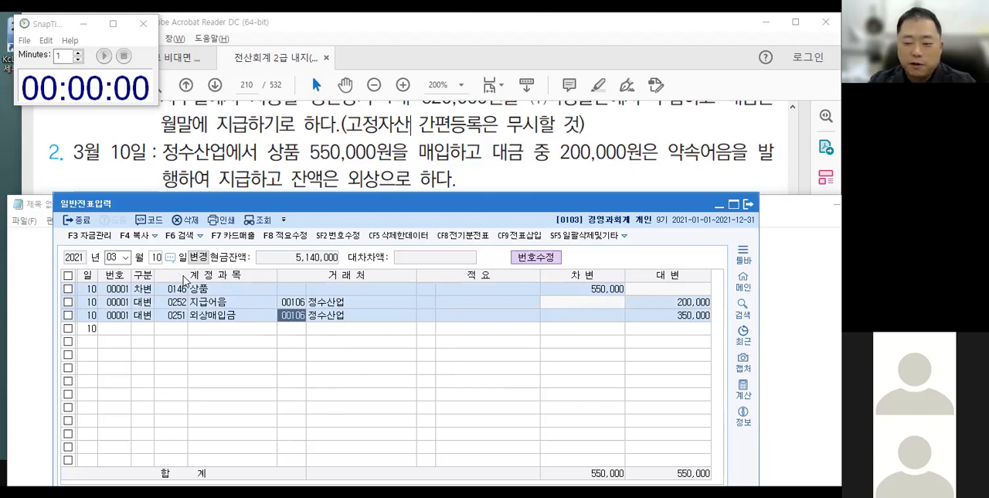
key("plus")
key("Return")
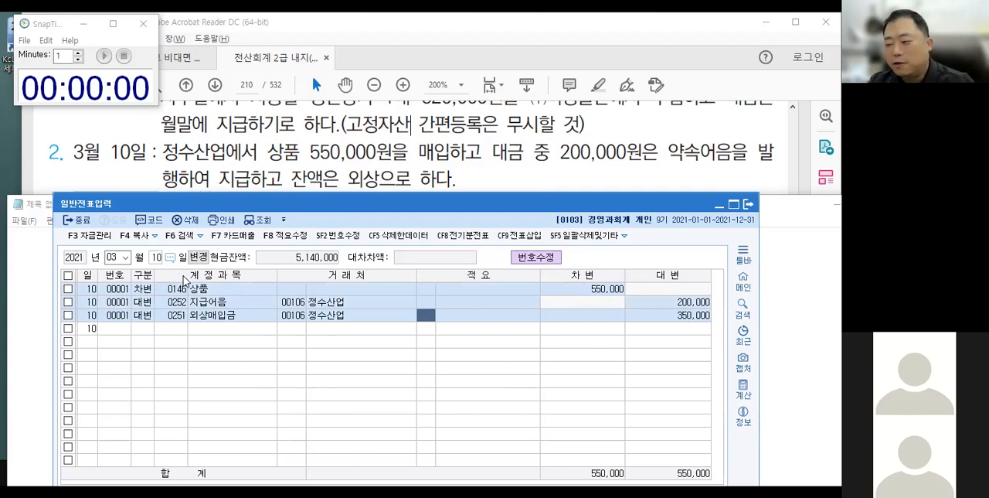
key("Return")
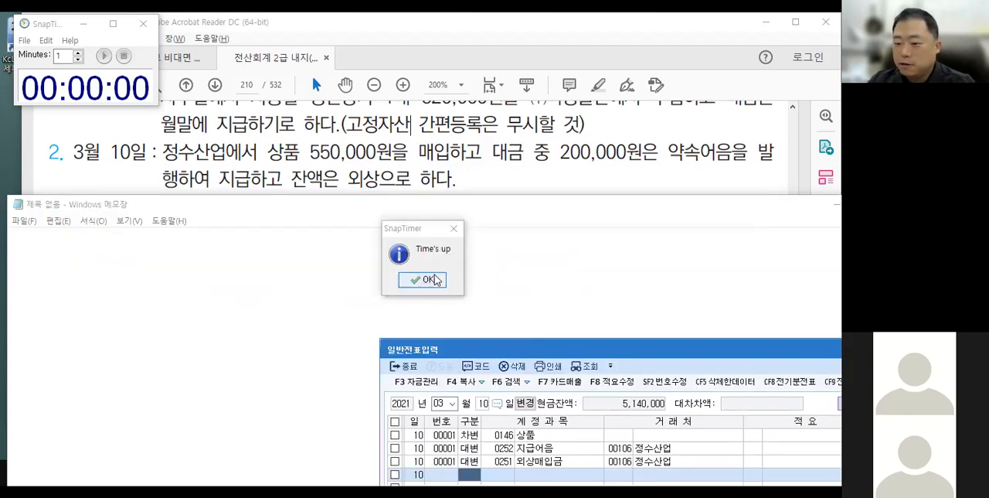
Dismiss the timer alert and place the blank Notepad window beneath the March 15 transaction.
left_click(424, 279)
left_click(442, 208)
left_click_drag(443, 210, 443, 260)
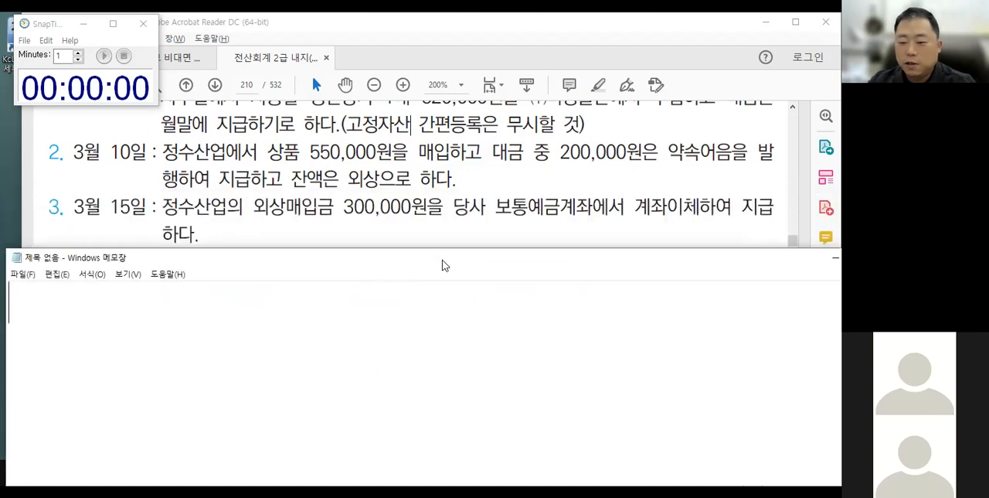
Sketch the March 15 entry with arrows from circled 외상매입금 to debit and 보통예금 to credit, and clear the drawing.
key("ctrl+2")
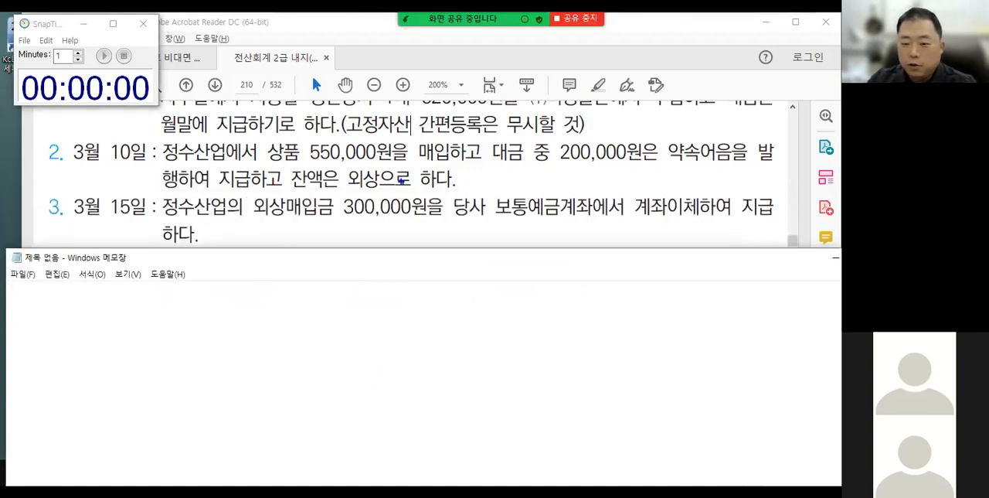
left_click_drag(406, 287, 403, 336)
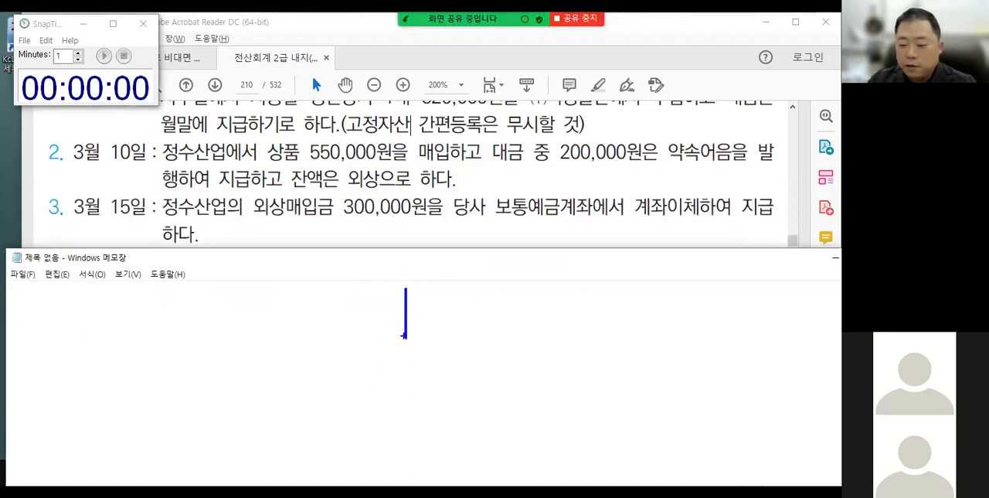
mouse_move(502, 180)
left_mouse_down()
mouse_move(493, 195)
mouse_move(540, 229)
left_mouse_up()
mouse_move(260, 183)
left_mouse_down()
mouse_move(267, 221)
mouse_move(292, 184)
left_mouse_up()
mouse_move(510, 222)
left_mouse_down()
mouse_move(473, 306)
mouse_move(472, 289)
mouse_move(493, 297)
left_mouse_up()
mouse_move(307, 231)
left_mouse_down()
mouse_move(331, 295)
mouse_move(317, 285)
left_mouse_up()
left_click_drag(331, 282, 331, 292)
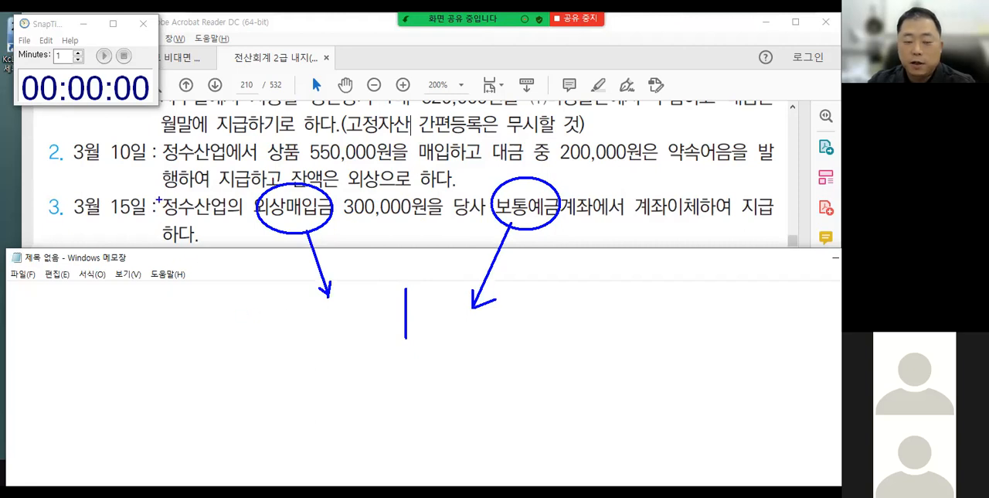
key("Escape")
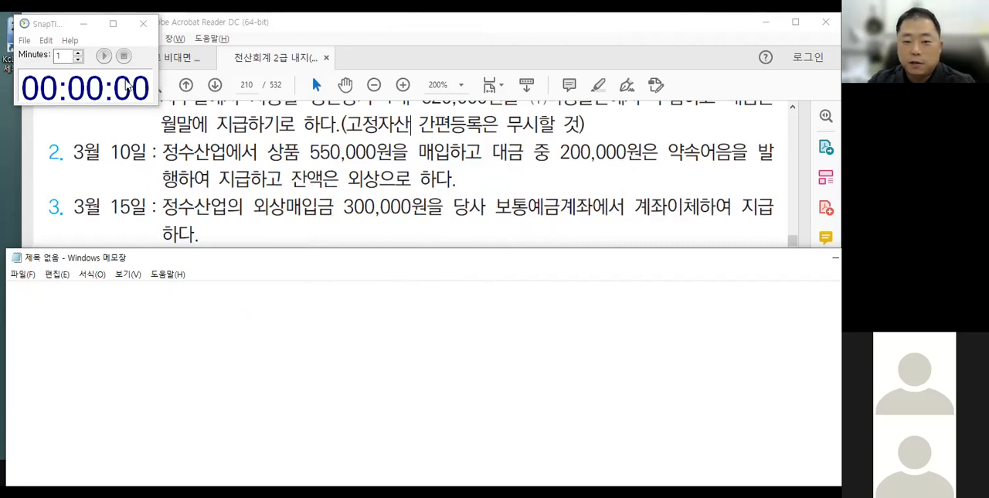
Start the one-minute timer and set the voucher date in 일반전표입력 to March 15.
left_click(104, 56)
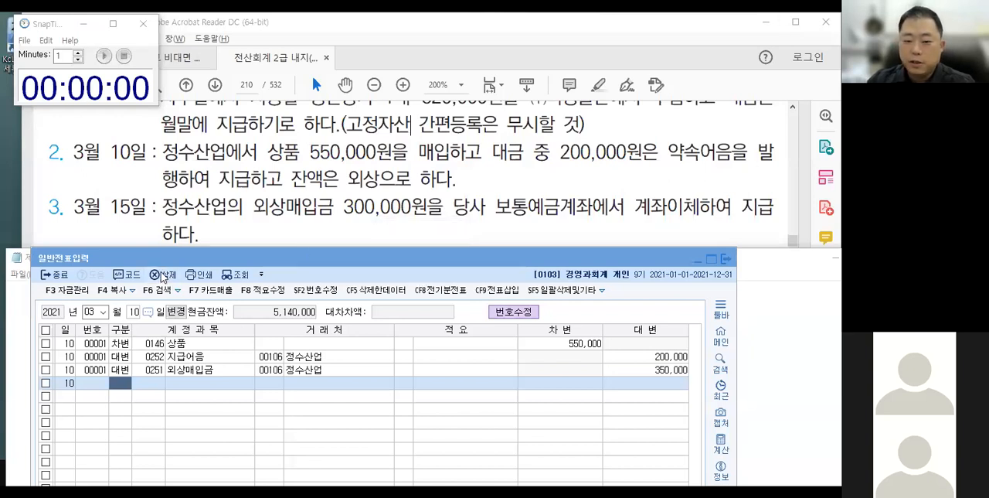
left_click(132, 314)
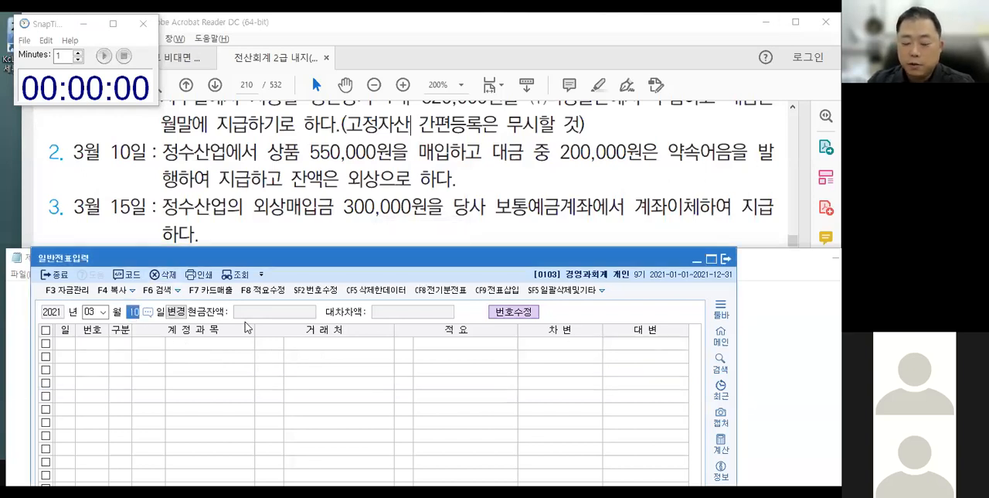
type("15")
key("Return")
Enter a March 15 credit line for 보통예금 (0103) with the amount 300,000.
type("4")
key("Return")
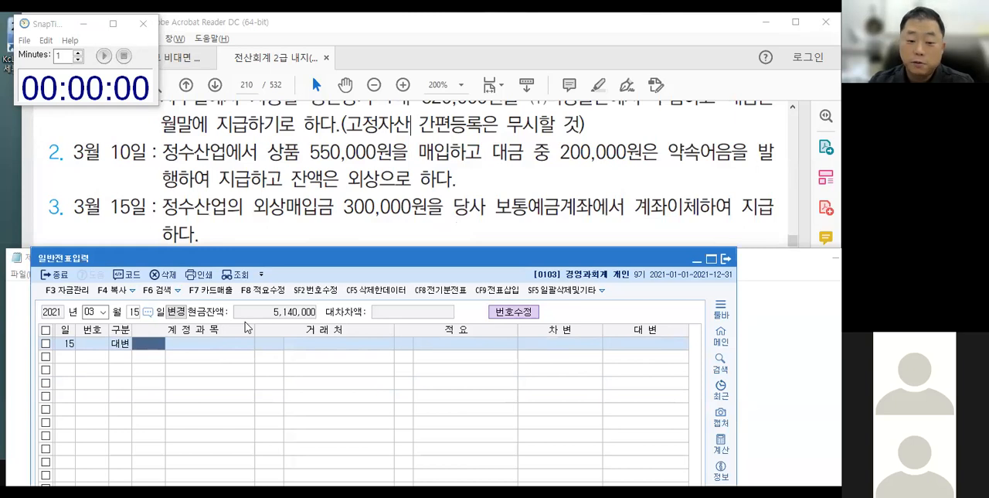
type("103")
key("Return")
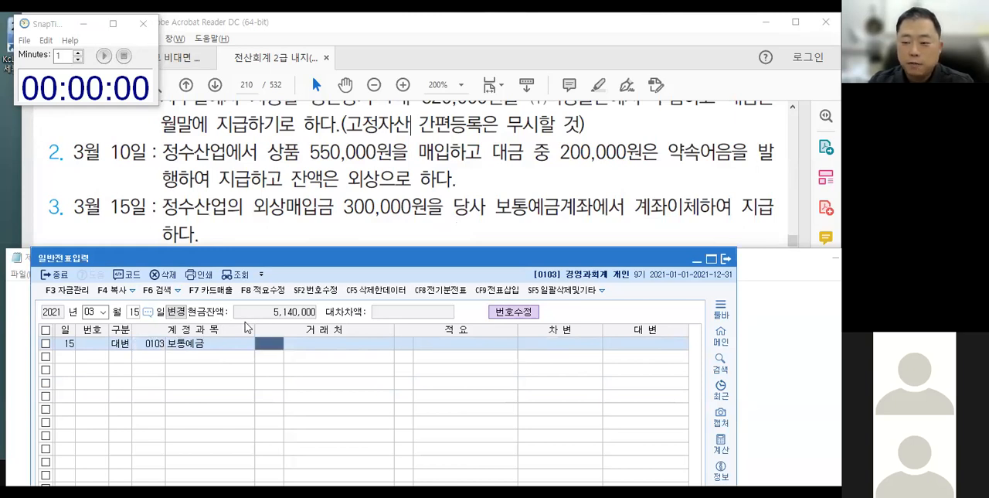
key("Return")
key("Return")
key("Return")
type("300,000")
key("Return")
Add a debit line for 외상매입금 (0251) with 정수산업 as 거래처 and the amount 300,000.
key("4")
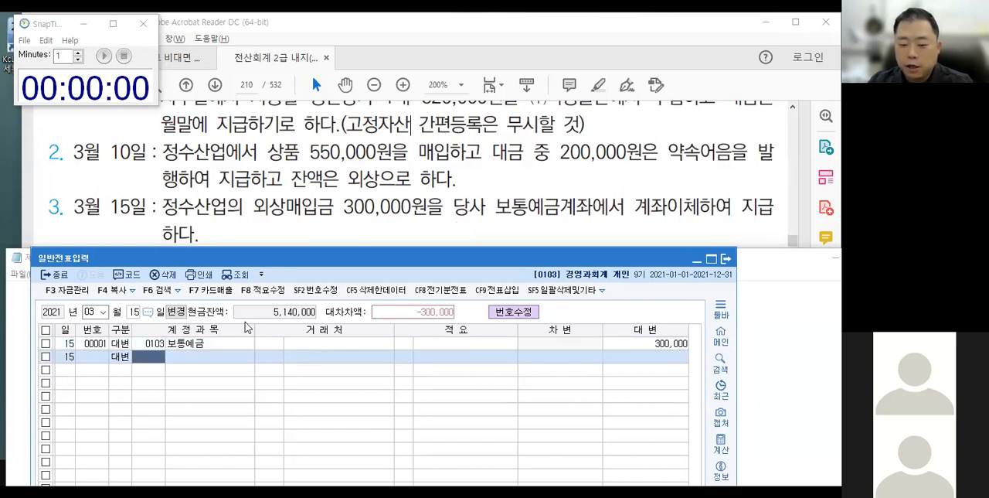
key("Left")
type("3251")
key("Return")
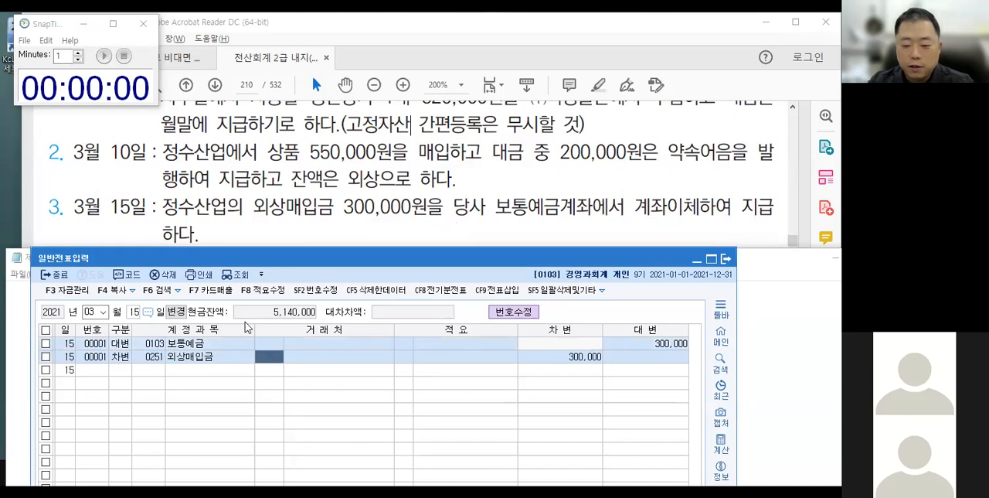
type("정ㅅㅜ")
key("Return")
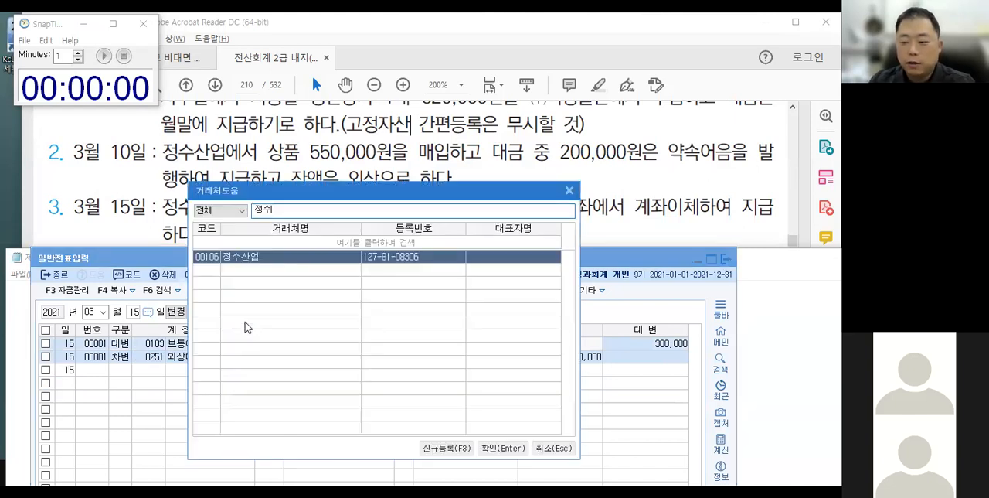
key("Return")
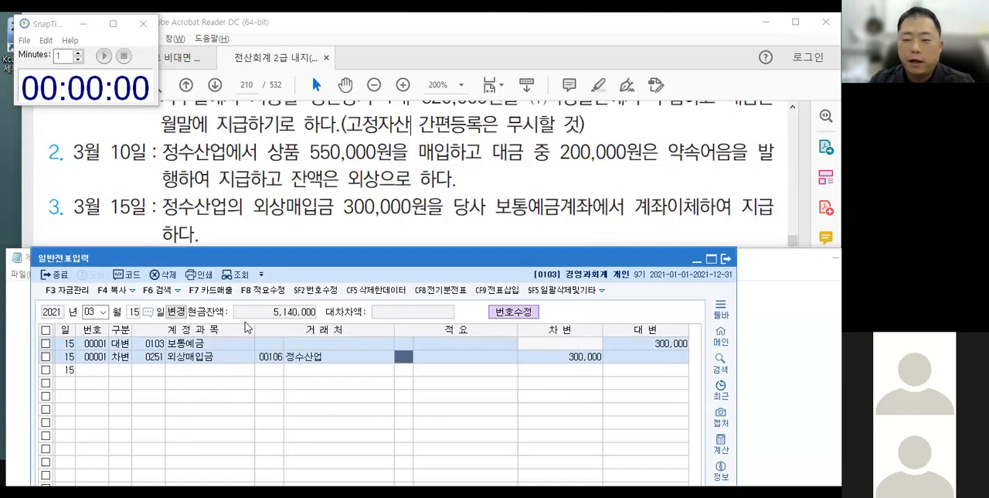
key("Return")
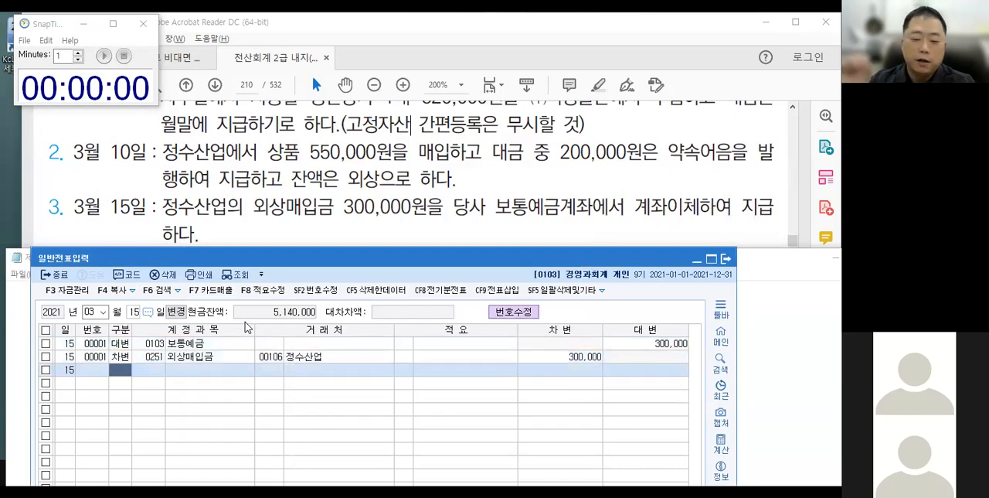
Bring the March 20 transaction into view in the textbook and place the blank Notepad window beneath it.
left_click(261, 225)
scroll(263, 222, "down", 1)
scroll(263, 223, "down", 1)
left_click(14, 313)
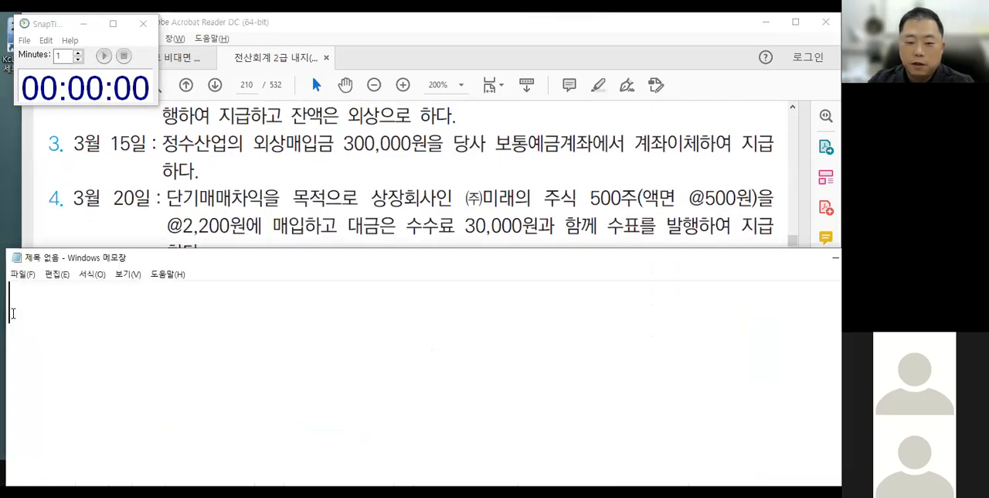
left_click_drag(253, 264, 253, 283)
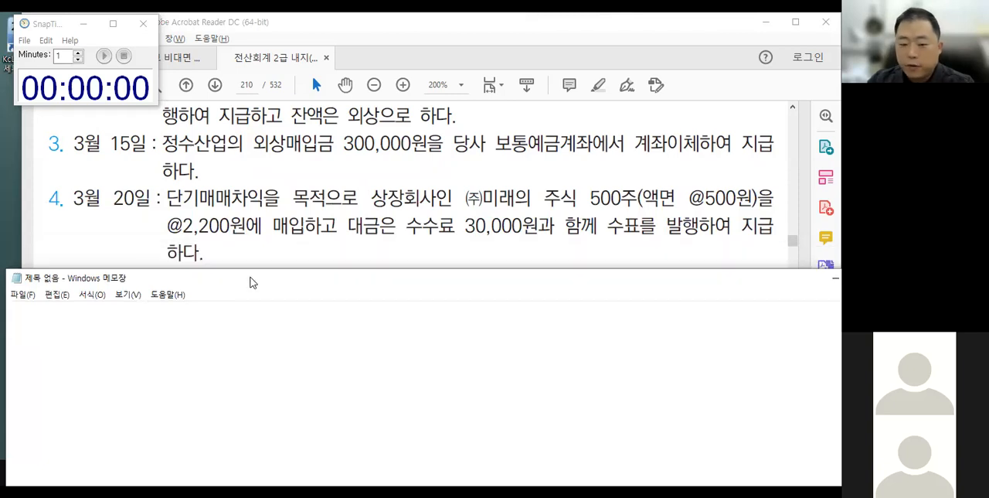
mouse_move(162, 209)
left_mouse_down()
mouse_move(184, 234)
mouse_move(184, 216)
left_mouse_up()
left_click_drag(103, 221, 114, 247)
left_click_drag(116, 233, 124, 234)
key("Escape")
Underline 단기매매차익을 목적, write 단기매매증권 above it, cross out the 액면 price, and draw a debit/credit divider in the blank area.
key("ctrl+2")
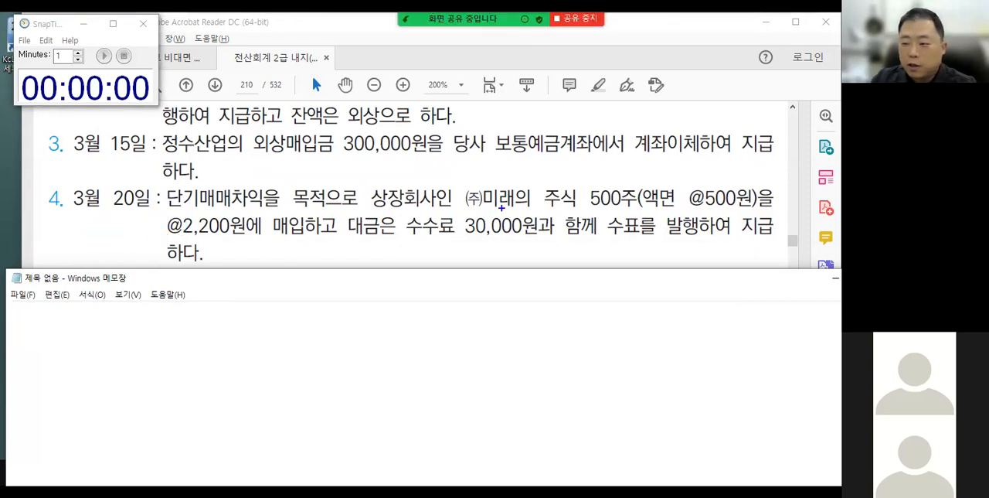
mouse_move(167, 207)
left_mouse_down()
mouse_move(327, 207)
mouse_move(298, 179)
mouse_move(333, 180)
mouse_move(340, 168)
mouse_move(337, 182)
mouse_move(349, 186)
mouse_move(391, 165)
mouse_move(408, 176)
left_mouse_up()
mouse_move(399, 180)
left_mouse_down()
mouse_move(423, 172)
mouse_move(421, 180)
mouse_move(444, 186)
left_mouse_up()
mouse_move(645, 190)
left_mouse_down()
mouse_move(654, 203)
mouse_move(671, 194)
mouse_move(762, 195)
mouse_move(755, 202)
left_mouse_up()
left_click_drag(452, 291, 452, 360)
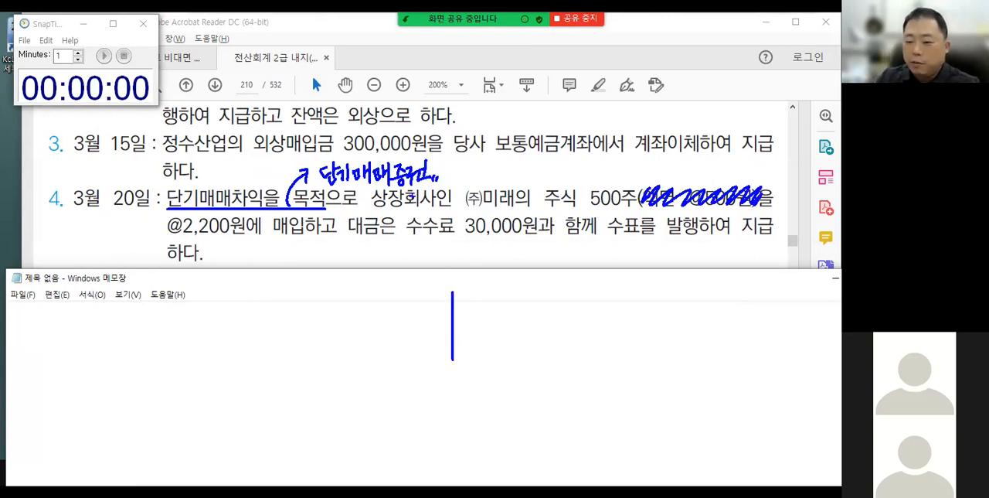
Circle 500주 and @2,200원, write the product 1,100,000 beneath, and mark 수수료 30,000 with a wavy underline.
mouse_move(585, 173)
left_mouse_down()
mouse_move(598, 172)
mouse_move(591, 219)
left_mouse_up()
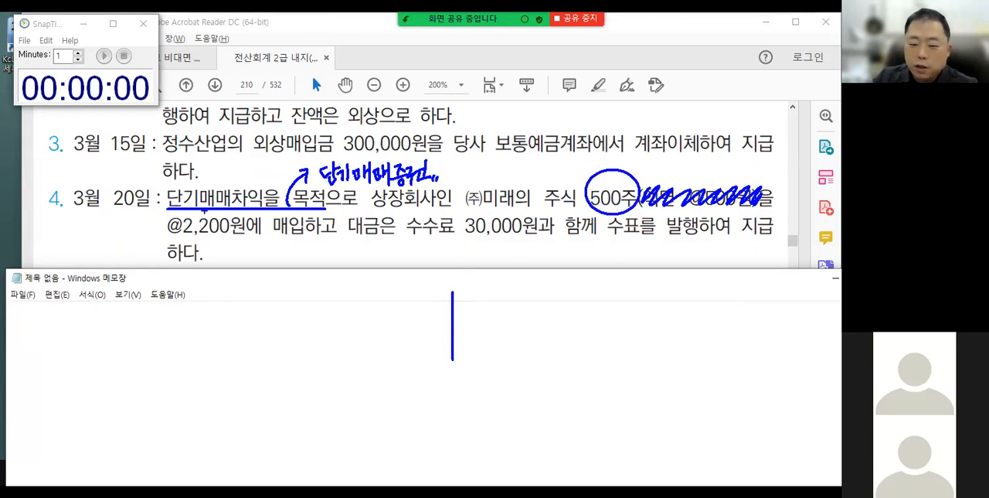
mouse_move(170, 209)
left_mouse_down()
mouse_move(174, 236)
mouse_move(228, 241)
mouse_move(231, 217)
left_mouse_up()
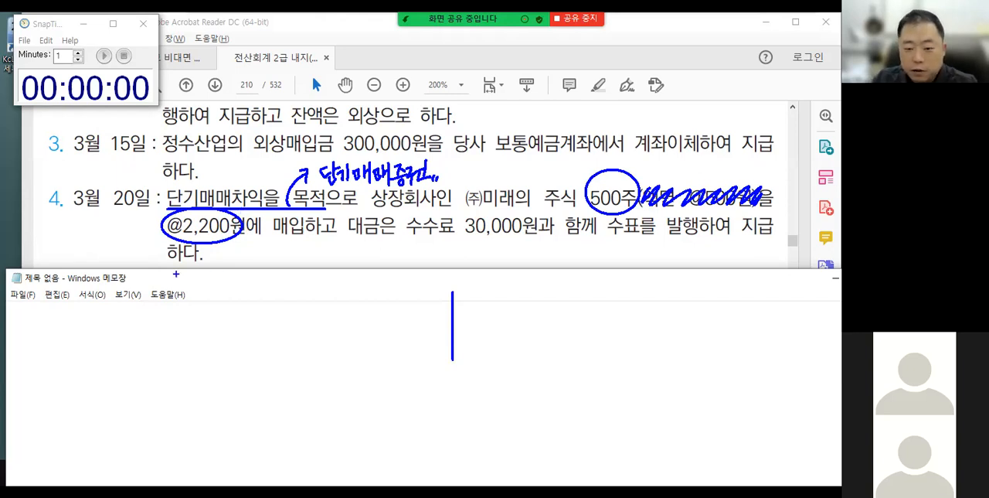
left_click_drag(200, 282, 275, 280)
left_click_drag(409, 240, 524, 240)
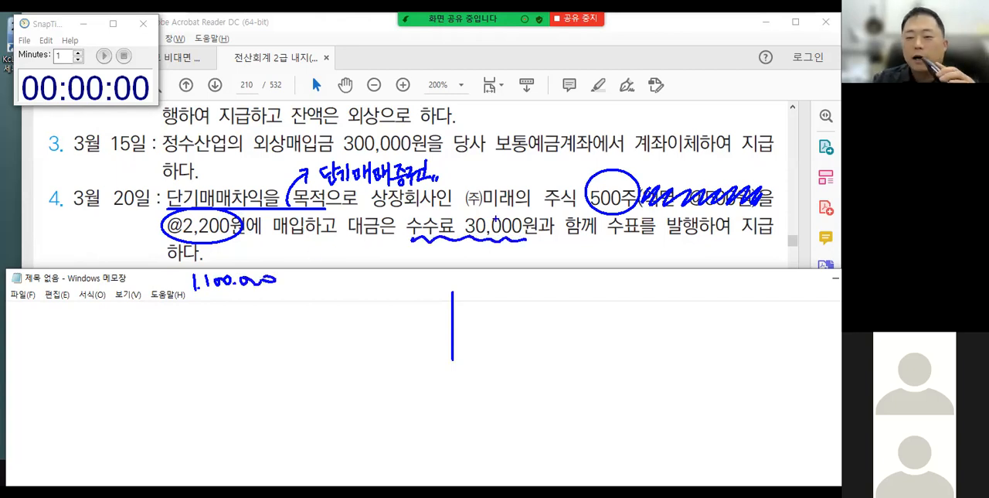
Handwrite the note "*단기매매증권 매입시 수수료비용(900번대) 쓴다" in the blank area, wavy-underlining 수수료비용 and 900번대.
left_click_drag(74, 408, 65, 421)
mouse_move(67, 410)
left_mouse_down()
mouse_move(77, 427)
mouse_move(98, 420)
left_mouse_up()
mouse_move(103, 401)
left_mouse_down()
mouse_move(103, 424)
mouse_move(124, 430)
mouse_move(148, 417)
left_mouse_up()
mouse_move(151, 409)
left_mouse_down()
mouse_move(152, 427)
mouse_move(166, 430)
left_mouse_up()
left_click_drag(170, 408, 178, 423)
left_click_drag(185, 409, 195, 424)
mouse_move(192, 418)
left_mouse_down()
mouse_move(200, 432)
mouse_move(205, 421)
left_mouse_up()
mouse_move(201, 419)
left_mouse_down()
mouse_move(205, 428)
mouse_move(217, 422)
left_mouse_up()
left_click_drag(244, 411, 255, 424)
mouse_move(256, 408)
left_mouse_down()
mouse_move(262, 422)
mouse_move(272, 417)
left_mouse_up()
mouse_move(276, 405)
left_mouse_down()
mouse_move(276, 431)
mouse_move(281, 424)
left_mouse_up()
mouse_move(288, 400)
left_mouse_down()
mouse_move(288, 431)
mouse_move(295, 427)
left_mouse_up()
left_click_drag(297, 412, 294, 422)
left_click_drag(297, 416, 304, 421)
left_click_drag(308, 401, 308, 428)
mouse_move(348, 404)
left_mouse_down()
mouse_move(341, 417)
mouse_move(353, 418)
left_mouse_up()
mouse_move(342, 422)
left_mouse_down()
mouse_move(358, 419)
mouse_move(350, 431)
mouse_move(359, 415)
left_mouse_up()
left_click_drag(362, 410, 370, 414)
mouse_move(354, 422)
left_mouse_down()
mouse_move(378, 419)
mouse_move(368, 437)
left_mouse_up()
left_click_drag(376, 400, 398, 423)
left_click_drag(403, 409, 405, 416)
mouse_move(413, 403)
left_mouse_down()
mouse_move(413, 430)
mouse_move(421, 414)
mouse_move(424, 422)
left_mouse_up()
mouse_move(414, 423)
left_mouse_down()
mouse_move(431, 422)
mouse_move(425, 430)
left_mouse_up()
left_click_drag(346, 440, 428, 441)
left_click_drag(449, 406, 448, 426)
left_click_drag(461, 408, 463, 429)
left_click_drag(474, 412, 475, 411)
mouse_move(483, 409)
left_mouse_down()
mouse_move(500, 401)
mouse_move(499, 411)
left_mouse_up()
left_click_drag(502, 408, 509, 407)
left_click_drag(511, 398, 511, 420)
mouse_move(500, 418)
left_mouse_down()
mouse_move(544, 417)
mouse_move(538, 433)
left_mouse_up()
mouse_move(460, 434)
left_mouse_down()
mouse_move(545, 435)
mouse_move(556, 423)
left_mouse_up()
left_click_drag(564, 416, 562, 426)
left_click_drag(567, 417, 579, 425)
mouse_move(569, 428)
left_mouse_down()
mouse_move(579, 436)
mouse_move(592, 427)
mouse_move(598, 437)
left_mouse_up()
left_click_drag(598, 423, 607, 423)
Wavy-underline 수표를 발행 and annotate it with a circled 내 and an underlined 당좌예금.
mouse_move(607, 243)
left_mouse_down()
mouse_move(699, 239)
mouse_move(652, 261)
mouse_move(670, 264)
left_mouse_up()
mouse_move(673, 248)
left_mouse_down()
mouse_move(673, 265)
mouse_move(657, 250)
mouse_move(688, 259)
left_mouse_up()
left_click_drag(704, 251, 725, 263)
mouse_move(725, 253)
left_mouse_down()
mouse_move(728, 269)
mouse_move(747, 264)
left_mouse_up()
left_click_drag(750, 252, 749, 272)
left_click_drag(750, 261, 769, 269)
left_click_drag(773, 248, 772, 274)
left_click_drag(774, 262, 782, 273)
left_click_drag(706, 274, 787, 274)
Draw an arrow from 수표를 발행 to the credit side and write 당좌예금 1,130,000 there.
mouse_move(613, 250)
left_mouse_down()
mouse_move(532, 268)
mouse_move(493, 304)
mouse_move(509, 303)
mouse_move(485, 323)
mouse_move(495, 339)
mouse_move(523, 341)
left_mouse_up()
mouse_move(549, 308)
left_mouse_down()
mouse_move(551, 333)
mouse_move(561, 326)
mouse_move(571, 339)
left_mouse_up()
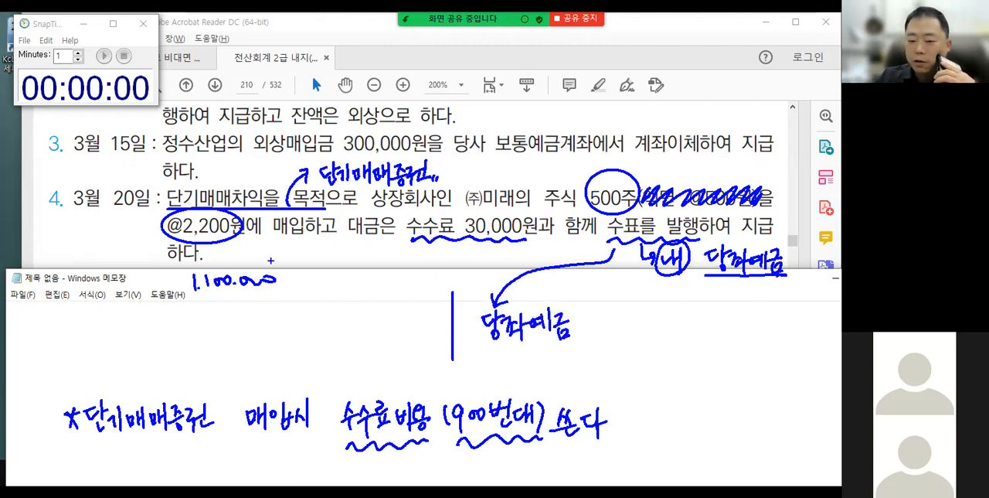
left_click_drag(595, 314, 601, 329)
mouse_move(611, 311)
left_mouse_down()
mouse_move(612, 329)
mouse_move(681, 322)
left_mouse_up()
left_click(655, 321)
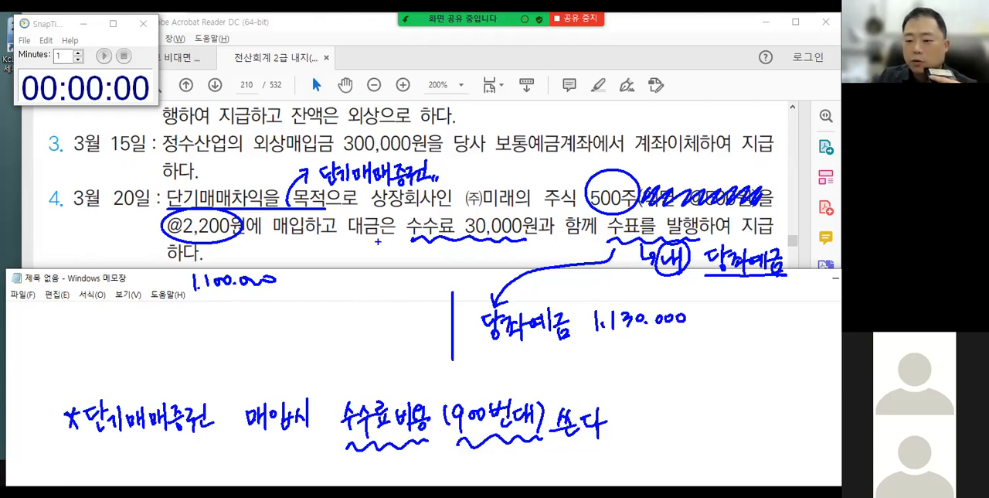
Draw an arrow from the handwritten 단기매매증권 to the debit side and write its abbreviation with 1,100,000.
mouse_move(320, 187)
left_mouse_down()
mouse_move(422, 182)
mouse_move(309, 201)
mouse_move(307, 313)
mouse_move(335, 308)
mouse_move(343, 320)
mouse_move(351, 301)
mouse_move(350, 323)
mouse_move(349, 297)
left_mouse_up()
left_click_drag(276, 287, 276, 298)
mouse_move(381, 298)
left_mouse_down()
mouse_move(382, 312)
mouse_move(393, 312)
left_mouse_up()
left_click_drag(401, 303, 409, 304)
left_click_drag(418, 303, 429, 304)
left_click_drag(437, 303, 445, 309)
Link 수수료 and the 수수료비용 note to a 30,000 debit amount, circle 매입 in red, and clear all annotations.
mouse_move(429, 246)
left_mouse_down()
mouse_move(287, 331)
mouse_move(296, 346)
mouse_move(308, 334)
left_mouse_up()
mouse_move(338, 419)
left_mouse_down()
mouse_move(329, 359)
mouse_move(337, 370)
left_mouse_up()
left_click_drag(391, 341, 391, 356)
left_click_drag(400, 354, 423, 345)
left_click_drag(433, 343, 432, 345)
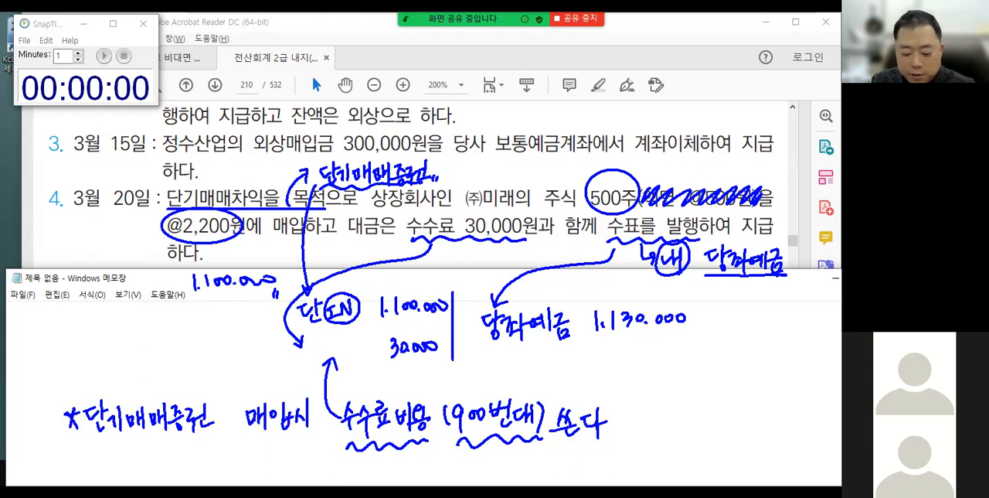
mouse_move(289, 439)
left_mouse_down()
mouse_move(255, 395)
mouse_move(296, 410)
mouse_move(289, 439)
left_mouse_up()
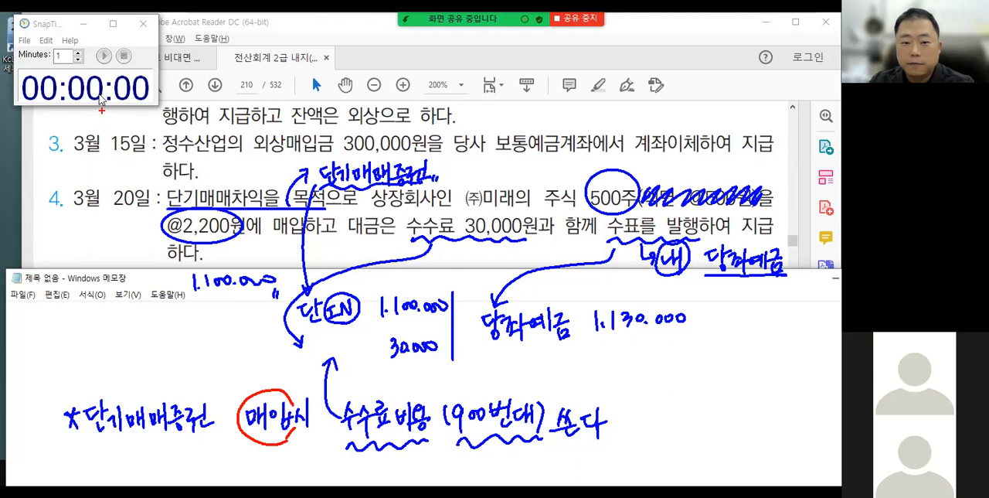
key("Escape")
Return to the 일반전표입력 window and change the voucher date to March 20.
left_click(103, 56)
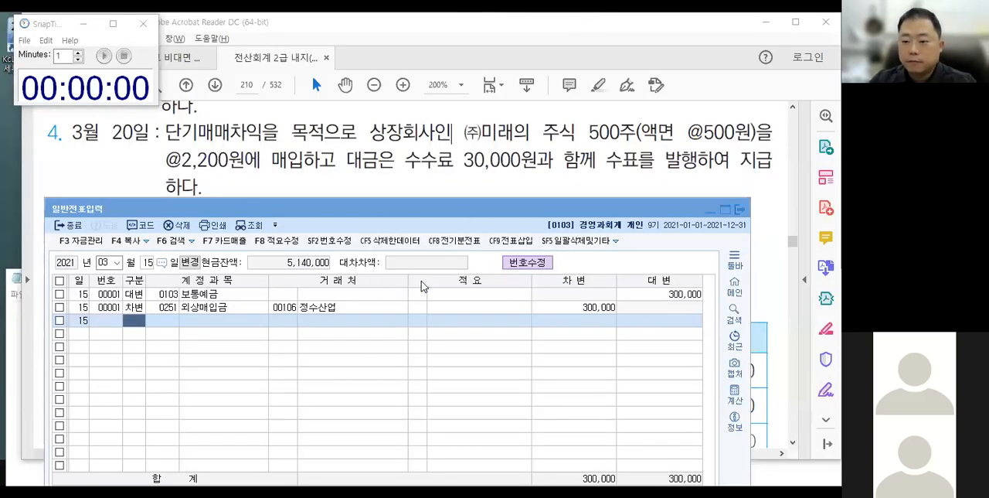
left_click(394, 210)
left_click_drag(393, 210, 391, 212)
key("Escape")
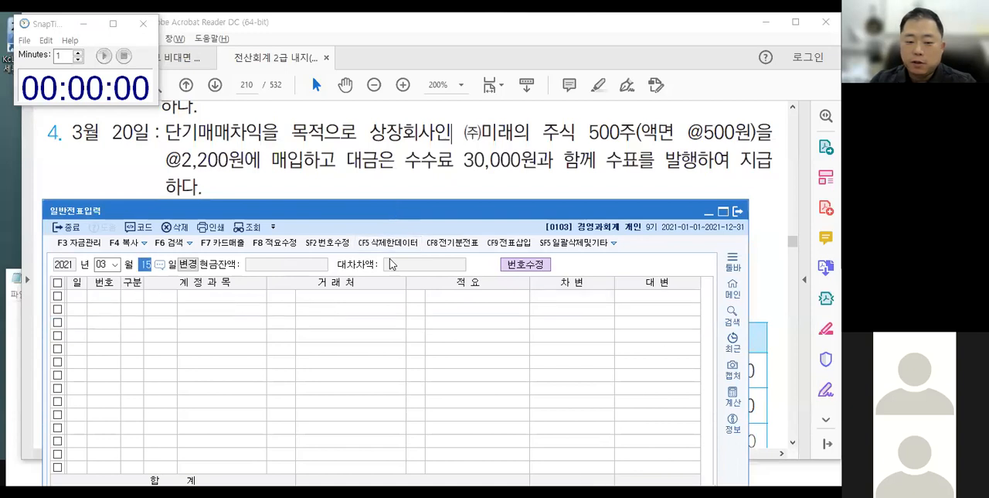
type("20")
key("Return")
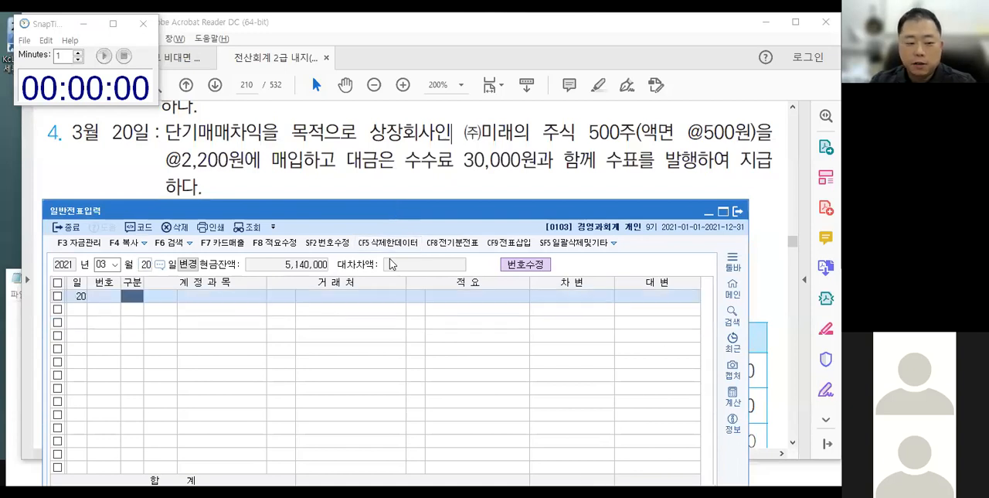
type("4")
key("Return")
type("102")
key("Return")
Make the first March 20 line a debit to 단기매매증권, leaving counterparty and description blank.
key("Return")
key("Return")
key("Return")
key("Left")
key("Left")
key("Left")
key("Left")
type("3")
key("Return")
type("단기")
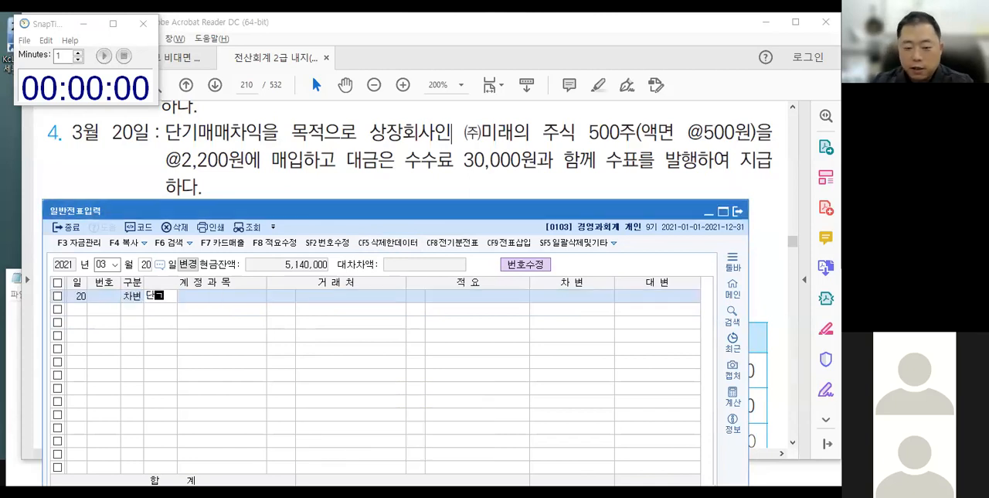
key("Return")
key("Return")
key("Return")
key("Return")
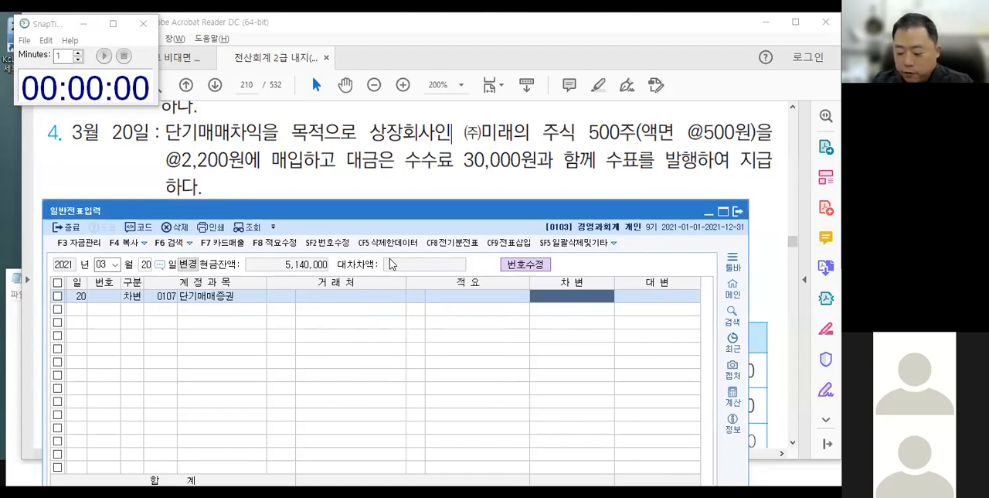
key("space")
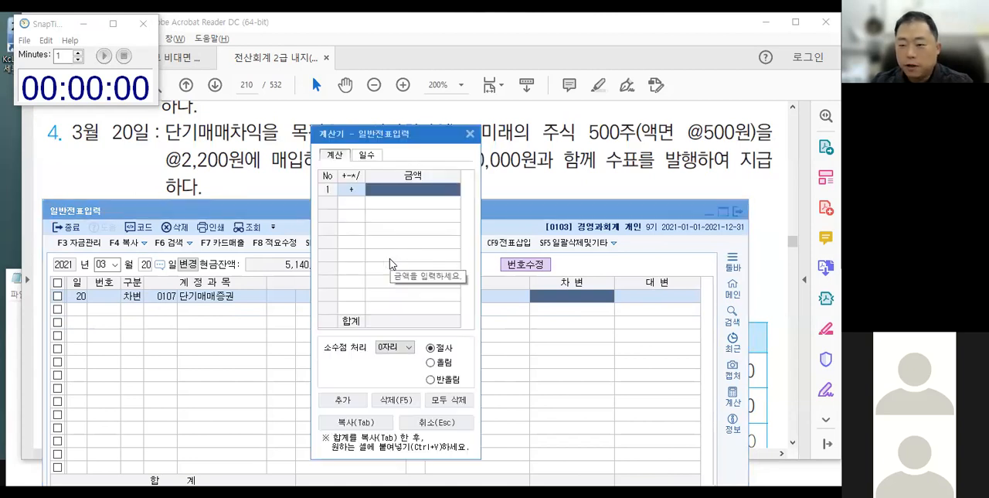
key("Escape")
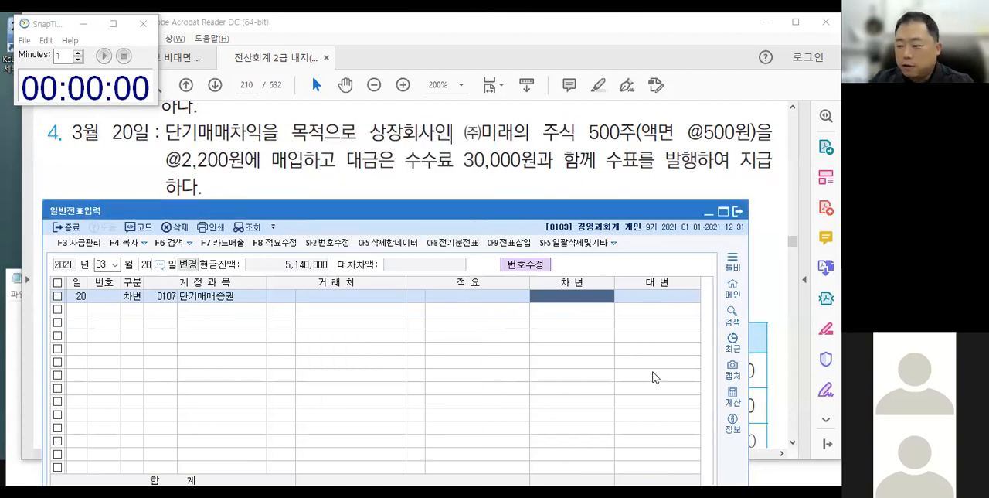
left_click(733, 396)
key("Escape")
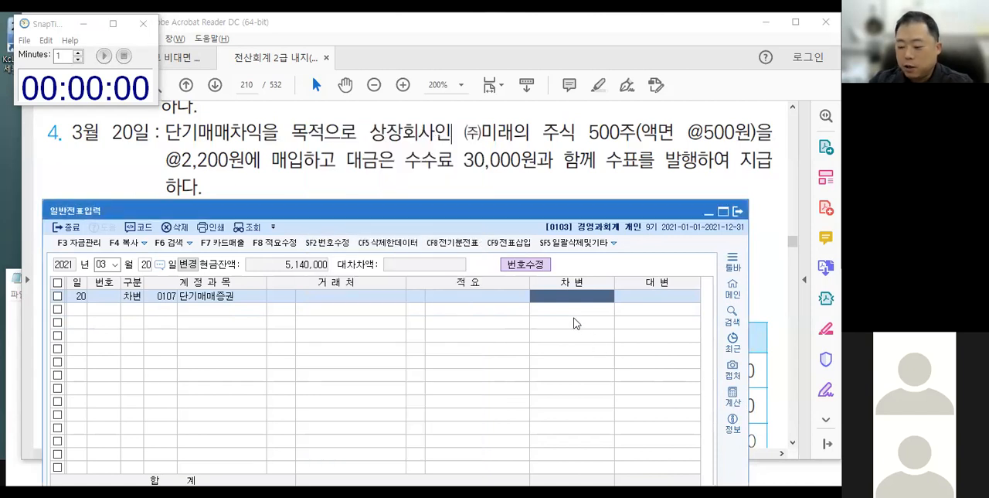
Multiply 500 by 2,200 in the built-in calculator for the 단기매매증권 line.
key("space")
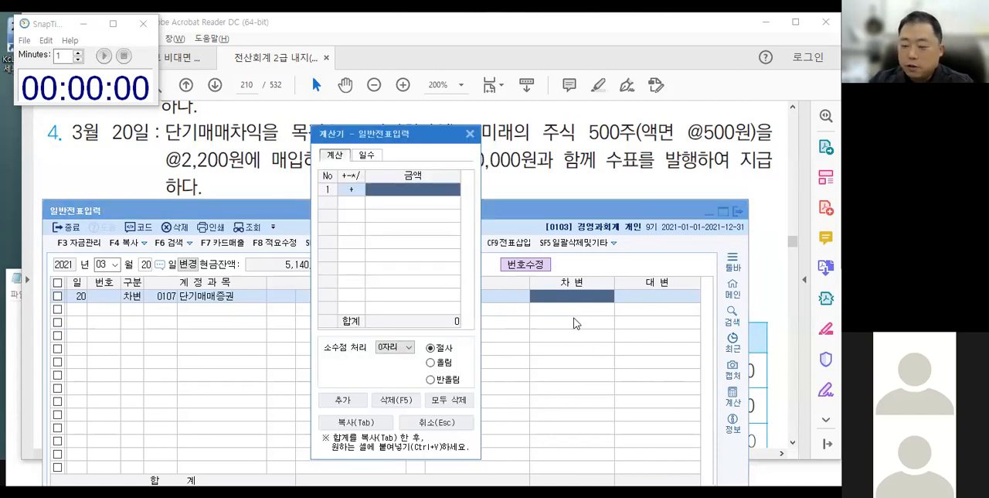
left_click_drag(401, 136, 391, 195)
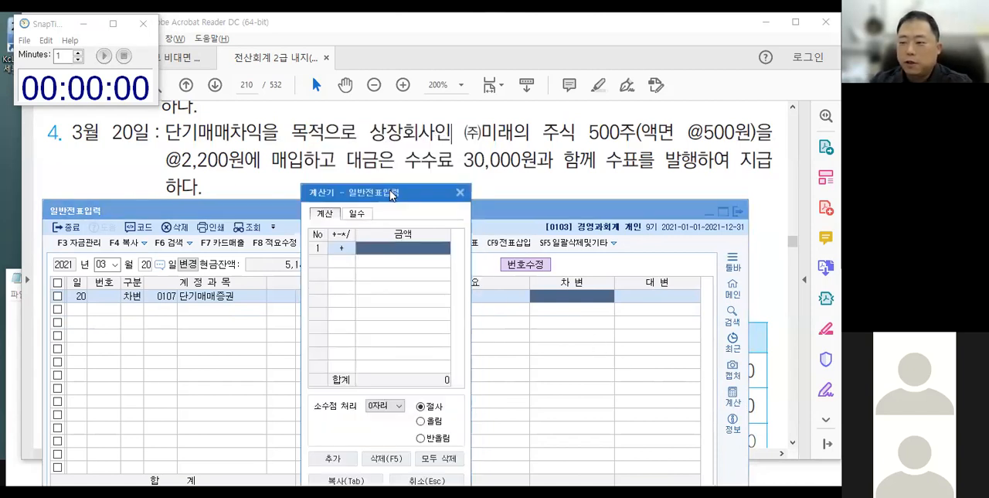
type("500")
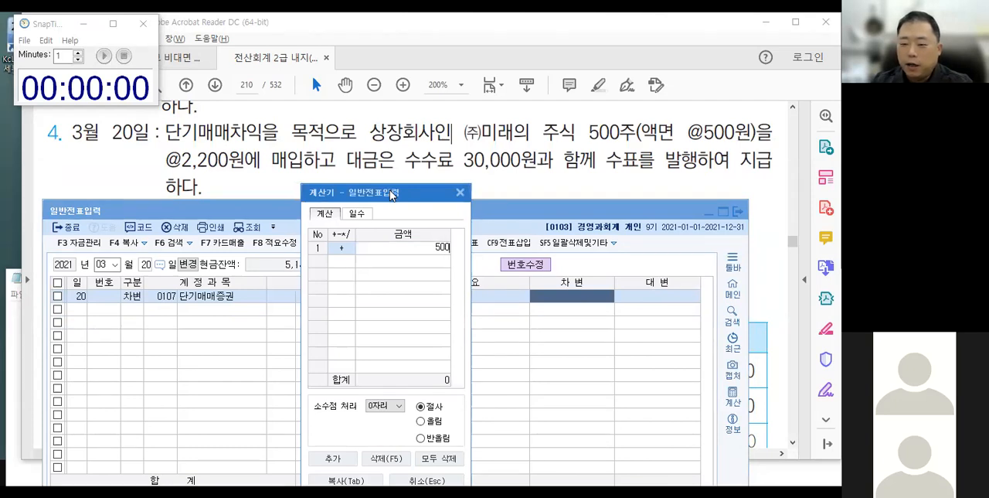
key("Return")
key("asterisk")
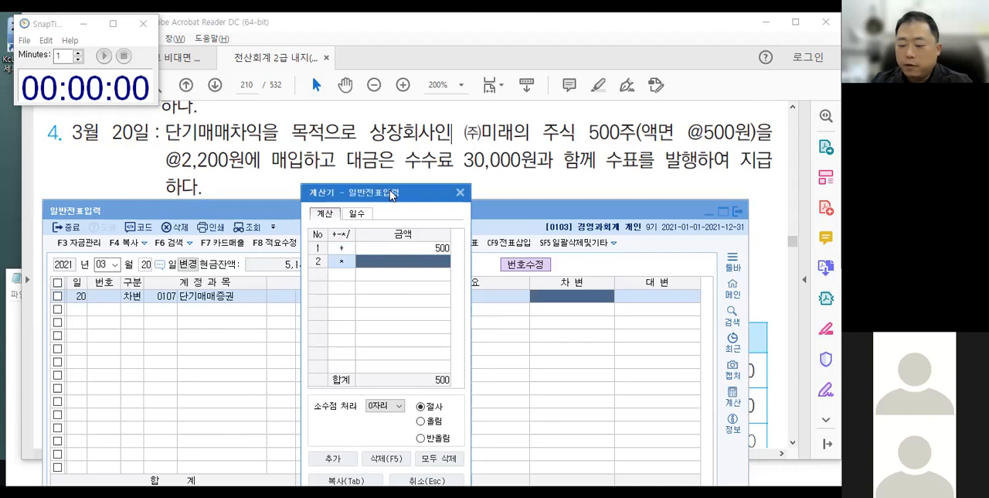
type("2200")
key("Return")
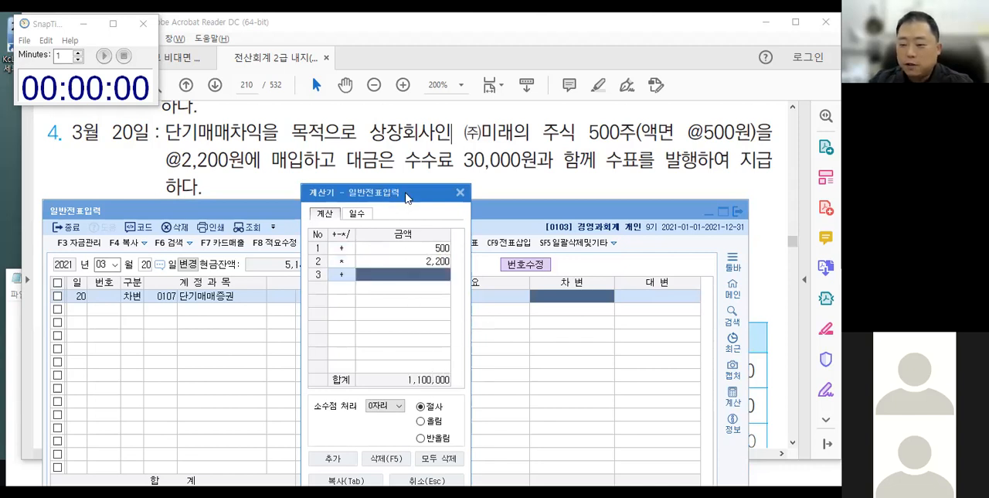
Paste the calculated 1,100,000 as the debit amount of 단기매매증권, confirm the line and close the calculator.
left_click_drag(405, 198, 424, 133)
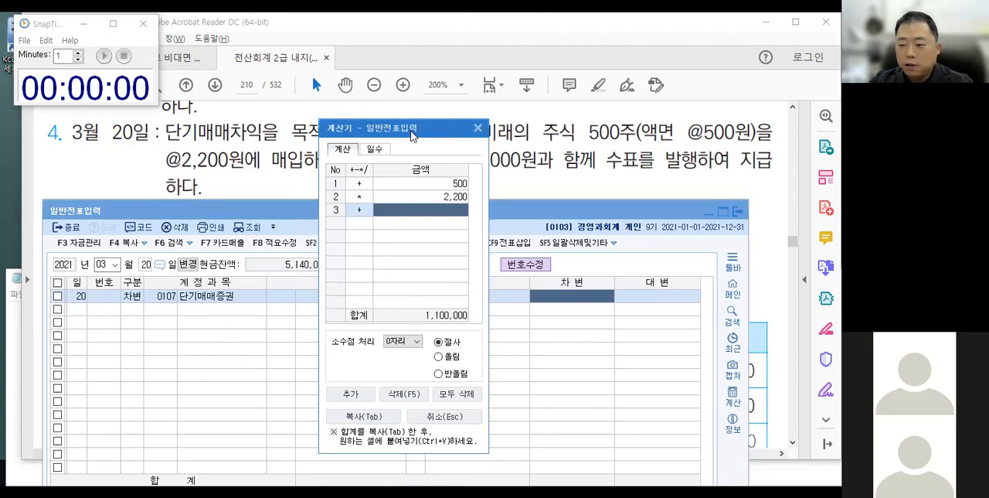
left_click_drag(412, 136, 416, 129)
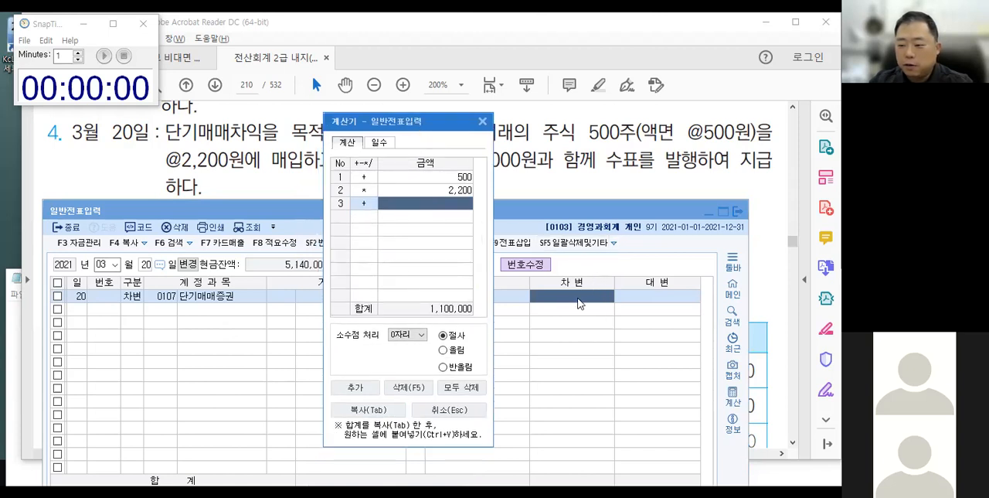
left_click(578, 298)
type("1,100,000")
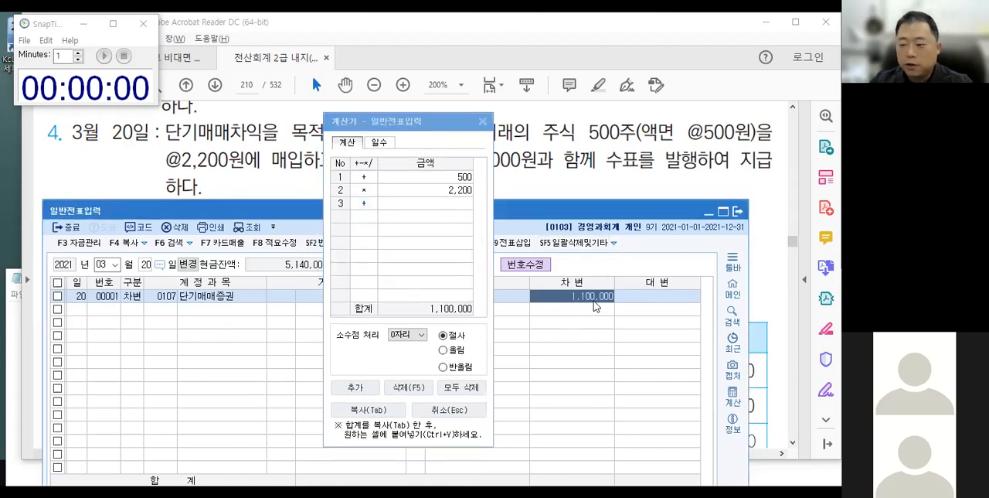
key("Return")
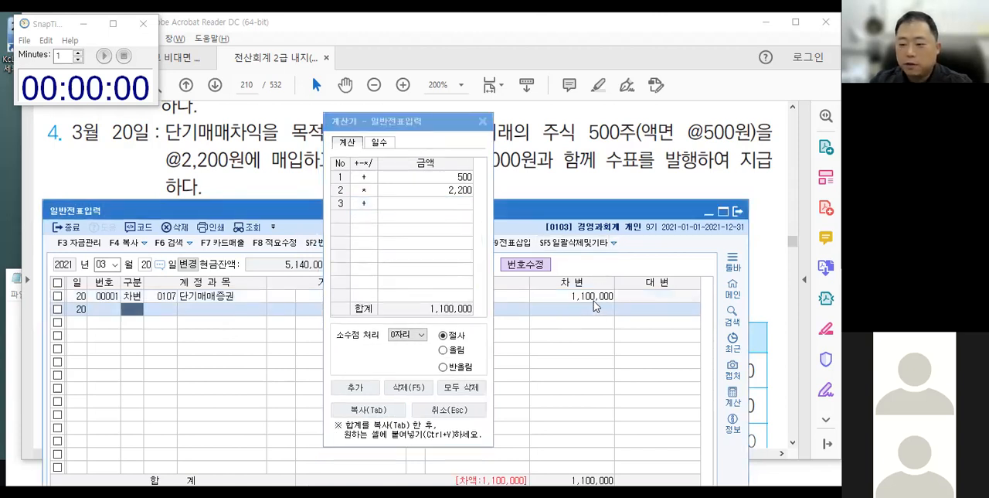
left_click(484, 124)
left_click(484, 123)
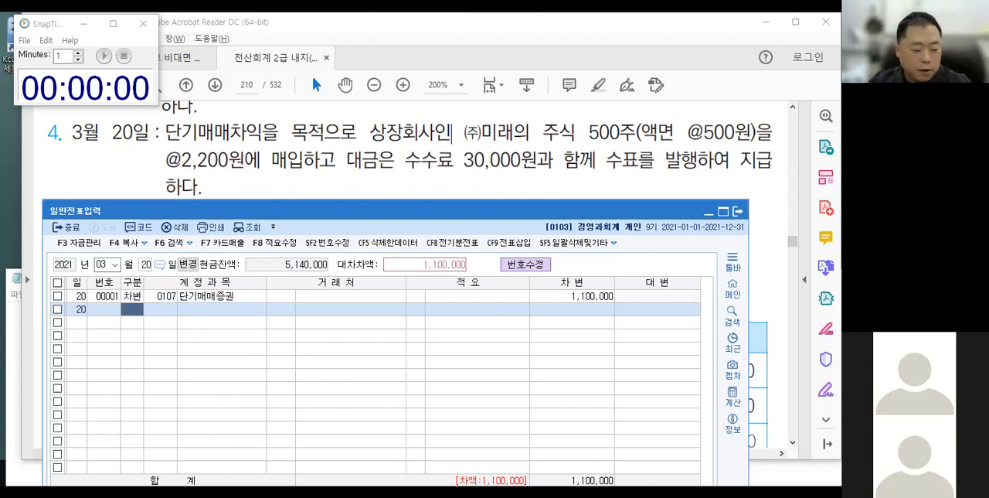
left_click(155, 492)
left_click_drag(703, 77, 370, 109)
left_click(492, 107)
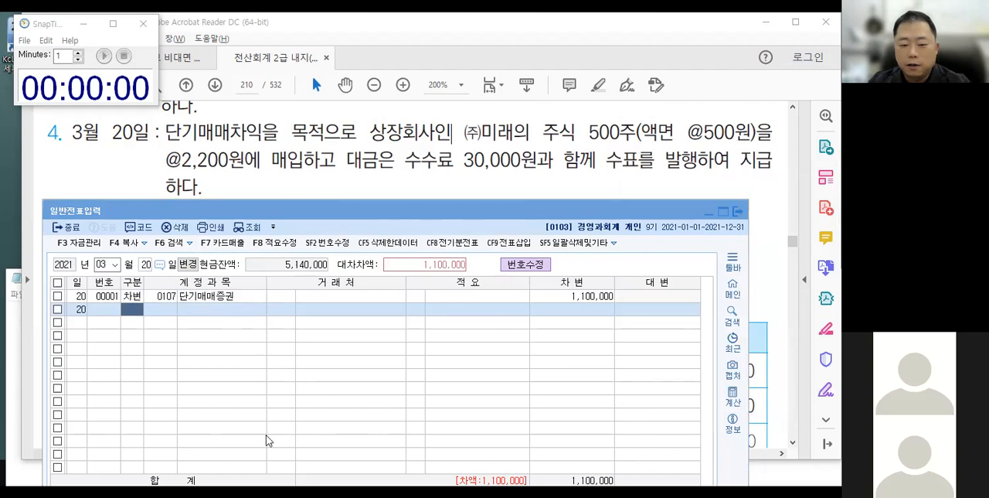
Start a second debit line on March 20 and search the account codes for 수수료.
left_click(132, 311)
type("3")
type("수수료")
key("Return")
key("Down")
key("Down")
key("Down")
key("Down")
key("Down")
key("Down")
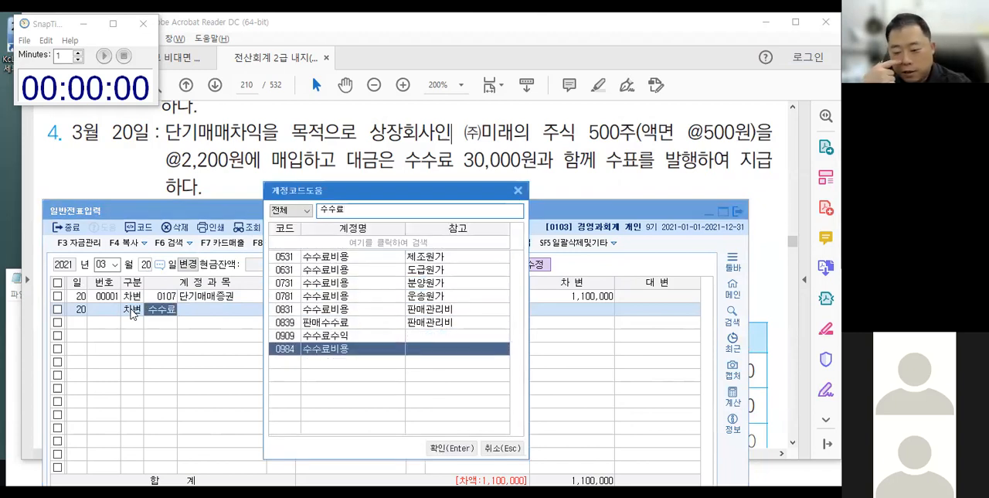
Compare the 판매관리비 수수료비용 account 0831 with the 900-series 수수료비용 account 0984 in the code list.
key("Up")
key("Up")
key("Up")
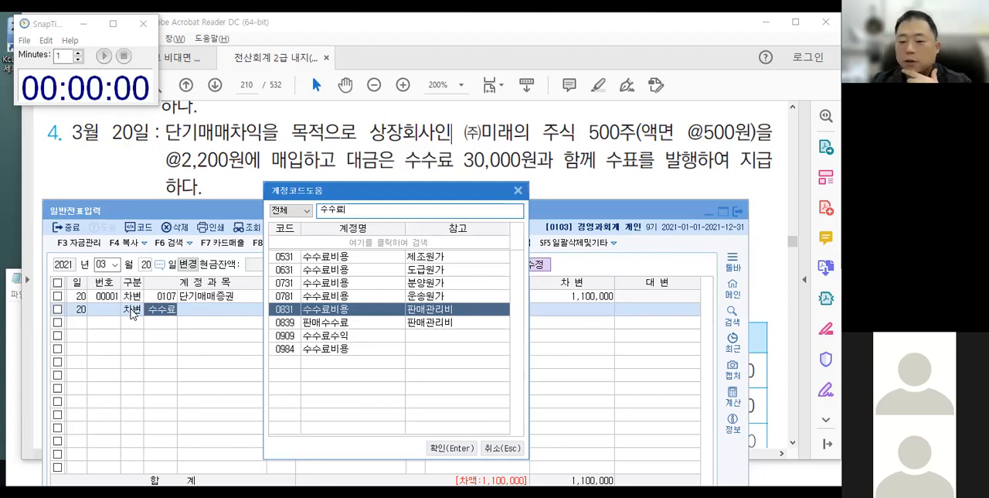
key("Down")
key("Up")
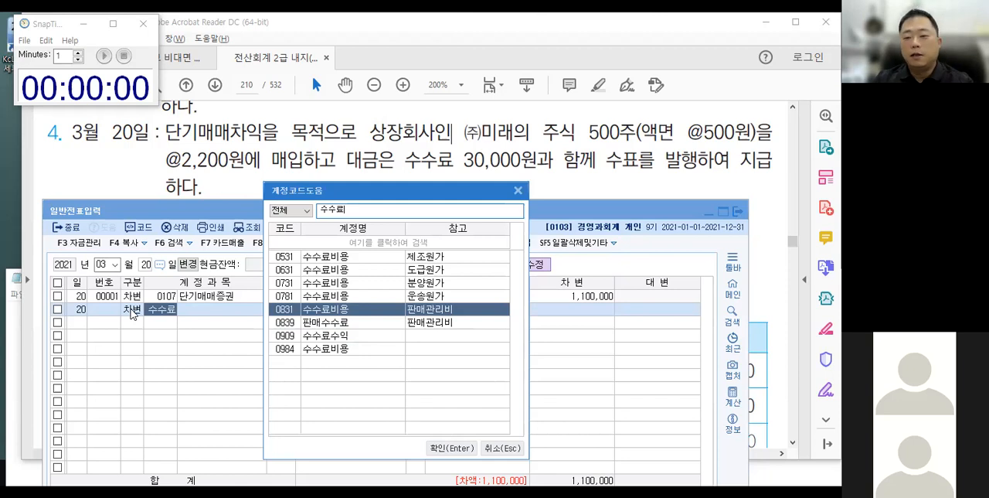
key("Down")
key("Down")
key("Down")
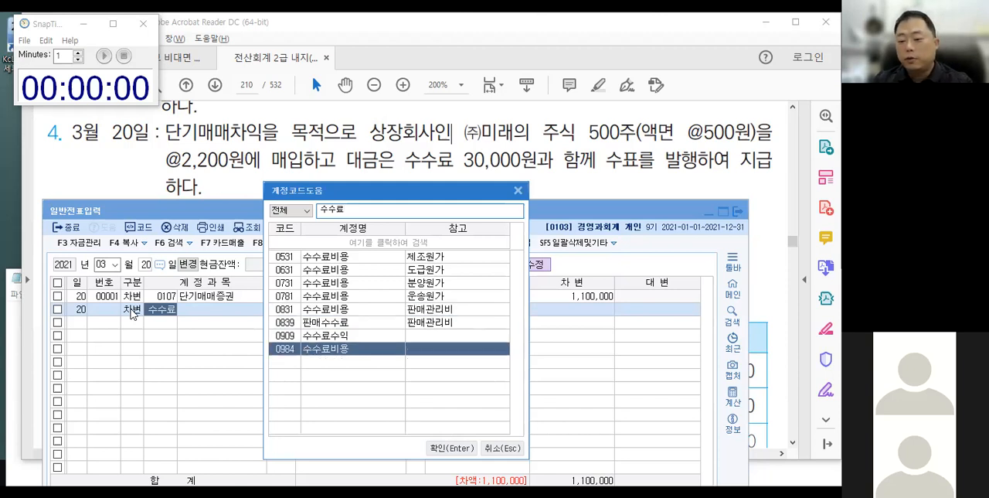
key("Up")
key("Up")
key("Up")
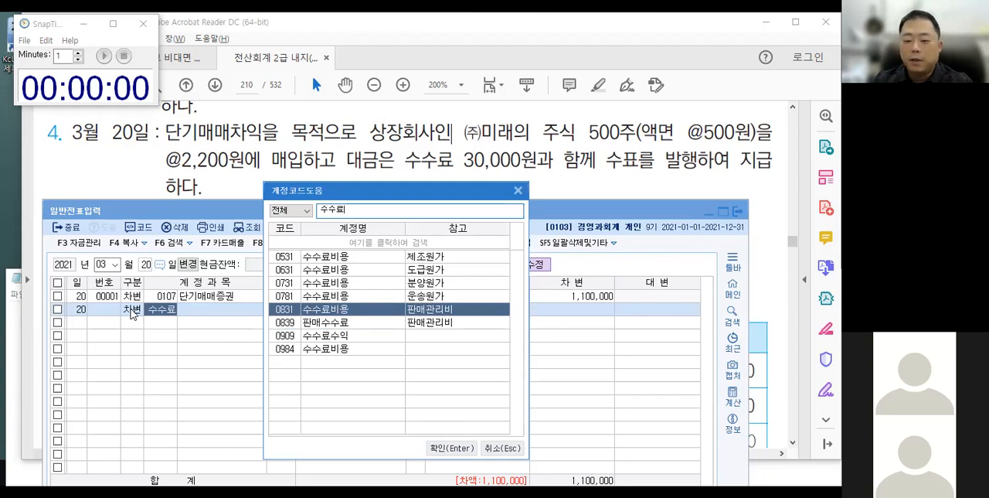
Choose account 0984 수수료비용 for the second line and enter a debit of 30,000.
key("Down")
key("Down")
key("Down")
key("Return")
key("Return")
key("Return")
type("30000")
key("Return")
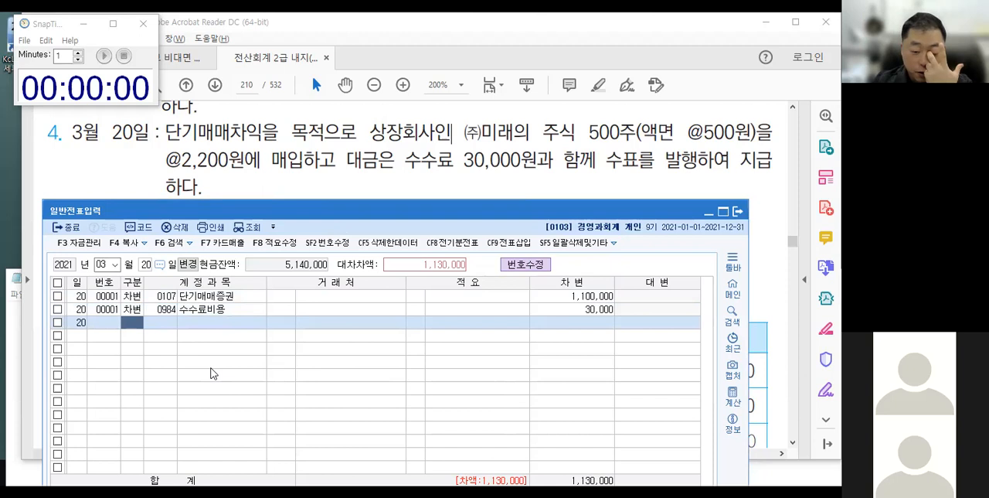
Add a credit line to account 102 당좌예금 for 1,130,000 to complete the March 20 voucher.
type("4102")
key("Return")
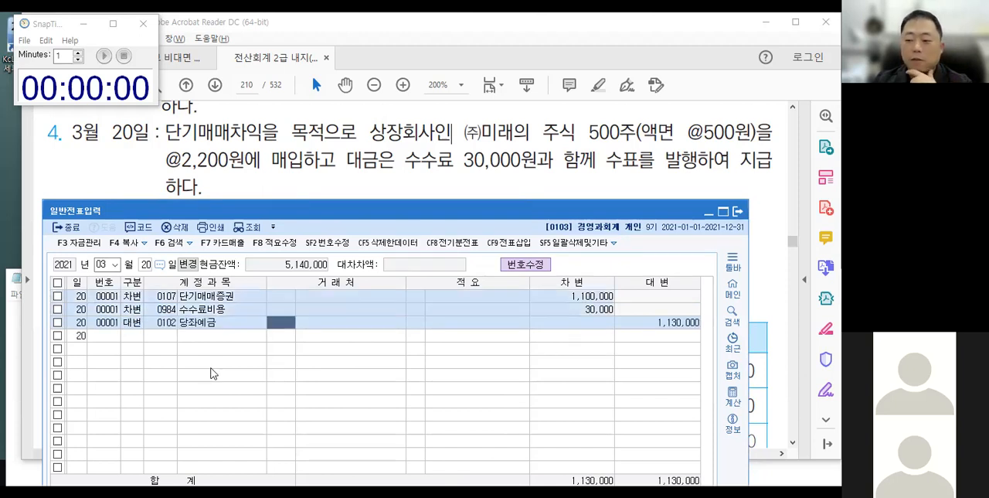
key("Return")
key("Return")
key("Return")
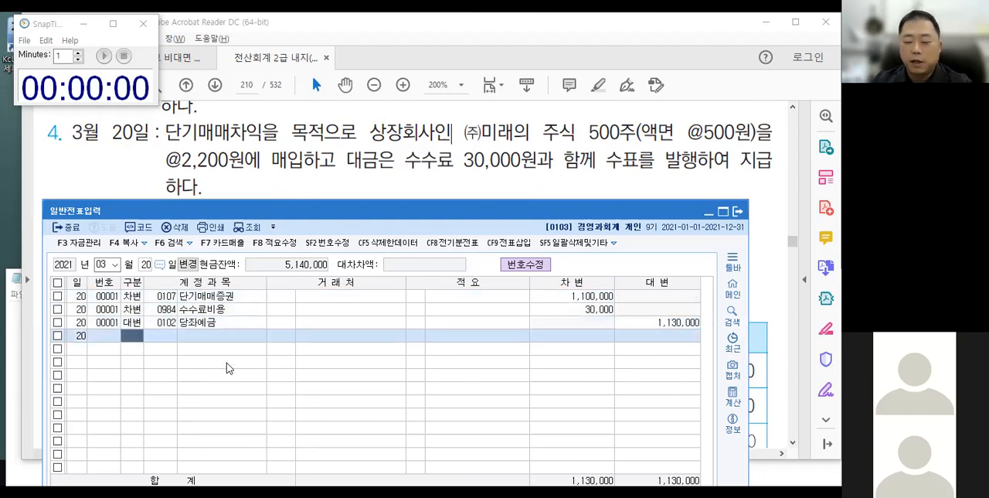
Bring transaction 5 of March 25 into view in the textbook and place the blank Notepad window just below it.
left_click(520, 184)
left_click(387, 215)
scroll(376, 232, "down", 2)
left_click(14, 354)
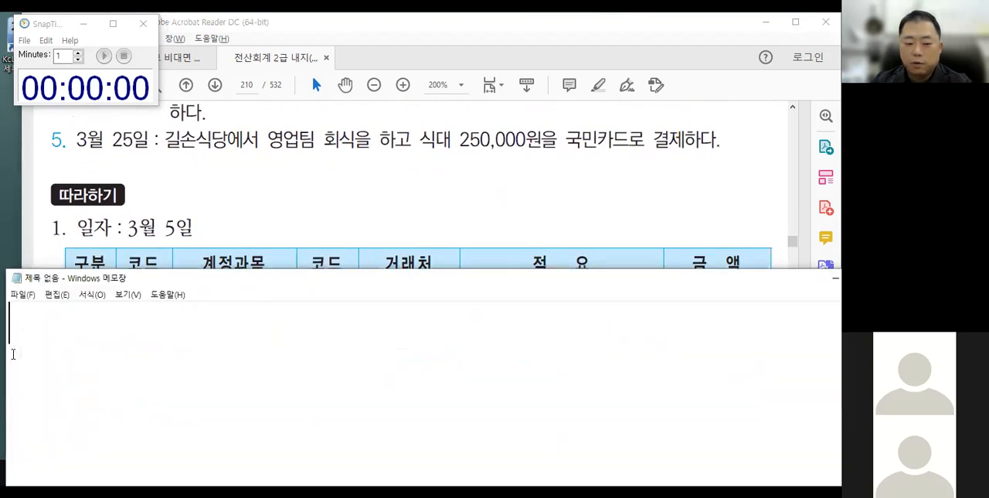
left_click_drag(221, 270, 223, 175)
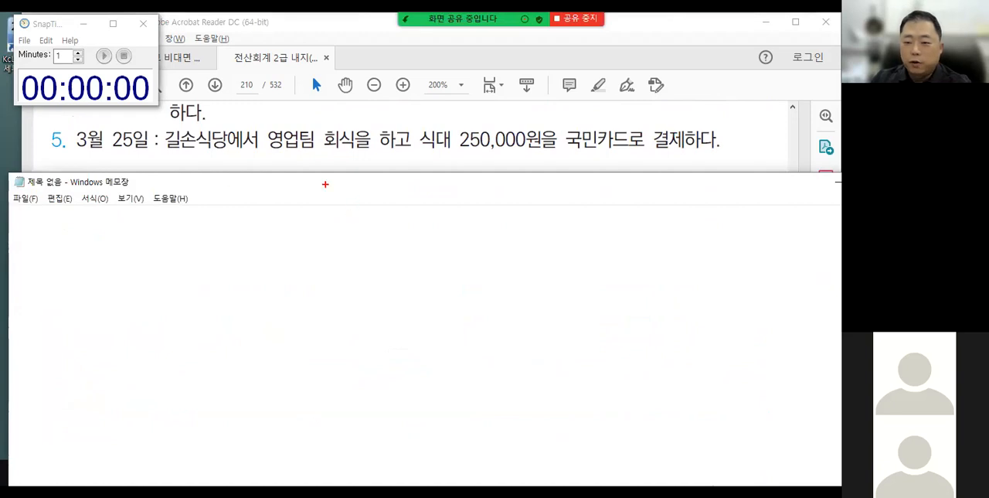
Wavy-underline 영업팀 회식 and write 복리후생비(판) on the debit side of a vertical divider.
left_click_drag(261, 154, 345, 153)
left_click_drag(377, 215, 377, 258)
mouse_move(267, 226)
left_mouse_down()
mouse_move(280, 229)
mouse_move(281, 261)
left_mouse_up()
mouse_move(282, 245)
left_mouse_down()
mouse_move(296, 257)
mouse_move(327, 240)
mouse_move(324, 258)
mouse_move(346, 240)
mouse_move(350, 258)
left_mouse_up()
mouse_move(358, 231)
left_mouse_down()
mouse_move(357, 252)
mouse_move(369, 233)
mouse_move(373, 252)
left_mouse_up()
Wavy-underline 국민카드로, write 미지급금(거) on the credit side with (거) underlined, and clear the annotations.
left_click_drag(558, 151, 644, 150)
mouse_move(421, 235)
left_mouse_down()
mouse_move(427, 250)
mouse_move(456, 245)
mouse_move(456, 255)
mouse_move(472, 253)
mouse_move(482, 231)
mouse_move(490, 254)
mouse_move(525, 251)
left_mouse_up()
left_click_drag(491, 267, 543, 274)
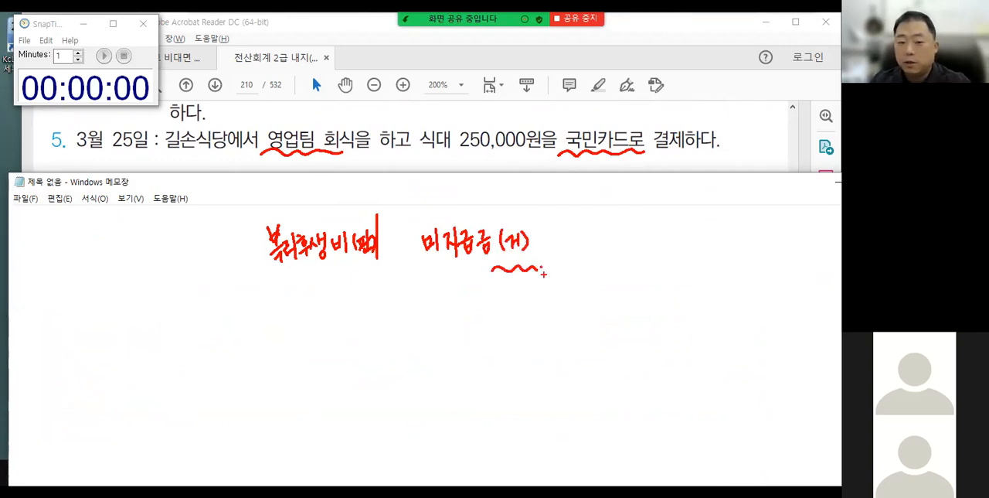
key("Escape")
Change the voucher date in 일반전표입력 to March 25 and set the first line to debit.
left_click(104, 57)
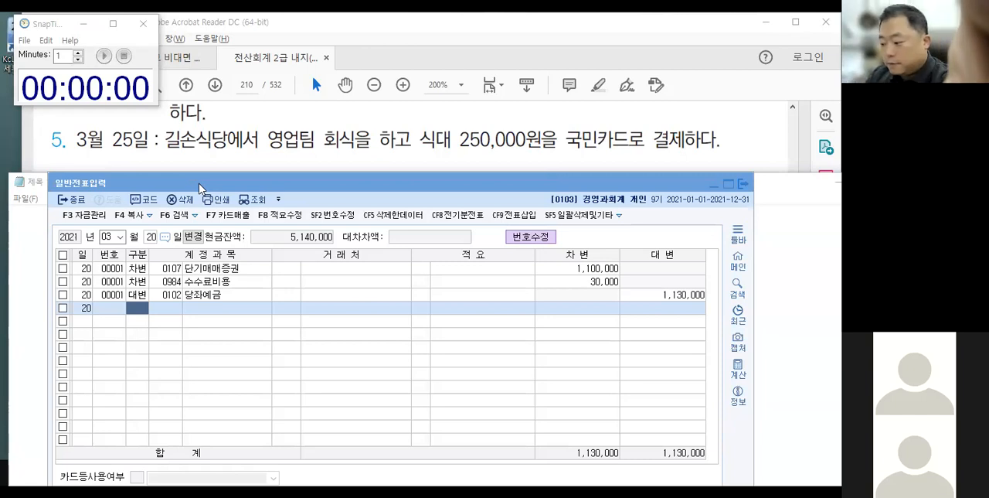
left_click(152, 236)
key("Return")
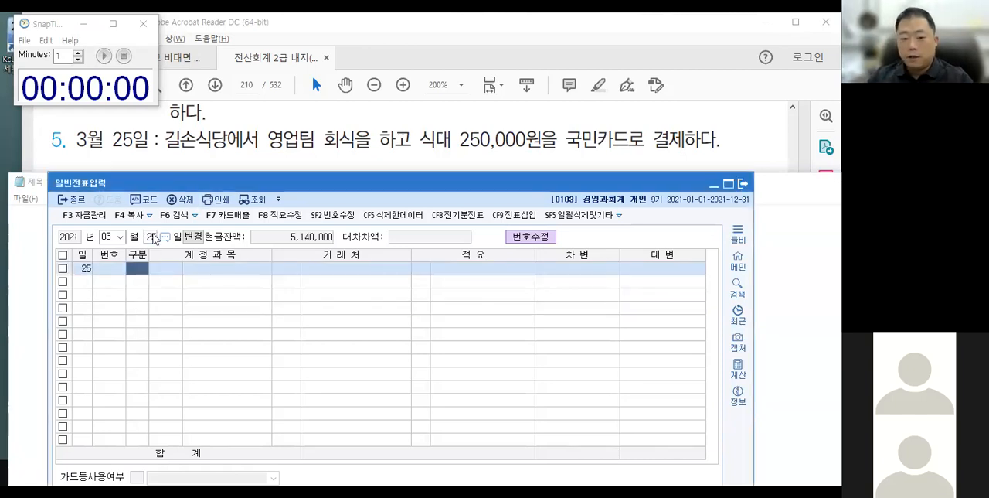
type("3")
key("Return")
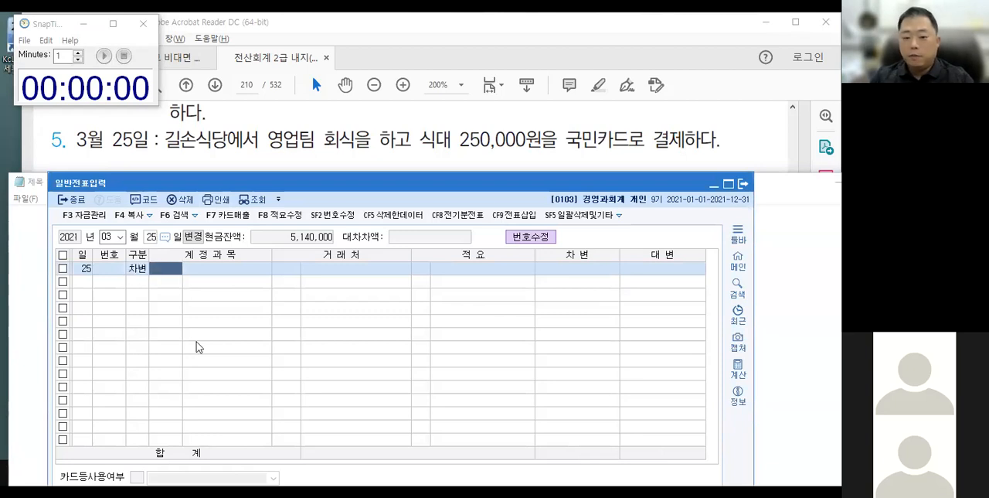
Set the March 25 debit line's account to 0811 복리후생비, the 판매관리비 variant.
type("복리")
key("Return")
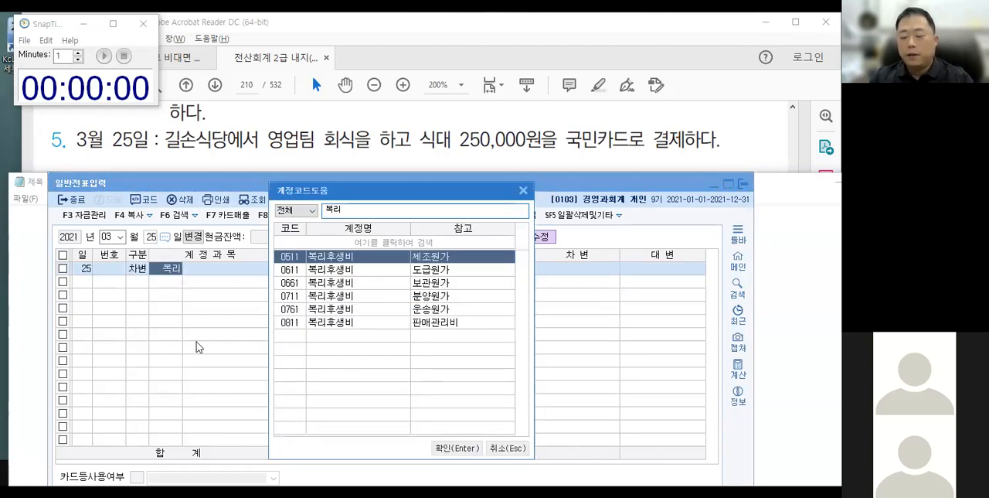
key("Down")
key("Down")
key("Down")
key("Down")
key("Down")
key("Down")
key("Up")
key("Down")
key("Up")
key("Down")
key("Up")
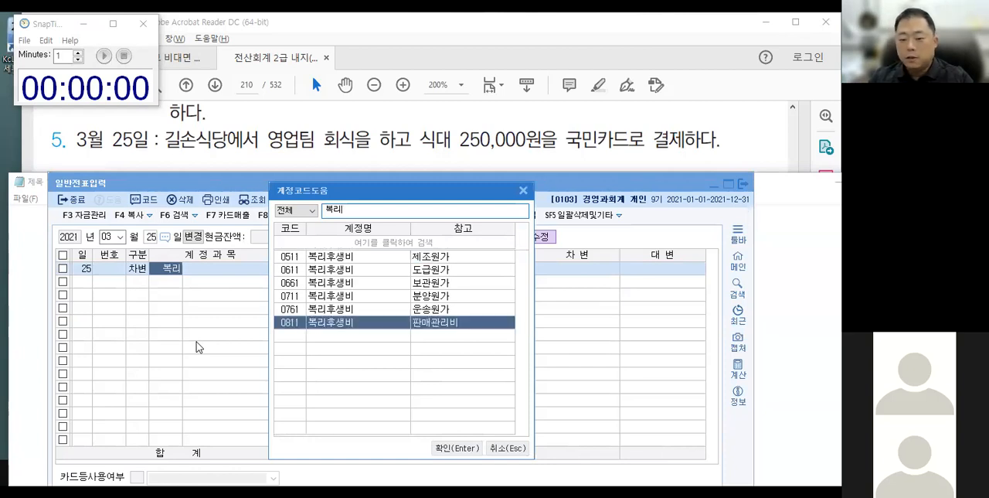
key("Return")
key("Return")
key("Return")
key("Return")
key("Return")
key("Left")
key("Left")
key("Left")
key("Left")
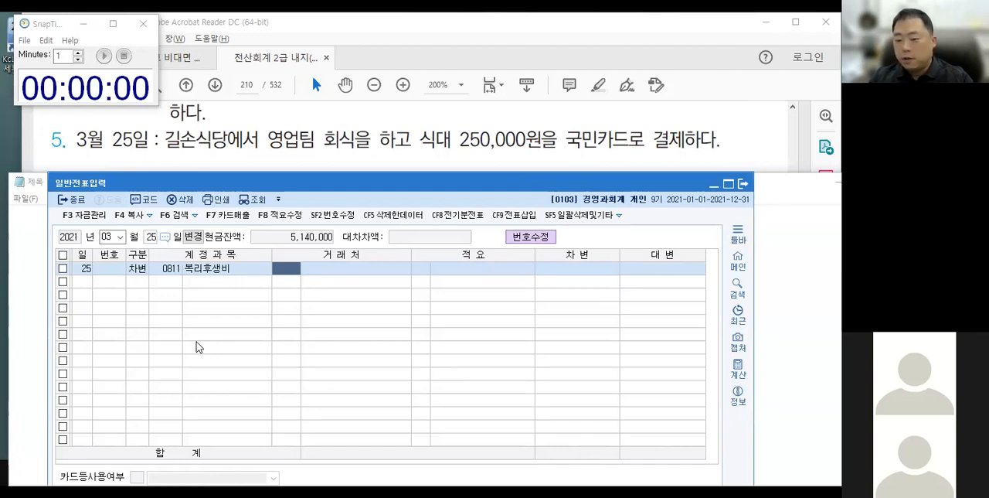
Leave the partner and description of the 복리후생비 line blank and enter a debit amount of 250,000.
key("Return")
key("Return")
key("Return")
type("250000")
key("Return")
Add a credit line with account 253 미지급금 to the March 25 voucher.
type("4")
key("Return")
type("25")
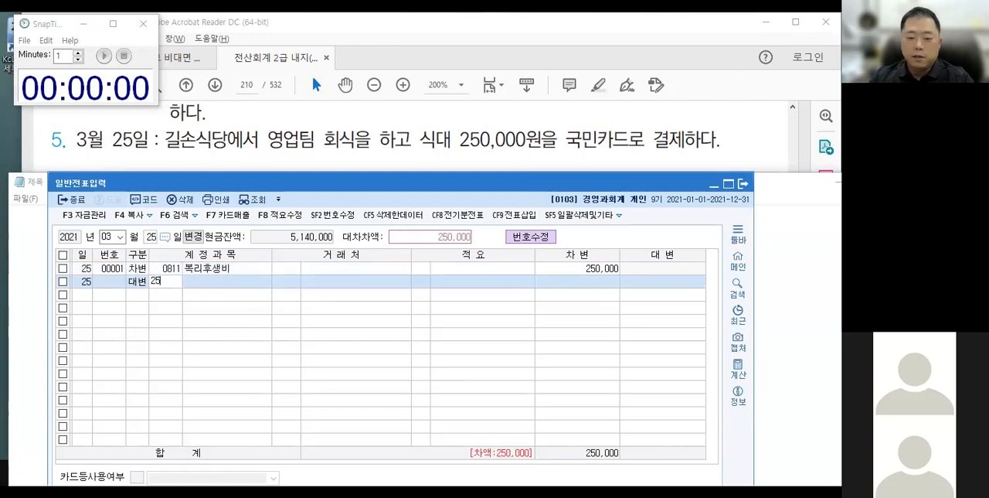
type("3")
key("Return")
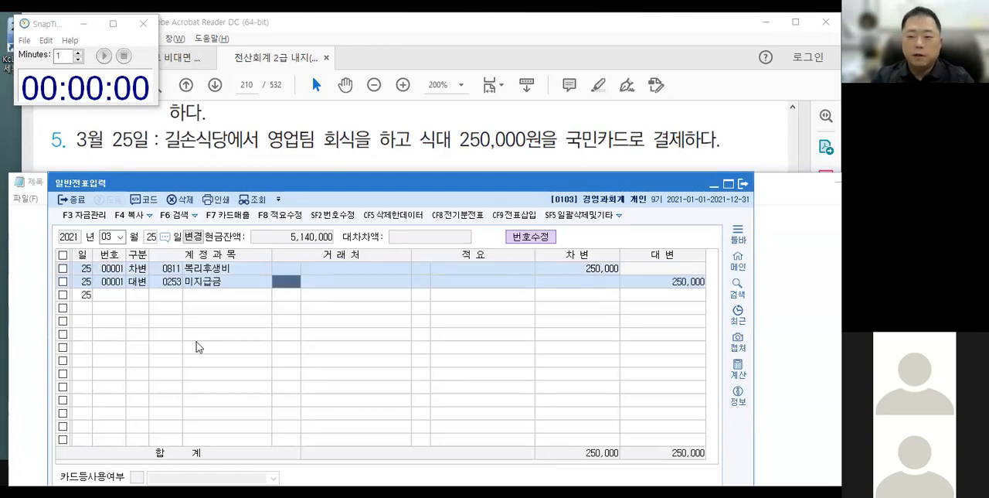
Search the partner list for 국민 and compare the two 국민카드 entries, closing the list without choosing one.
type("국민")
key("Return")
key("Down")
key("Down")
key("Up")
key("Down")
key("Up")
key("Down")
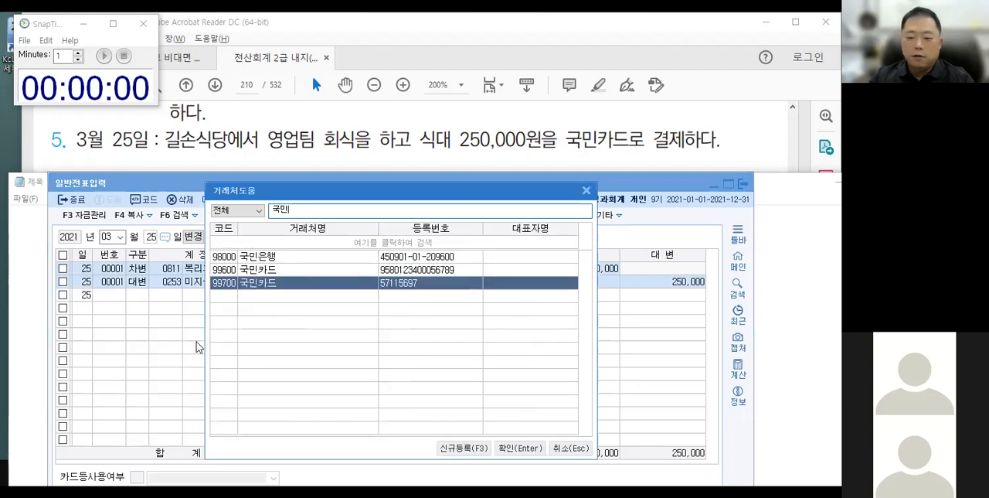
key("Up")
key("Down")
key("Up")
key("Down")
key("Up")
key("Down")
key("Up")
key("Down")
key("Up")
key("Down")
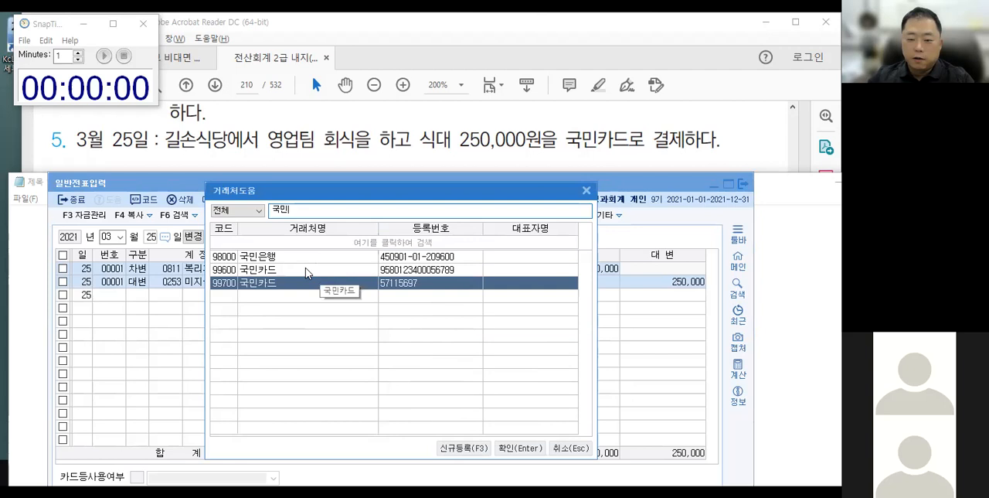
key("Escape")
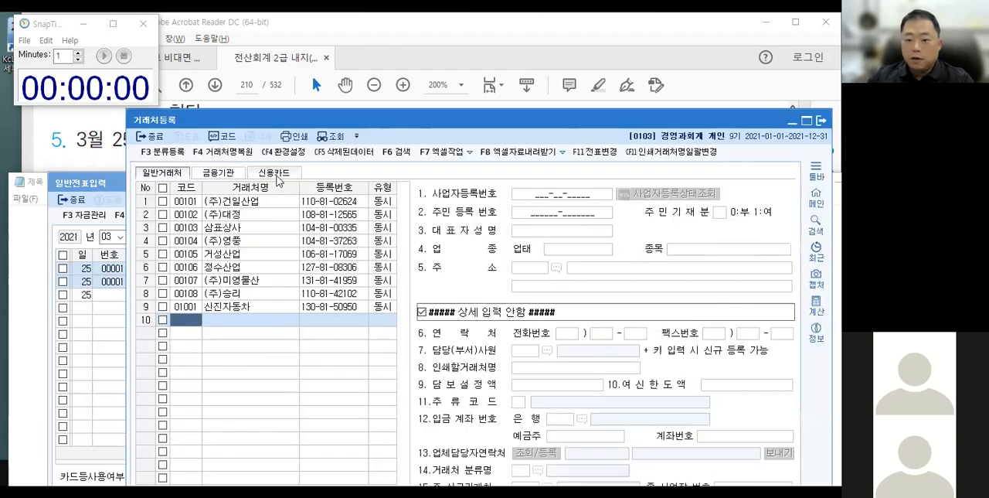
Check the 매입/매출 type of both 국민카드 entries in the credit card list of 거래처등록, and return to the voucher.
left_click(274, 172)
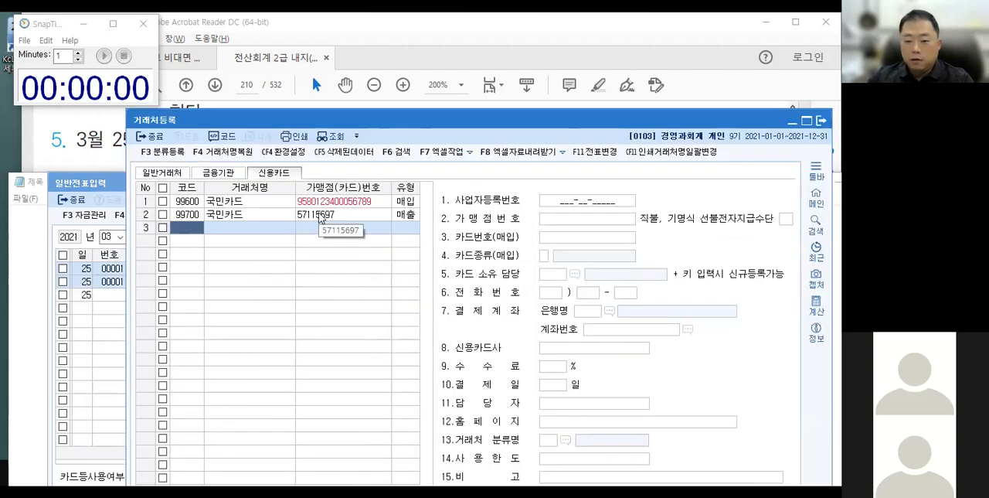
left_click(404, 202)
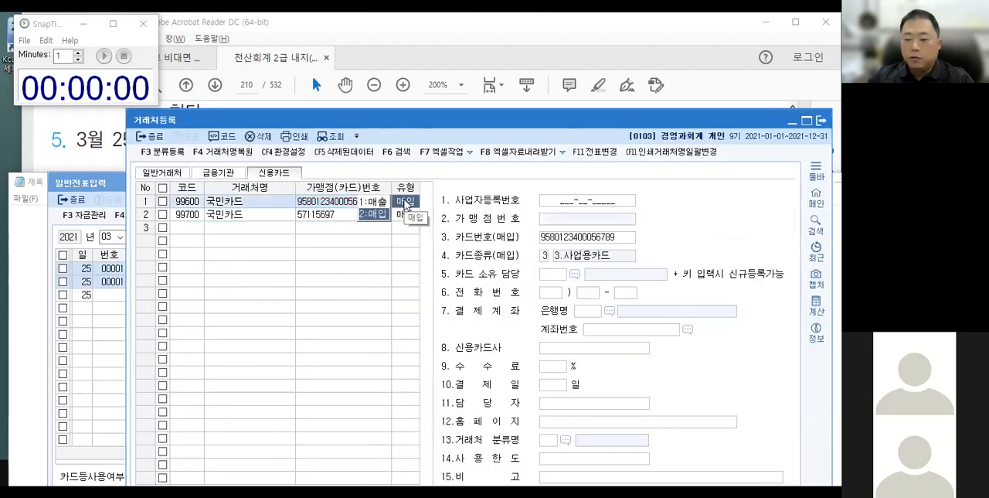
left_click(252, 201)
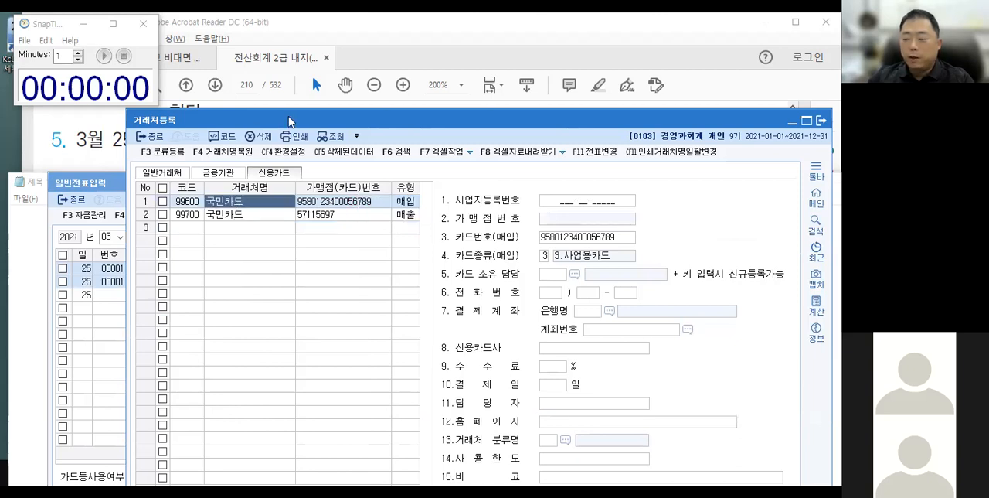
key("Escape")
Assign partner 99600 국민카드 to the 미지급금 line and complete the March 25 voucher.
type("99600")
key("Return")
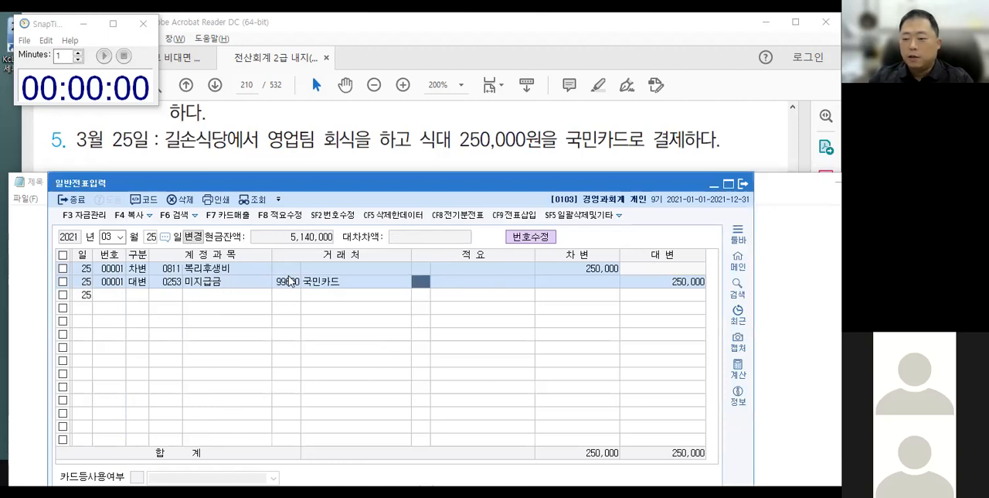
key("Return")
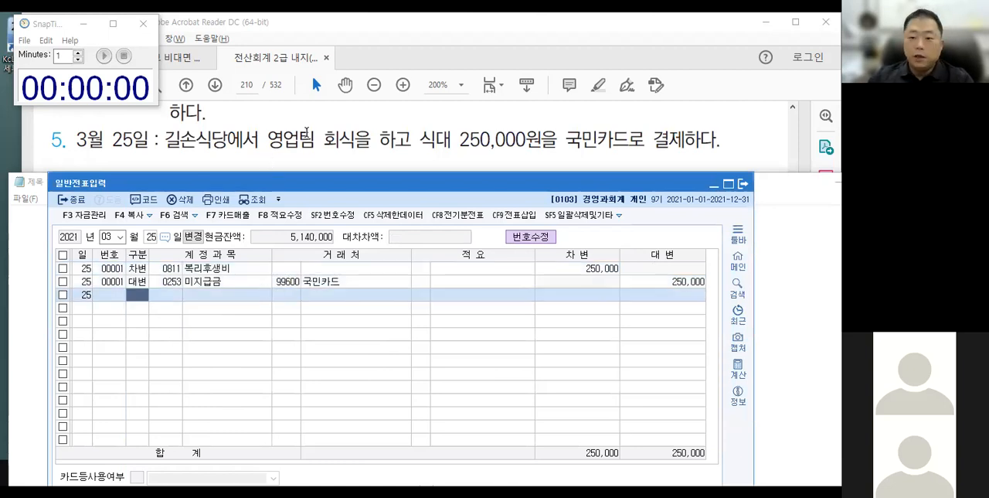
Go to page 212 of the textbook PDF and bring the April transactions from number 1 into view.
left_click(247, 84)
type("212")
key("Return")
left_click_drag(555, 285, 446, 226)
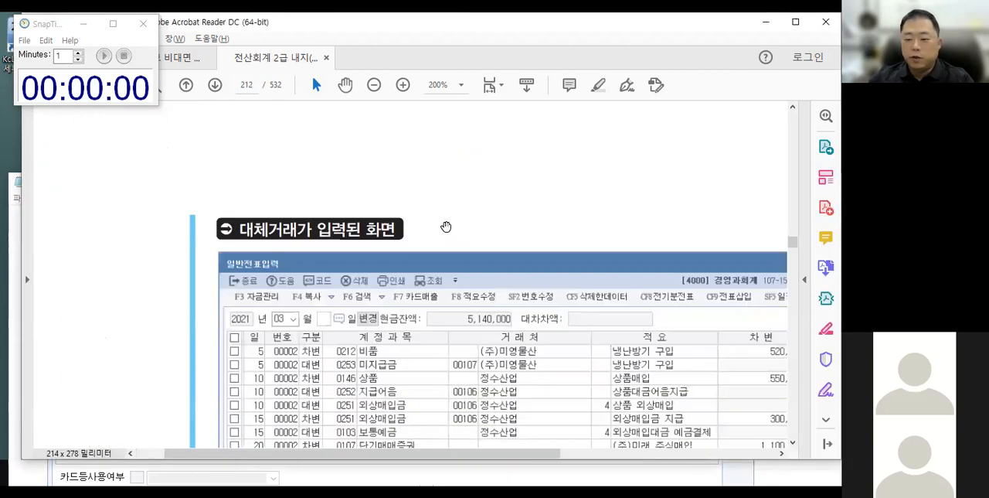
scroll(446, 226, "down", 10)
left_click_drag(617, 205, 614, 194)
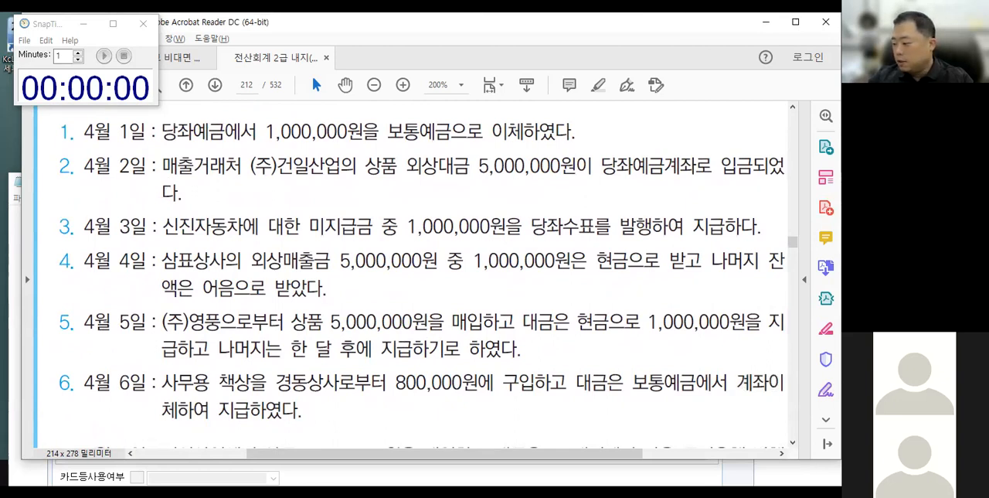
Bring the blank Notepad window forward and place it just below transaction 1 of April 1.
key("alt+Tab")
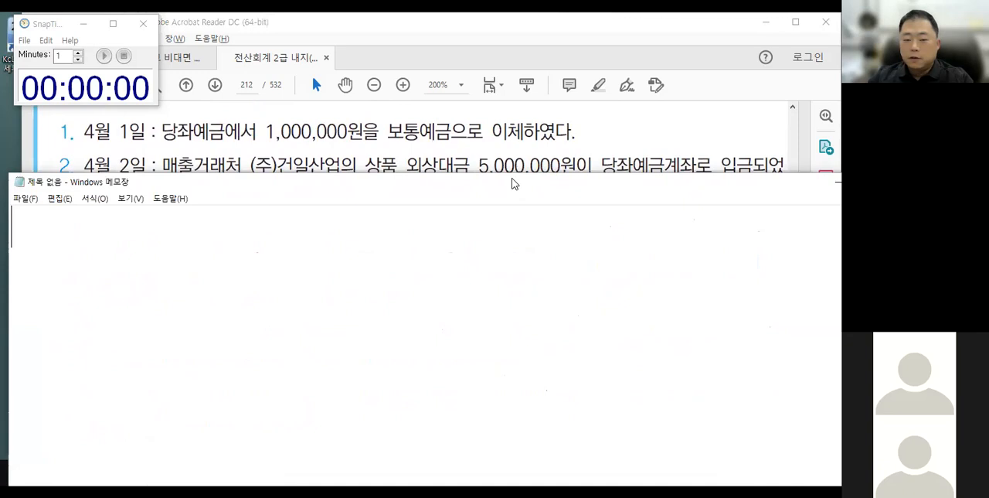
left_click_drag(511, 179, 514, 159)
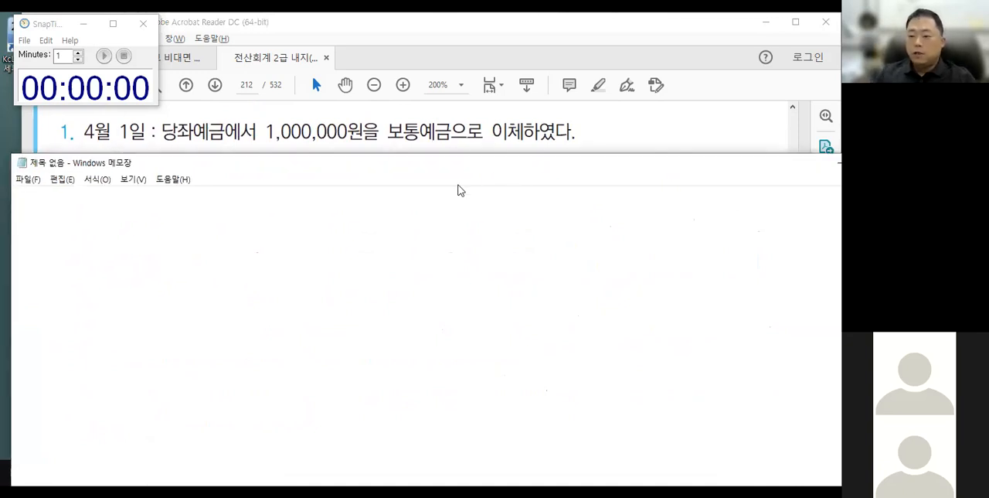
left_click_drag(382, 103, 452, 155)
key("Escape")
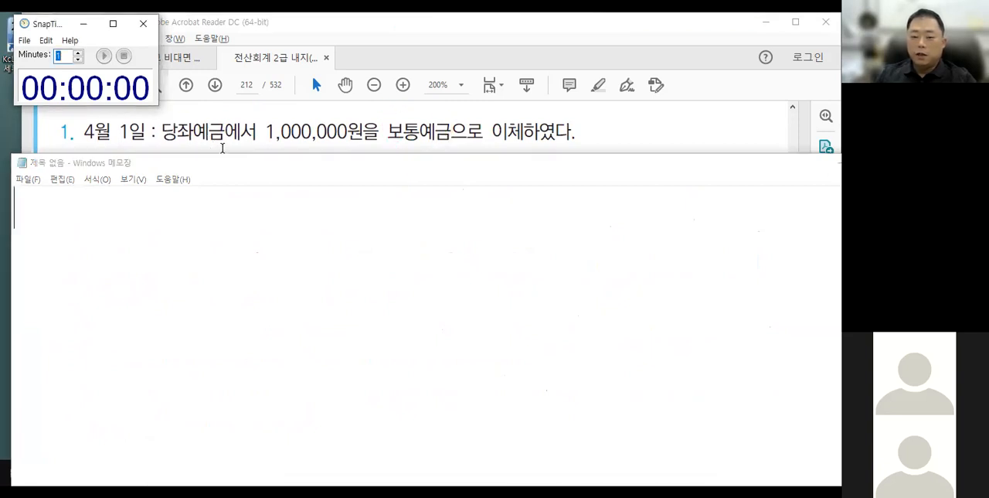
Underline 당좌예금 and 보통예금 with arrows to the credit and debit sides of a vertical divider, and clear the annotations.
key("ctrl+2")
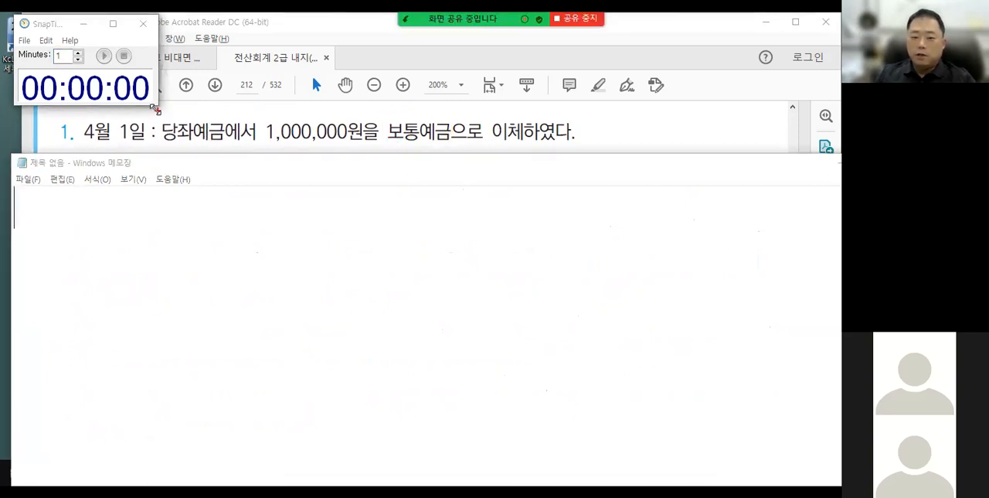
key("Escape")
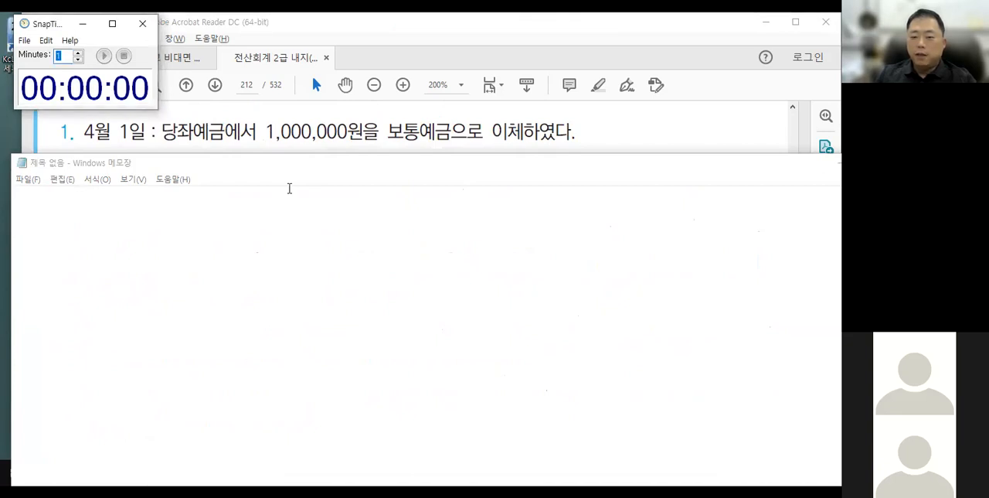
key("ctrl+2")
key("ctrl+2")
left_click_drag(390, 186, 390, 260)
mouse_move(164, 142)
left_mouse_down()
mouse_move(218, 142)
mouse_move(446, 204)
mouse_move(451, 195)
left_mouse_up()
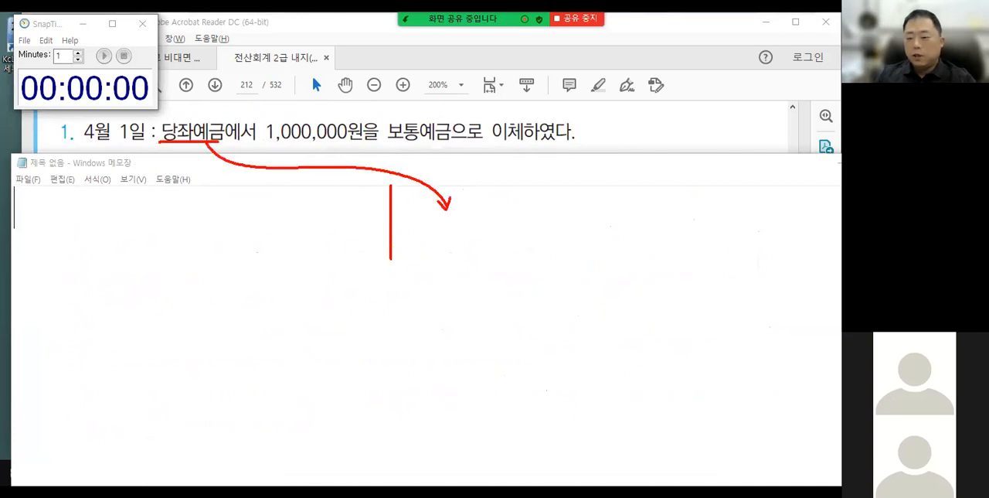
mouse_move(389, 143)
left_mouse_down()
mouse_move(446, 144)
mouse_move(331, 214)
mouse_move(344, 205)
left_mouse_up()
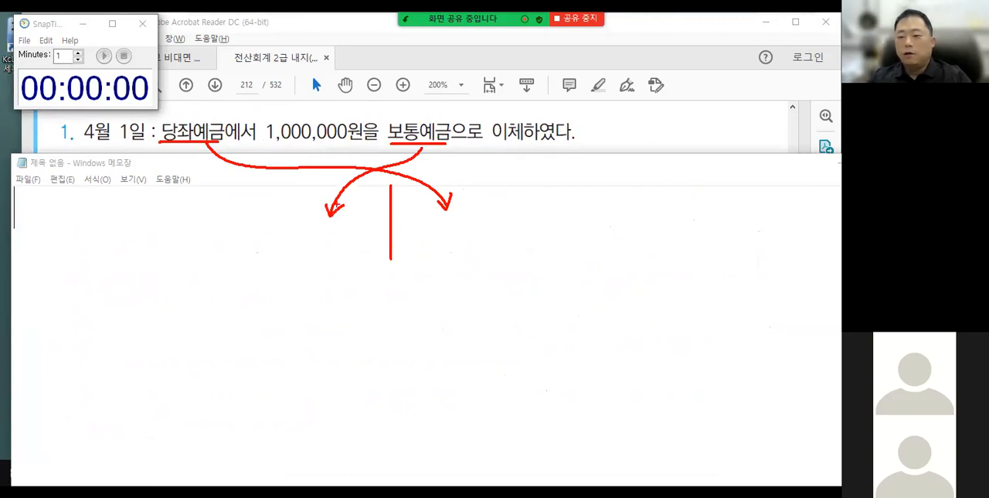
key("Escape")
Change the voucher date in 일반전표입력 to April 1 and set the first line to debit.
left_click(103, 55)
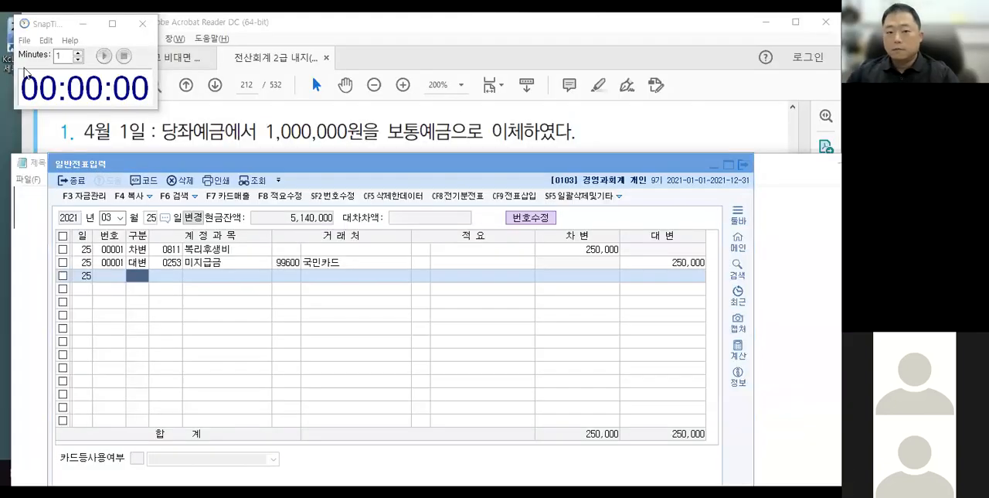
left_click(218, 168)
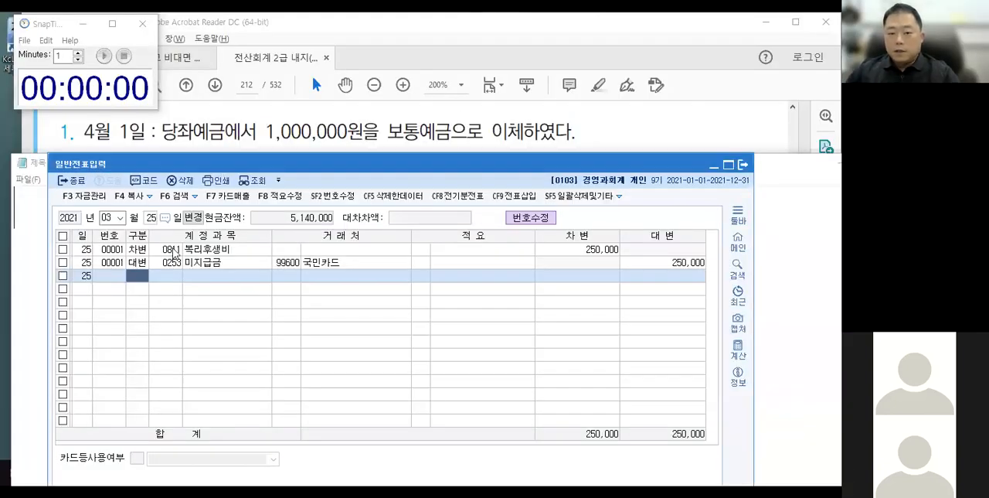
key("Escape")
key("Escape")
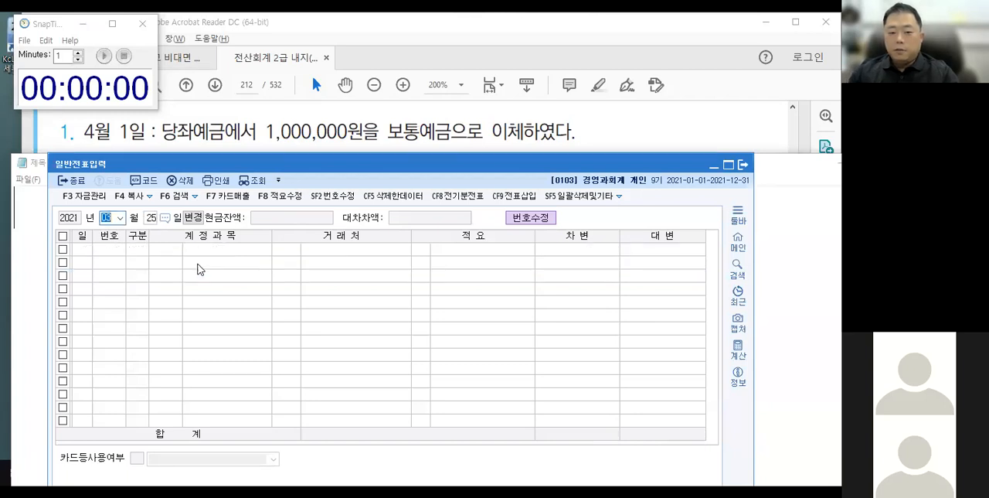
type("04")
key("Return")
type("1")
key("Return")
type("3")
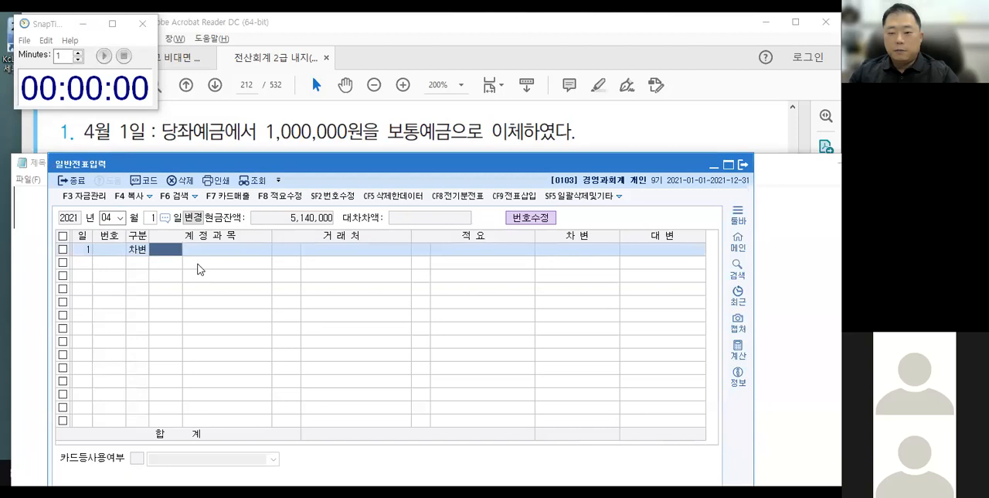
type("10")
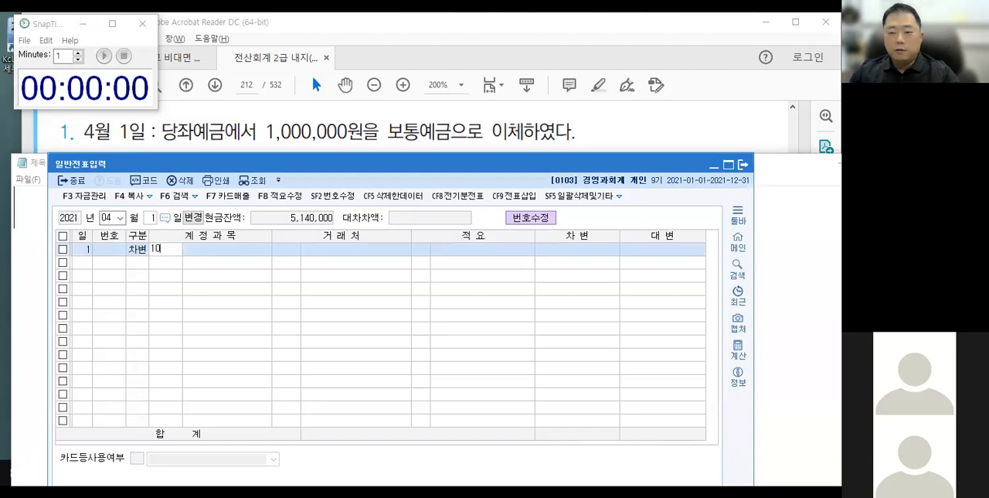
type("3")
Enter account 103 보통예금 with a 1,000,000 debit, and add a balancing credit line for account 102 당좌예금.
key("Return")
key("Return")
key("Return")
key("Return")
key("Return")
type("1,000,000")
key("Return")
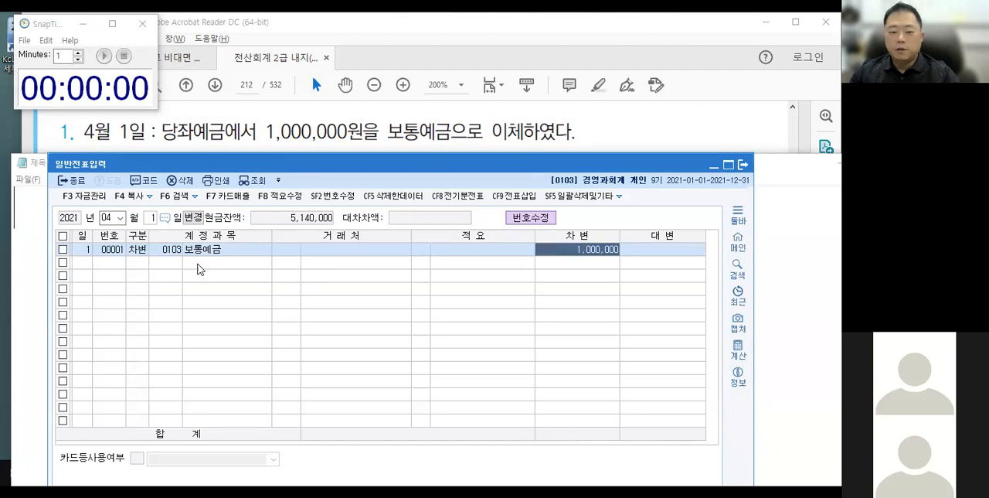
type("102")
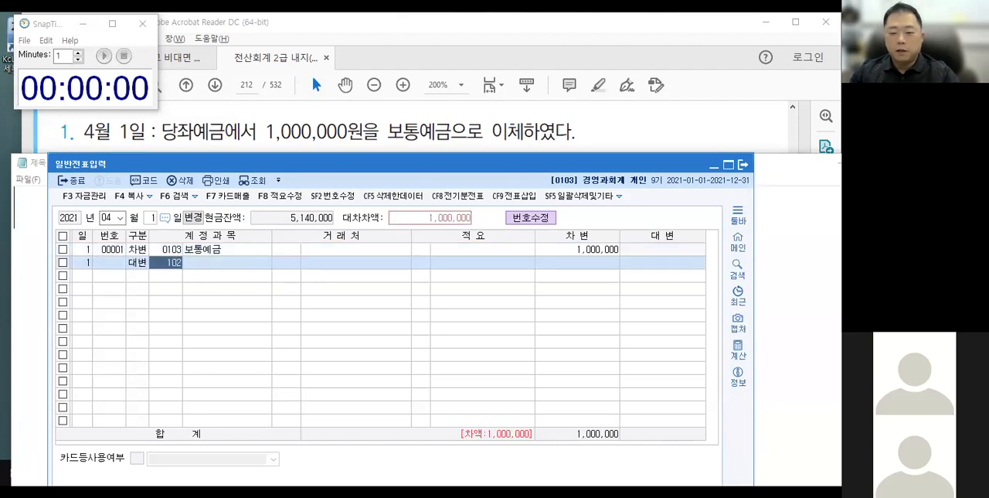
key("Return")
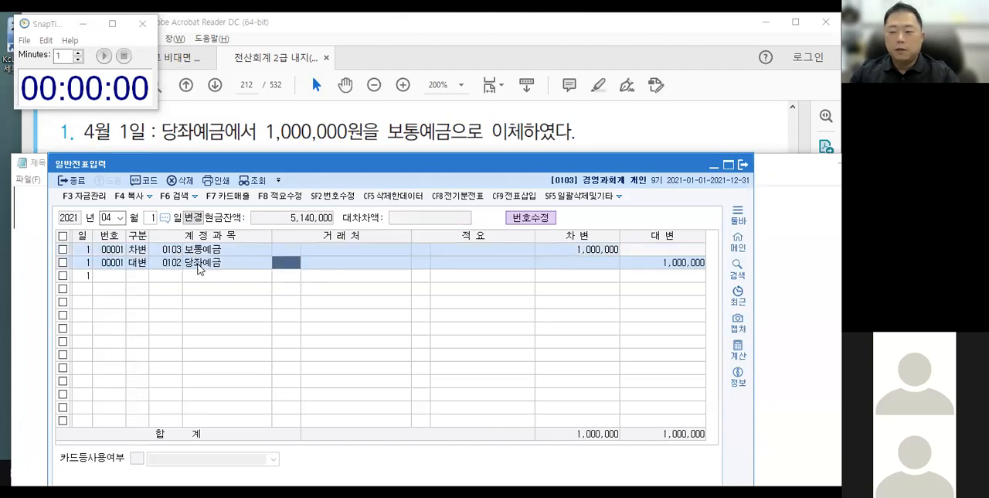
Move the voucher and Notepad windows down below transaction 2 of April 2, with the voucher window in front.
left_click_drag(245, 163, 230, 212)
left_click(258, 168)
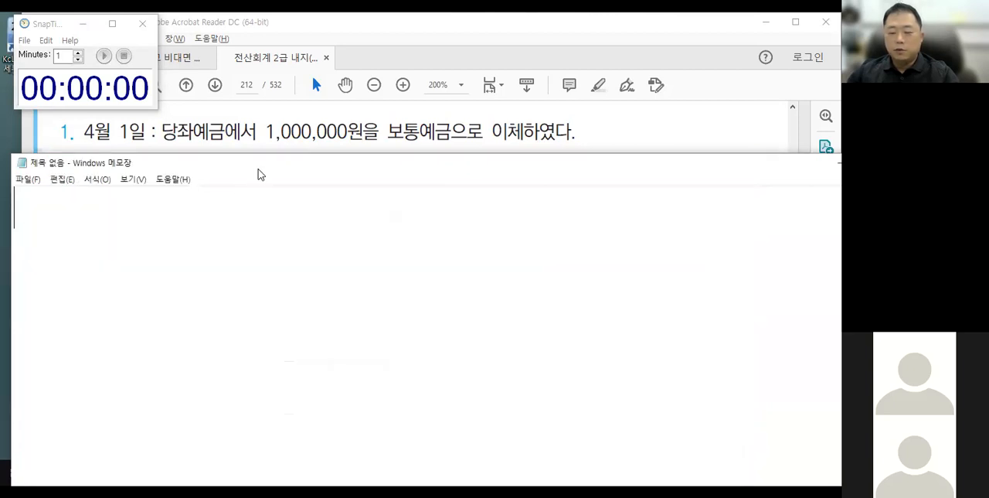
left_click_drag(259, 169, 284, 221)
left_click(255, 207)
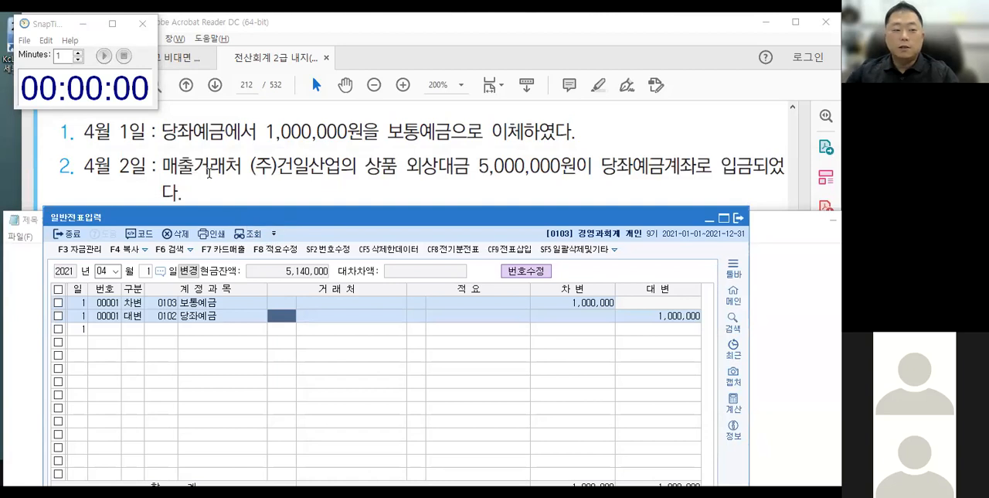
Circle 상품 외상대금 in transaction 2 of April 2 with the red pen.
left_click(126, 98)
key("Return")
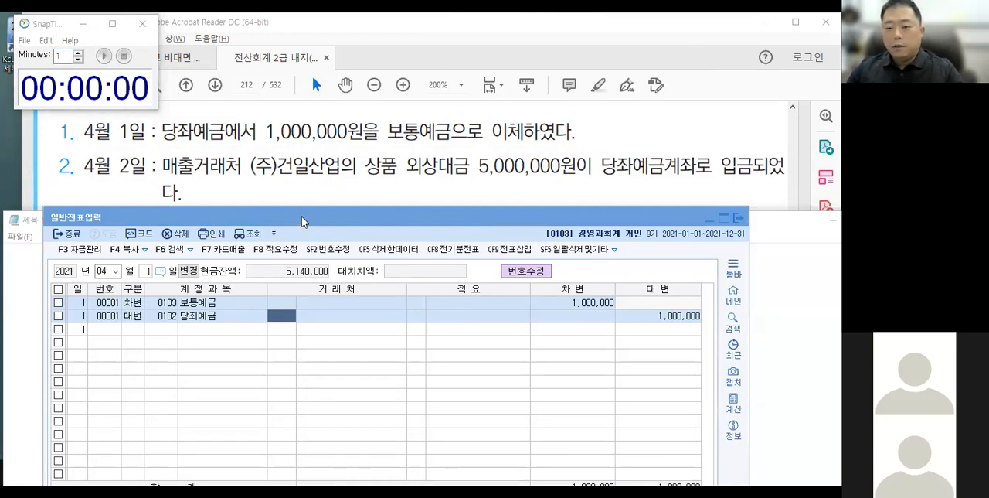
left_click(301, 222)
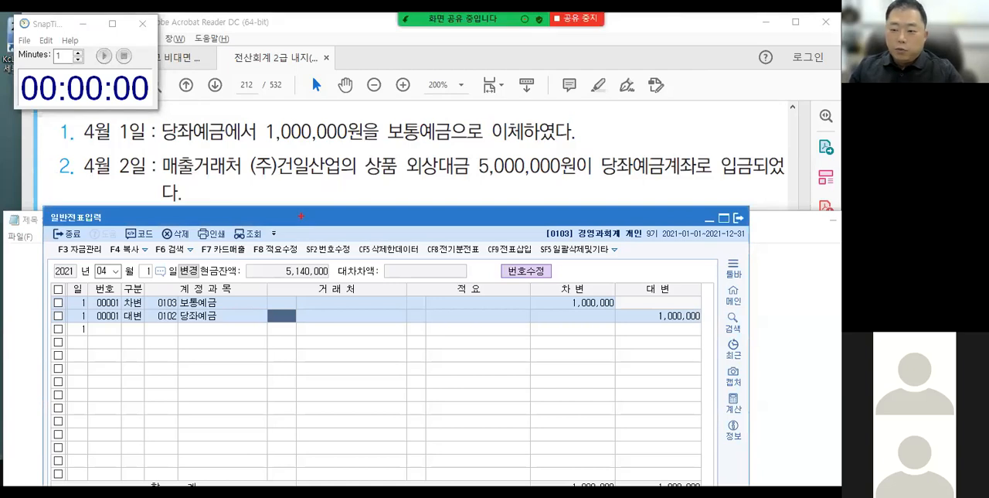
mouse_move(370, 138)
left_mouse_down()
mouse_move(362, 164)
mouse_move(460, 183)
mouse_move(464, 151)
left_mouse_up()
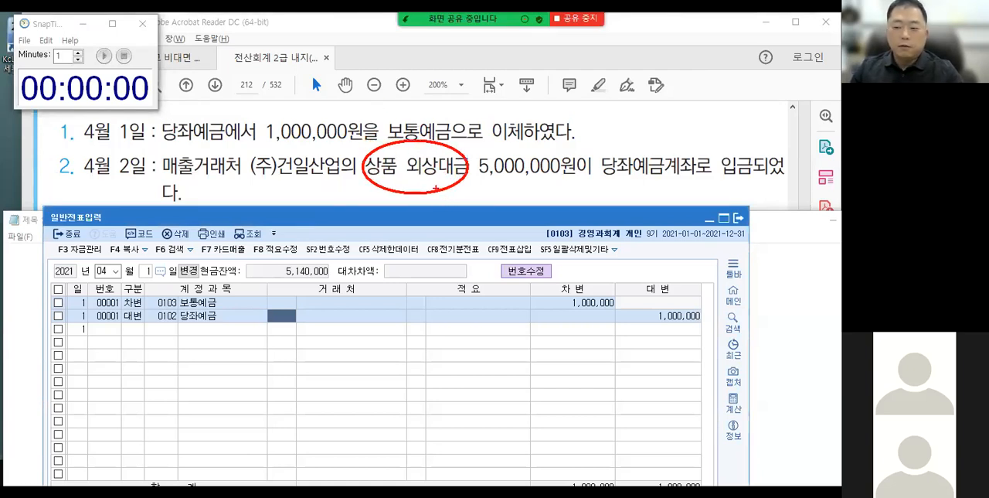
In April 2's transaction, write 외상매입금 beside 상품 외상대금 and circle 당좌예금 in red with an arrow to the debit side.
mouse_move(462, 189)
left_mouse_down()
mouse_move(487, 202)
mouse_move(509, 193)
mouse_move(504, 208)
mouse_move(527, 202)
mouse_move(533, 189)
mouse_move(583, 204)
mouse_move(679, 178)
left_mouse_up()
mouse_move(604, 145)
left_mouse_down()
mouse_move(597, 131)
mouse_move(664, 136)
mouse_move(658, 186)
mouse_move(317, 333)
left_mouse_up()
mouse_move(315, 320)
left_mouse_down()
mouse_move(318, 334)
mouse_move(331, 333)
left_mouse_up()
mouse_move(407, 359)
left_mouse_down()
mouse_move(406, 400)
mouse_move(300, 369)
mouse_move(349, 396)
mouse_move(346, 378)
left_mouse_up()
left_click_drag(351, 371, 353, 381)
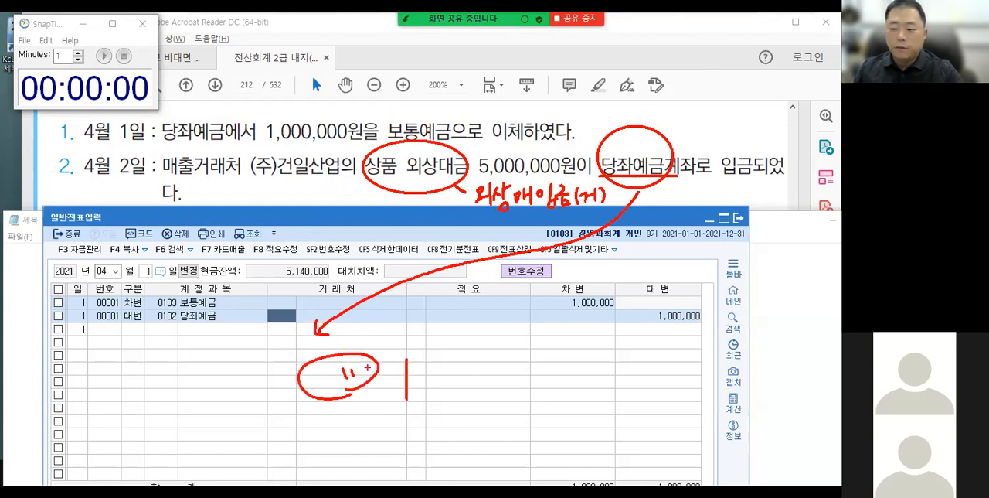
Correct the handwritten 외상매입금 to 외상매출금 with a wavy underline, and draw an arrow from it down to OUT on the credit side.
left_click_drag(468, 232, 537, 229)
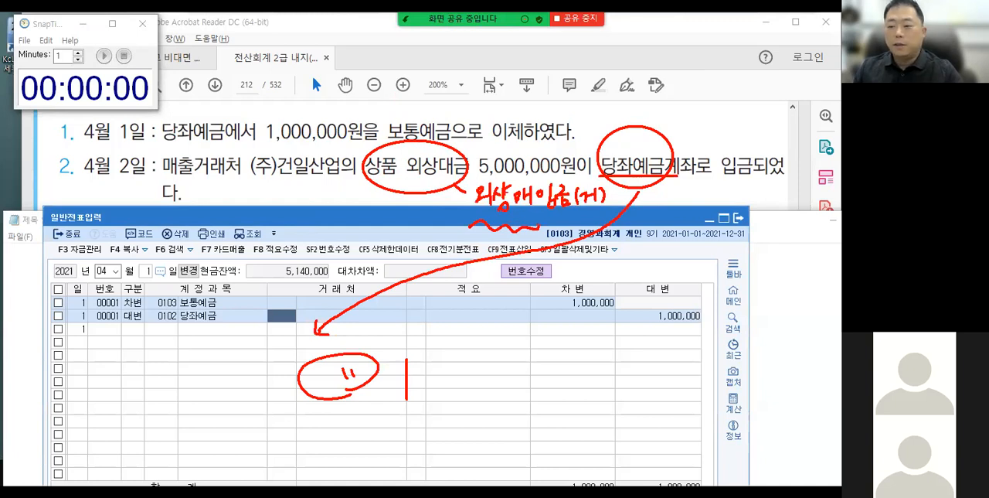
left_click_drag(561, 180, 534, 210)
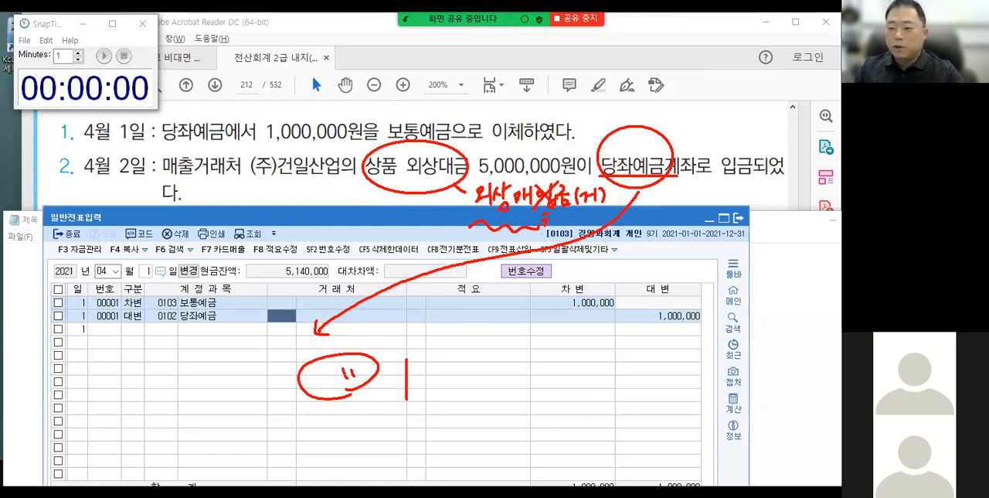
mouse_move(547, 241)
left_mouse_down()
mouse_move(559, 241)
mouse_move(487, 315)
mouse_move(487, 344)
mouse_move(510, 333)
left_mouse_up()
mouse_move(522, 325)
left_mouse_down()
mouse_move(524, 340)
mouse_move(530, 325)
left_mouse_up()
mouse_move(533, 328)
left_mouse_down()
mouse_move(546, 327)
mouse_move(541, 348)
left_mouse_up()
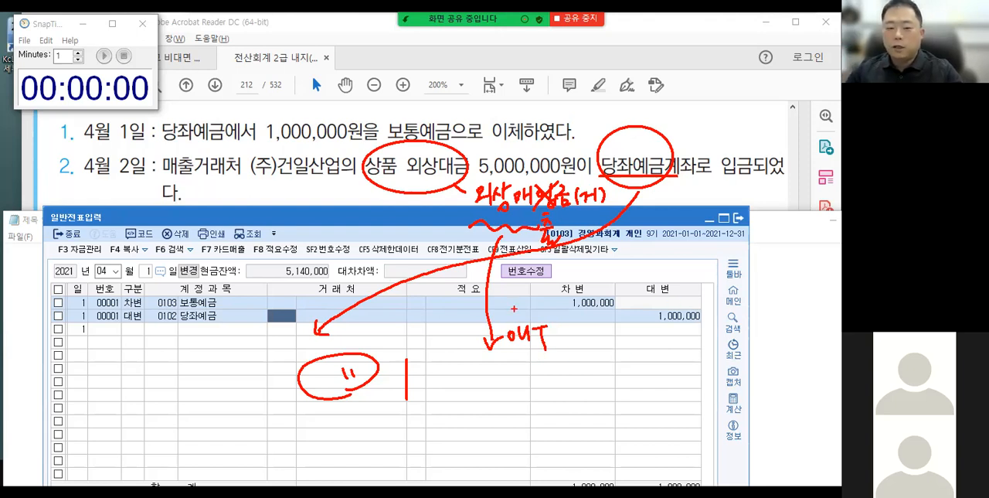
Clear the red annotations, change the voucher date to April 2, and enter a debit line for account 102 당좌예금 of 5,000,000.
key("Escape")
left_click(149, 273)
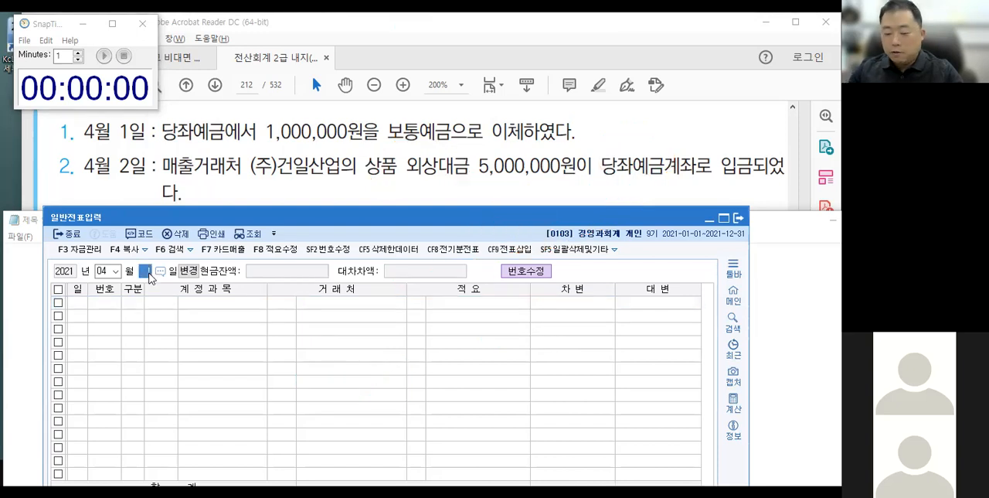
type("2")
key("Return")
type("3")
key("Return")
type("102")
key("Return")
key("Return")
key("Return")
type("5000000")
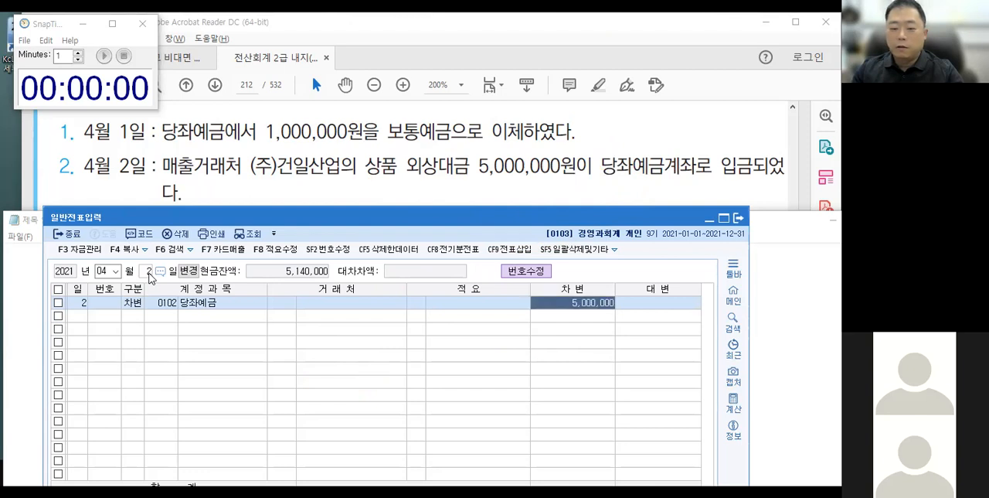
key("Return")
Add the balancing credit line for 외상매출금 of 5,000,000 with (주)건일산업 as the customer.
type("외상매")
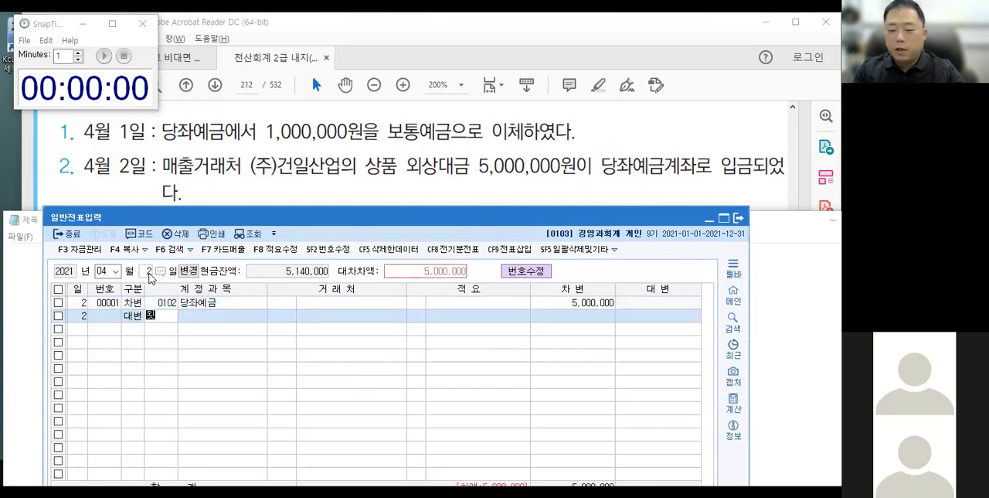
key("Return")
key("Return")
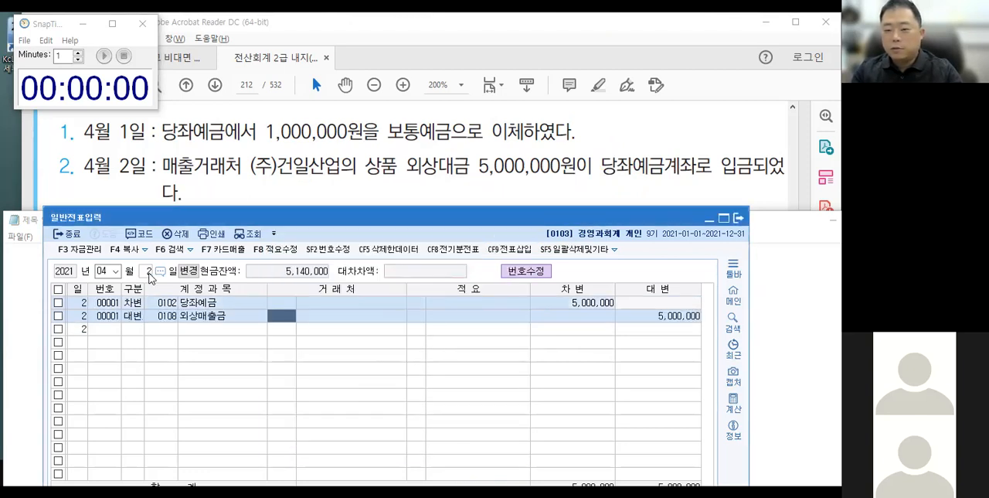
type("건일")
key("Return")
key("Return")
key("Return")
key("Return")
key("Return")
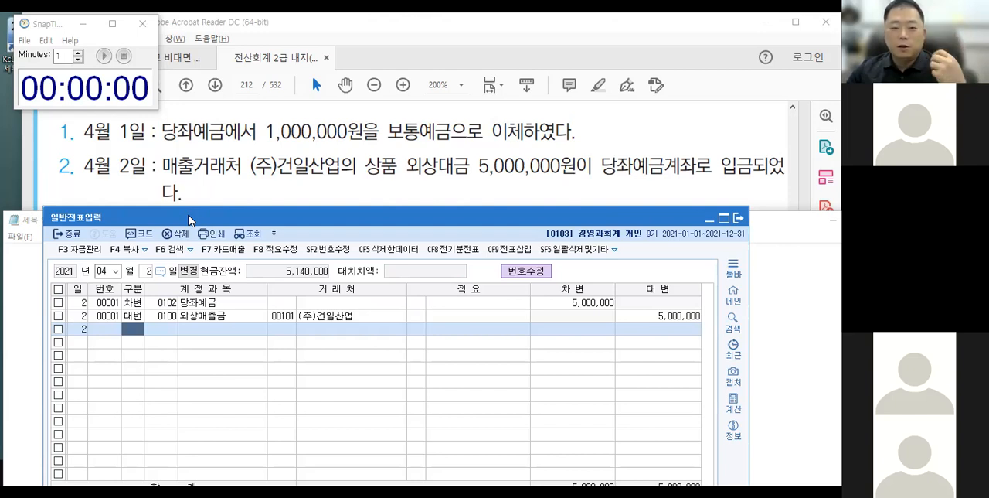
Place the voucher window just below transaction 3 of April 3 in the textbook, and dismiss the timer alert.
left_click(220, 185)
scroll(209, 194, "down", 1)
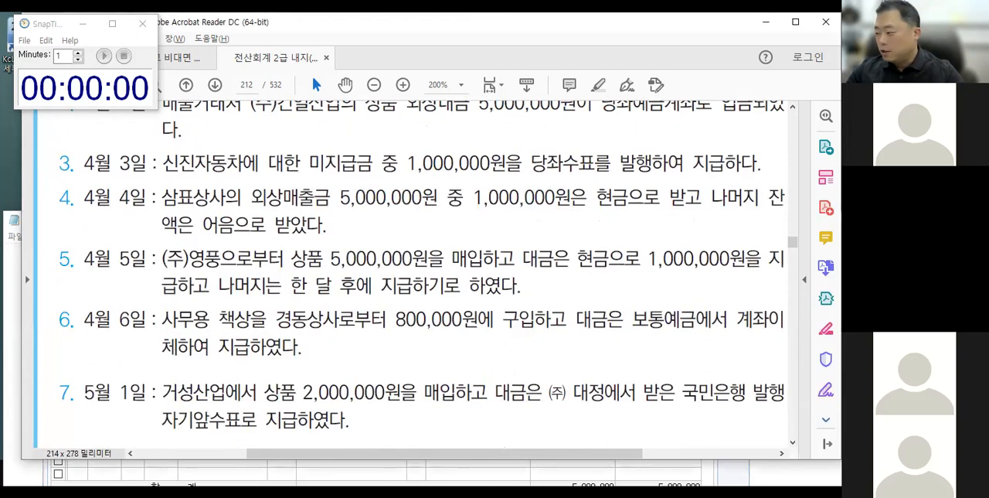
key("alt+Tab")
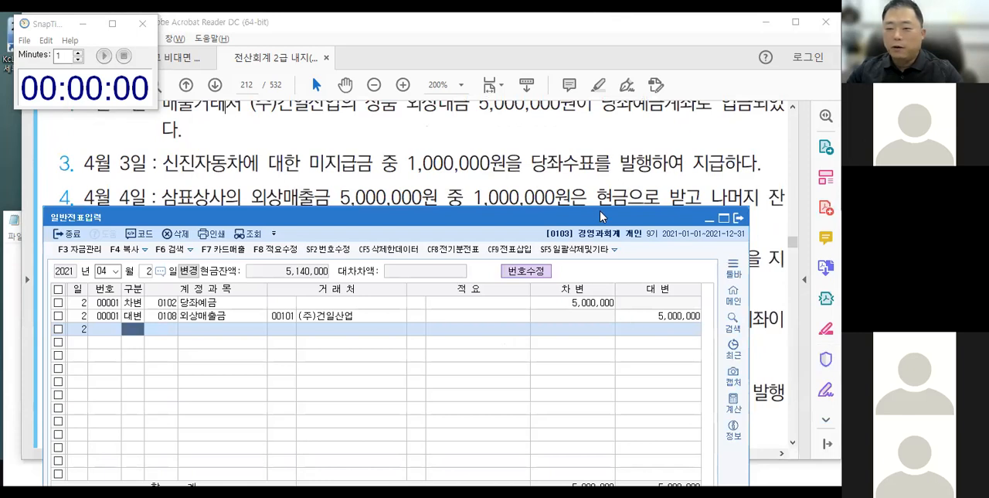
left_click_drag(600, 211, 626, 191)
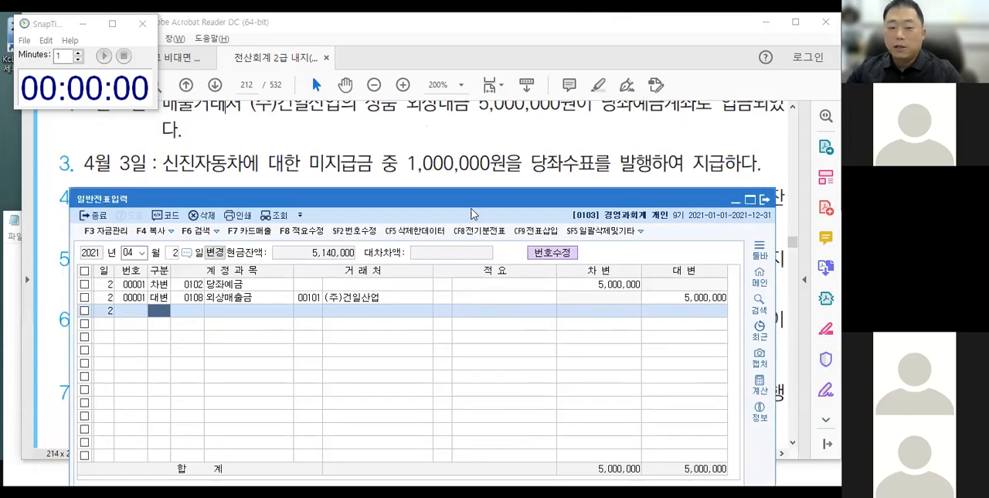
left_click(118, 93)
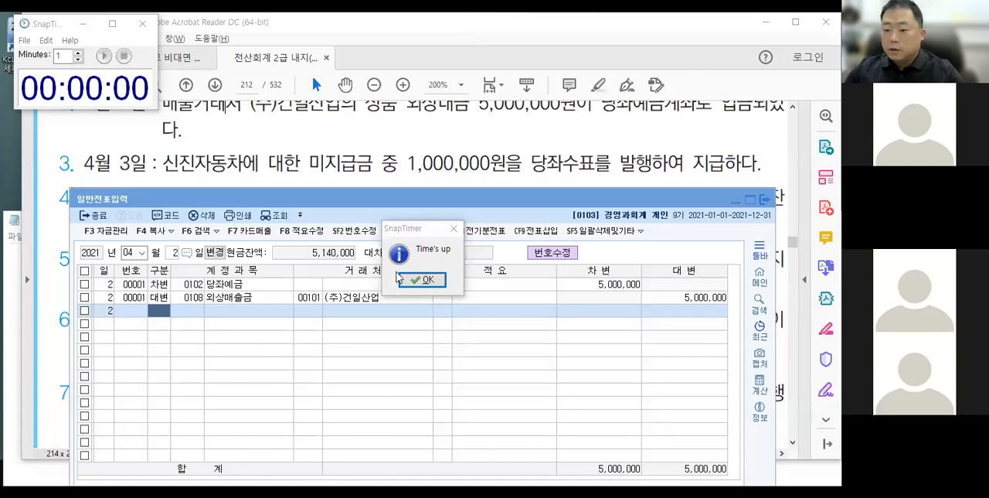
left_click(235, 259)
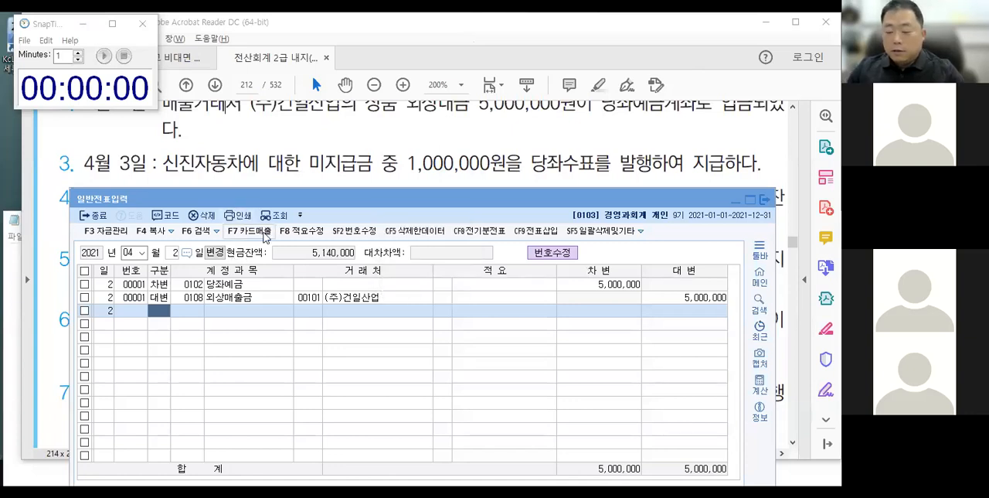
Underline 당좌수표를 발행 in transaction 3 in red, label it 당좌예금, and point it to the credit side of a vertical divider.
left_click_drag(521, 173, 659, 172)
mouse_move(584, 175)
left_mouse_down()
mouse_move(577, 299)
mouse_move(585, 294)
left_mouse_up()
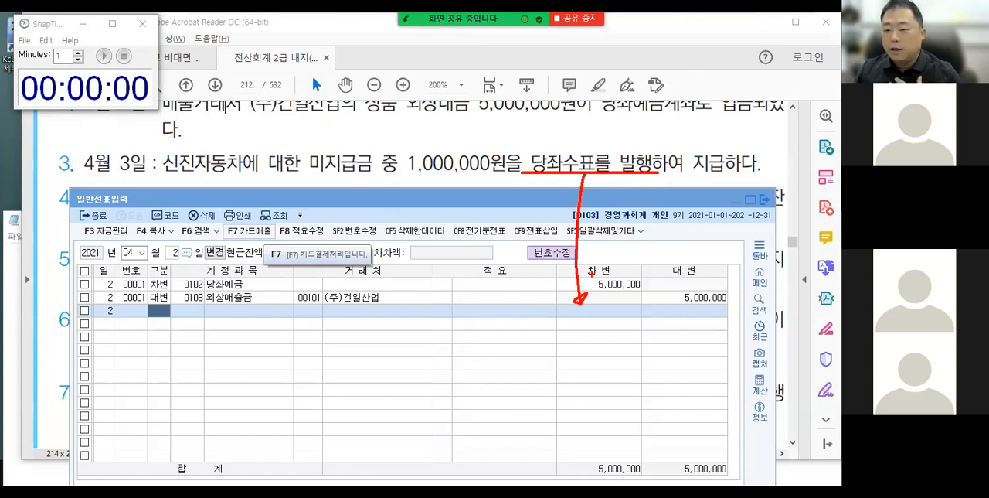
left_click_drag(392, 311, 393, 402)
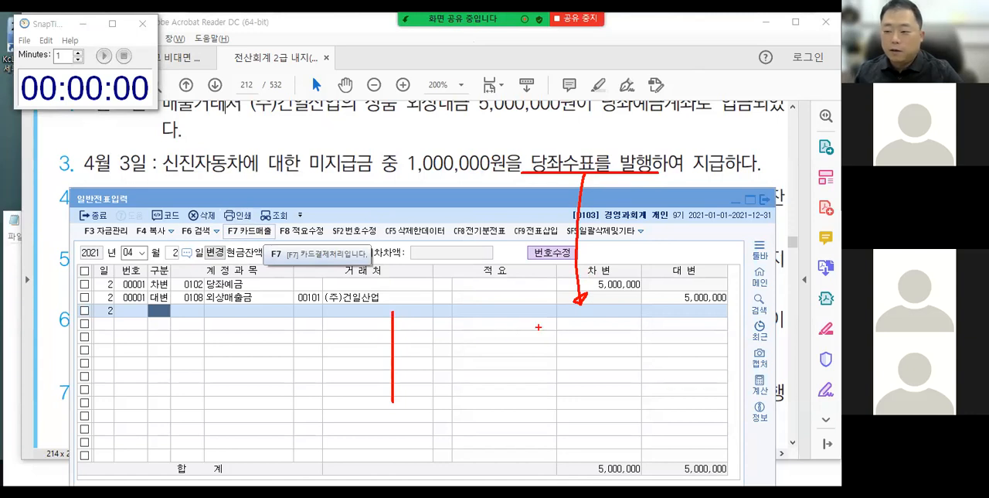
mouse_move(566, 318)
left_mouse_down()
mouse_move(580, 313)
mouse_move(581, 337)
mouse_move(596, 322)
mouse_move(601, 336)
mouse_move(610, 321)
mouse_move(626, 331)
mouse_move(638, 319)
mouse_move(641, 339)
left_mouse_up()
mouse_move(590, 356)
left_mouse_down()
mouse_move(452, 352)
mouse_move(481, 354)
left_mouse_up()
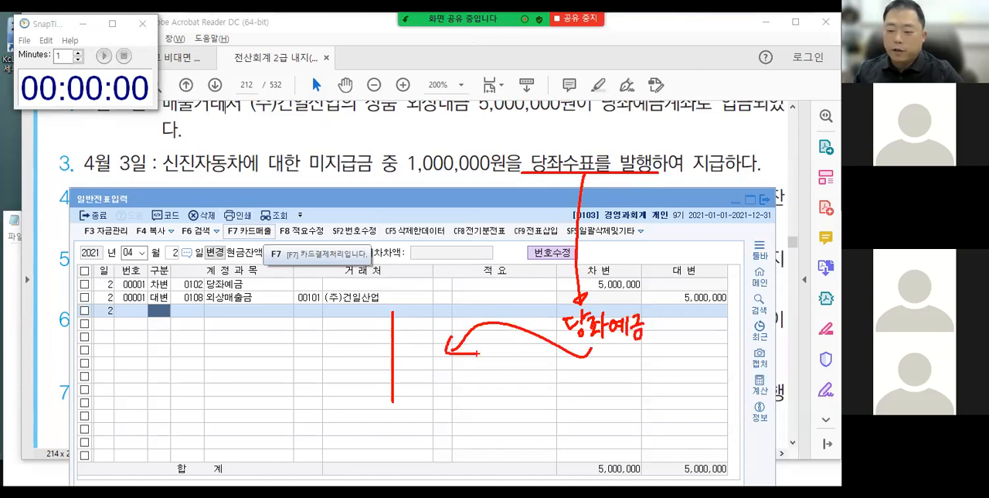
Circle 미지급금 and 중 in transaction 3, draw an arrow from 미지급금 to the debit side, and write 부채 above it.
mouse_move(340, 139)
left_mouse_down()
mouse_move(369, 176)
mouse_move(337, 139)
left_mouse_up()
left_click_drag(387, 158, 403, 147)
mouse_move(344, 182)
left_mouse_down()
mouse_move(317, 326)
mouse_move(326, 312)
left_mouse_up()
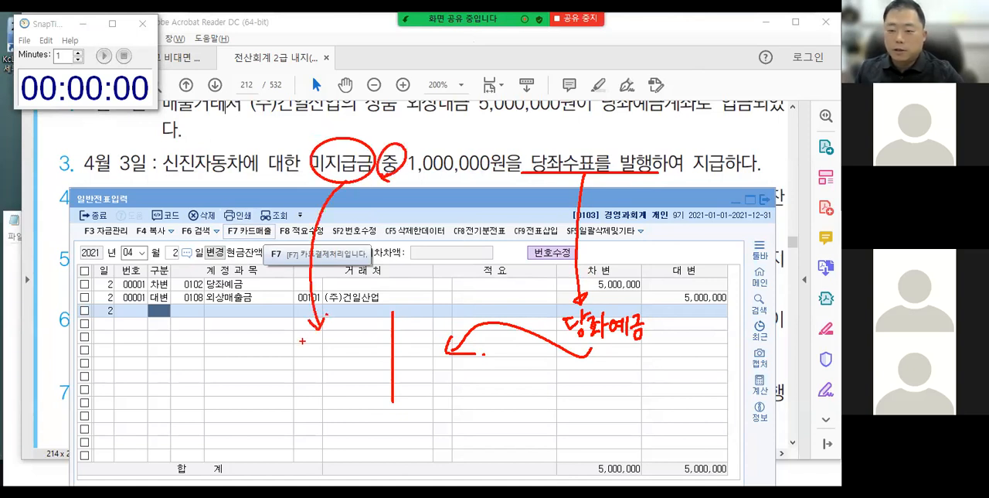
left_click_drag(363, 115, 372, 132)
mouse_move(368, 133)
left_mouse_down()
mouse_move(369, 145)
mouse_move(383, 125)
left_mouse_up()
left_click_drag(387, 121, 391, 137)
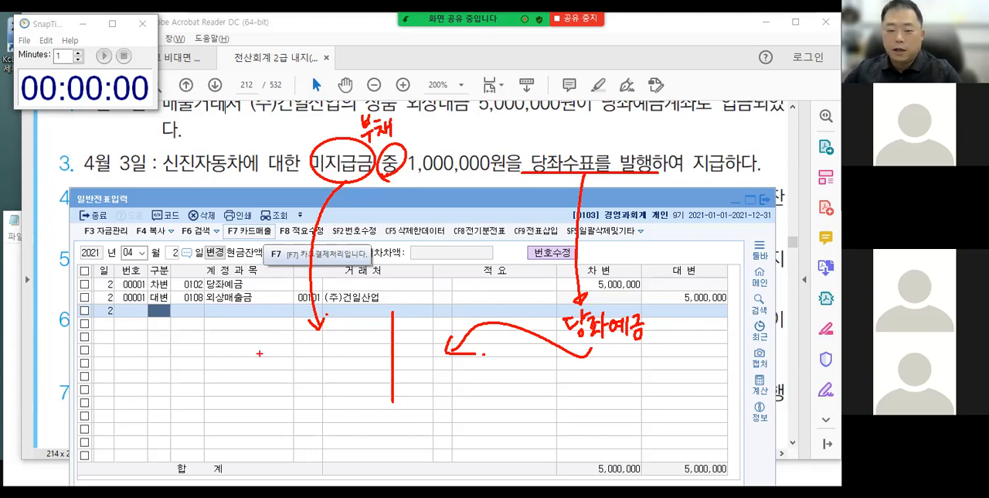
Clear the red annotations, change the voucher date to April 3, and enter a credit line for account 102 당좌예금 of 1,000,000.
key("Escape")
left_click(176, 254)
type("3")
key("Return")
type("4102")
key("Return")
key("Return")
key("Return")
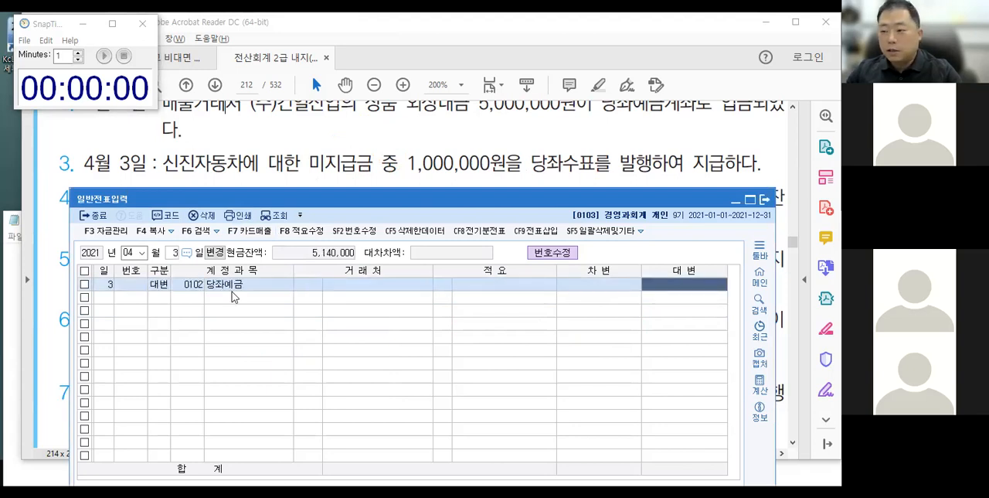
type("1000000")
key("Return")
Add the balancing debit line for account 253 미지급금 of 1,000,000 with 신진자동차 as the counterparty.
type("3")
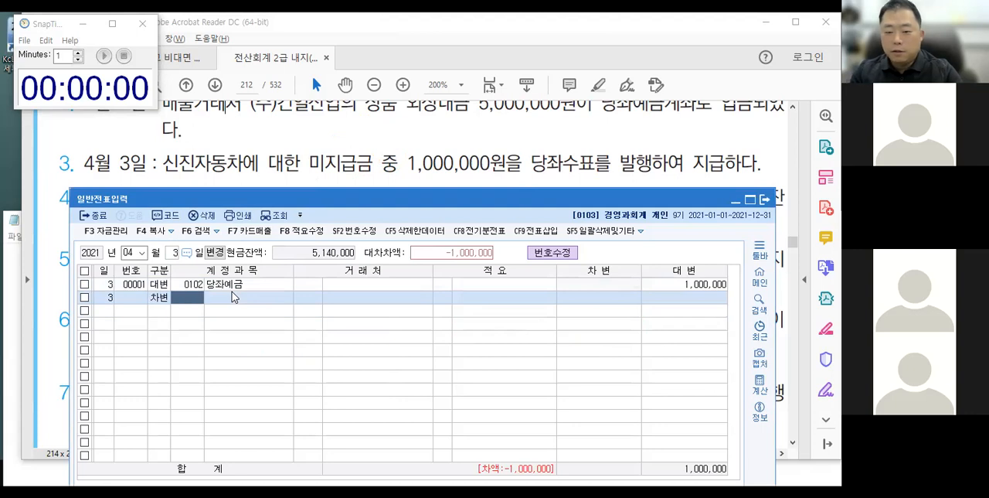
type("미지")
key("Return")
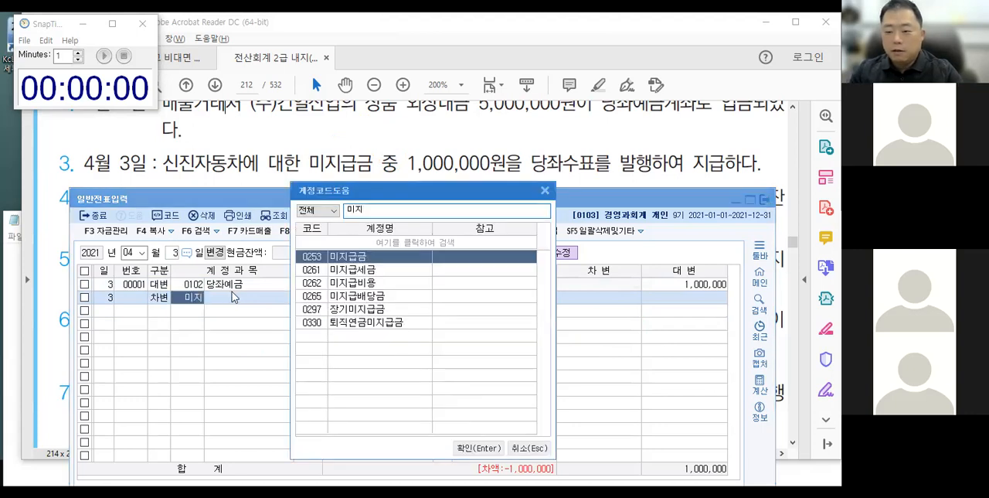
key("Return")
type("신기ㄴ")
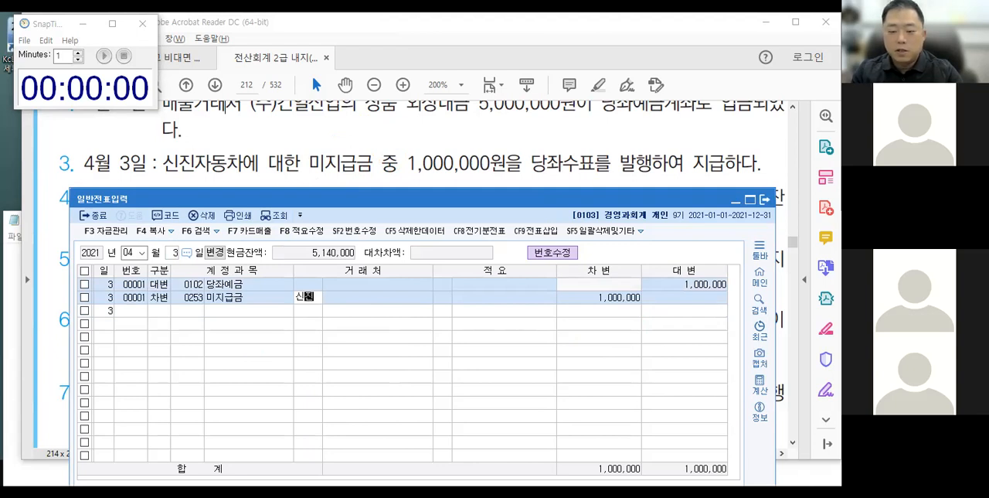
key("Return")
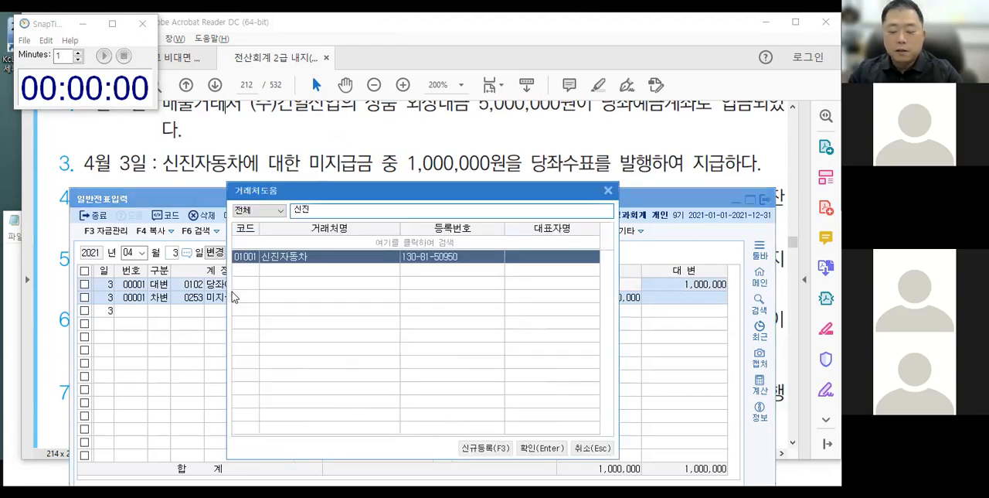
key("Return")
key("Return")
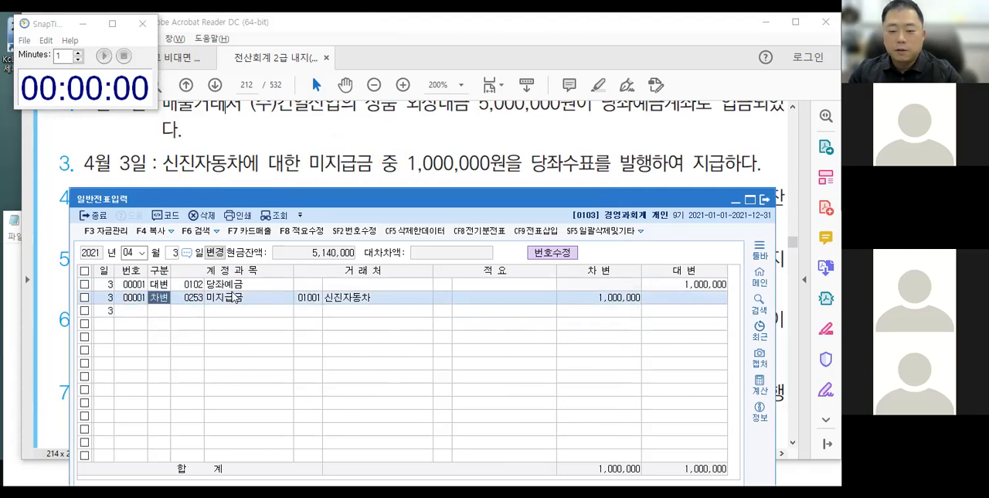
key("Return")
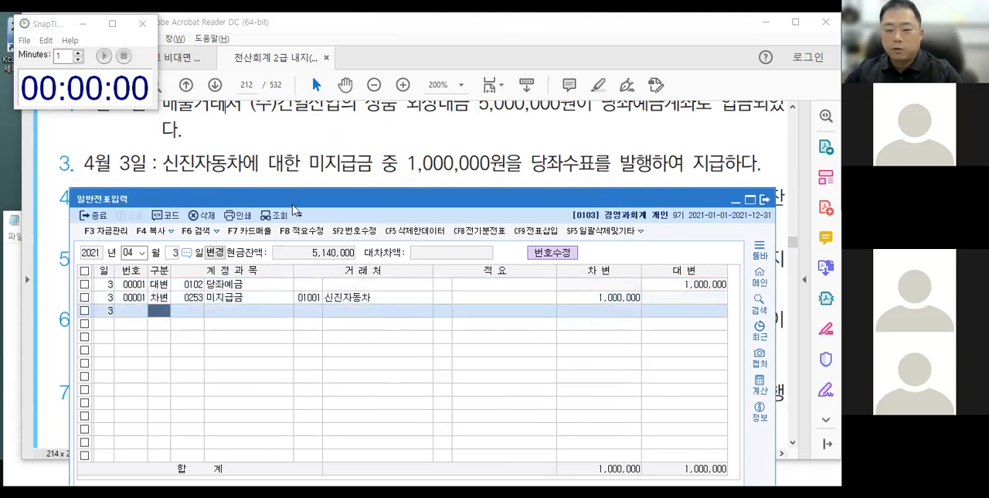
Move the voucher window down below transaction 4 of April 4, and dismiss the timer alert.
left_click_drag(292, 204, 289, 254)
left_click(115, 91)
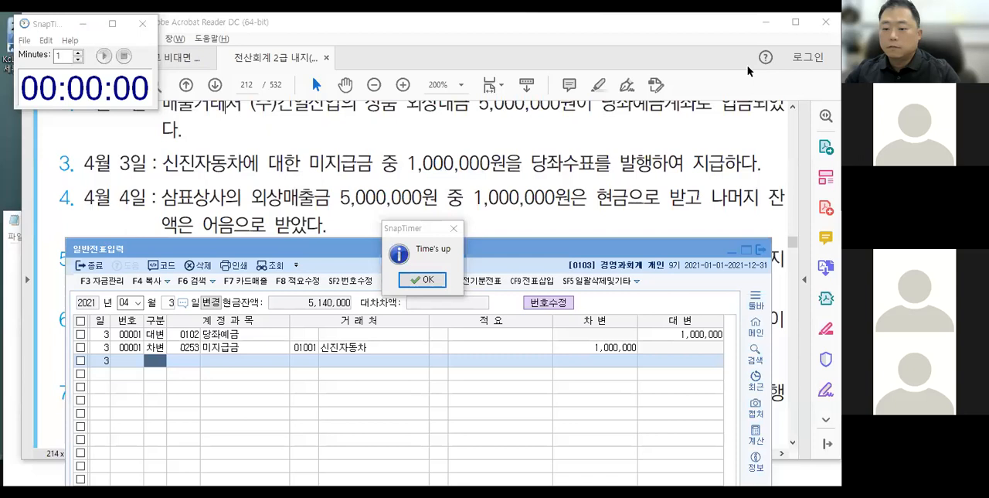
left_click(422, 280)
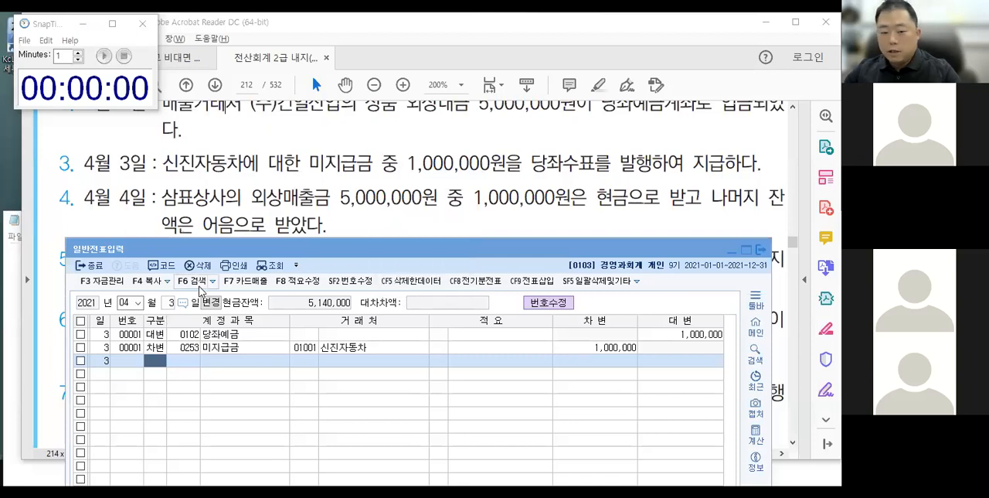
Change the voucher date to April 4 to open an empty first line.
left_click(170, 302)
type("4")
key("Return")
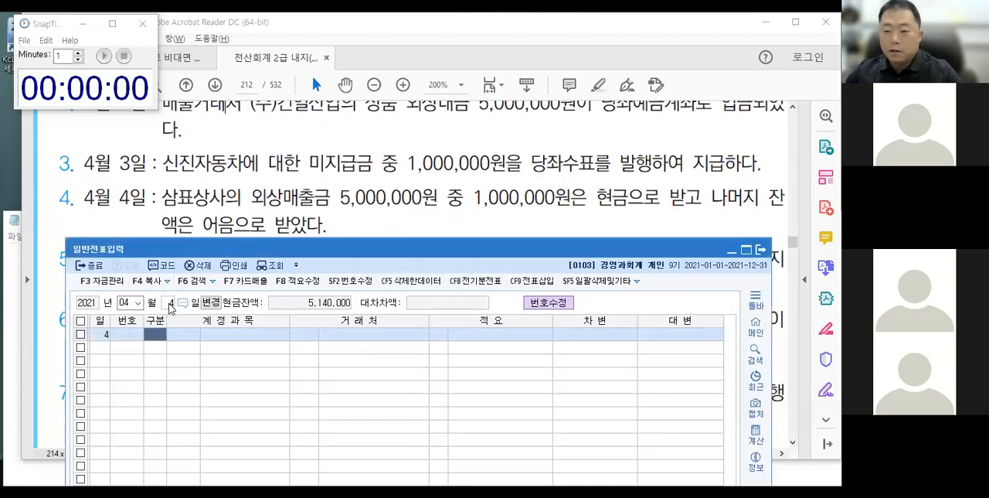
Box 외상매출금 in transaction 4 with an arrow to the credit side of a vertical divider, circle 중, and write 외 under the arrow.
mouse_move(246, 171)
left_mouse_down()
mouse_move(332, 213)
mouse_move(421, 347)
mouse_move(376, 410)
left_mouse_up()
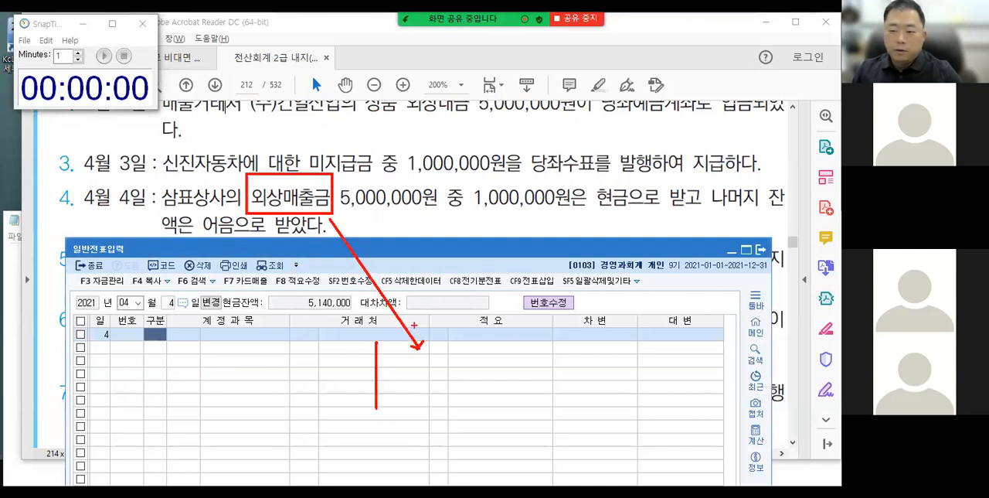
left_click_drag(446, 183, 466, 210)
left_click_drag(399, 361, 401, 363)
mouse_move(402, 368)
left_mouse_down()
mouse_move(400, 377)
mouse_move(410, 374)
left_mouse_up()
mouse_move(410, 356)
left_mouse_down()
mouse_move(409, 393)
mouse_move(420, 361)
left_mouse_up()
left_click_drag(415, 366, 425, 371)
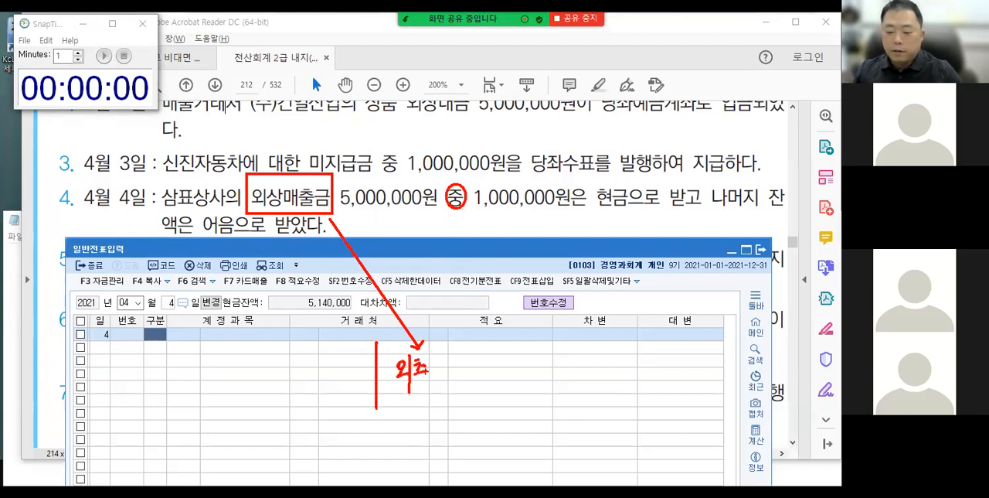
key("ctrl+z")
key("ctrl+z")
key("ctrl+z")
key("ctrl+z")
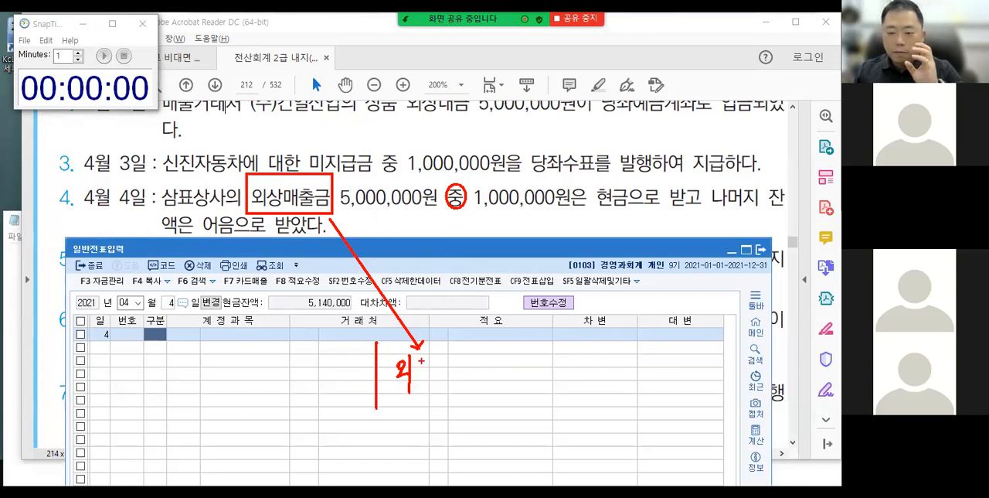
Draw a wavy underline below 중 and complete the handwritten credit entry as 외상매출금 with an amount of 5 million.
left_click_drag(441, 216, 468, 218)
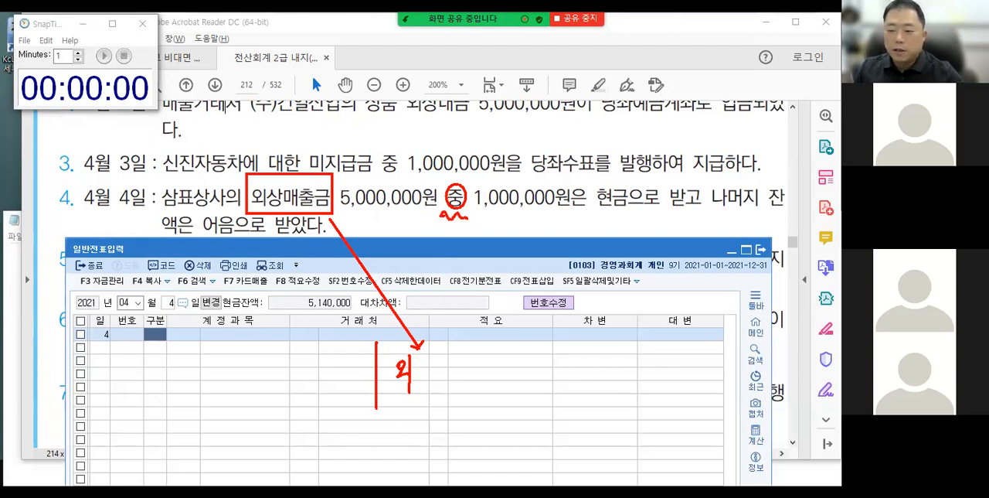
left_click_drag(417, 362, 428, 371)
left_click_drag(431, 355, 432, 373)
left_click_drag(431, 364, 450, 375)
left_click_drag(452, 359, 456, 377)
left_click_drag(464, 359, 471, 371)
mouse_move(460, 374)
left_mouse_down()
mouse_move(476, 374)
mouse_move(474, 390)
left_mouse_up()
left_click_drag(475, 363, 490, 370)
left_click_drag(479, 374, 485, 381)
left_click_drag(496, 371, 497, 377)
left_click_drag(502, 365, 513, 377)
mouse_move(517, 362)
left_mouse_down()
mouse_move(518, 376)
mouse_move(549, 373)
mouse_move(541, 378)
left_mouse_up()
mouse_move(545, 364)
left_mouse_down()
mouse_move(557, 362)
mouse_move(557, 375)
mouse_move(578, 368)
left_mouse_up()
left_click_drag(589, 370, 590, 372)
left_click_drag(594, 371, 606, 368)
Circle 현금 in transaction 4 and handwrite 현금 with 1,000,000 on the debit side of the divider.
left_click_drag(610, 171, 615, 173)
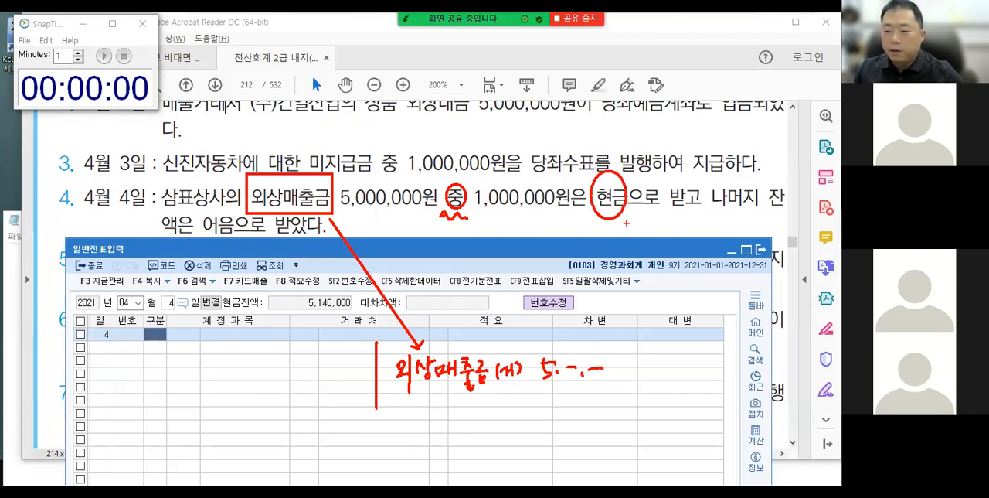
mouse_move(247, 340)
left_mouse_down()
mouse_move(252, 357)
mouse_move(282, 346)
left_mouse_up()
mouse_move(272, 352)
left_mouse_down()
mouse_move(276, 361)
mouse_move(301, 356)
left_mouse_up()
left_click_drag(306, 347, 360, 349)
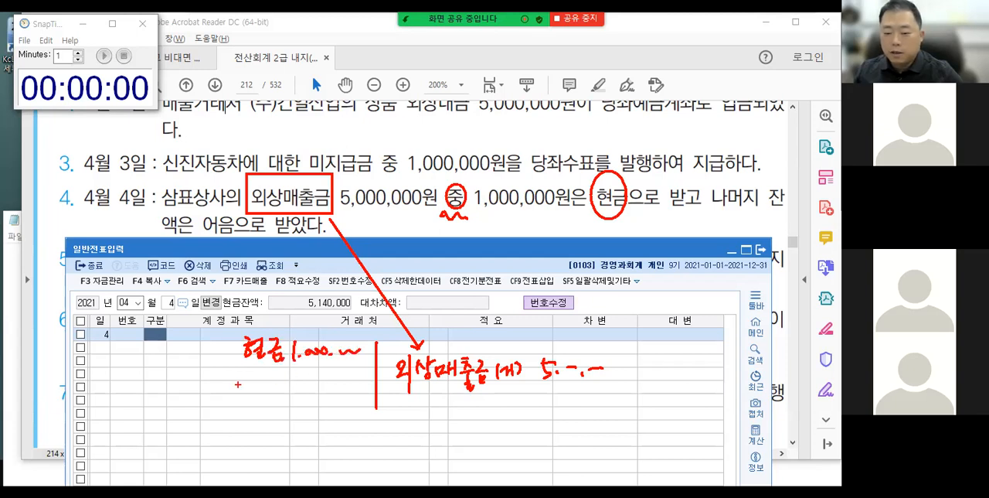
Handwrite 받을어음 with 4,000,000 under 현금 on the debit side of the divider, and clear all the annotations.
left_click_drag(207, 382, 222, 399)
mouse_move(222, 383)
left_mouse_down()
mouse_move(227, 402)
mouse_move(228, 387)
mouse_move(239, 386)
left_mouse_up()
mouse_move(230, 392)
left_mouse_down()
mouse_move(235, 400)
mouse_move(252, 382)
mouse_move(255, 399)
mouse_move(266, 386)
mouse_move(267, 400)
mouse_move(287, 385)
left_mouse_up()
left_click_drag(286, 377, 296, 393)
left_click_drag(299, 377, 303, 394)
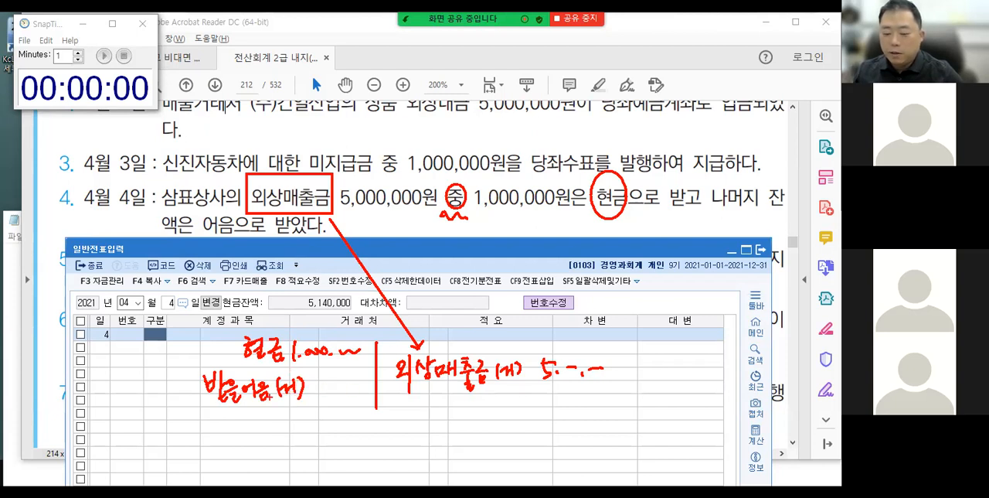
mouse_move(263, 409)
left_mouse_down()
mouse_move(272, 430)
mouse_move(291, 413)
mouse_move(336, 408)
left_mouse_up()
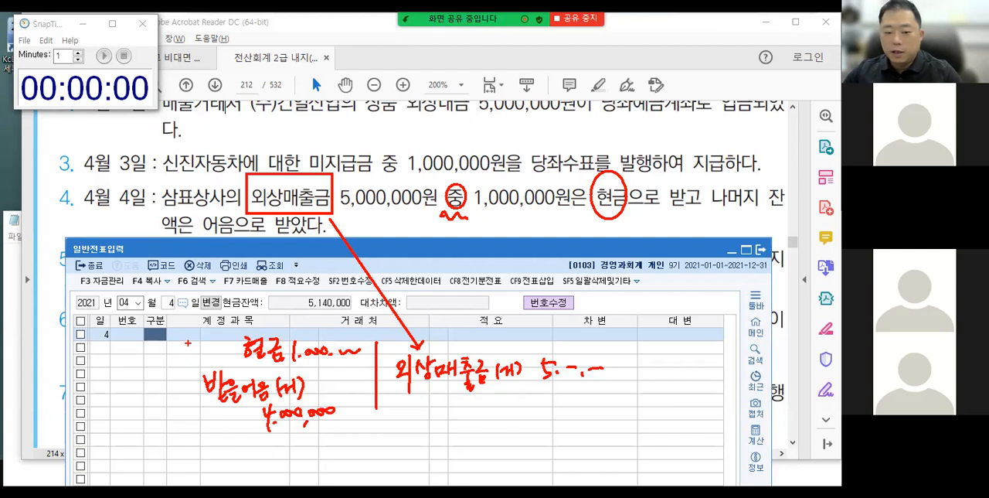
key("Escape")
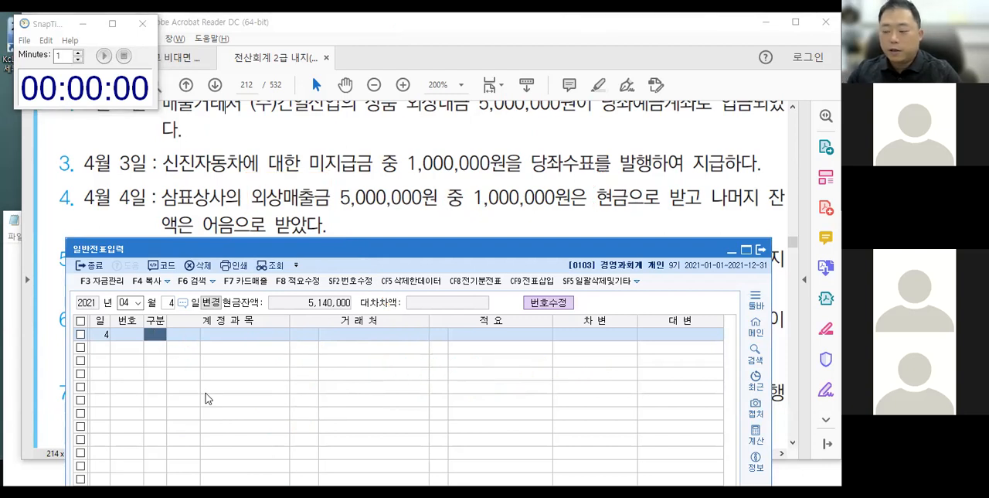
Enter the April 4 credit line for account 108 외상매출금 with customer 삼표상사 and an amount of 5,000,000.
type("4")
key("Return")
type("108")
key("Return")
type("삼표")
key("Return")
key("Return")
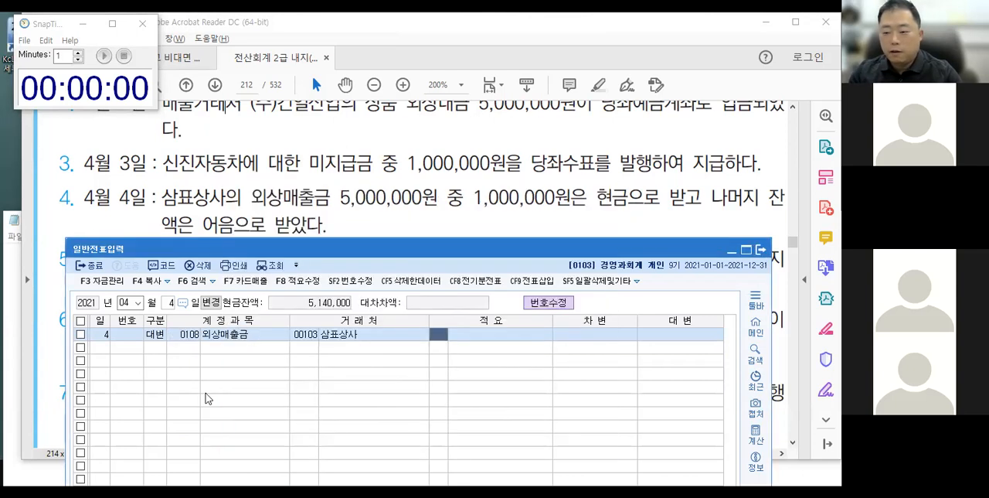
key("Return")
type("5000000")
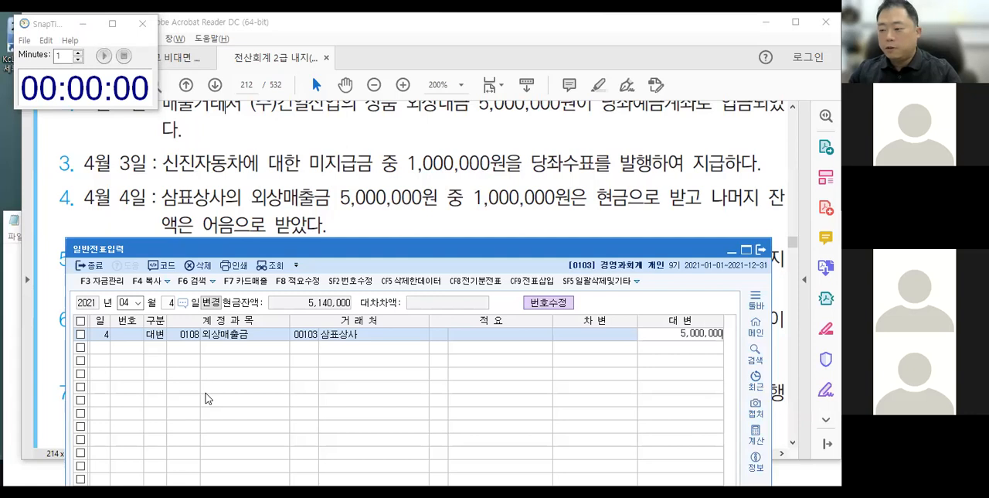
key("Return")
Add a debit line for account 101 현금 without a customer and set its amount to 1,000,000.
type("3")
key("Return")
type("101")
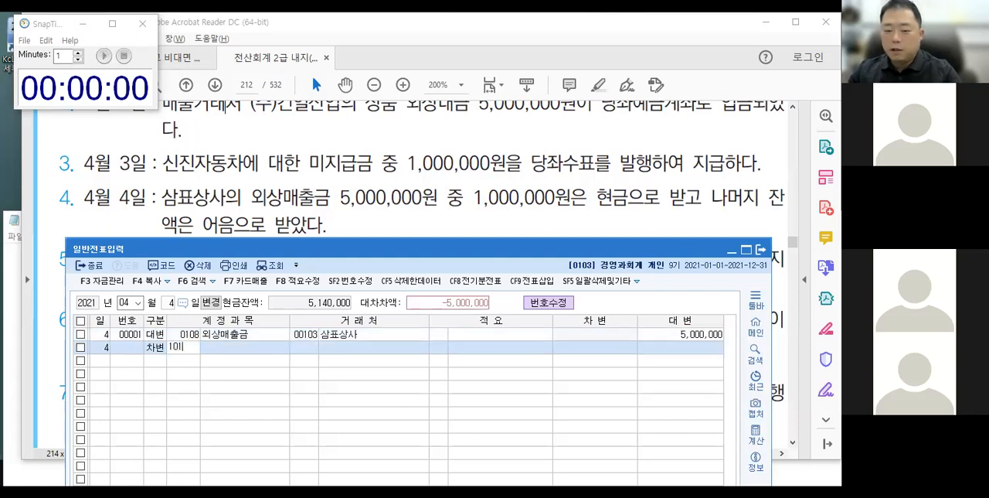
key("Return")
key("Return")
key("Return")
key("Return")
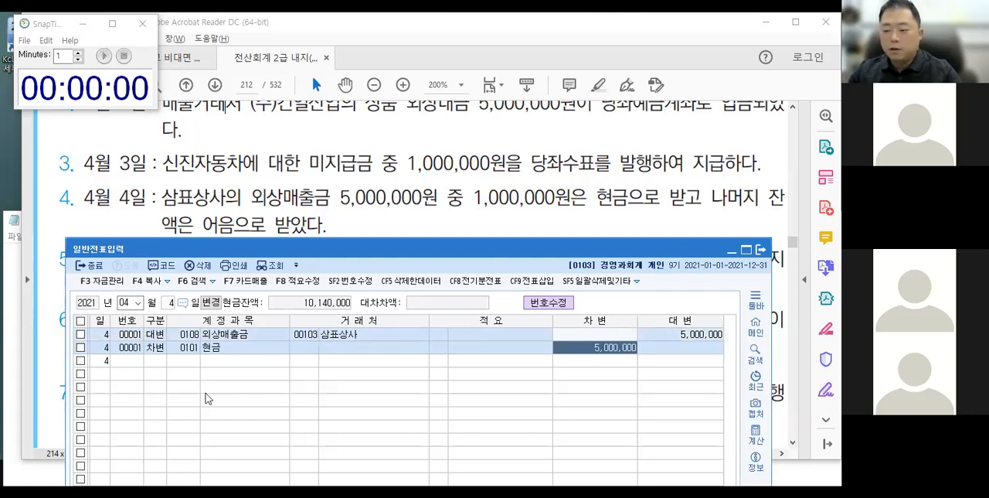
type("1000000")
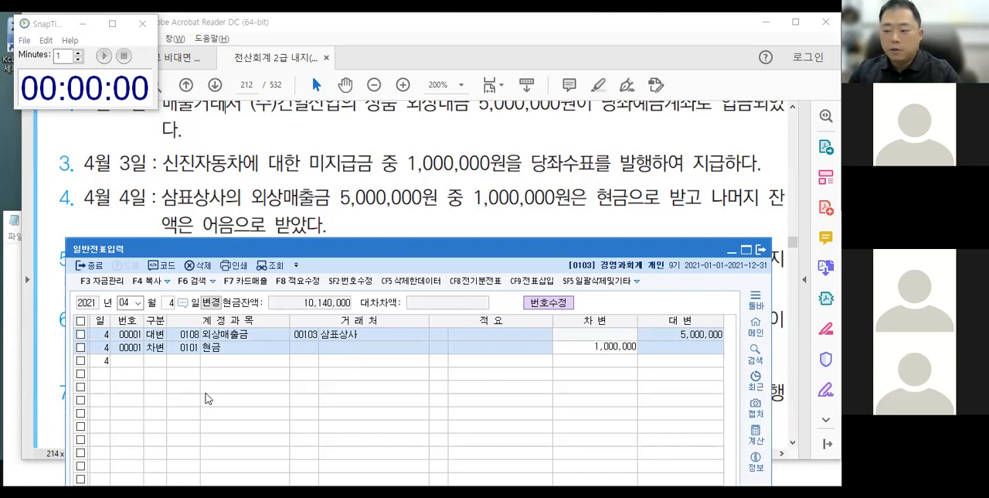
key("Return")
Add a debit line for account 110 받을어음 with customer code 103 삼표상사 and an amount of 4,000,000.
type("3")
key("Return")
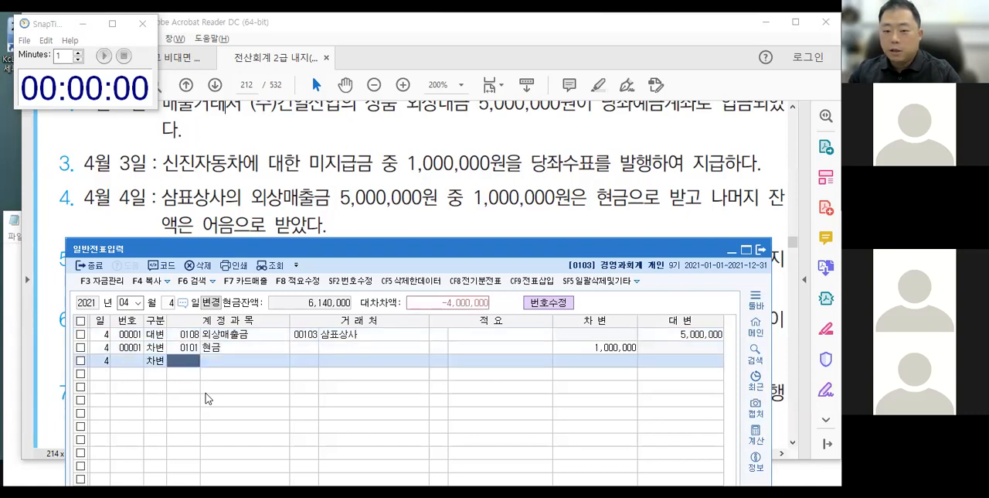
type("110")
key("Return")
type("10")
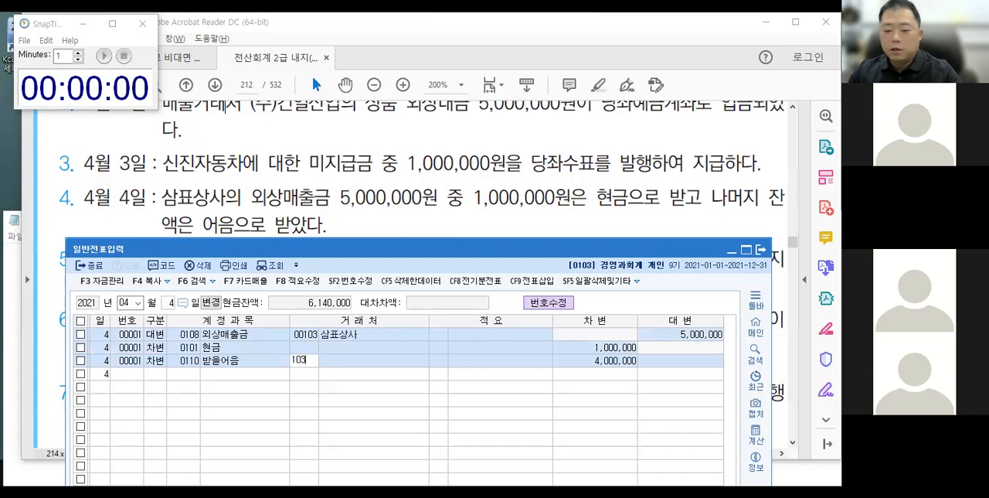
type("3")
key("Return")
key("Return")
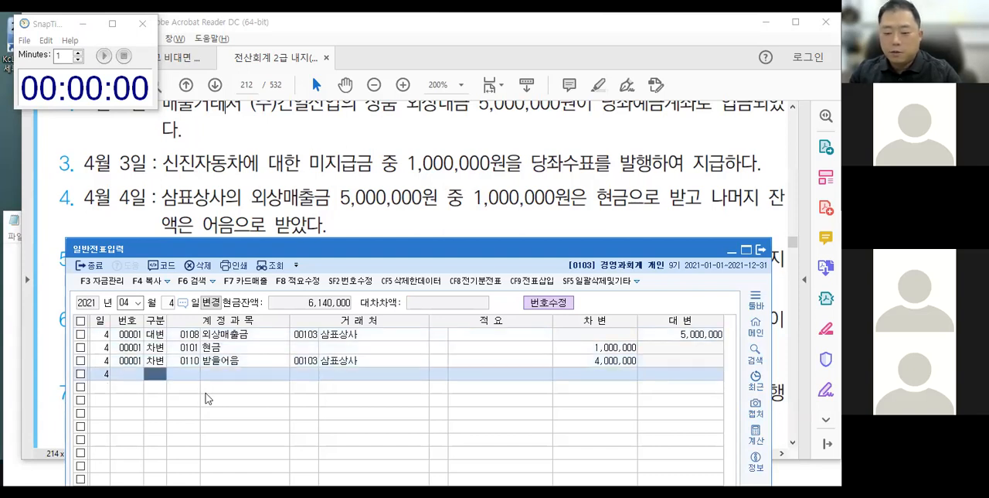
Let the 현금 line take 삼표상사 as its 거래처 name without a customer code.
left_click(297, 351)
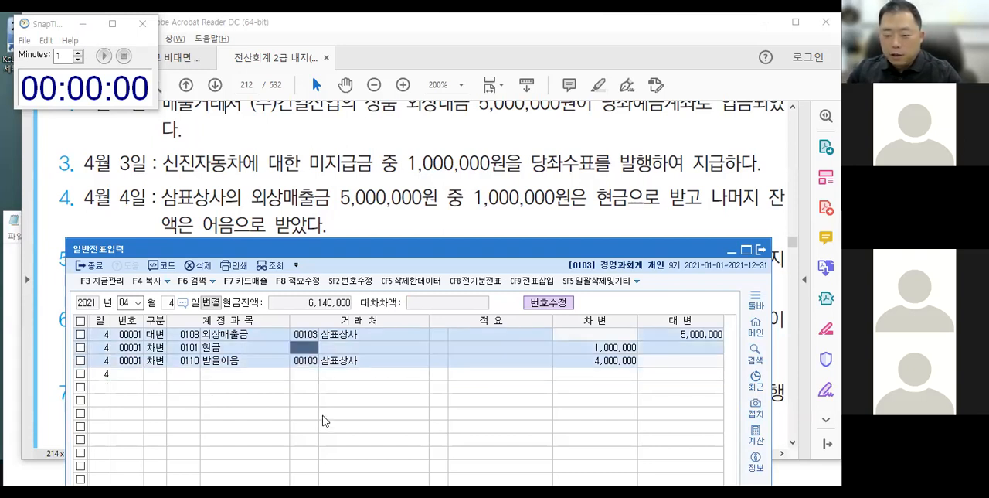
key("Return")
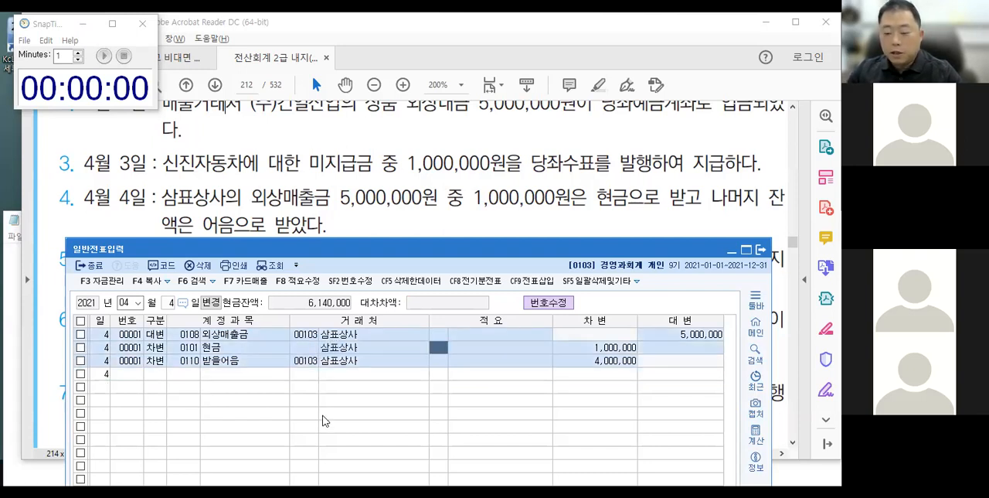
left_click_drag(224, 349, 317, 355)
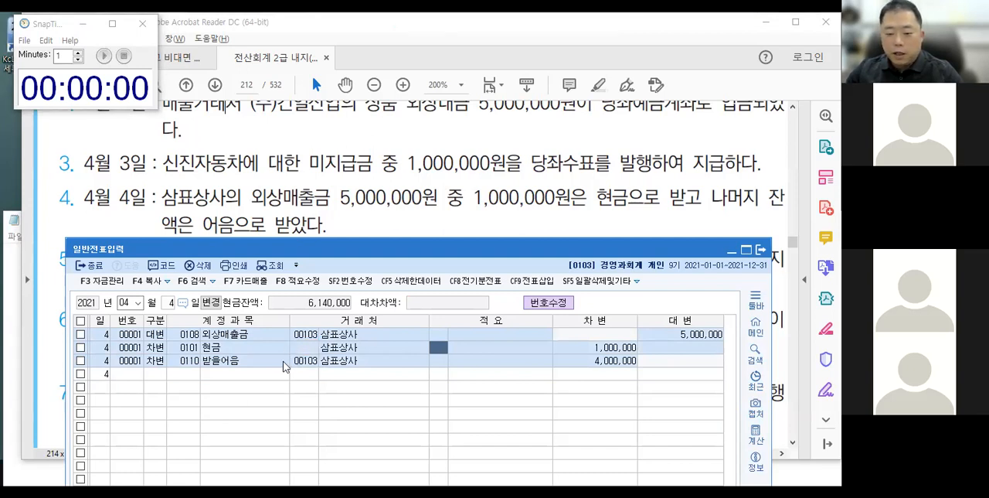
Try to clear the 삼표상사 name from the 거래처 of the 현금 line.
left_click(337, 349)
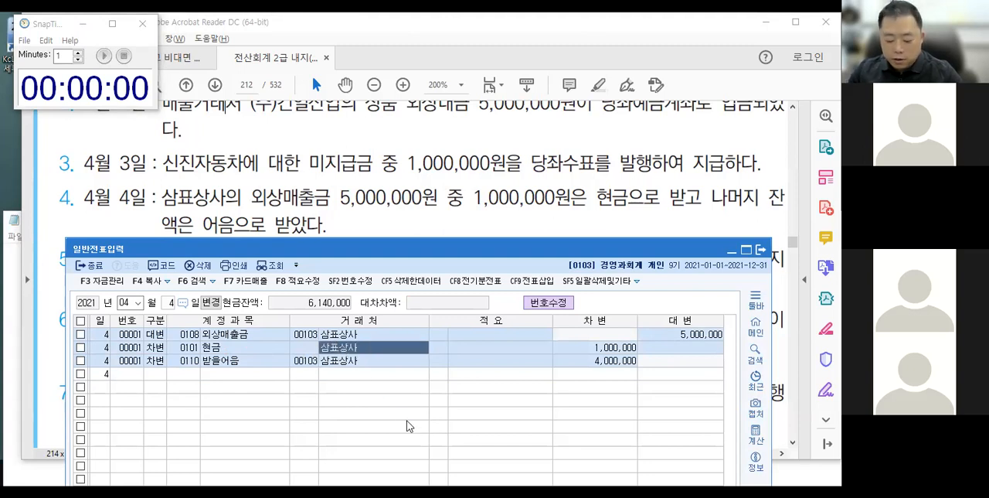
key("Delete")
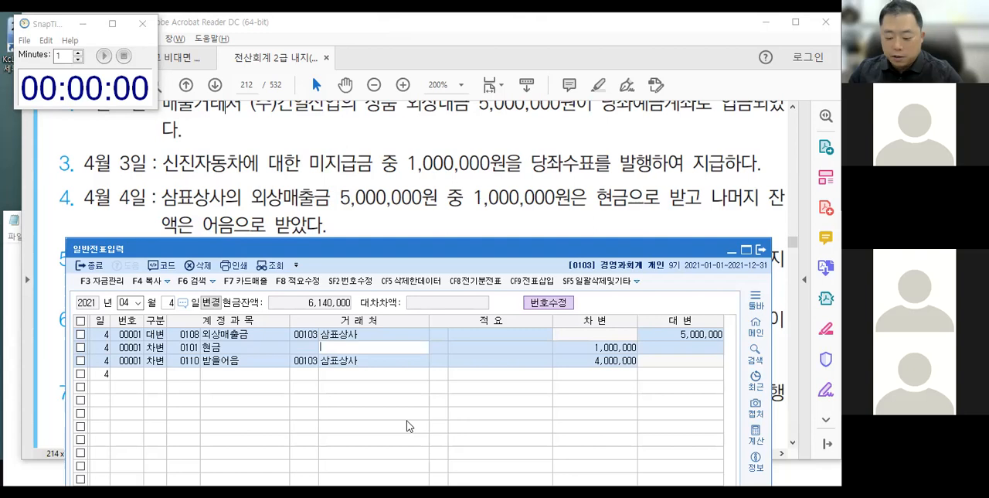
key("Return")
key("Right")
key("Left")
key("Right")
key("Left")
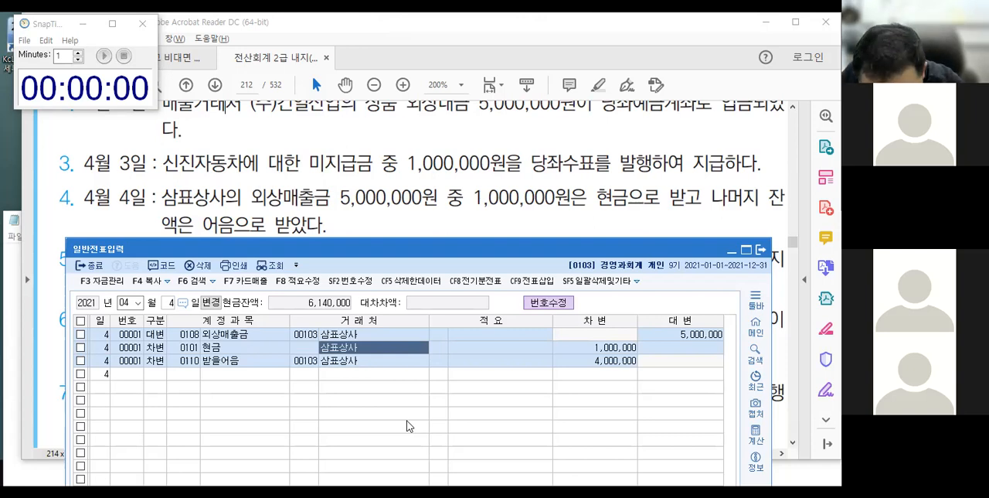
Delete the 거래처 name on the 현금 line, pass through its remaining fields and return to the empty fourth line.
key("Delete")
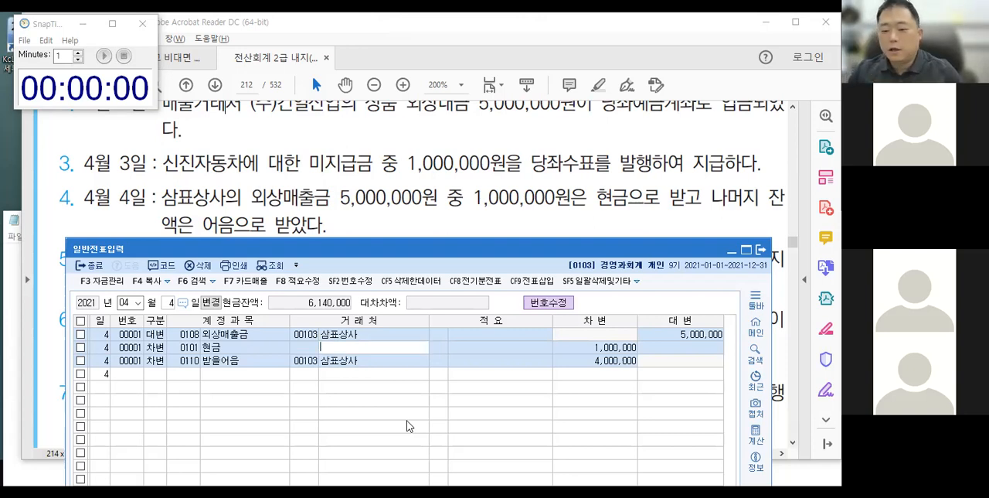
key("Left")
key("Left")
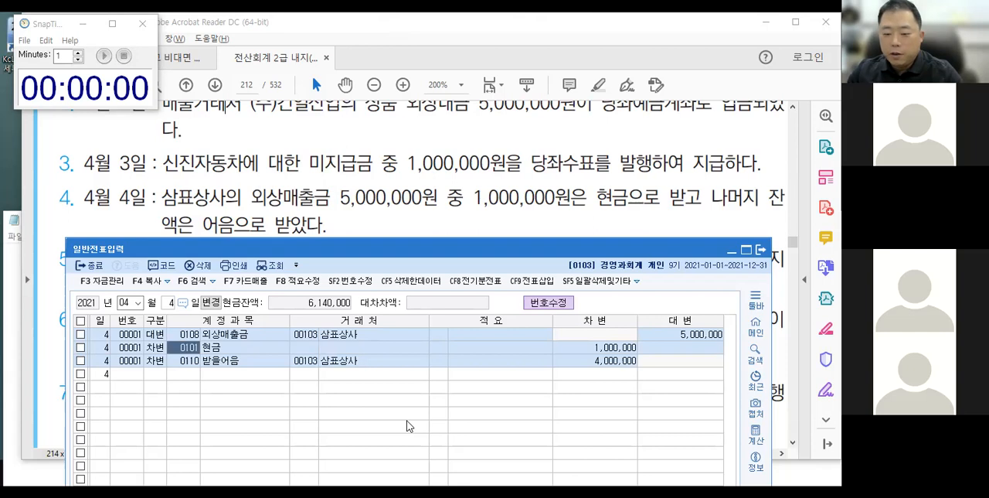
key("Return")
key("Left")
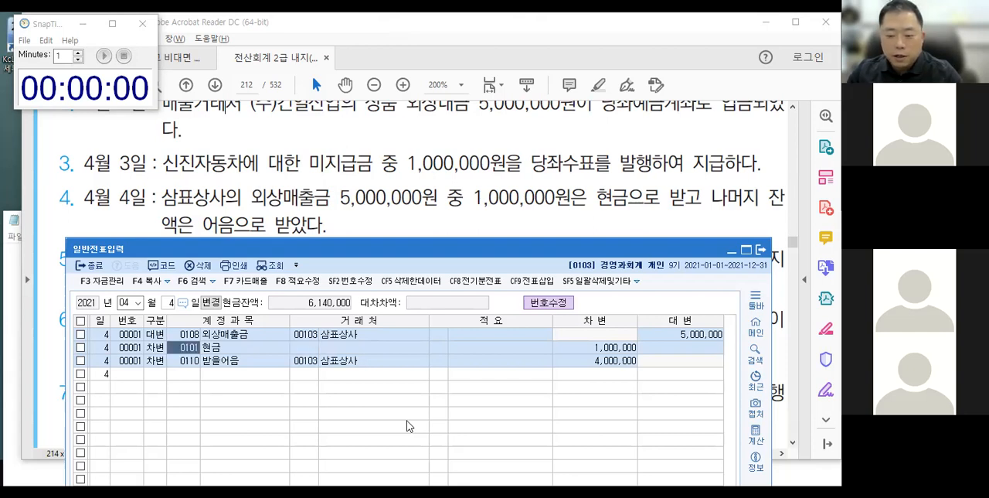
key("Return")
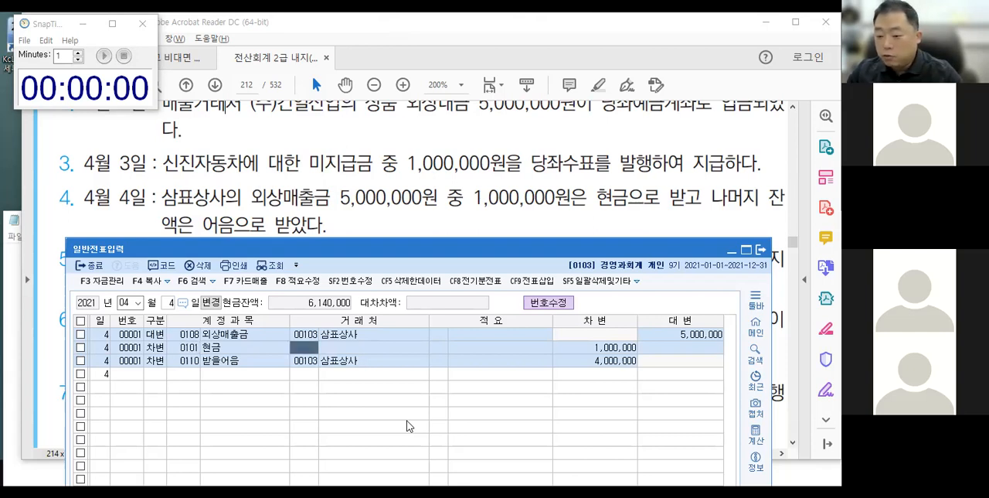
key("Return")
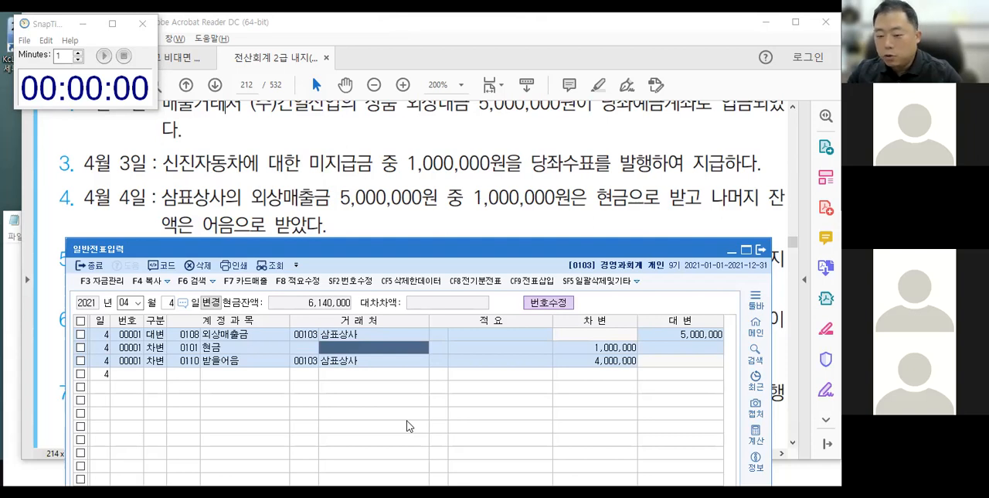
key("Return")
key("Return")
key("Return")
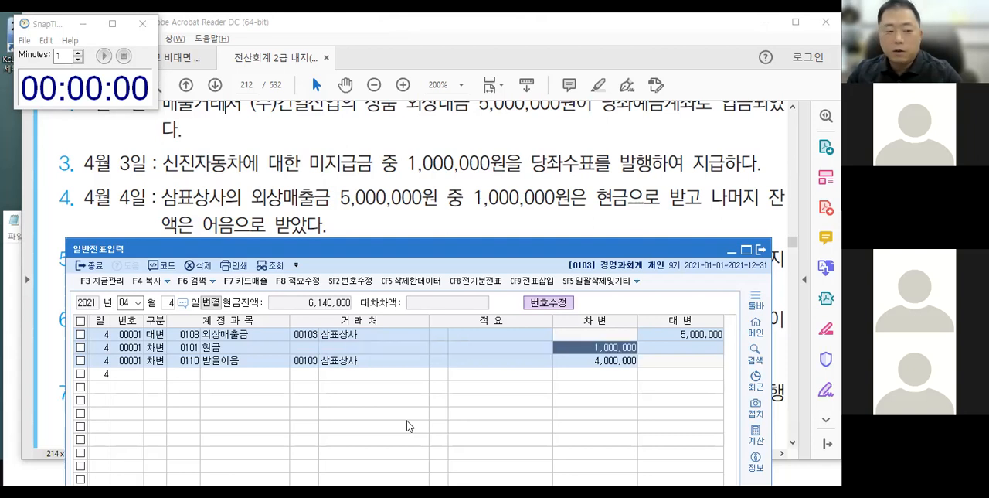
key("Down")
key("Return")
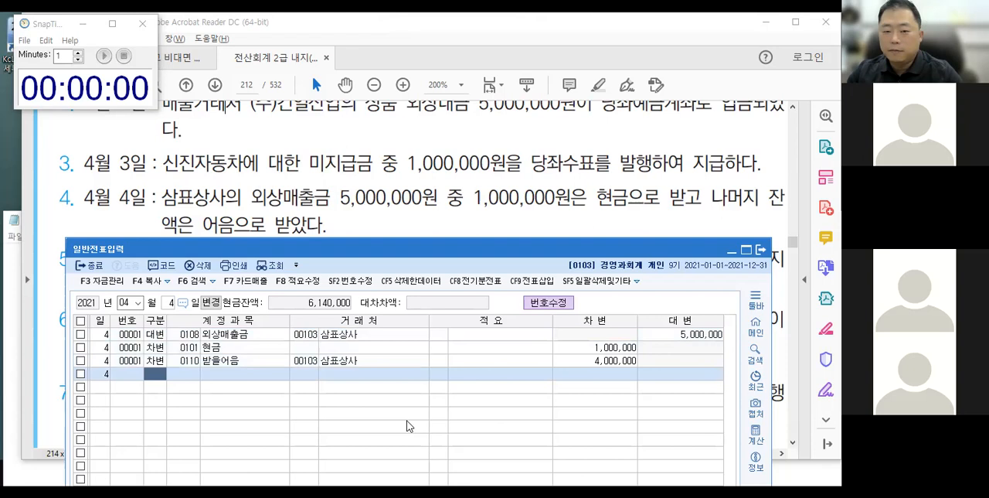
Bring transaction 5 of the textbook into view and place the 일반전표입력 window in front, just below its text.
left_click(194, 194)
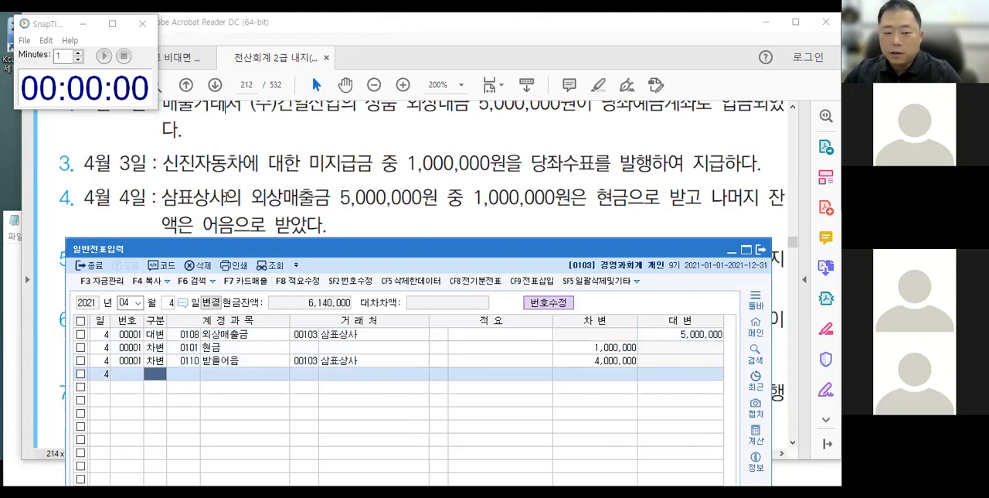
scroll(255, 284, "down", 2)
scroll(255, 284, "down", 1)
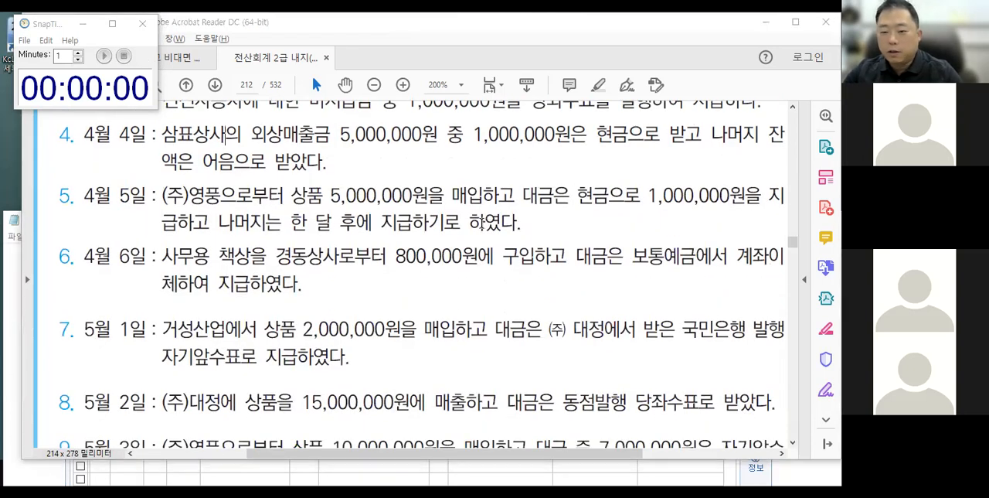
key("alt+Tab")
left_click_drag(466, 250, 461, 247)
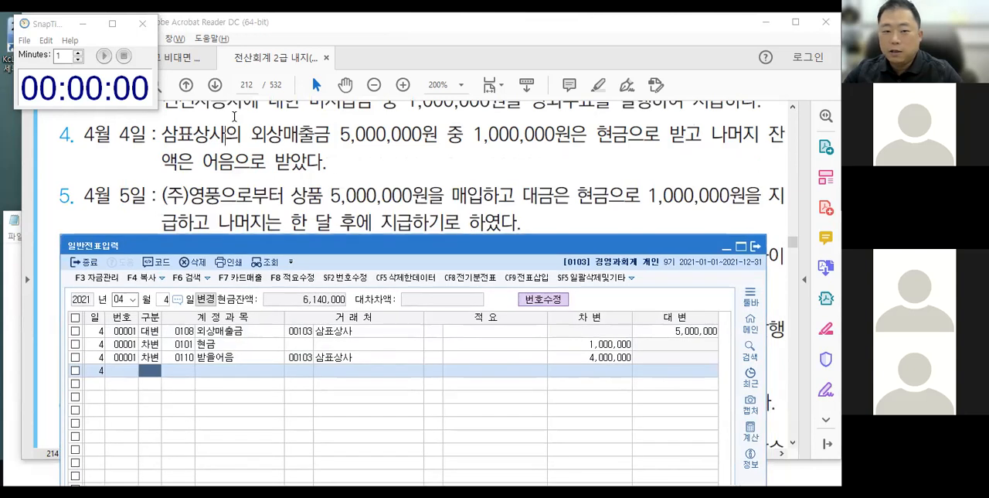
Dismiss the timer alert and change the voucher date to April 5.
left_click(125, 89)
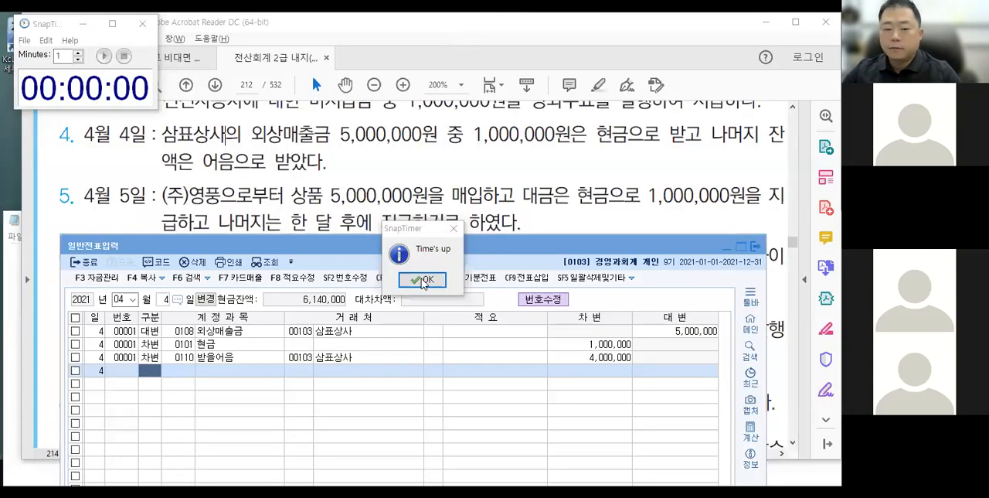
left_click(423, 282)
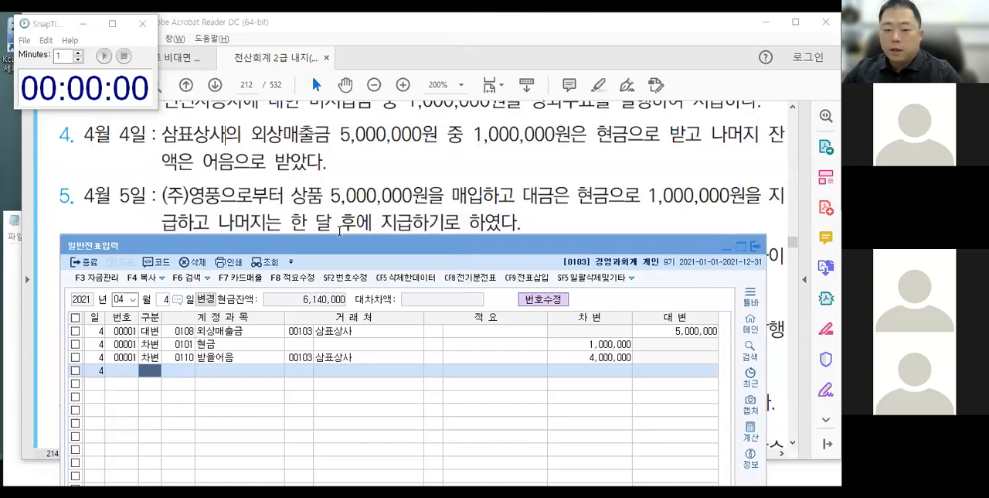
left_click(163, 300)
type("5")
key("Return")
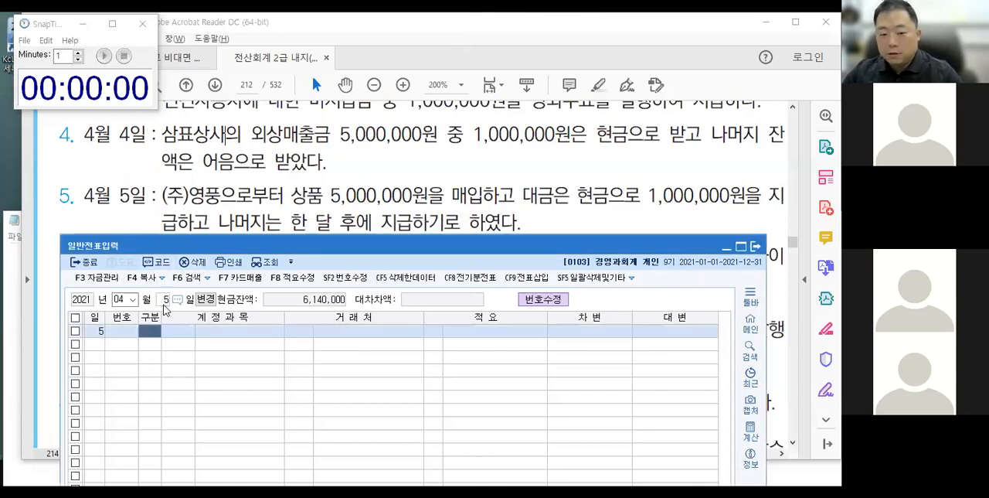
Circle 상품, 매입 and 현금 in transaction 5, linking 상품 to IN left of a vertical divider and 현금 to its credit side with arrows.
mouse_move(292, 183)
left_mouse_down()
mouse_move(282, 176)
mouse_move(288, 184)
left_mouse_up()
mouse_move(430, 178)
left_mouse_down()
mouse_move(473, 175)
mouse_move(464, 208)
mouse_move(437, 194)
left_mouse_up()
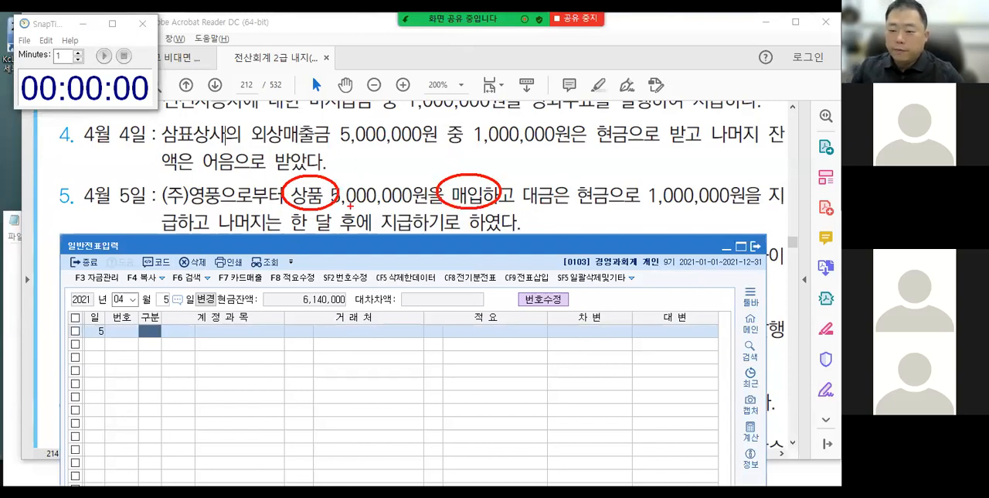
left_click_drag(384, 333, 385, 397)
mouse_move(312, 206)
left_mouse_down()
mouse_move(298, 284)
mouse_move(306, 340)
mouse_move(318, 336)
mouse_move(316, 371)
mouse_move(340, 345)
left_mouse_up()
mouse_move(581, 168)
left_mouse_down()
mouse_move(574, 189)
mouse_move(593, 207)
mouse_move(474, 298)
mouse_move(454, 337)
mouse_move(481, 320)
left_mouse_up()
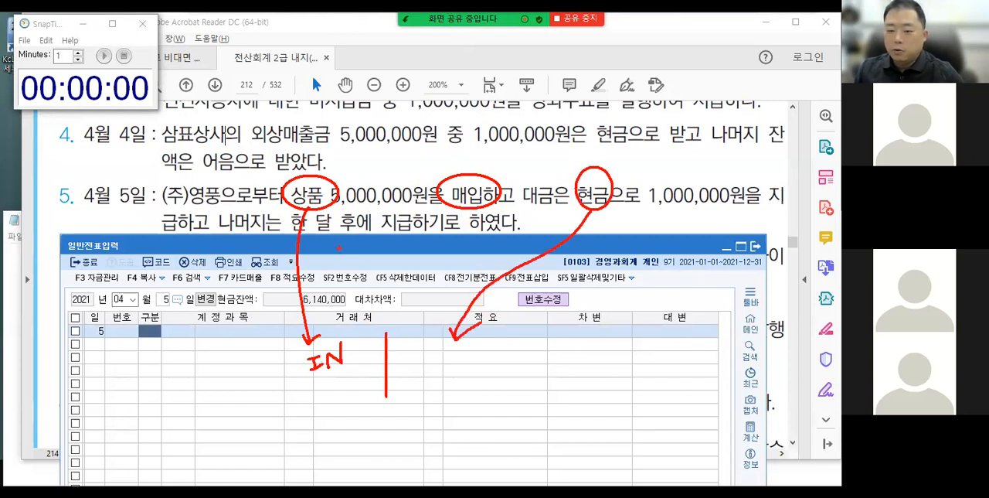
Draw a wavy underline below 나머지 with an arrow to a hatched circle on the credit side, and clear the annotations.
mouse_move(219, 241)
left_mouse_down()
mouse_move(272, 242)
mouse_move(239, 251)
mouse_move(272, 427)
mouse_move(427, 400)
mouse_move(424, 419)
left_mouse_up()
left_click_drag(454, 366, 449, 395)
left_click_drag(451, 373, 461, 395)
left_click_drag(467, 382, 459, 395)
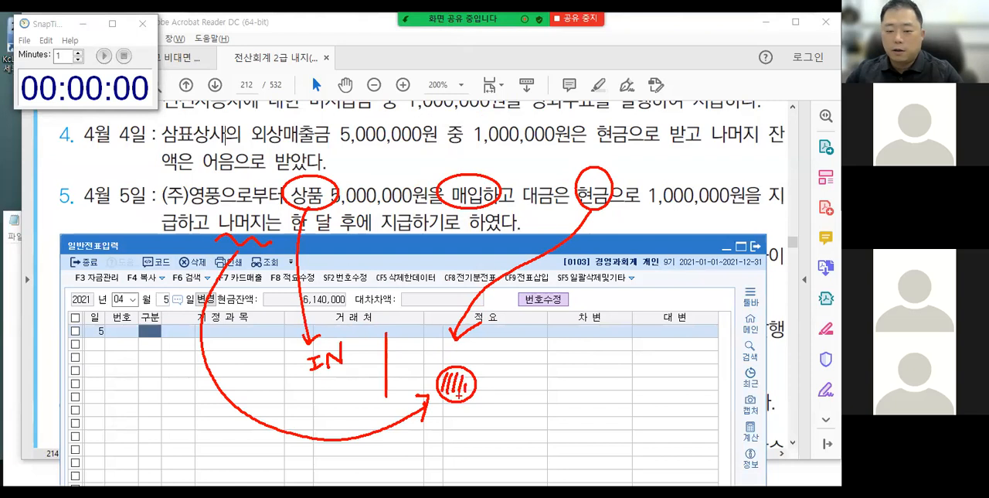
key("Escape")
Enter the April 5 debit (차변) line for account 146 상품 with an amount of 5,000,000.
type("3")
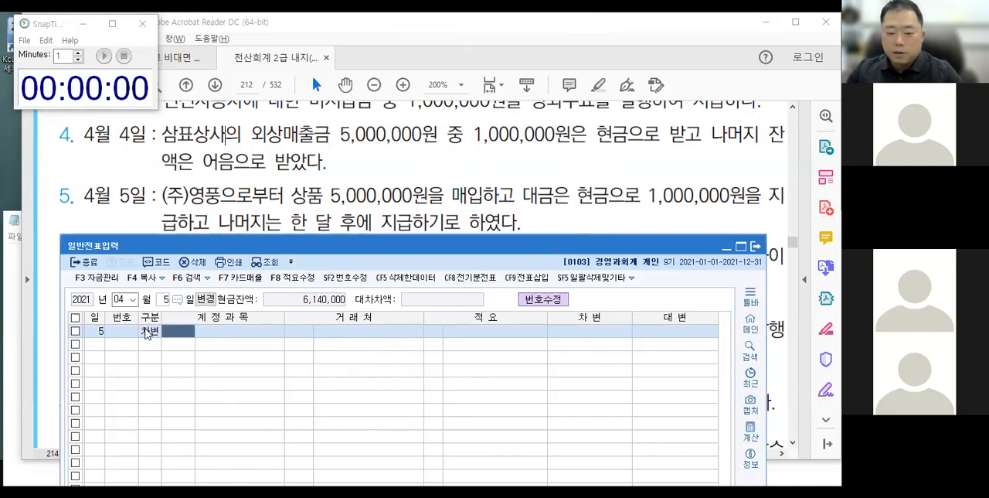
type("146")
key("Return")
key("Return")
key("Return")
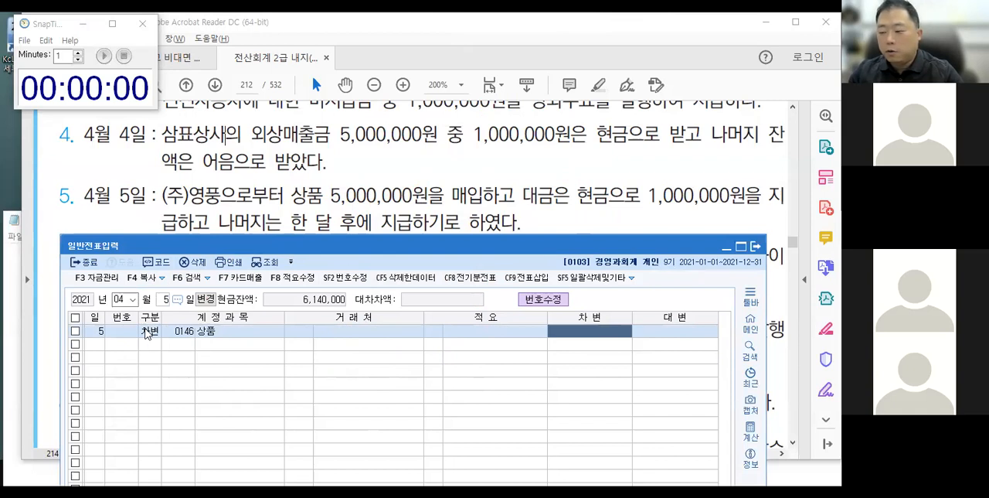
type("5000000")
key("Return")
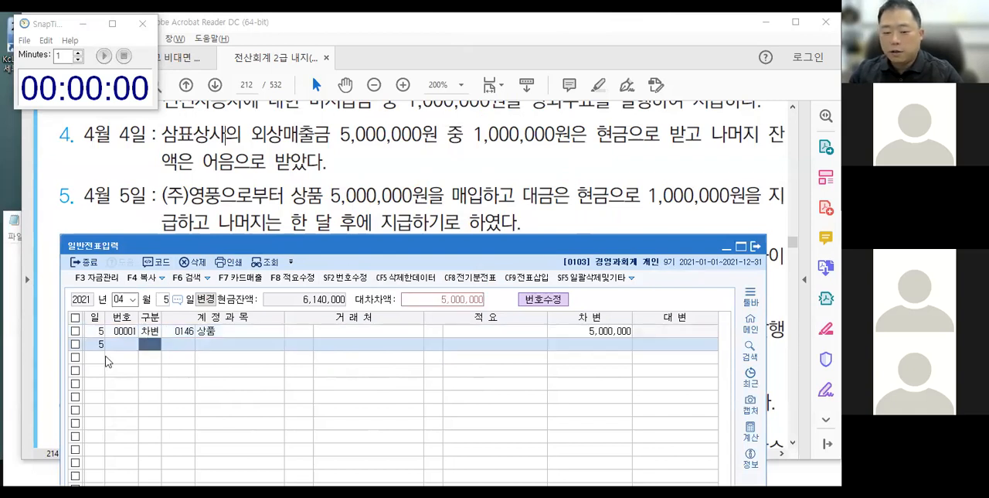
Add a credit (대변) line for account 101 현금 and set its amount to 1,000,000.
type("4101")
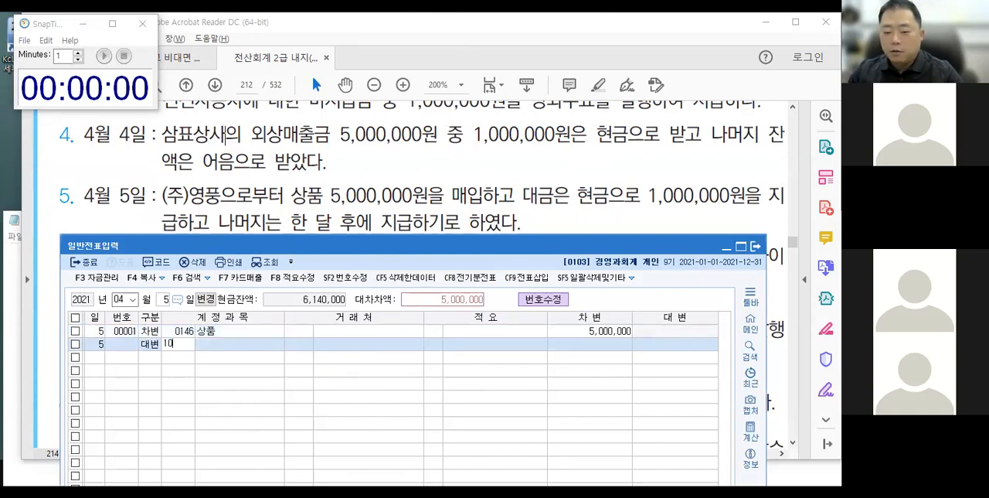
key("Return")
key("Return")
key("Return")
key("Return")
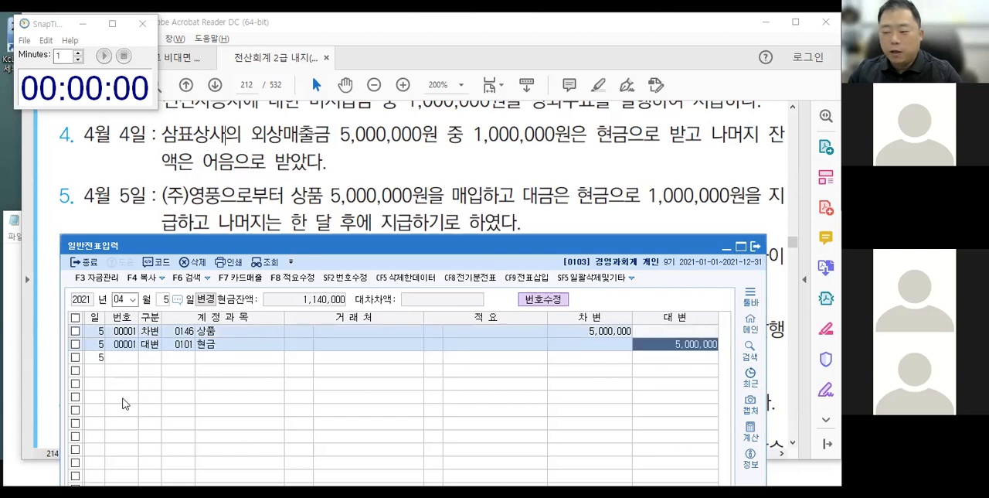
type("1000000")
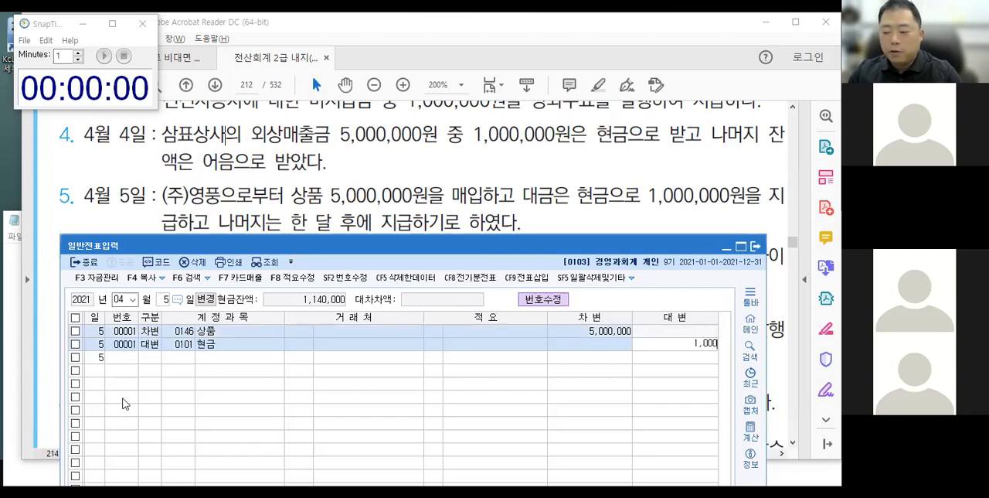
key("Return")
Add a credit (대변) line for account 251 외상매입금 with 거래처 (주)영풍, accepting the remaining 4,000,000.
type("4")
key("Return")
type("251")
key("Return")
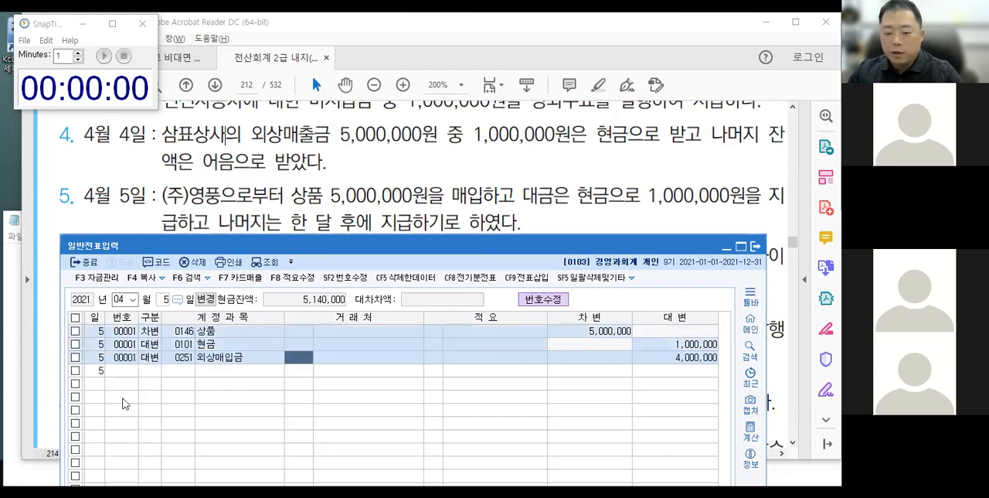
type("영풍")
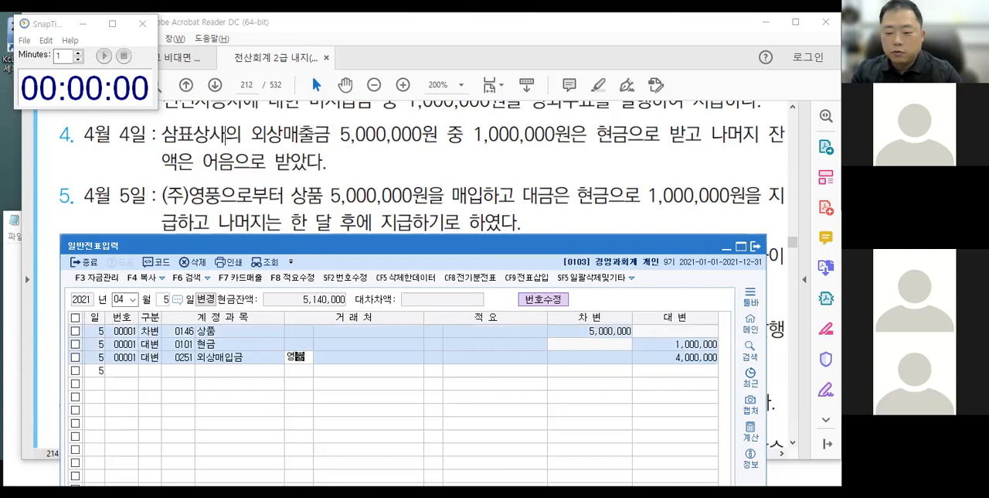
key("Return")
key("Return")
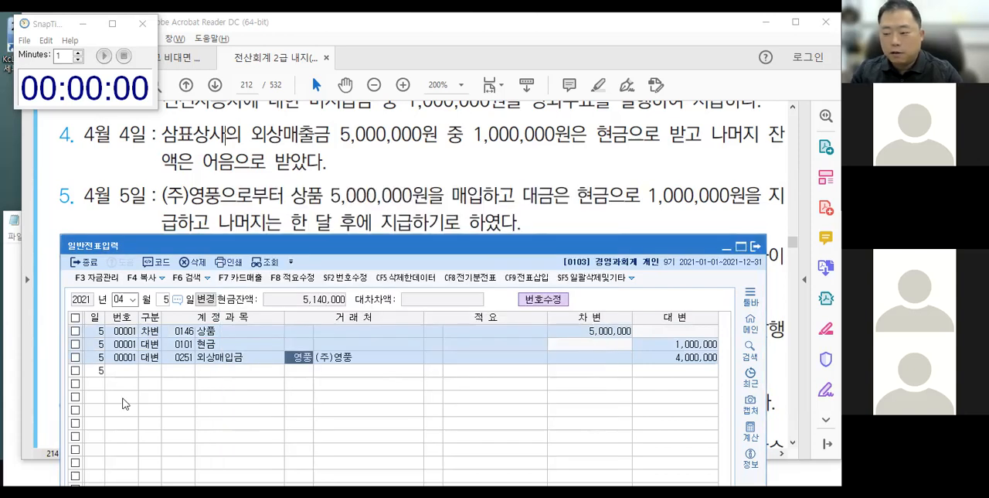
Set the 거래처 of the 상품 debit line to (주)영풍.
key("Return")
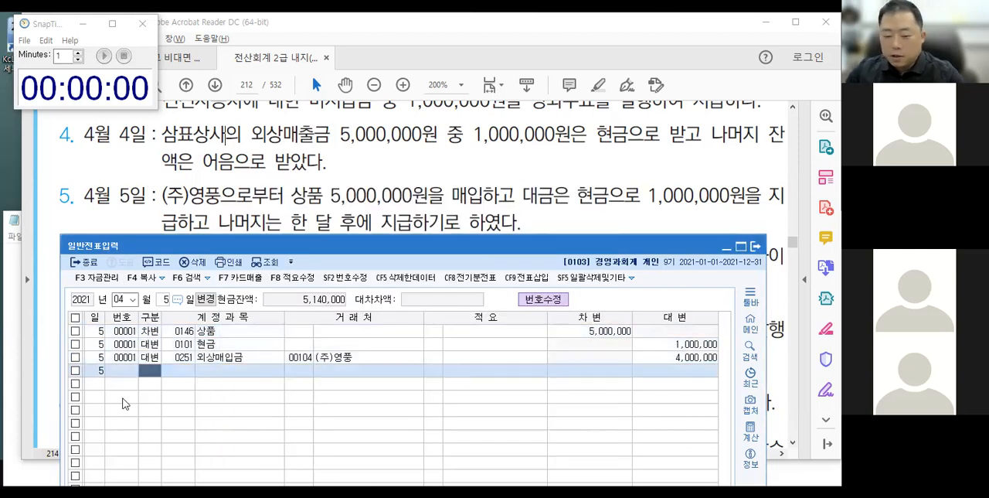
left_click(303, 332)
type("영풍")
key("Return")
key("Escape")
key("Return")
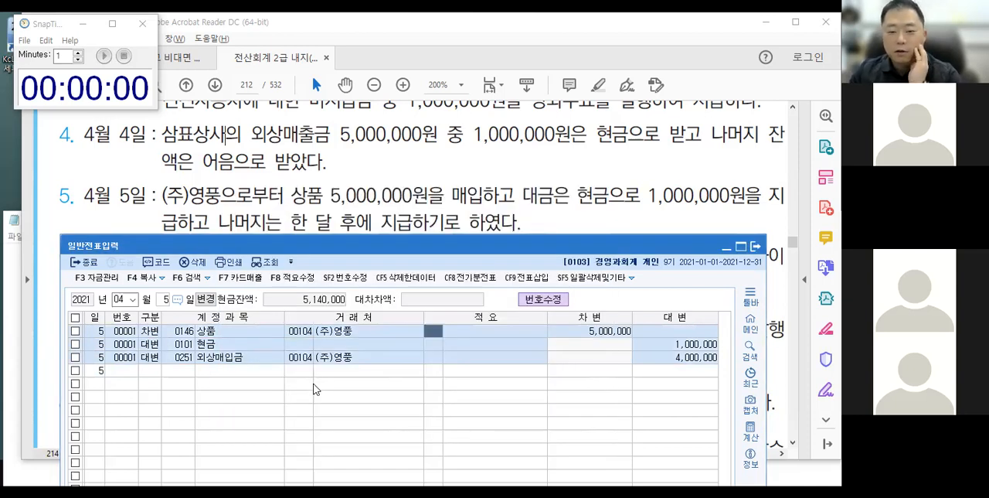
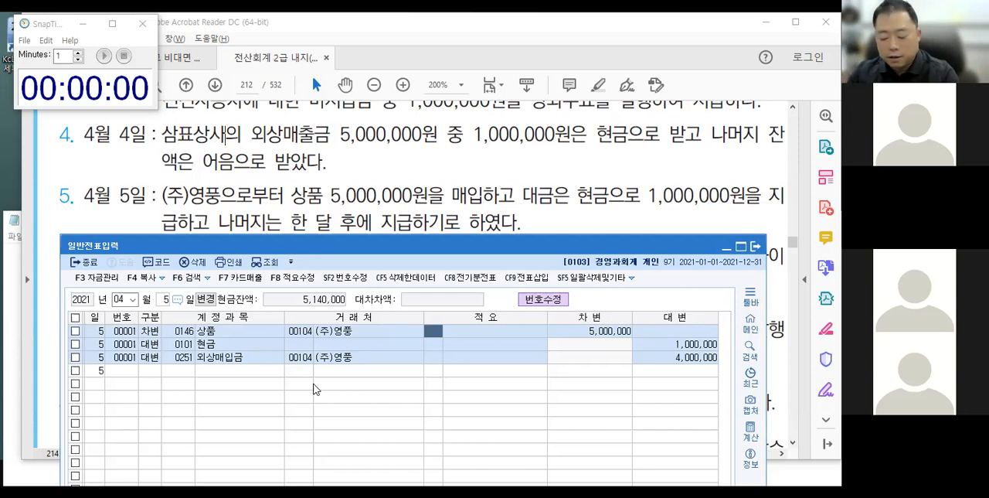
Clear the 거래처 from the 상품 debit line of the April 5 voucher.
key("Left")
key("Left")
key("space")
key("Return")
key("Delete")
key("Return")
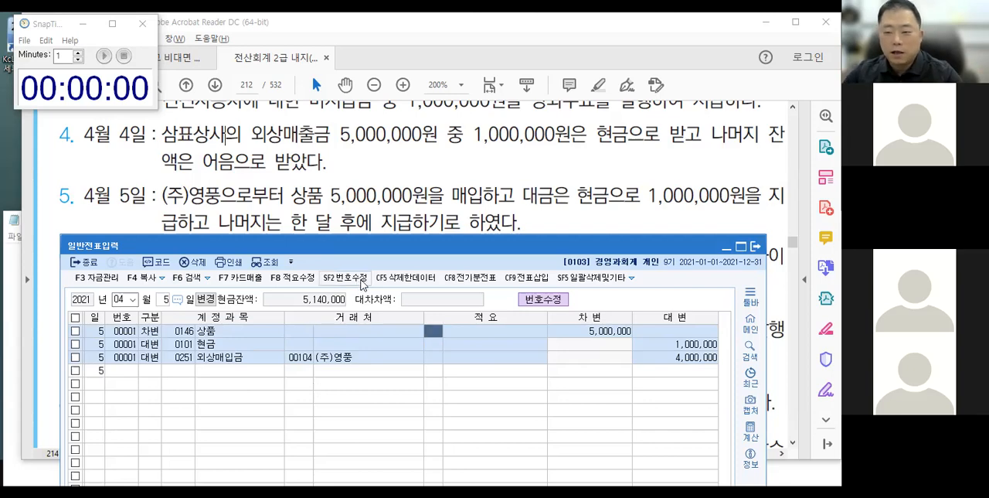
Show textbook item 6 above the 일반전표입력 window and set the voucher date to April 6.
left_click_drag(395, 246, 377, 310)
left_click(393, 285)
scroll(381, 272, "down", 3)
left_click(376, 235)
key("alt+Tab")
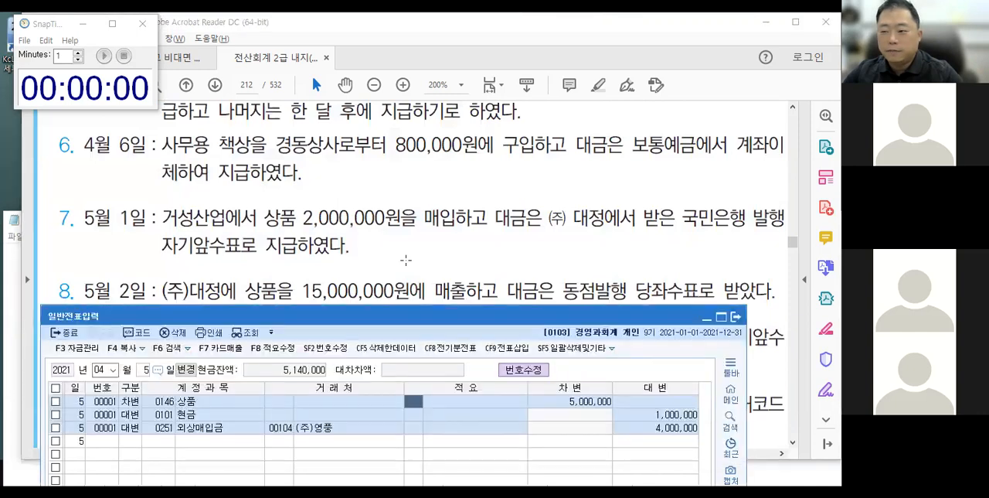
left_click_drag(427, 313, 439, 210)
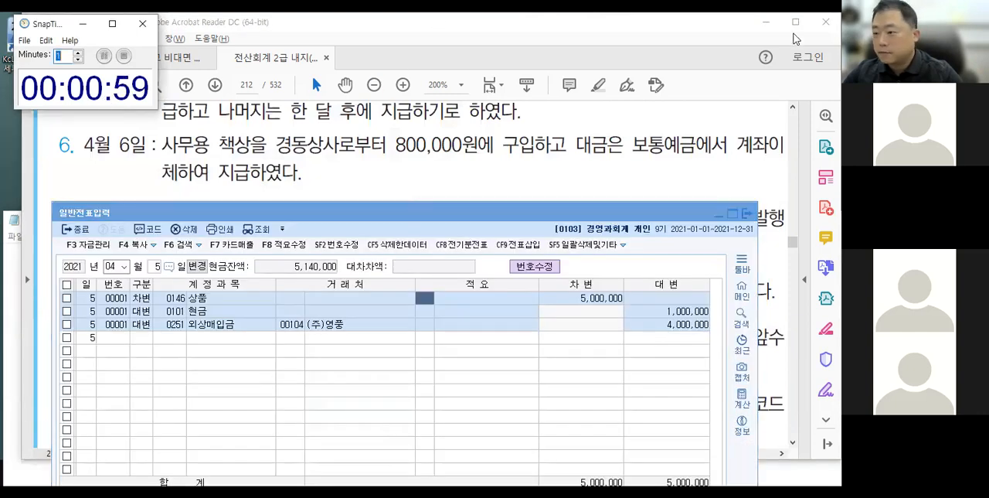
left_click(738, 59)
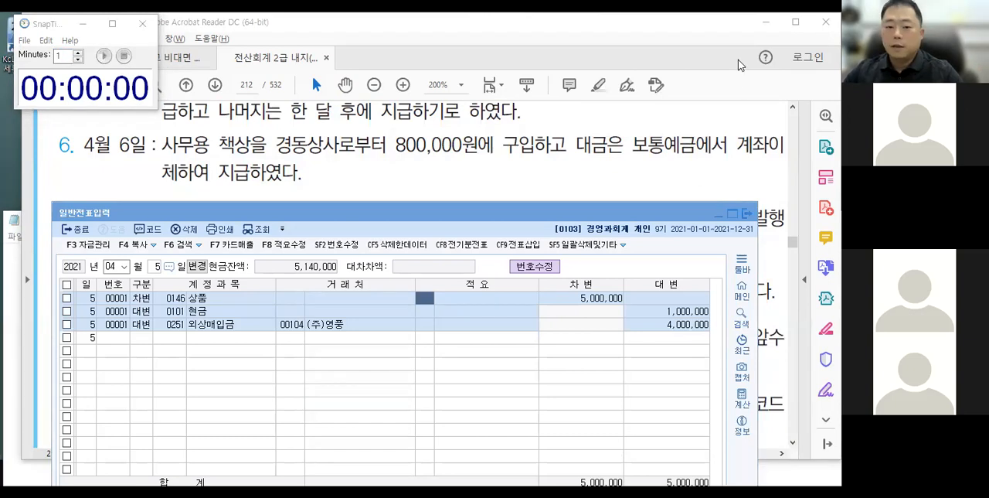
left_click(156, 267)
type("6")
key("Return")
Annotate the April 6 transaction in the textbook with freehand marks and notes.
left_click_drag(152, 126, 330, 188)
left_click_drag(333, 176, 342, 185)
mouse_move(347, 171)
left_mouse_down()
mouse_move(348, 199)
mouse_move(363, 172)
left_mouse_up()
left_click_drag(355, 175, 359, 185)
left_click_drag(353, 189, 368, 186)
left_click_drag(361, 188, 366, 202)
left_click_drag(616, 167, 681, 167)
mouse_move(647, 123)
left_mouse_down()
mouse_move(699, 150)
mouse_move(669, 111)
left_mouse_up()
left_click_drag(492, 157, 493, 204)
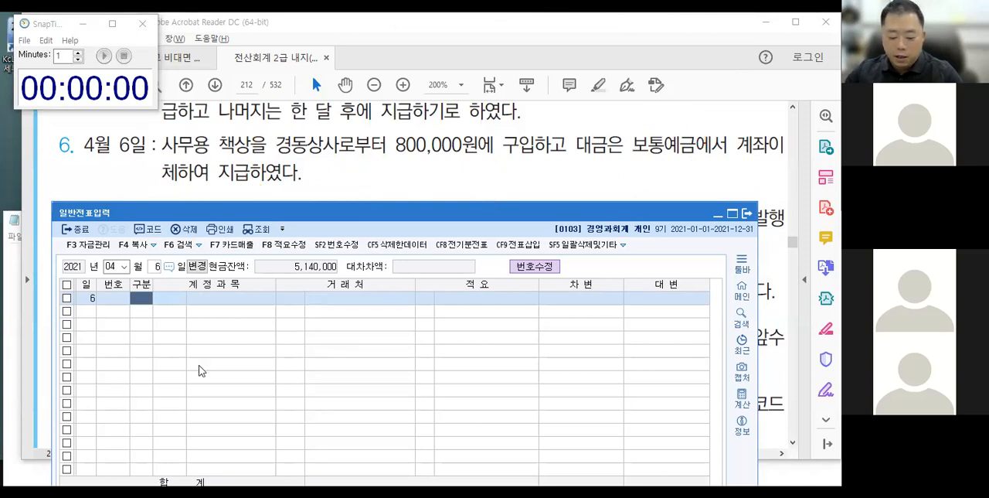
Enter the debit (차변) line for account 212 비품 with 800,000 and skip the 고정자산 간편등록 registration.
type("3")
key("Return")
type("212")
key("Return")
key("Return")
key("Return")
type("8")
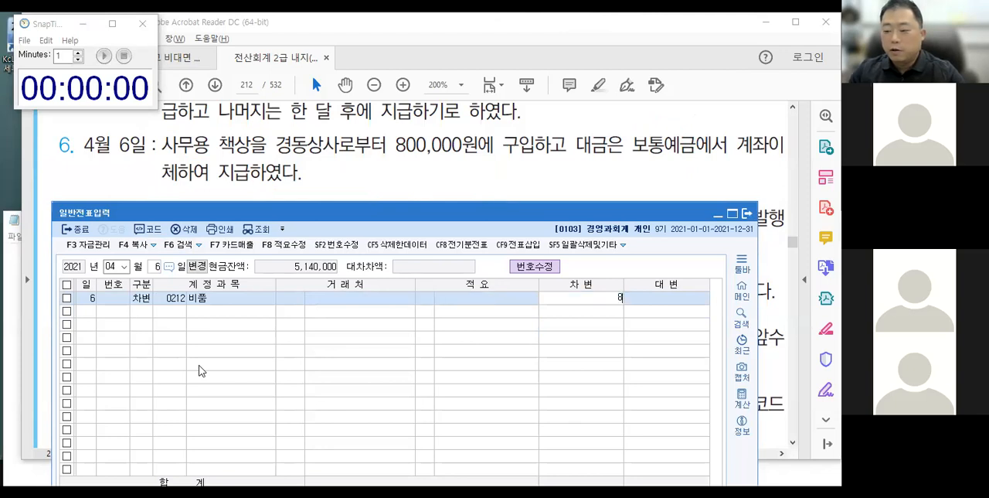
type("00,000")
key("Return")
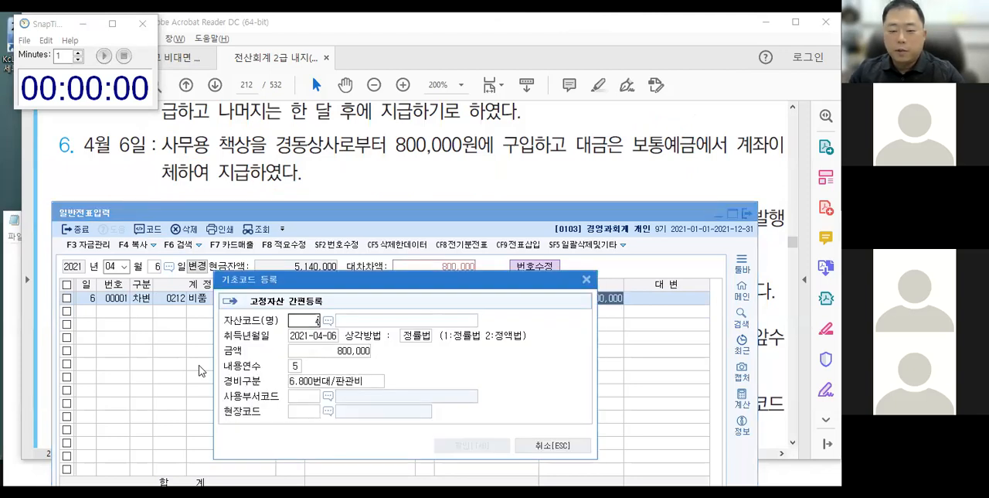
key("BackSpace")
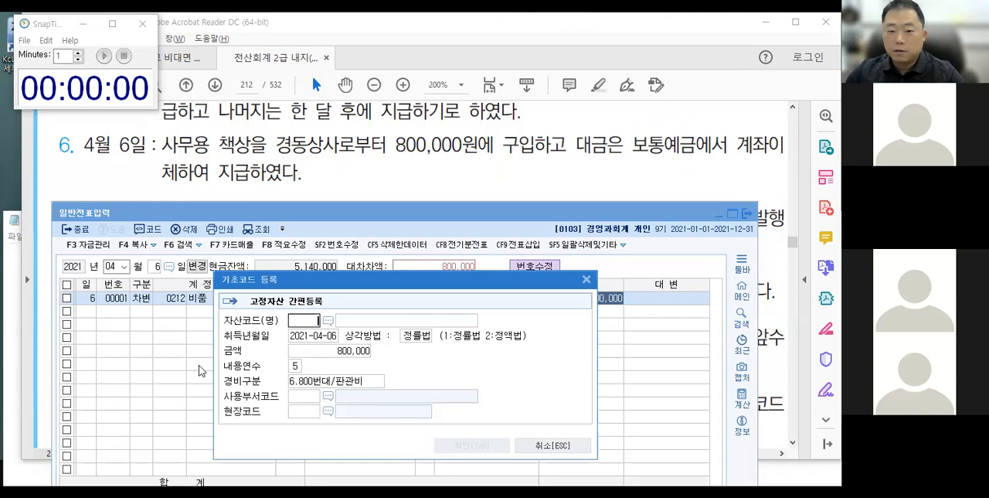
left_click(560, 447)
left_click(487, 389)
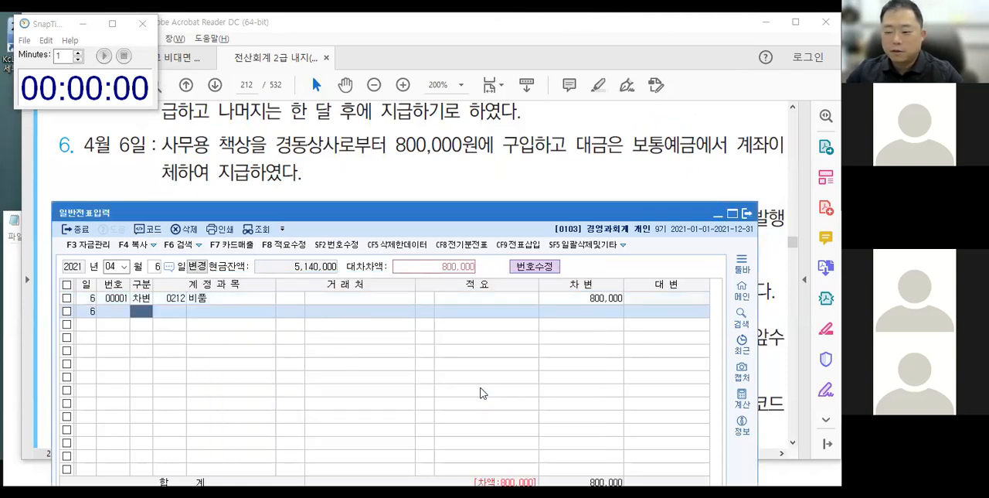
Add a credit (대변) line for account 103 보통예금 with the balancing 800,000.
type("4103")
key("Return")
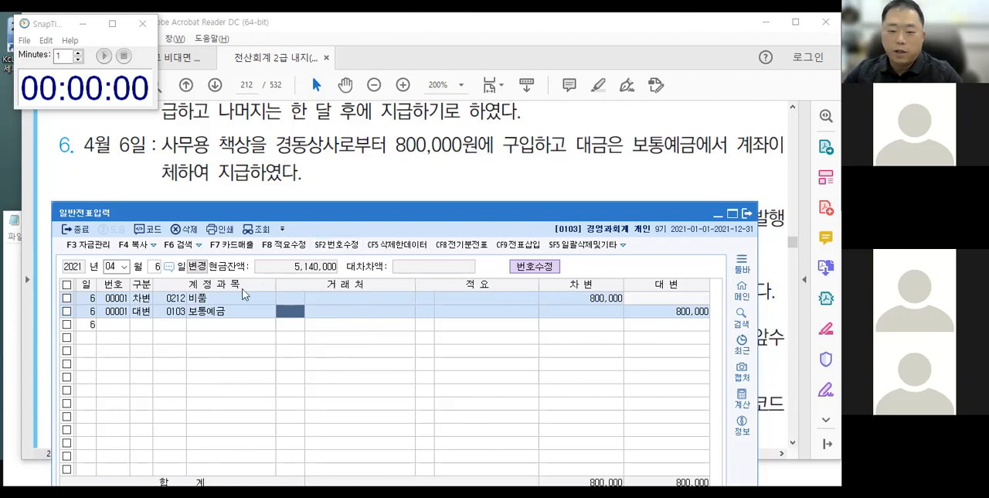
Show textbook item 7, the May 1 transaction, with the 일반전표입력 window placed just below it.
left_click_drag(238, 220, 231, 289)
left_click(271, 237)
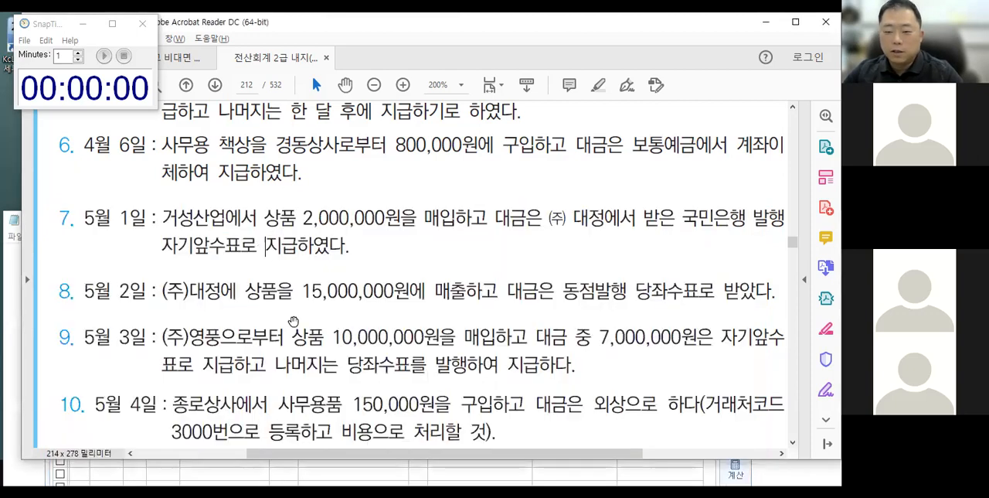
scroll(294, 321, "down", 2)
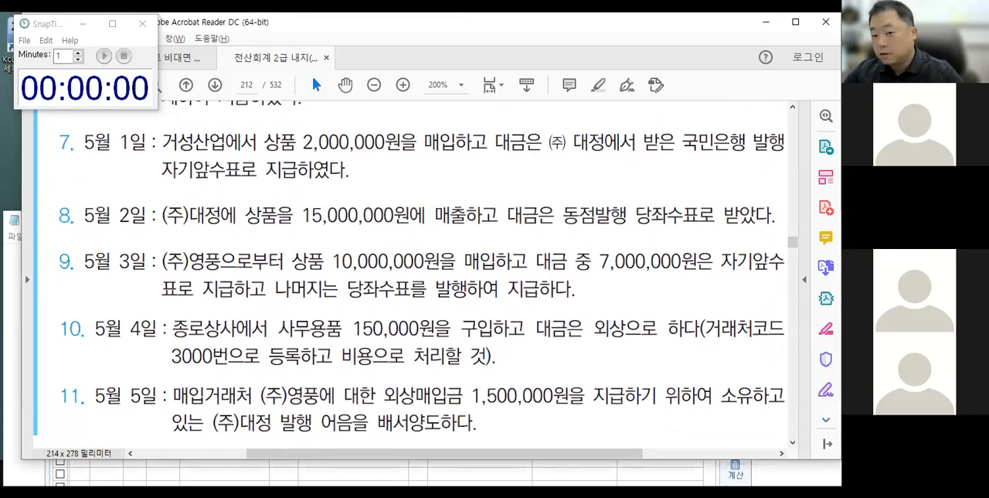
left_click(595, 480)
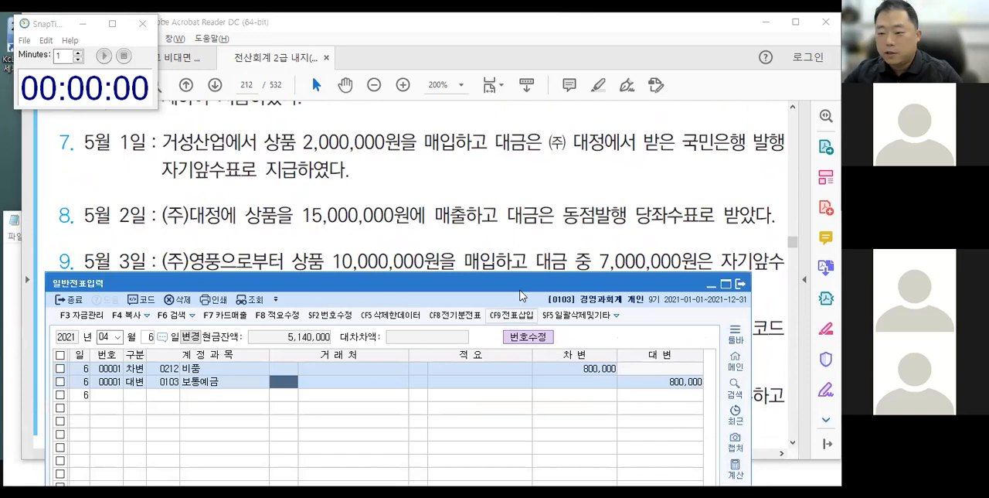
left_click_drag(522, 284, 527, 212)
left_click(104, 55)
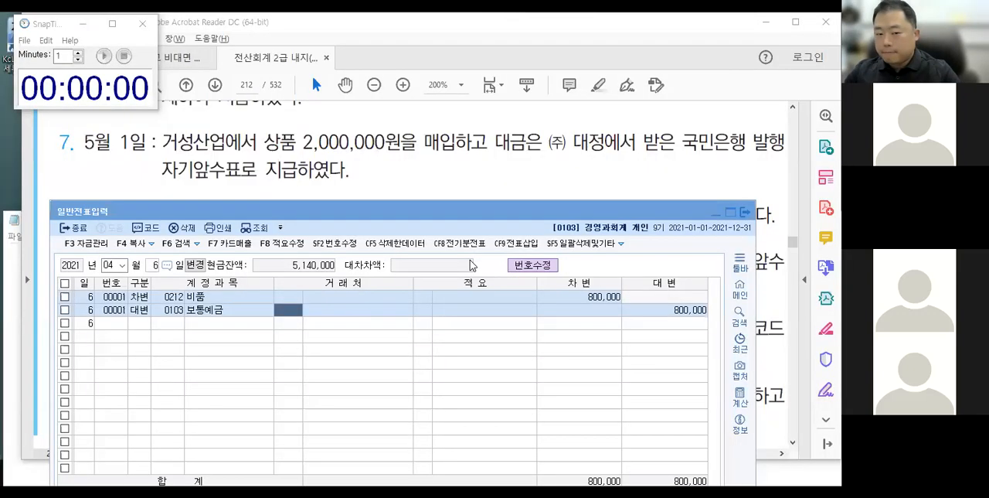
Set the voucher date to month 05, day 1.
left_click(153, 264)
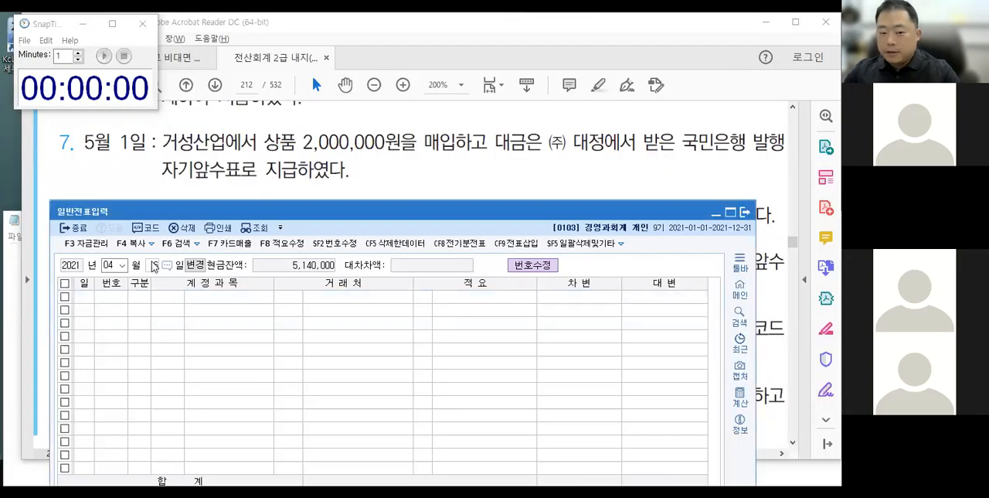
left_click(114, 265)
type("1")
key("Return")
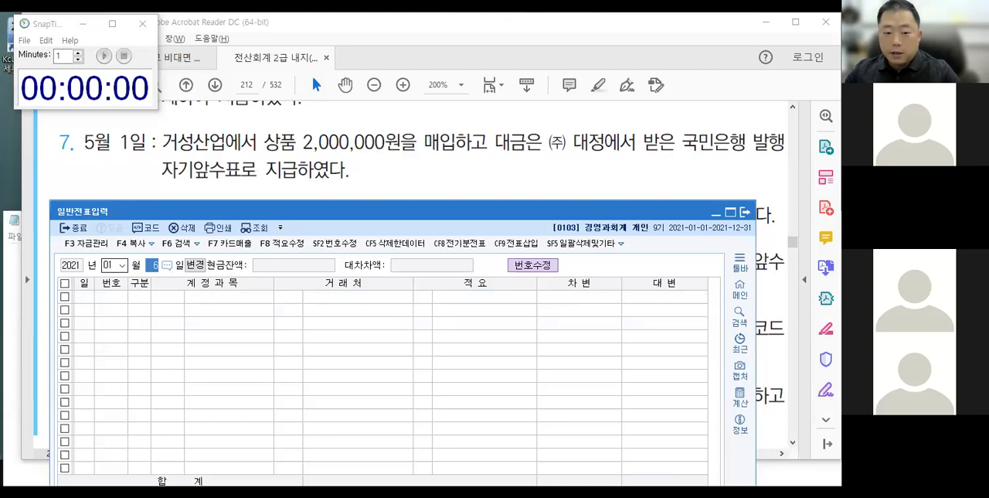
left_click(109, 266)
type("5")
key("Return")
type("1")
key("Return")
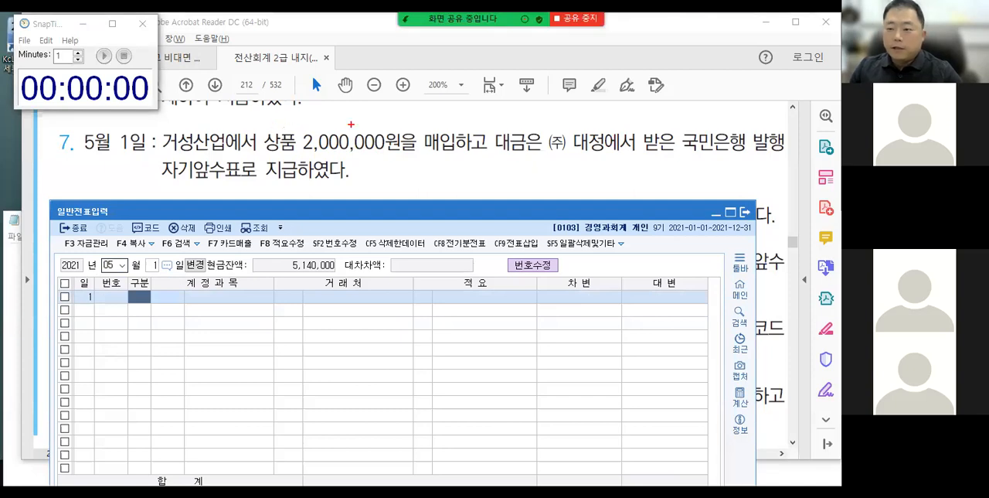
Annotate textbook item 7 with a dividing slash, circling 상품 as IN and underlining 국민은행 발행 자기앞수표 as OUT, and clear the marks.
left_click_drag(502, 108, 466, 173)
mouse_move(265, 118)
left_mouse_down()
mouse_move(298, 128)
mouse_move(300, 151)
mouse_move(401, 174)
mouse_move(395, 185)
left_mouse_up()
left_click_drag(391, 187, 425, 171)
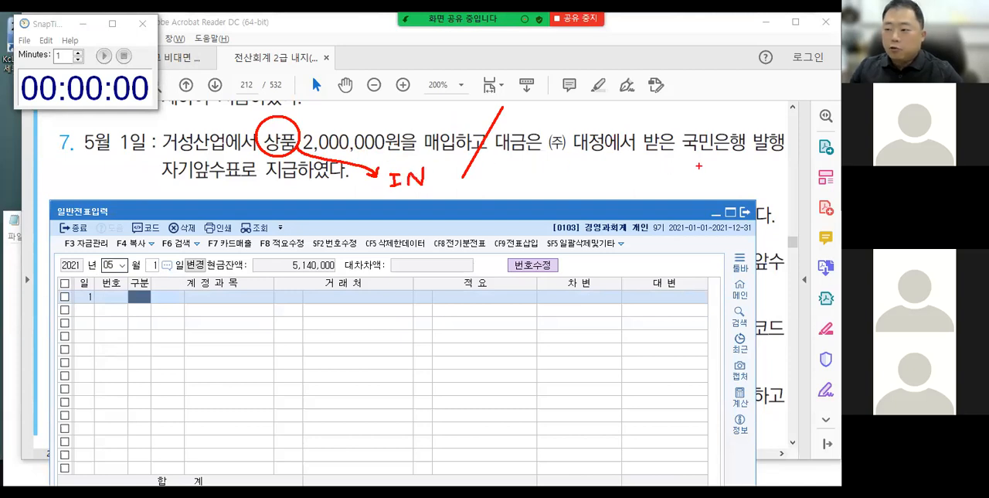
left_click_drag(682, 155, 783, 152)
mouse_move(162, 177)
left_mouse_down()
mouse_move(284, 176)
mouse_move(272, 195)
mouse_move(496, 195)
mouse_move(521, 183)
left_mouse_up()
mouse_move(508, 180)
left_mouse_down()
mouse_move(520, 182)
mouse_move(516, 191)
left_mouse_up()
mouse_move(535, 175)
left_mouse_down()
mouse_move(547, 172)
mouse_move(551, 182)
left_mouse_up()
mouse_move(549, 175)
left_mouse_down()
mouse_move(566, 174)
mouse_move(557, 190)
left_mouse_up()
left_click(561, 186)
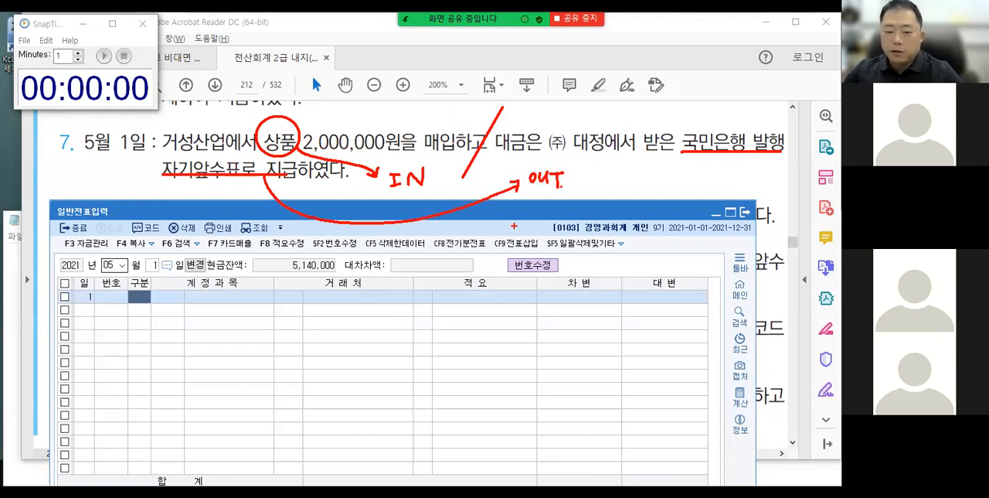
key("Escape")
Enter the May 1 debit (차변) line for account 146 상품 with 2,000,000, leaving the 거래처 empty.
type("3")
key("Return")
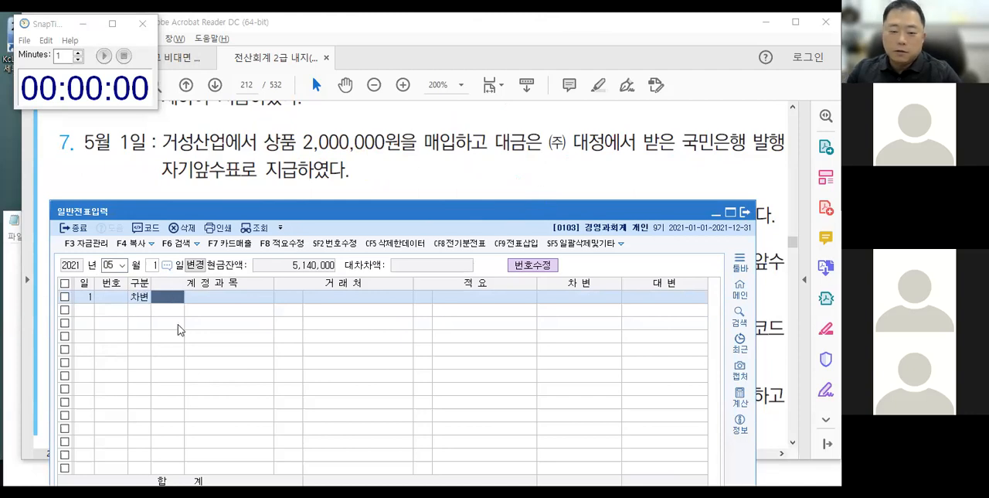
type("146")
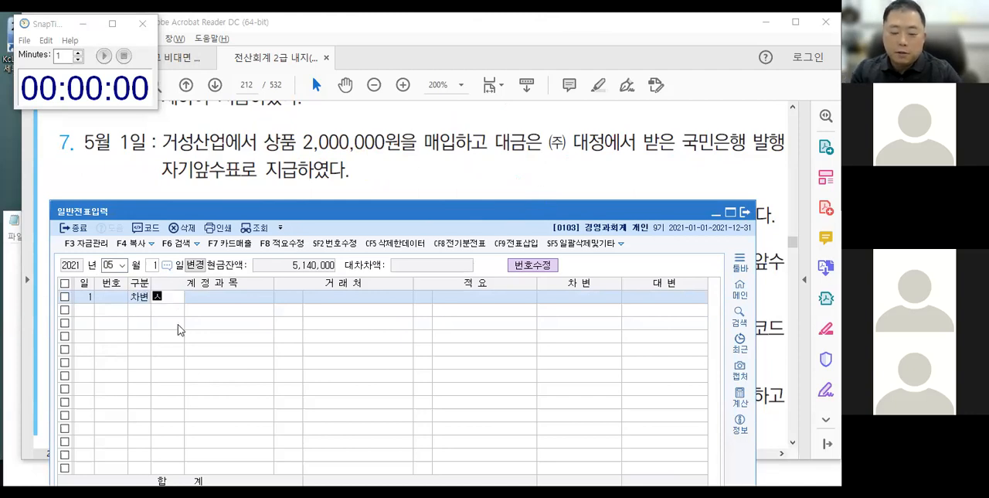
key("Return")
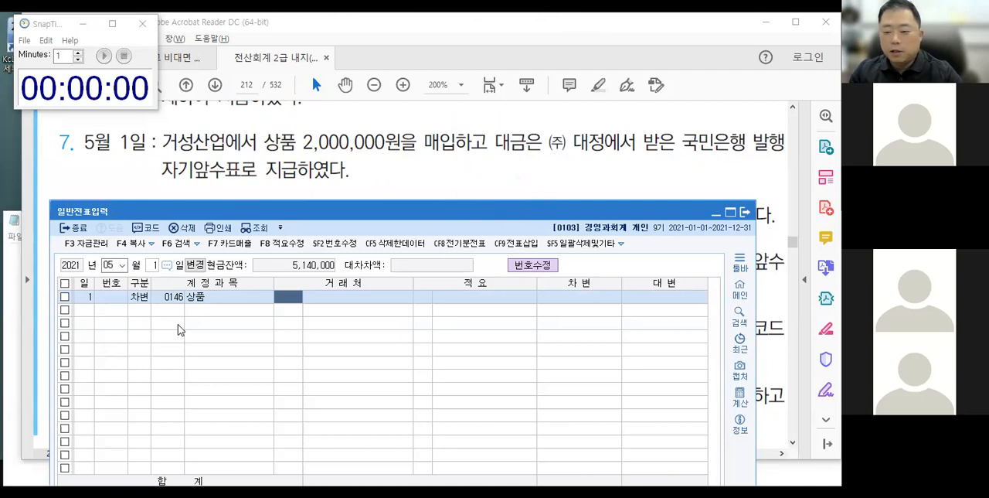
key("Return")
key("Return")
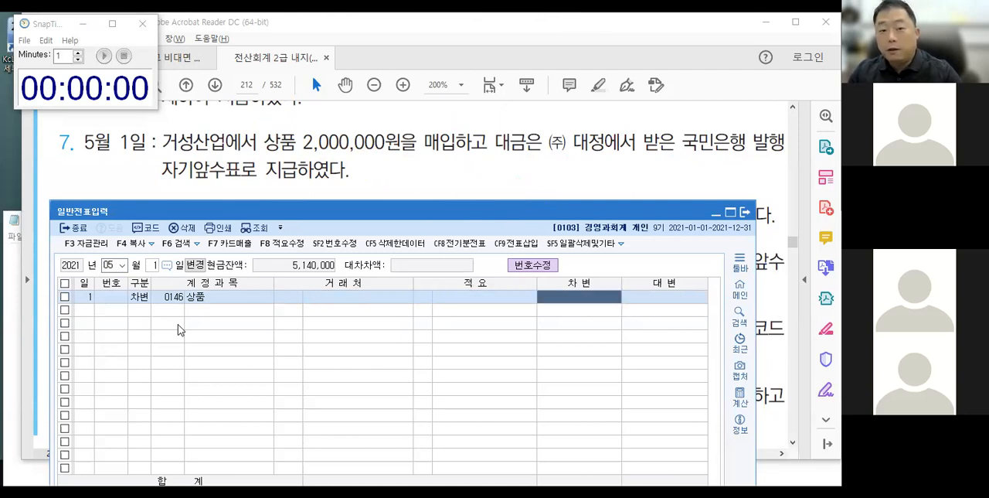
key("Left")
key("Left")
key("Left")
key("Left")
key("Left")
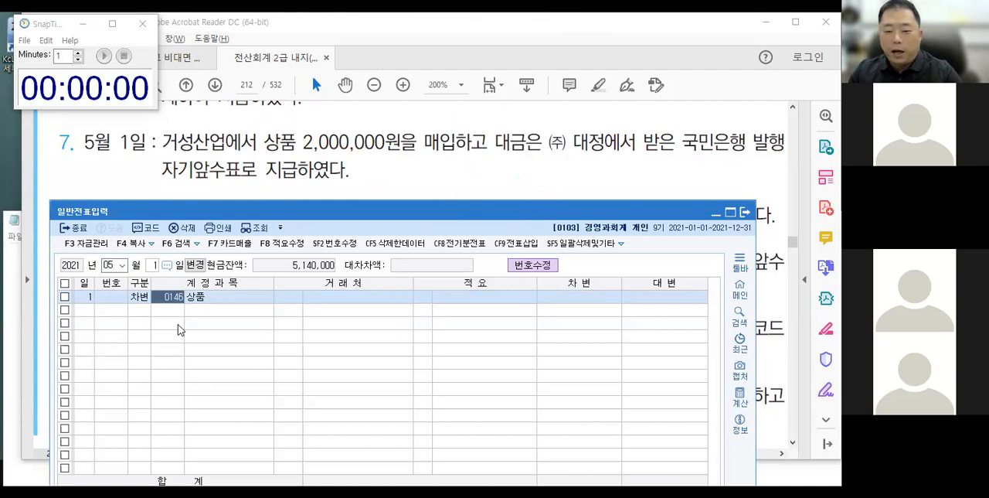
key("Return")
key("Return")
key("Return")
key("Return")
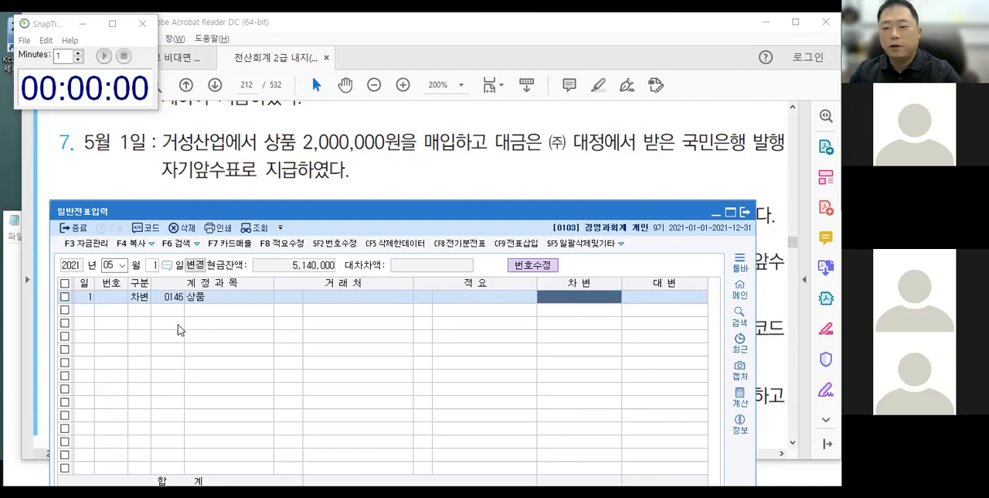
type("2000000")
key("Return")
Add a credit (대변) line for account 101 현금, accepting the balancing 2,000,000.
type("4")
key("Return")
type("101")
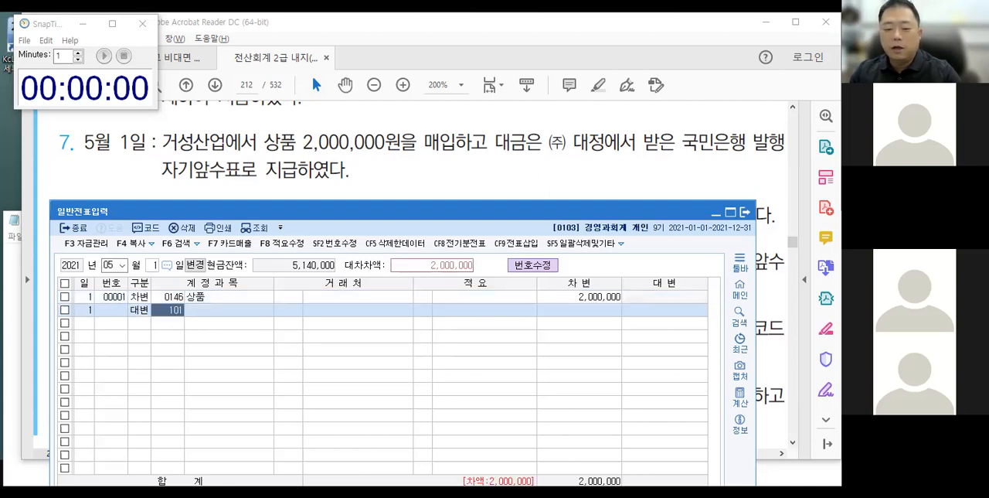
key("Return")
key("Return")
key("Return")
key("Return")
key("Return")
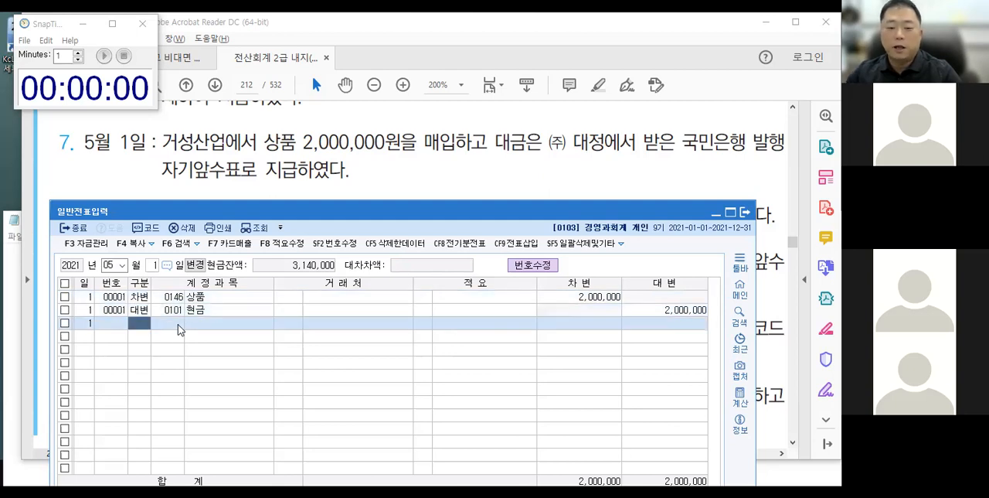
Show textbook item 8, the May 2 transaction, with the 일반전표입력 window placed just below it.
left_click(323, 174)
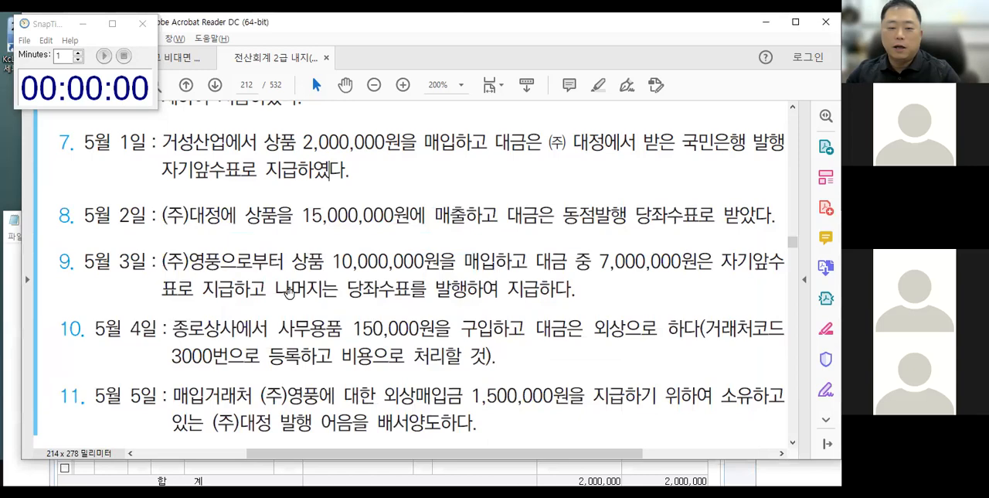
scroll(288, 294, "down", 2)
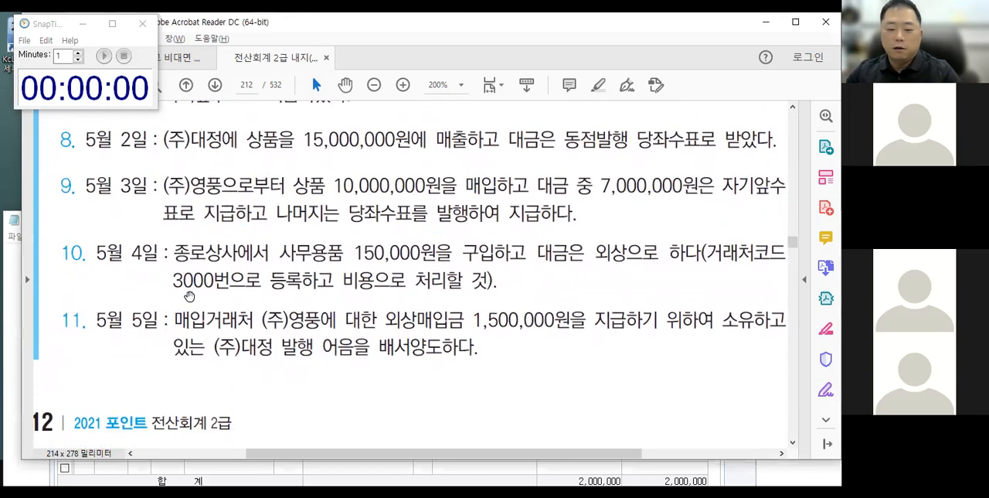
left_click(7, 352)
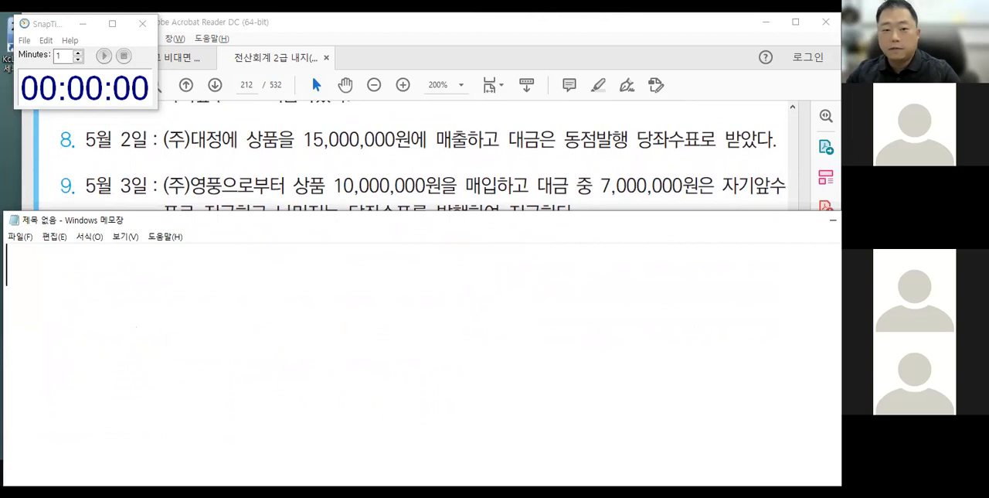
left_click(97, 91)
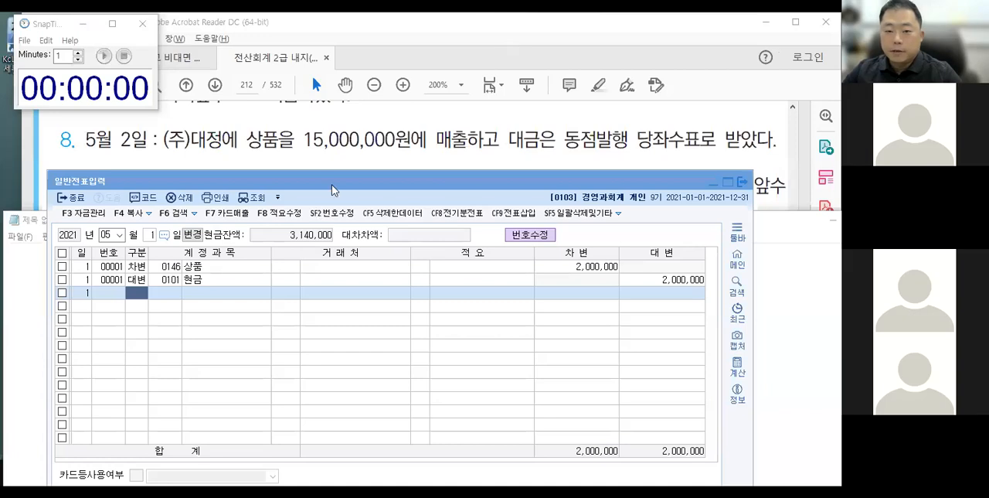
left_click_drag(331, 184, 340, 179)
Mark item 8 with a dividing slash and a circle around 동점발행, and set the voucher date to May 2.
left_click_drag(485, 102, 442, 185)
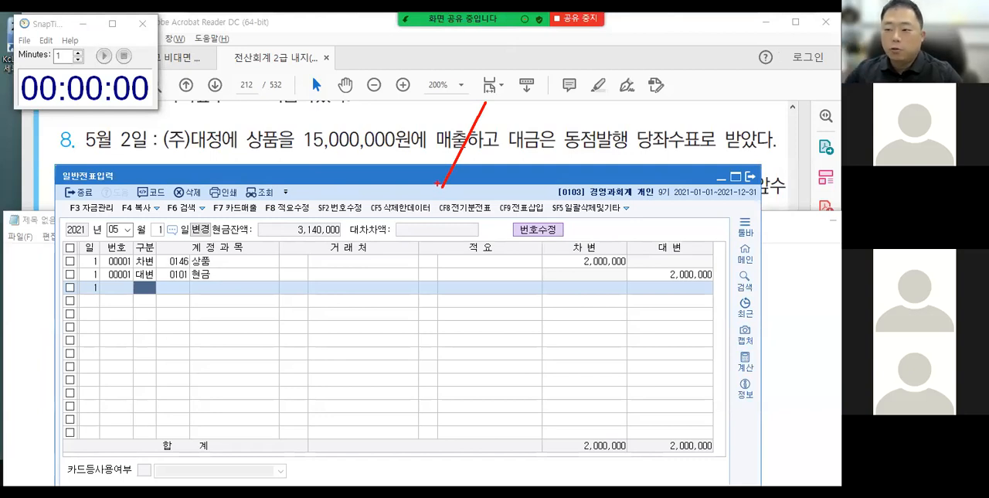
mouse_move(554, 122)
left_mouse_down()
mouse_move(593, 132)
mouse_move(558, 151)
mouse_move(568, 121)
left_mouse_up()
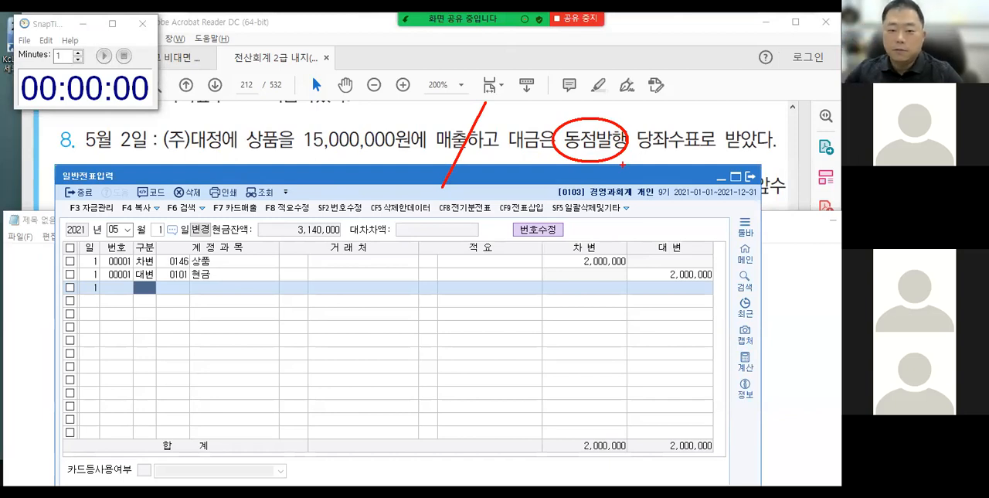
left_click(161, 230)
type("2")
key("Return")
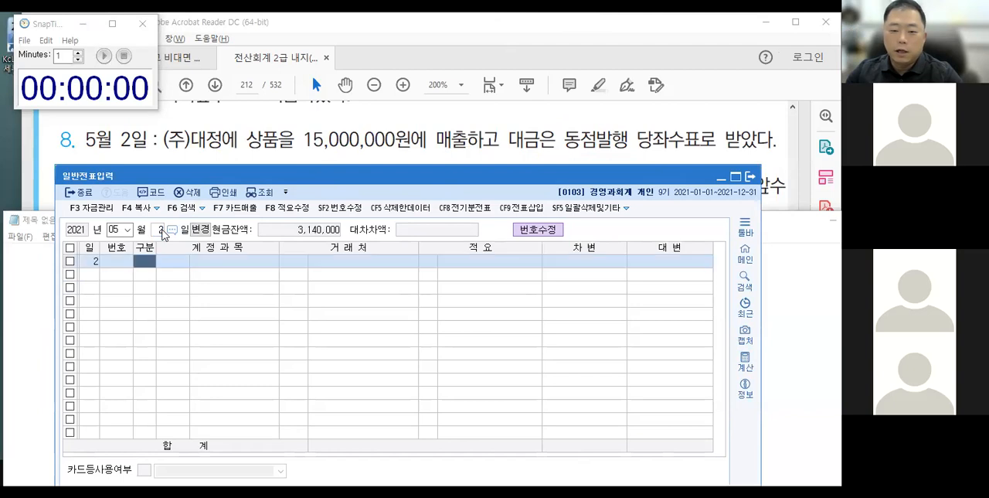
Enter the May 2 credit (대변) line for account 401 상품매출 with 15,000,000, leaving the 거래처 empty.
type("4")
key("Return")
type("상품매")
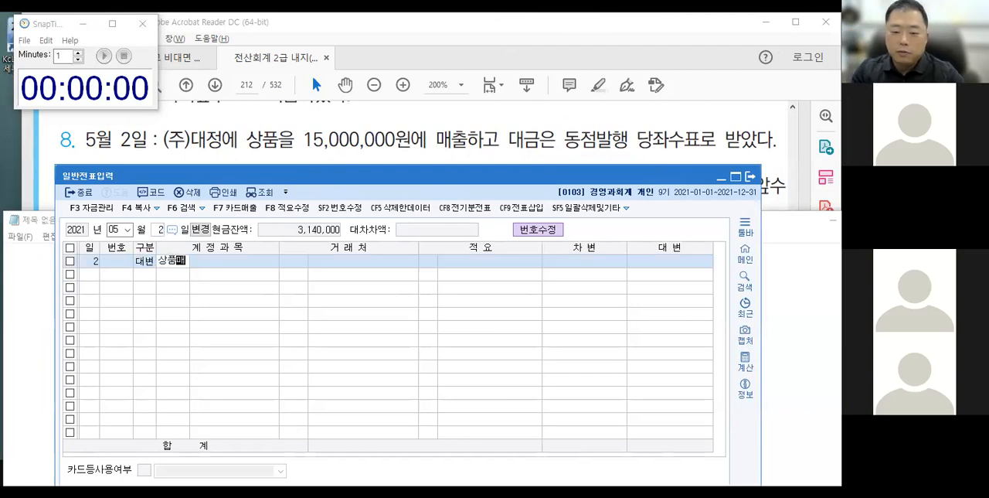
key("Return")
key("Return")
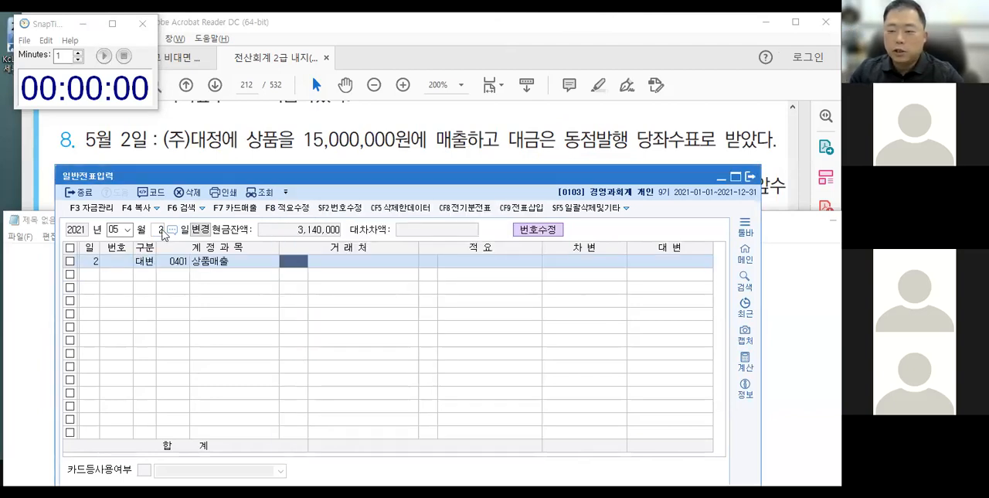
key("Return")
key("Return")
type("15,000,000")
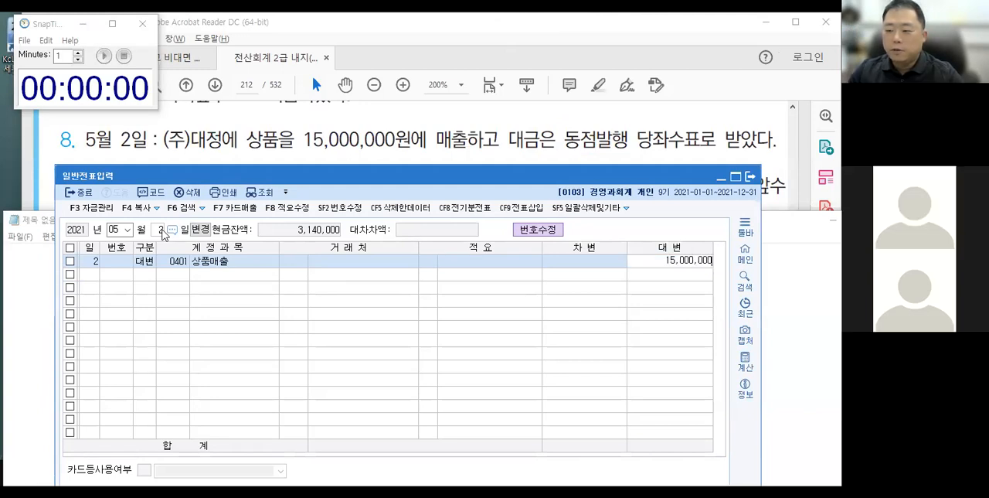
Add a debit (차변) line for account 101 현금 to the May 2 voucher, accepting the balancing 15,000,000.
key("Return")
type("3")
key("Return")
type("101")
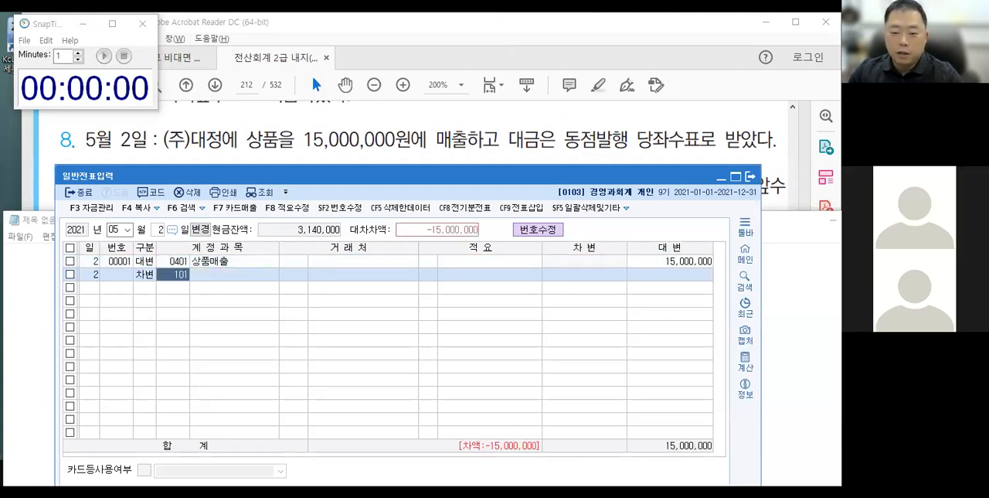
key("Return")
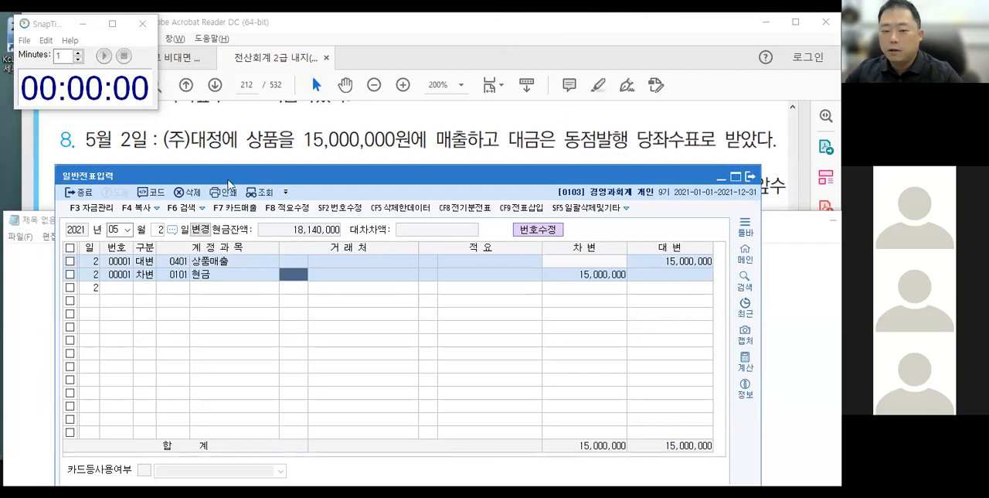
Move the 일반전표입력 and Notepad windows down to uncover textbook item 9, the May 3 transaction.
left_click_drag(247, 180, 248, 241)
left_click(301, 224)
left_click_drag(301, 229, 301, 246)
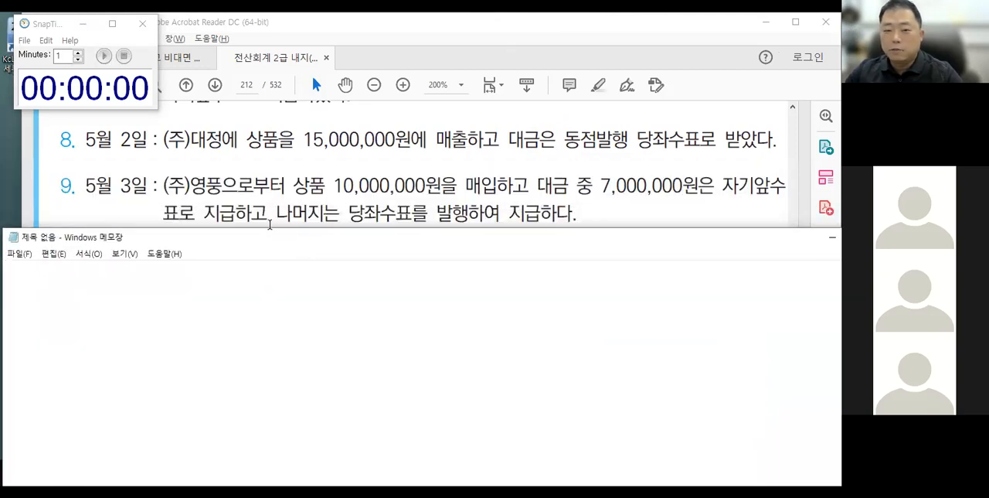
left_click(103, 56)
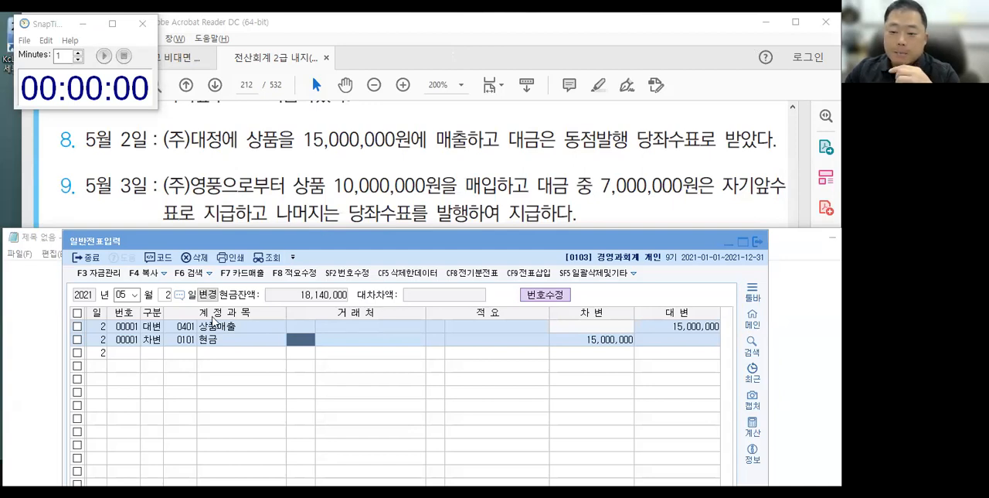
left_click_drag(336, 247, 333, 243)
Set the voucher date to May 3 and enter a debit (차변) line for account 146 상품 with 10,000,000, leaving the 거래처 empty.
key("Escape")
type("3")
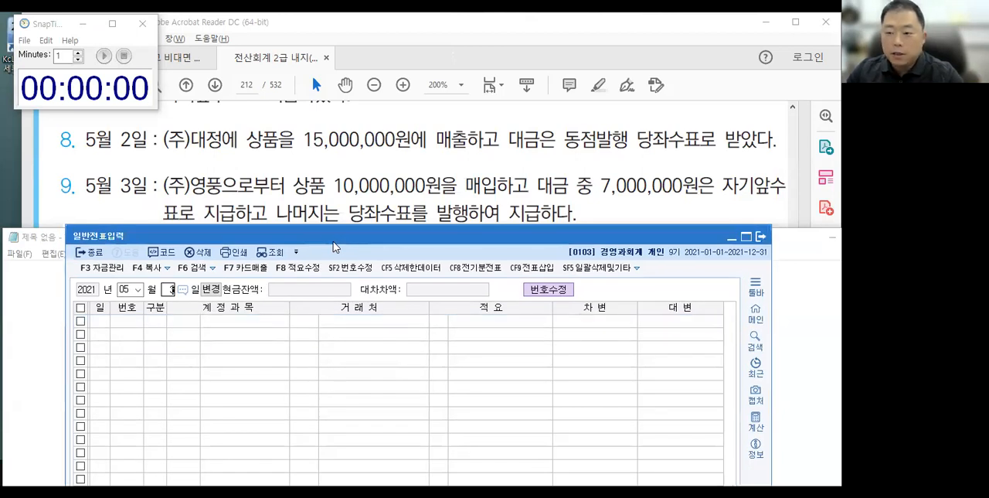
key("Return")
type("3")
key("Return")
type("상품")
key("Return")
key("Return")
key("Return")
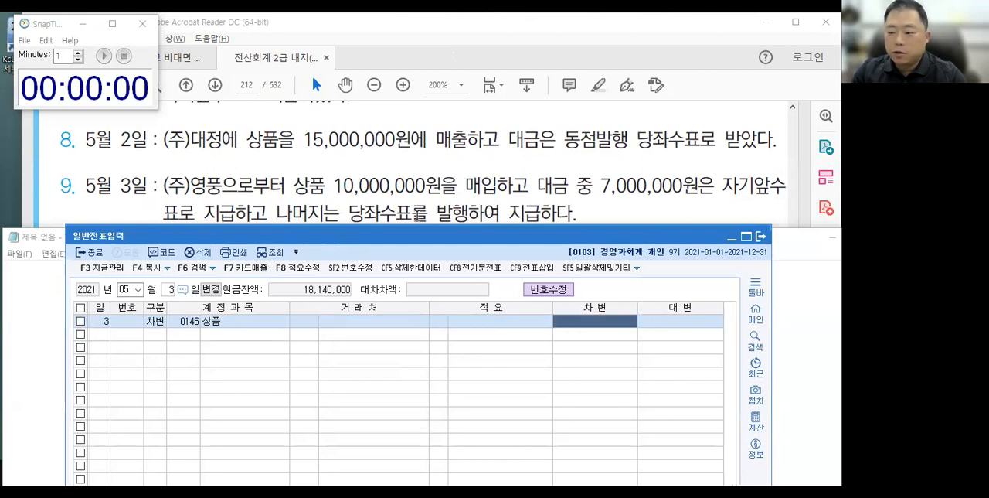
type("10000000")
key("Return")
Add a credit (대변) line for account 101 현금 to the May 3 voucher and set its amount to 7,000,000.
type("4")
key("Return")
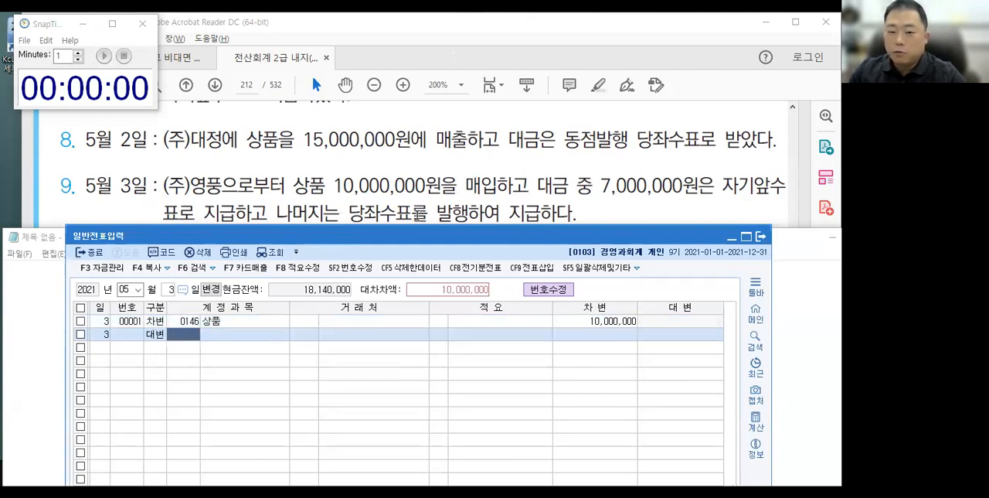
type("101")
key("Return")
key("Return")
key("Return")
key("Return")
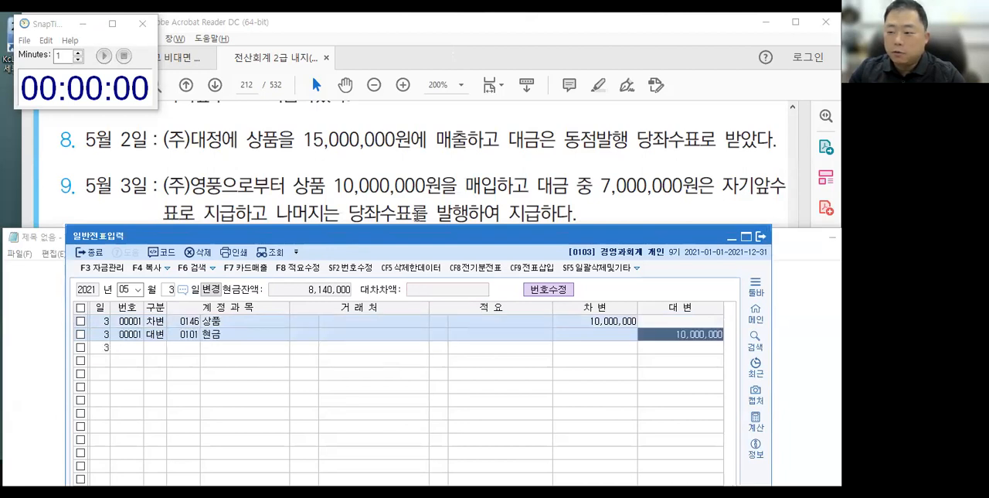
left_click(670, 334)
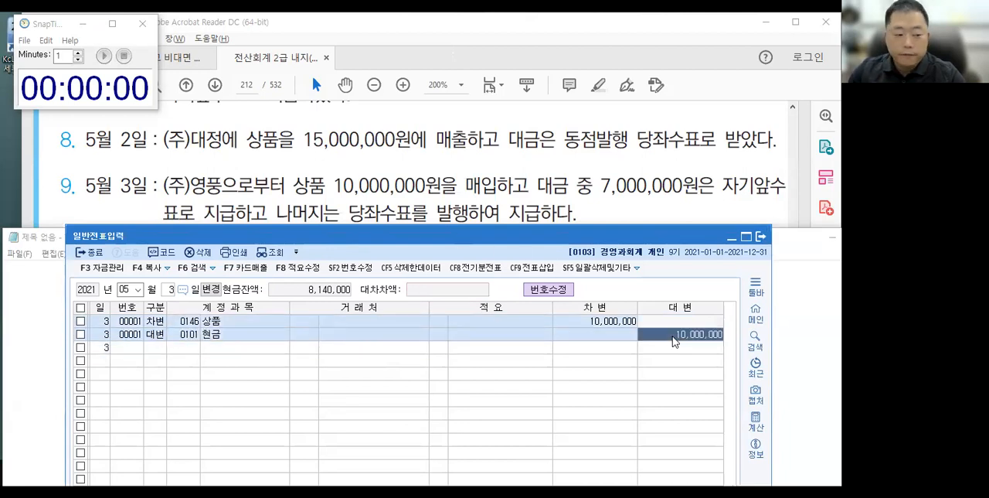
type("7000000")
key("Return")
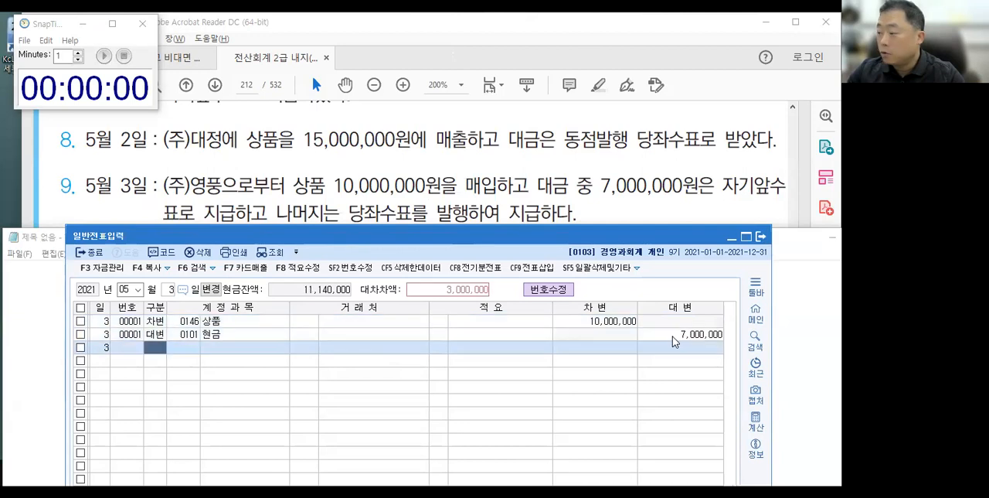
Complete the May 3 voucher with a credit (대변) line for account 102 당좌예금, accepting the balancing 3,000,000.
type("4")
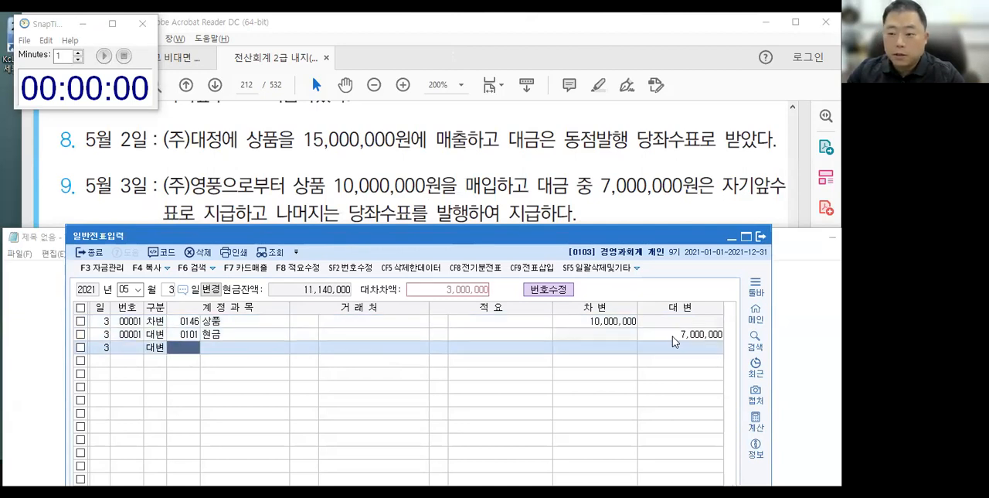
type("102")
key("Return")
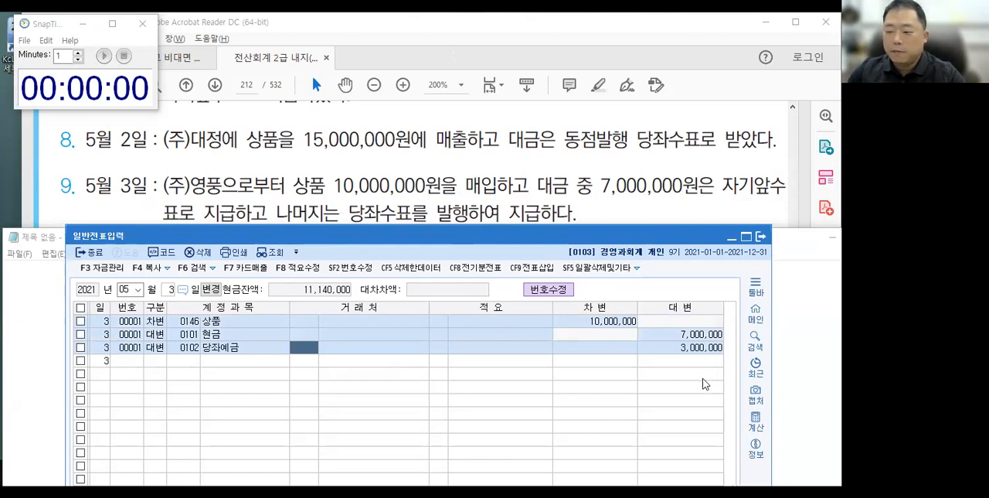
key("Down")
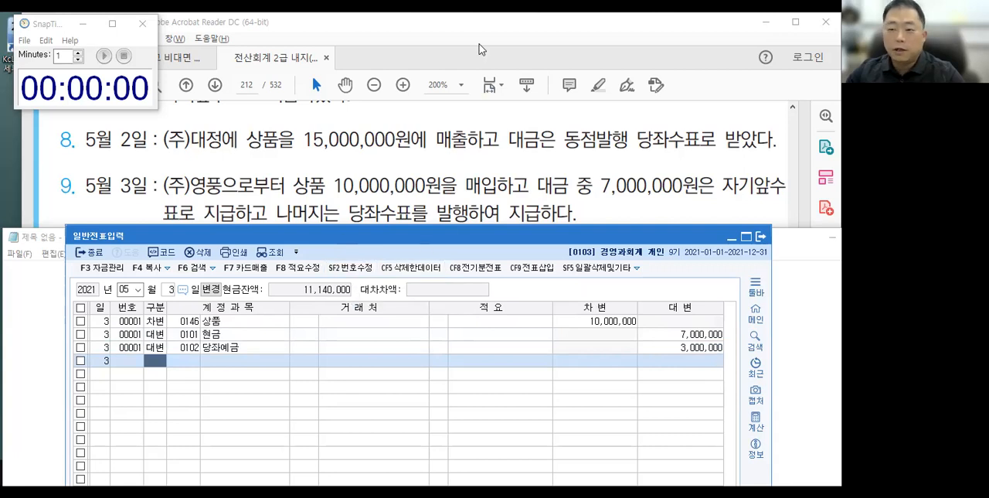
left_click(799, 25)
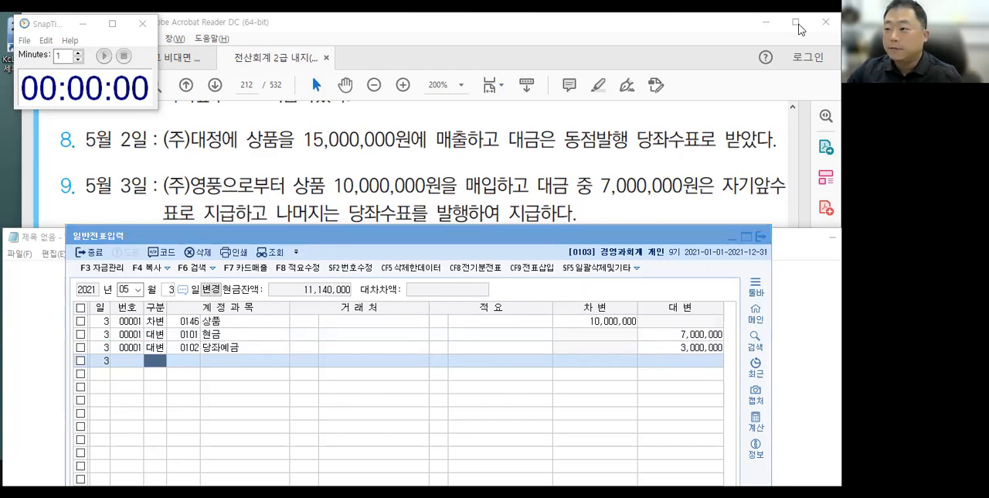